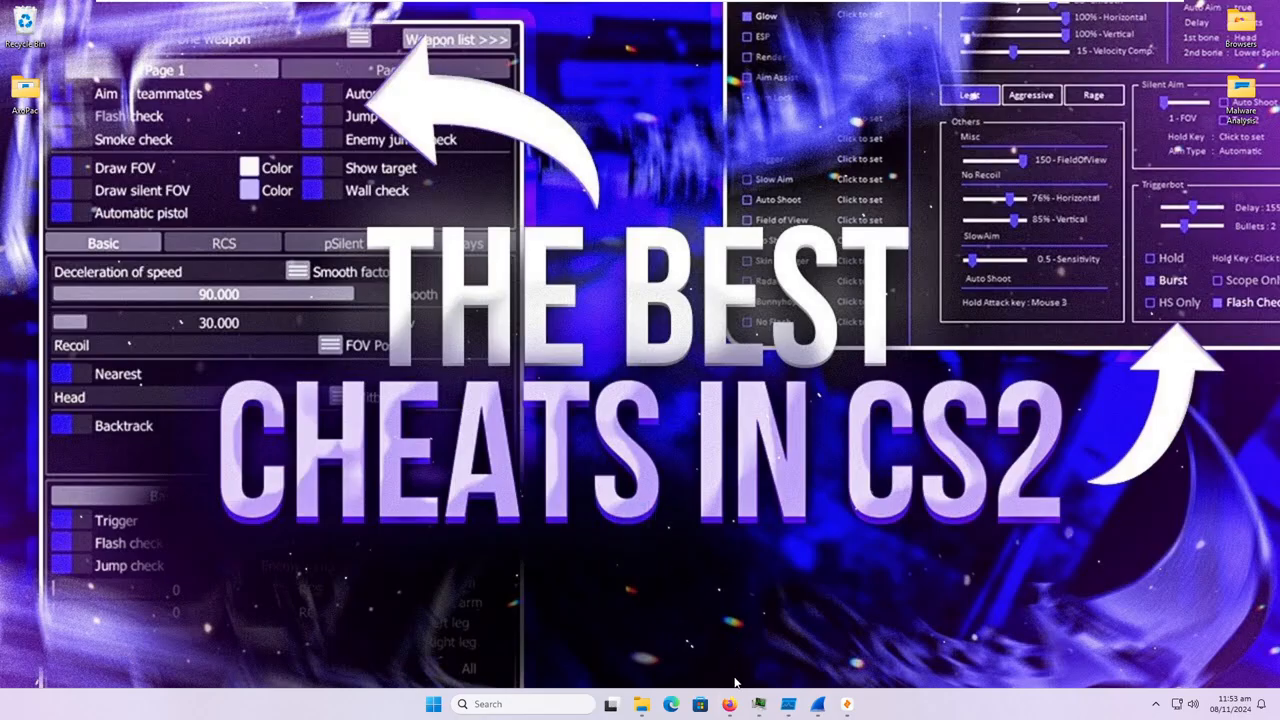
Switch to the VirusTotal report for AxoPac.exe in Firefox and check its community comments and popular threat label.
left_click(729, 704)
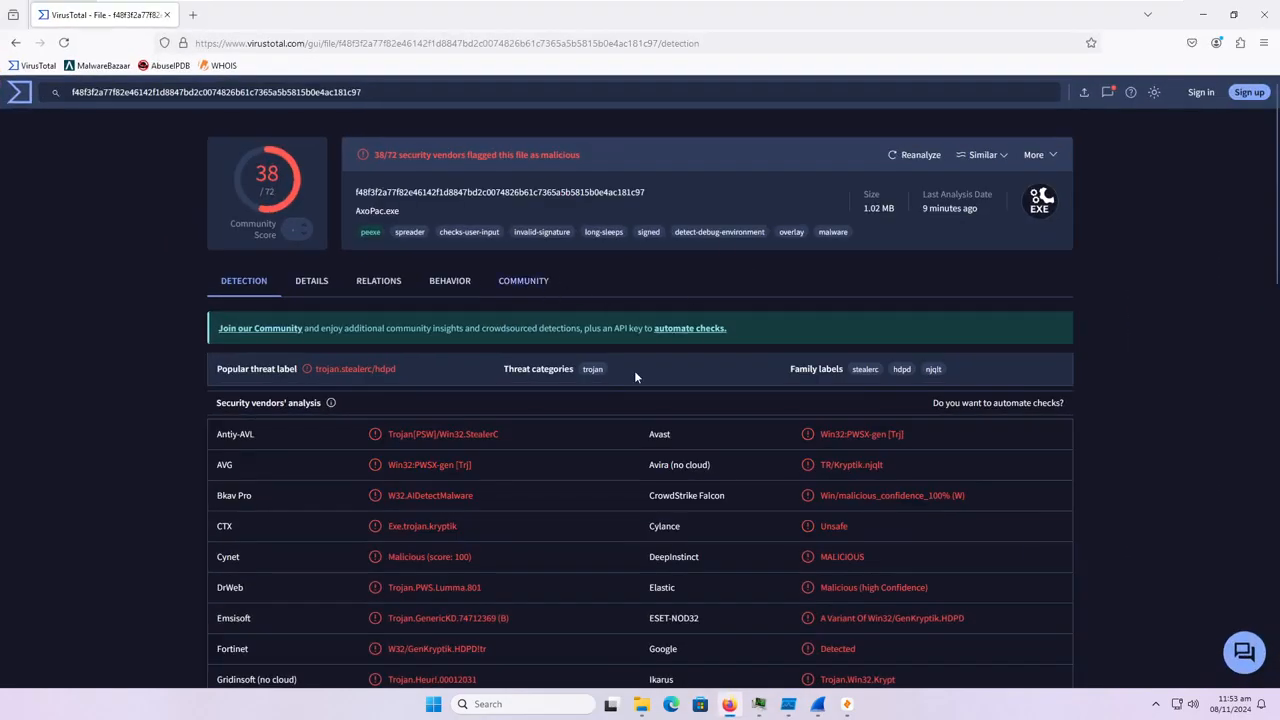
left_click(524, 282)
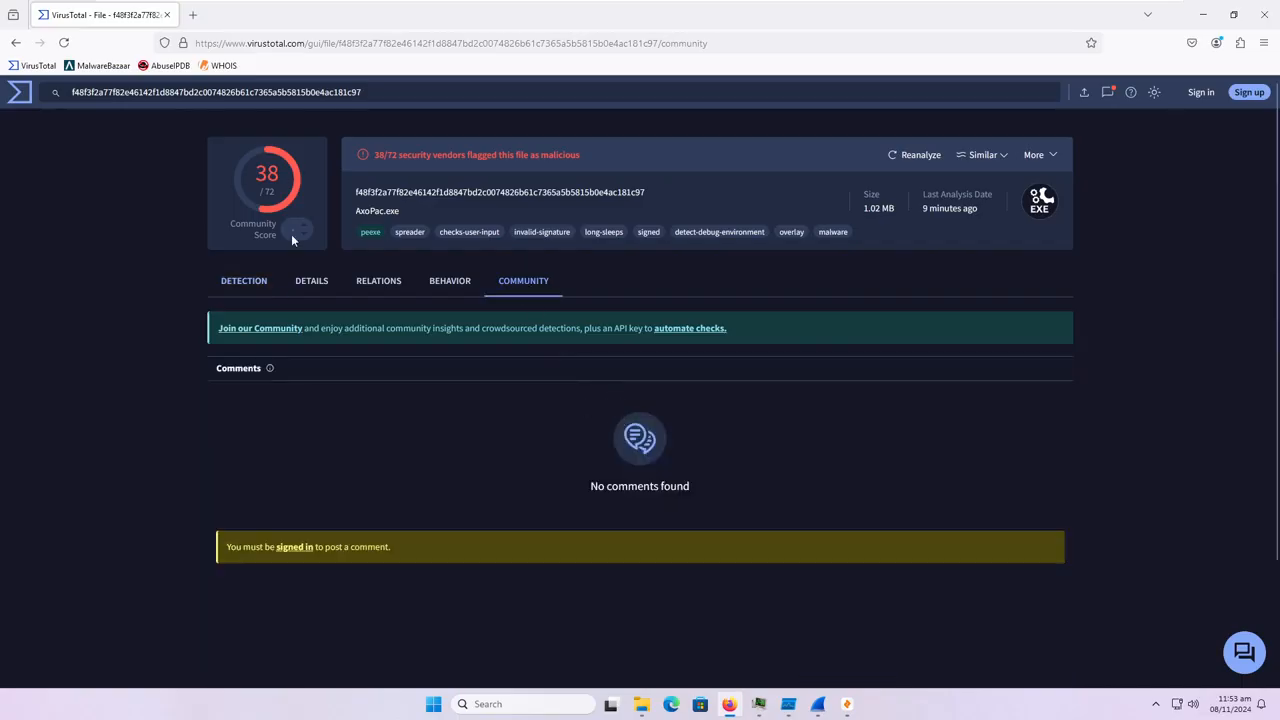
left_click(258, 286)
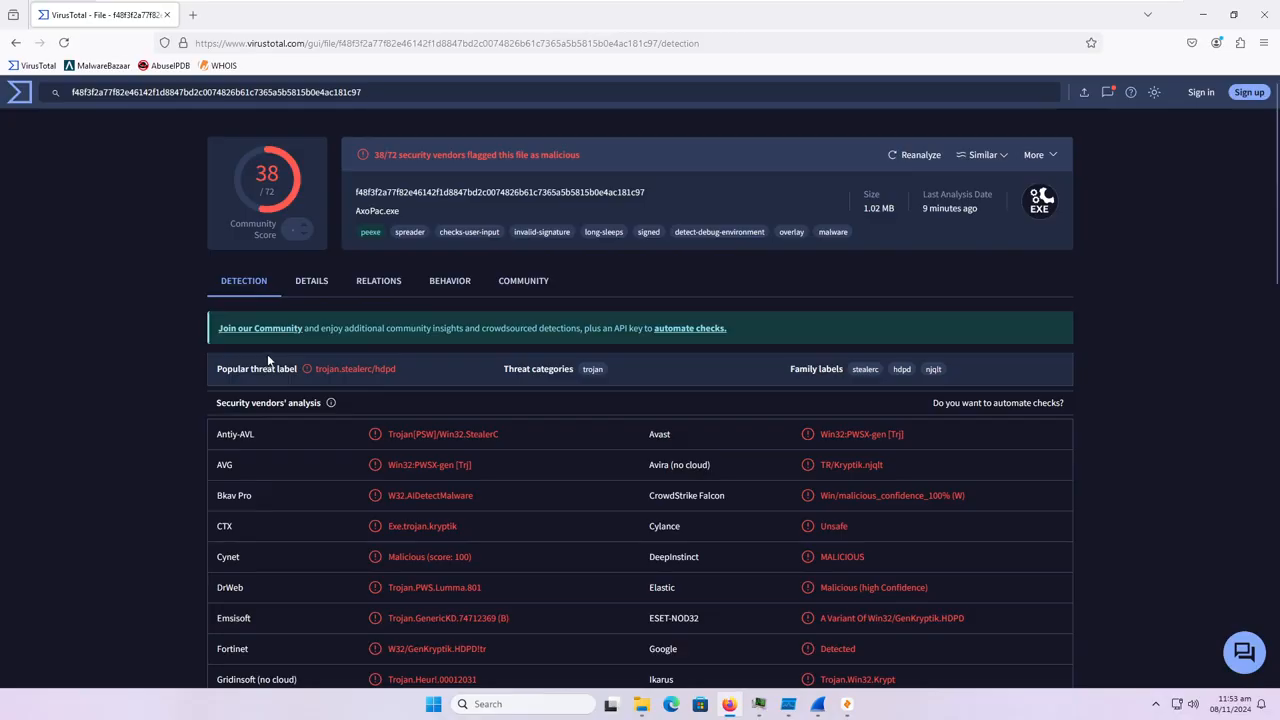
left_click_drag(212, 369, 429, 381)
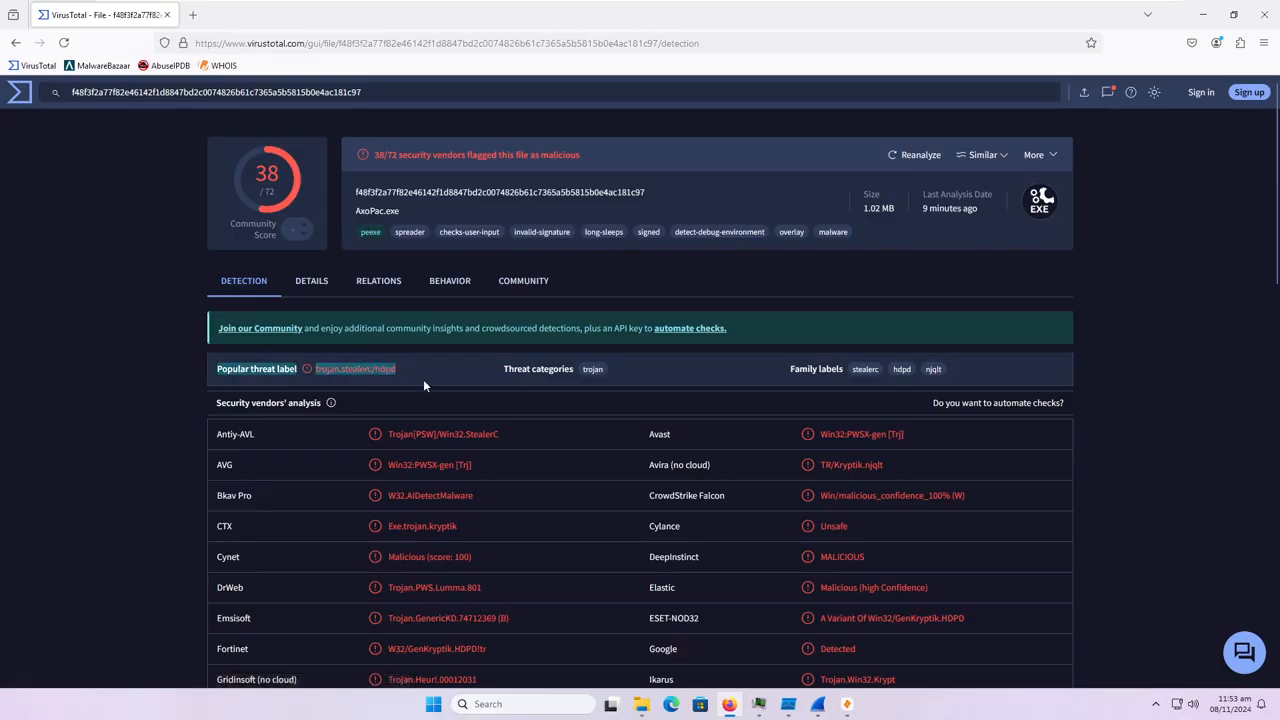
left_click(422, 378)
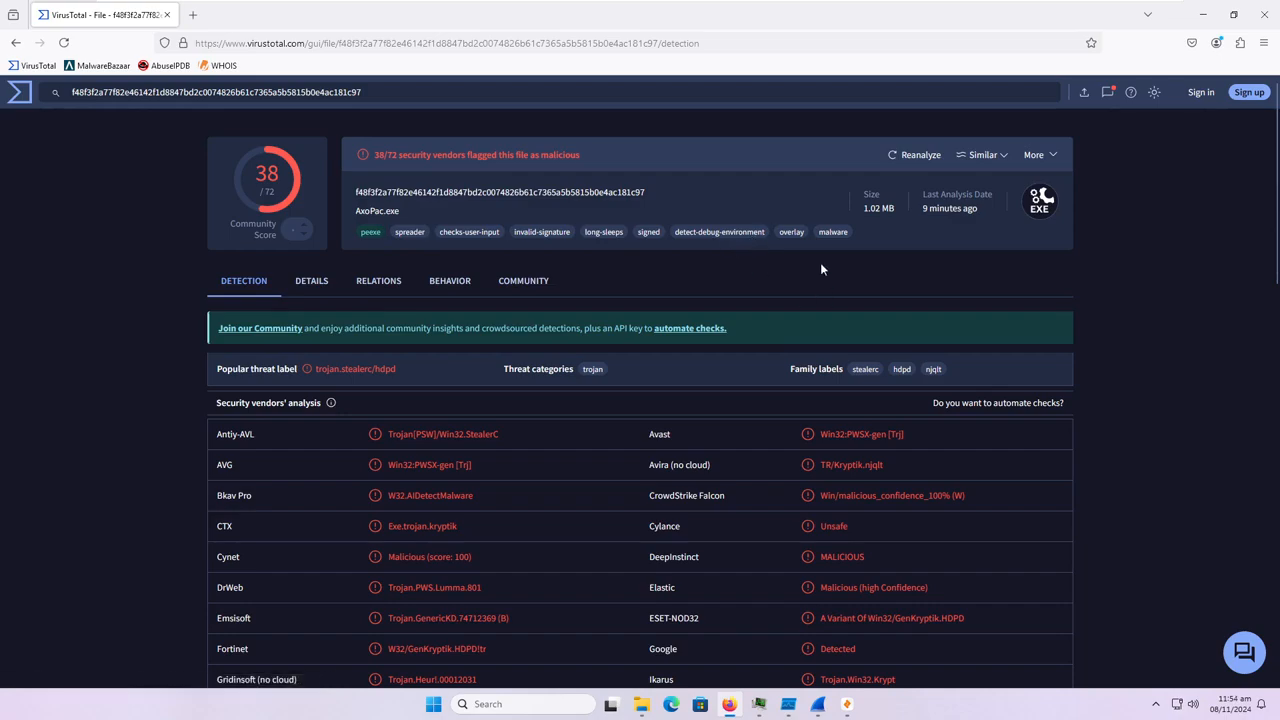
scroll(650, 376, "down", 1)
scroll(621, 408, "up", 1)
Look over the report's contacted domains and the file's basic properties and history details.
left_click(386, 285)
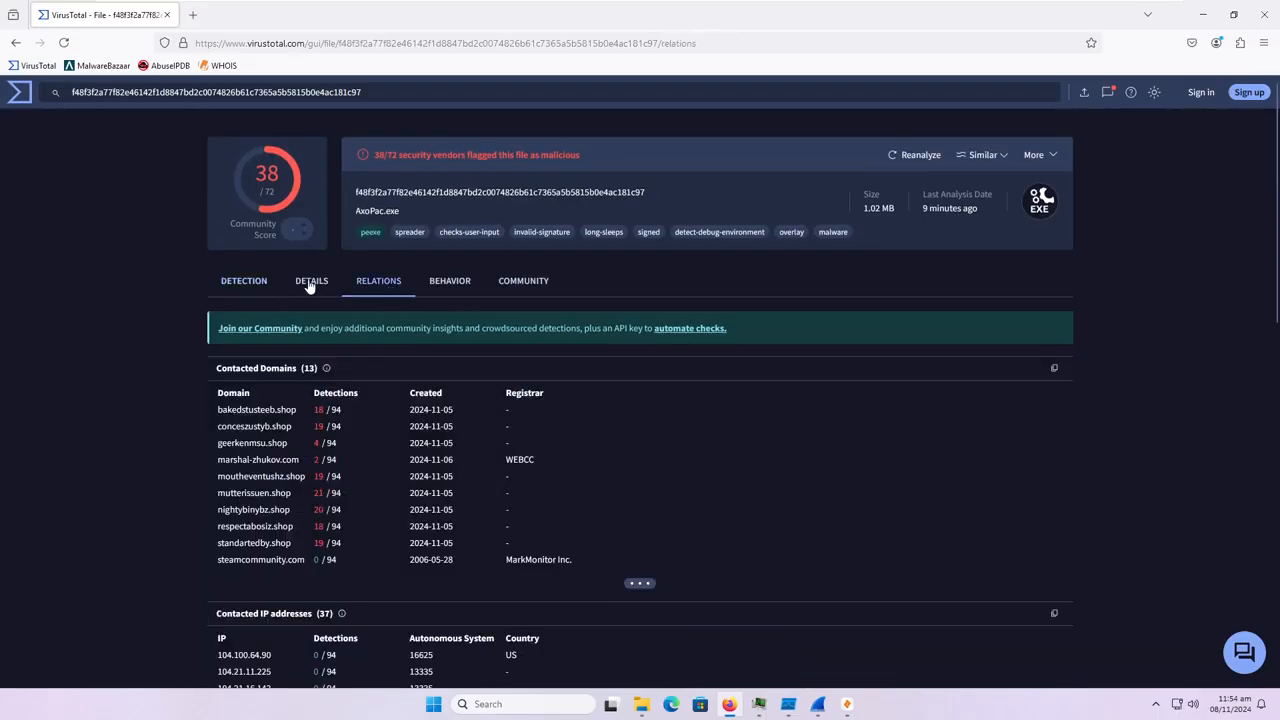
left_click(309, 285)
scroll(340, 515, "down", 4)
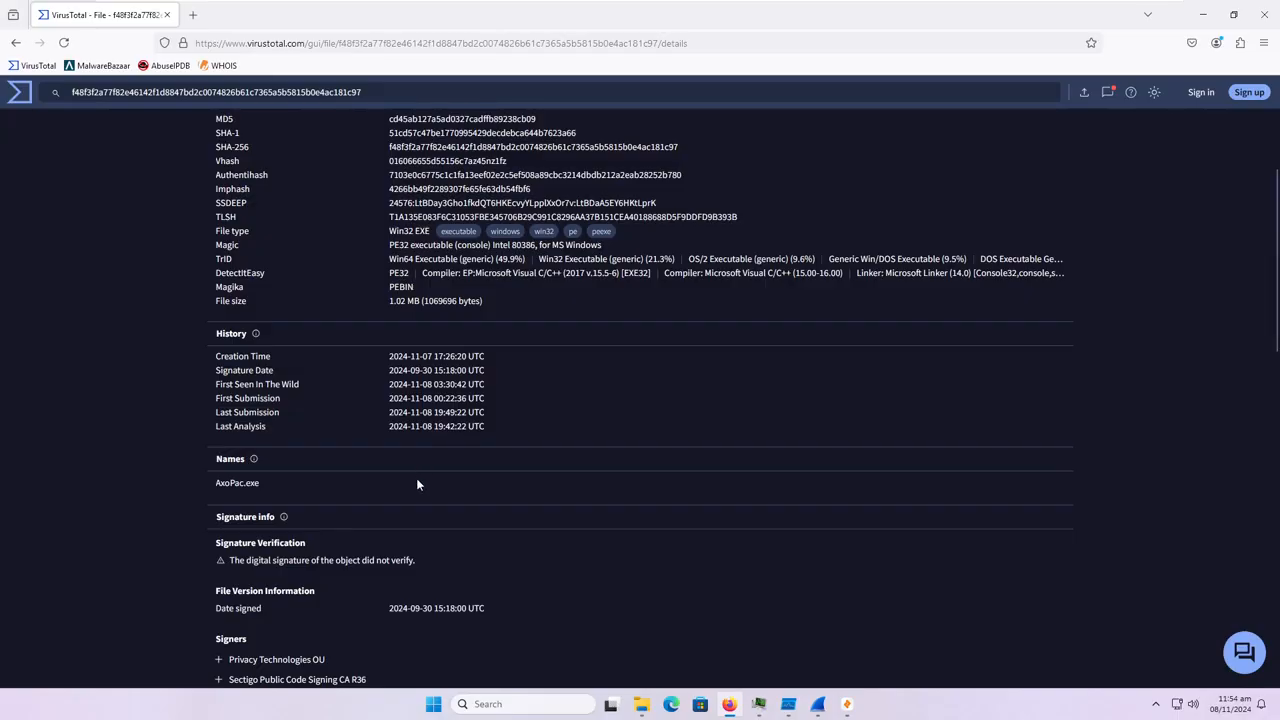
scroll(425, 527, "up", 3)
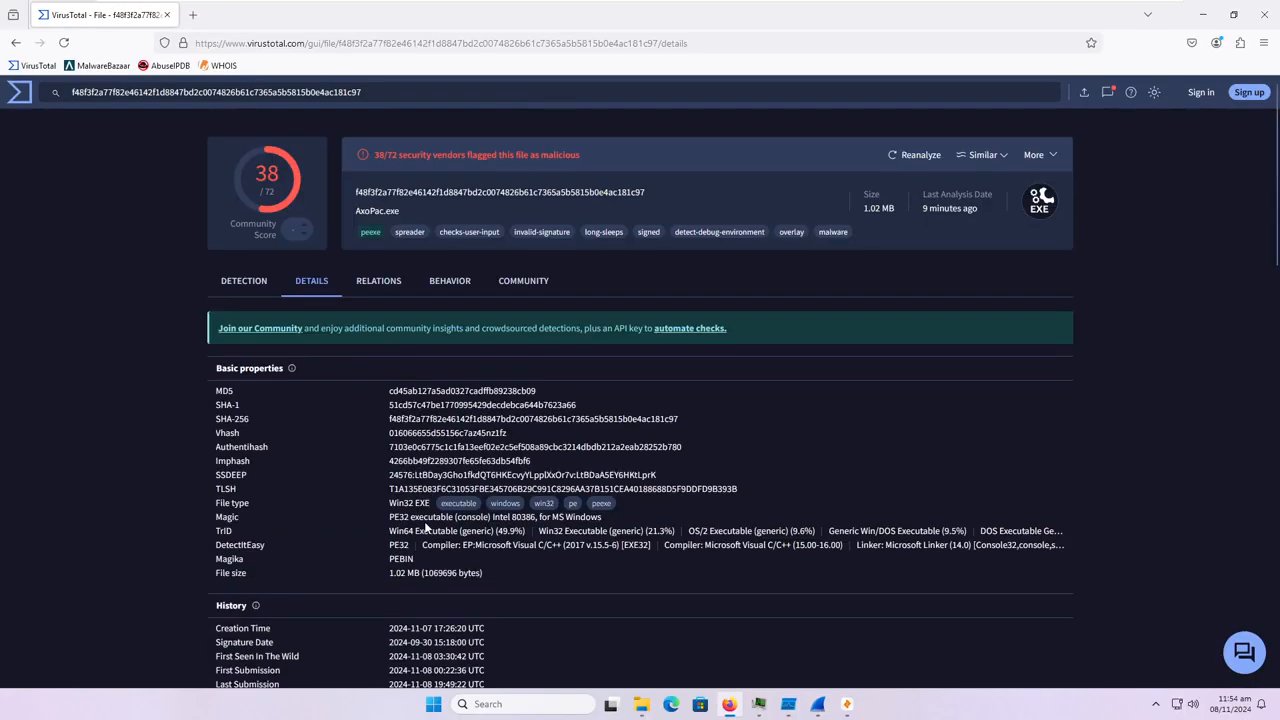
left_click(242, 284)
left_click(301, 284)
scroll(301, 284, "down", 2)
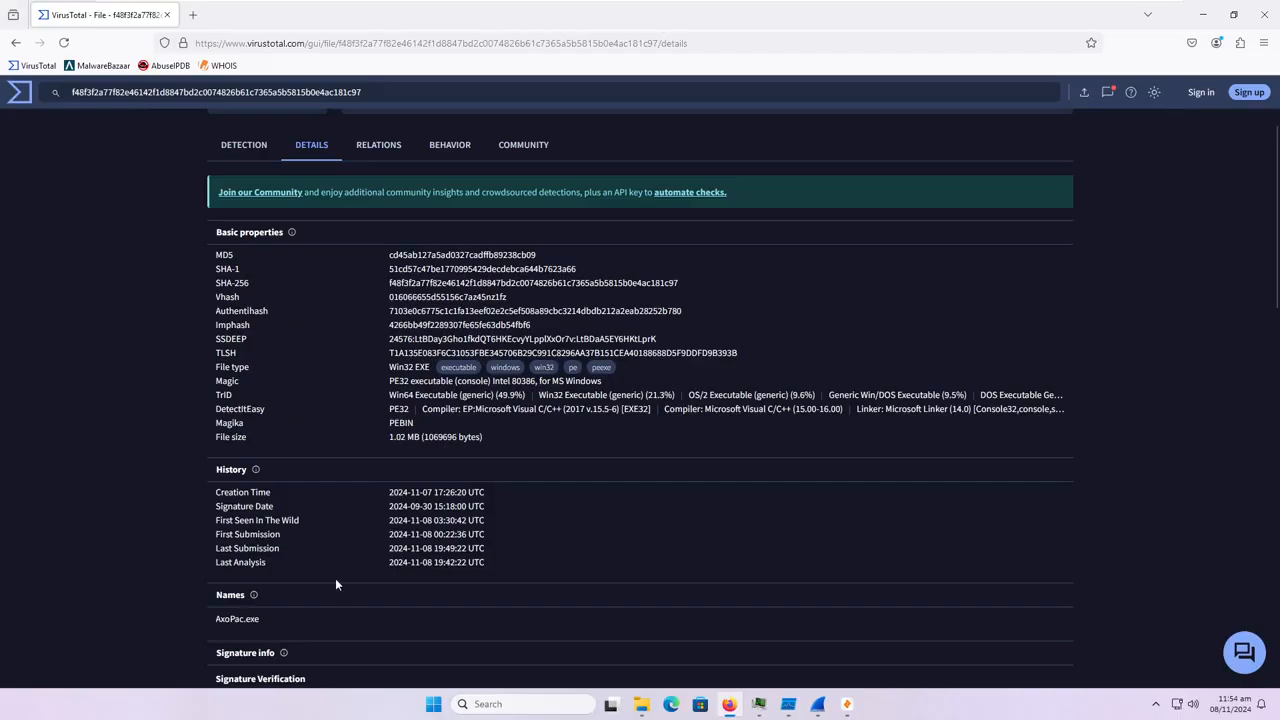
scroll(358, 567, "up", 3)
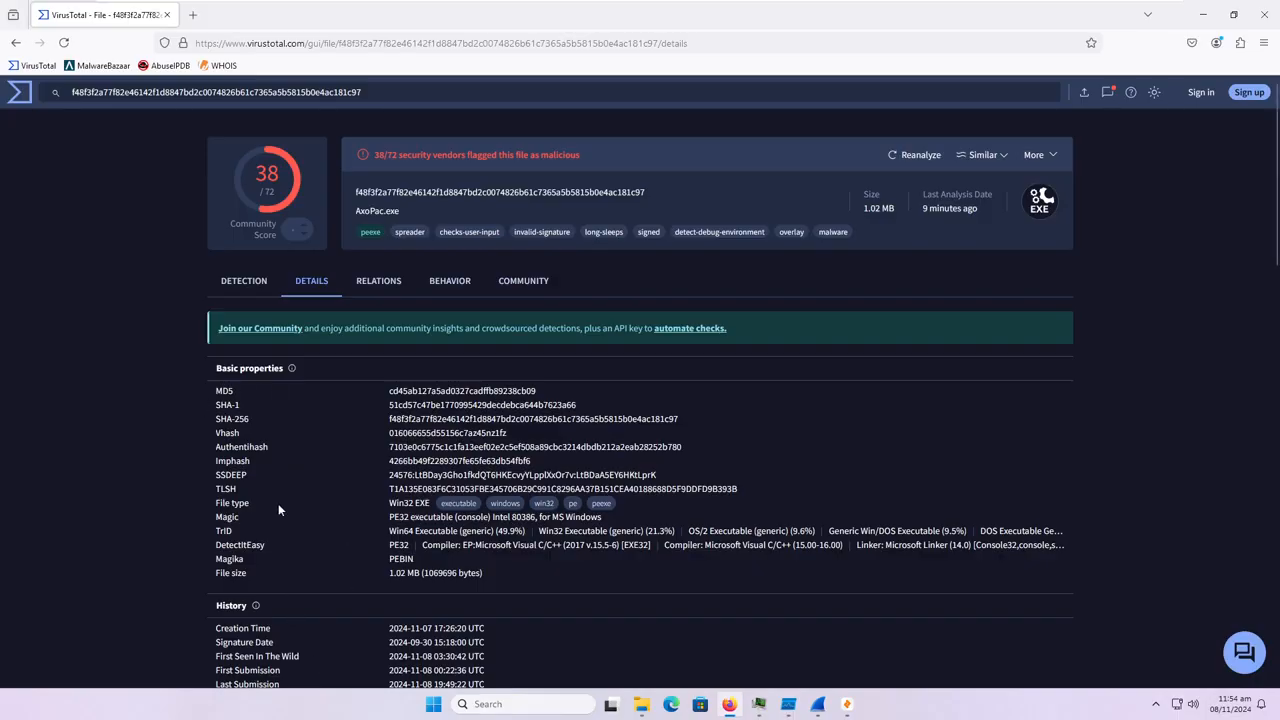
Examine the security vendors' detection names, including those from Kaspersky, Malwarebytes, McAfee, Symantec and Sophos.
left_click(244, 281)
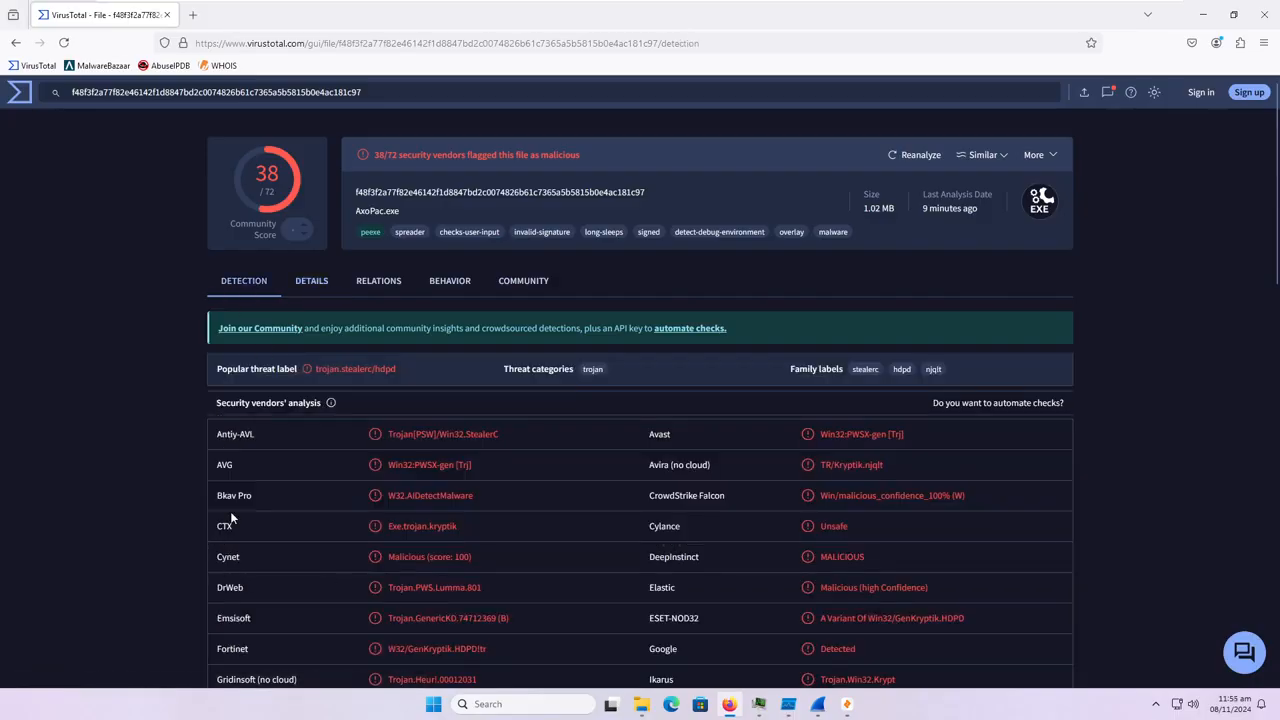
scroll(231, 482, "down", 2)
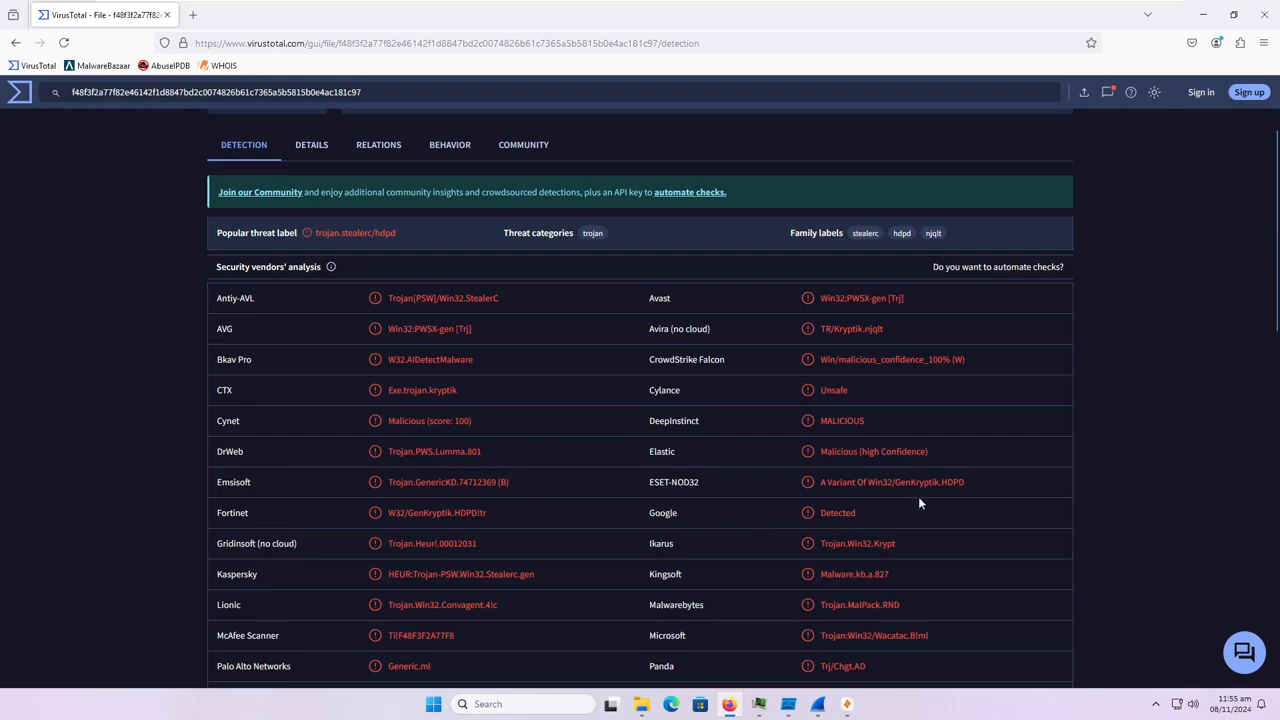
scroll(615, 556, "down", 1)
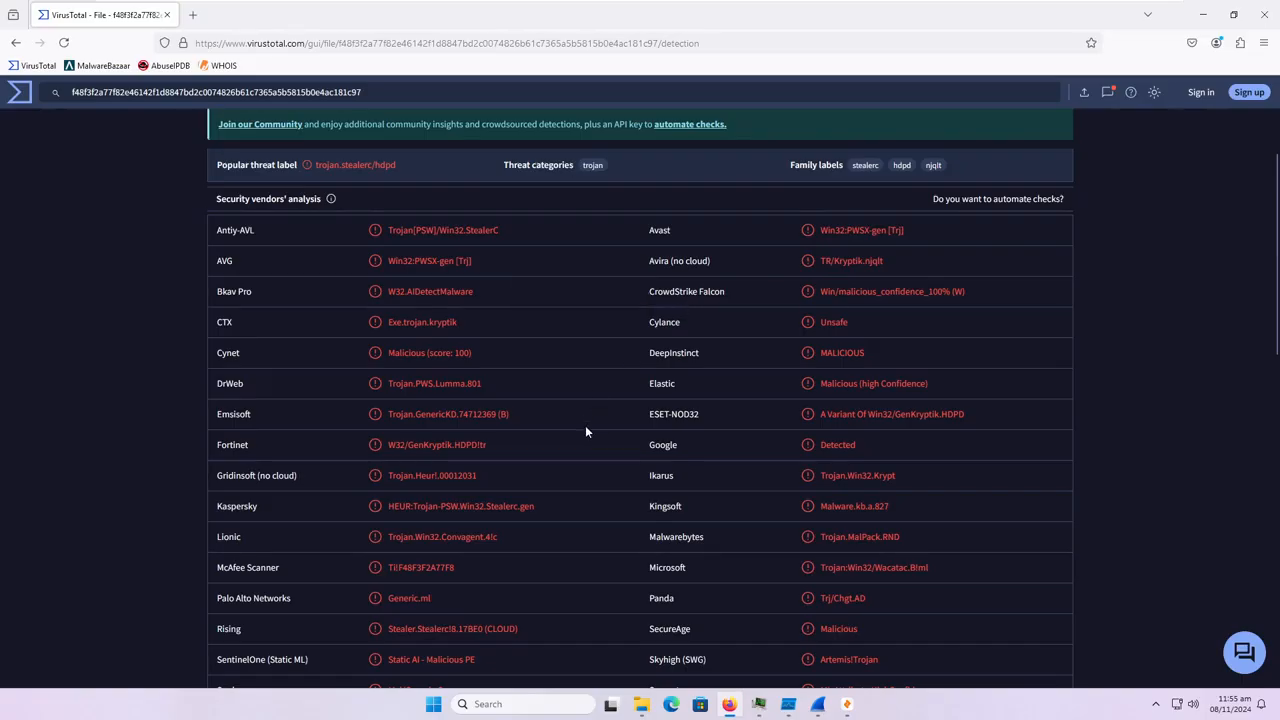
left_click_drag(536, 507, 394, 507)
left_click(584, 521)
left_click_drag(820, 538, 819, 568)
left_click_drag(537, 577, 346, 568)
scroll(424, 578, "down", 3)
left_click(845, 553)
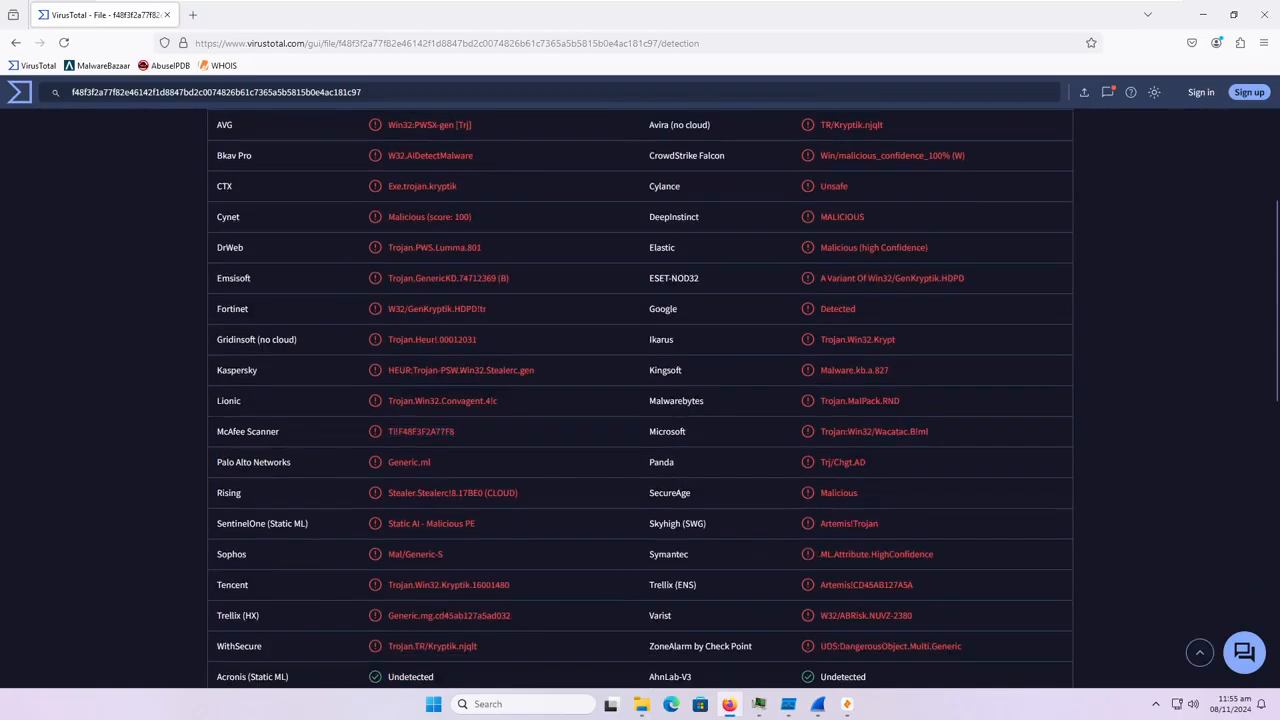
triple_click(845, 556)
left_click_drag(476, 565, 386, 556)
left_click(521, 557)
Check the verdicts of BitDefender, ClamAV, GData and Webroot further down the vendor list.
scroll(485, 540, "down", 6)
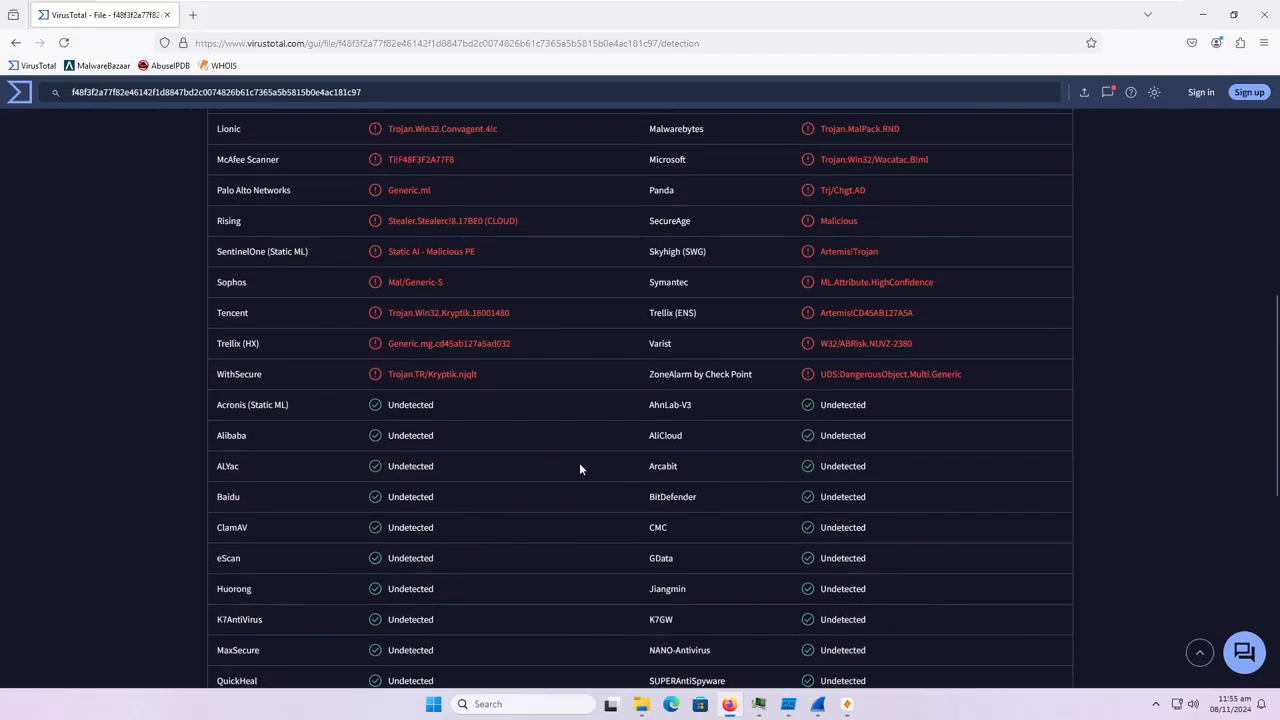
scroll(581, 466, "down", 1)
left_click_drag(650, 429, 746, 434)
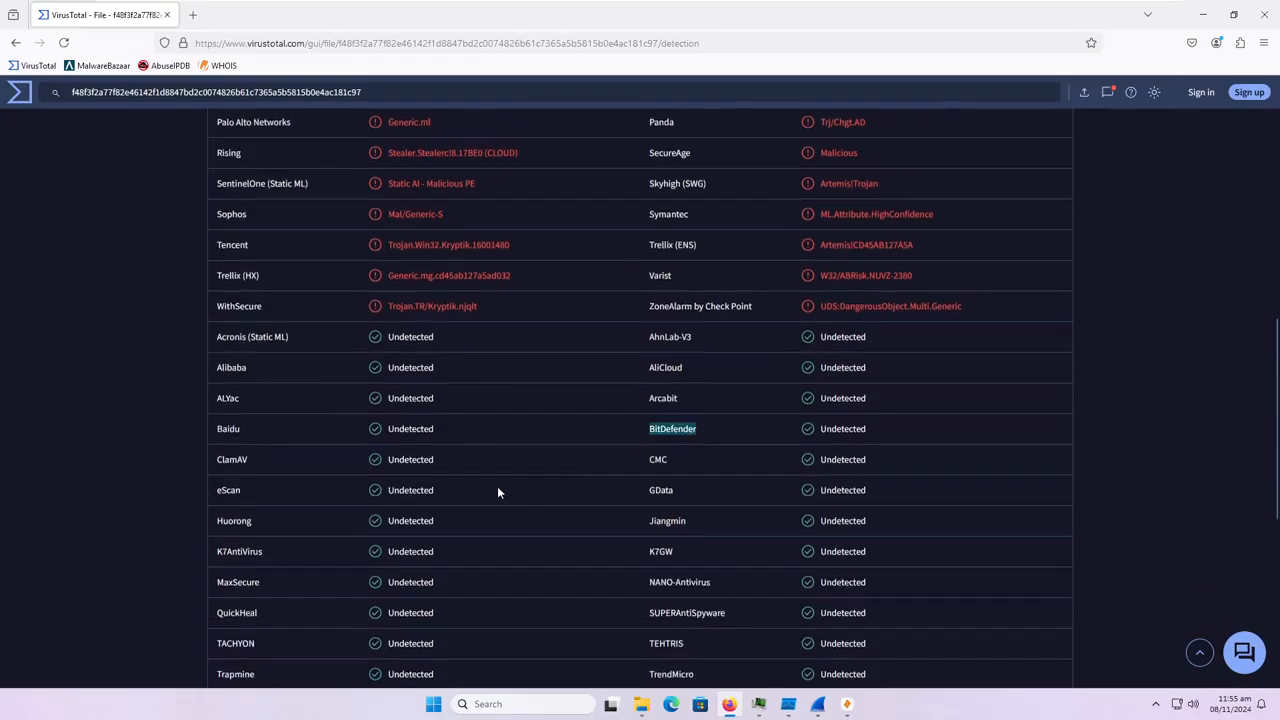
left_click_drag(444, 459, 369, 464)
scroll(543, 499, "down", 1)
left_click_drag(650, 422, 719, 420)
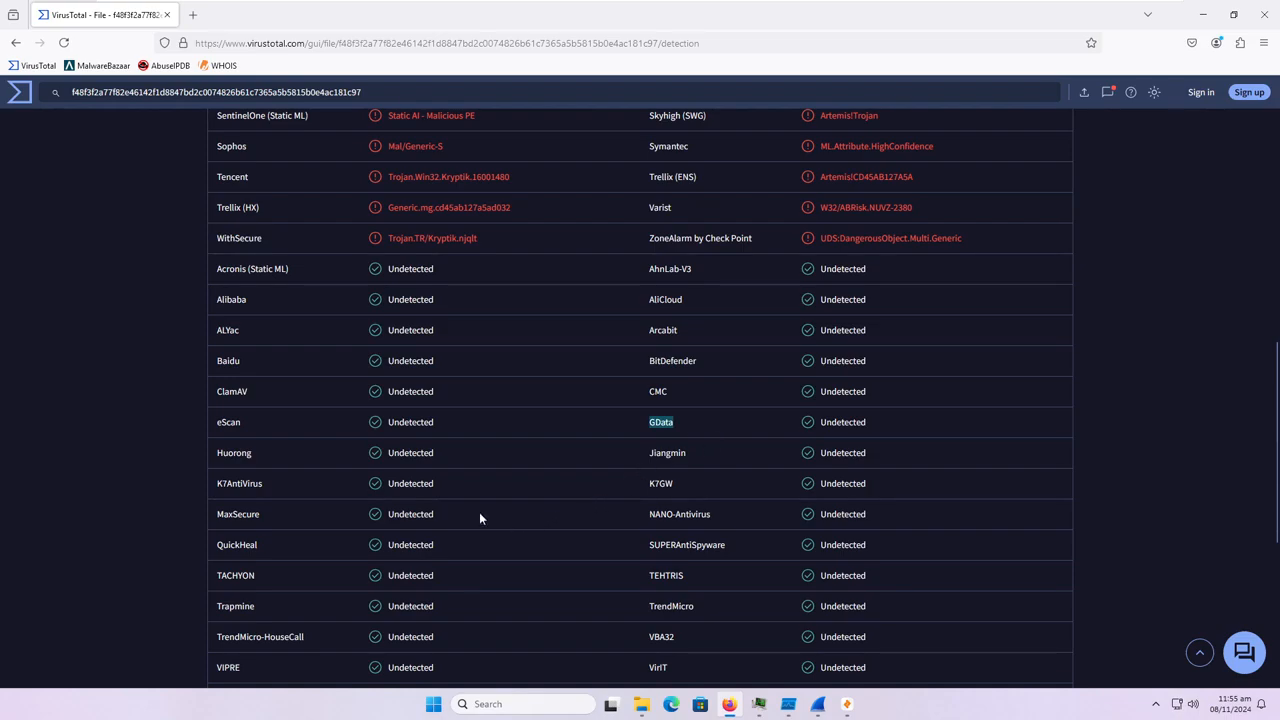
scroll(537, 505, "down", 1)
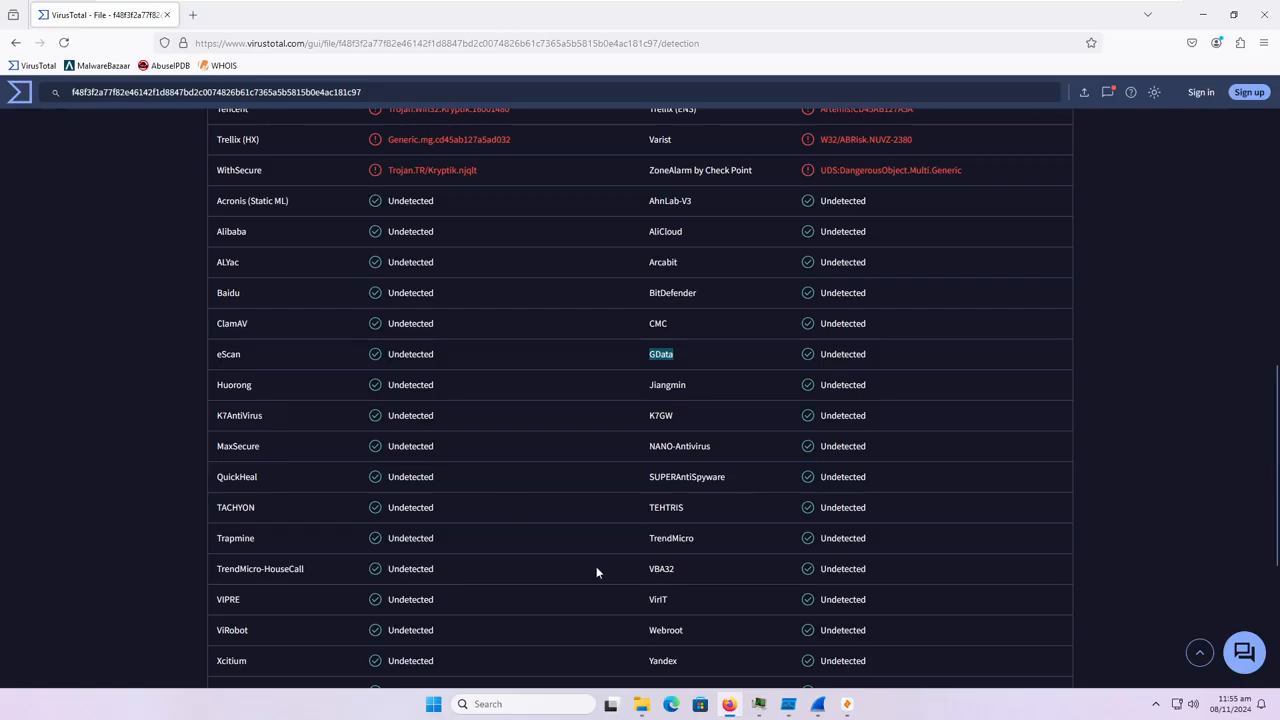
scroll(590, 572, "down", 1)
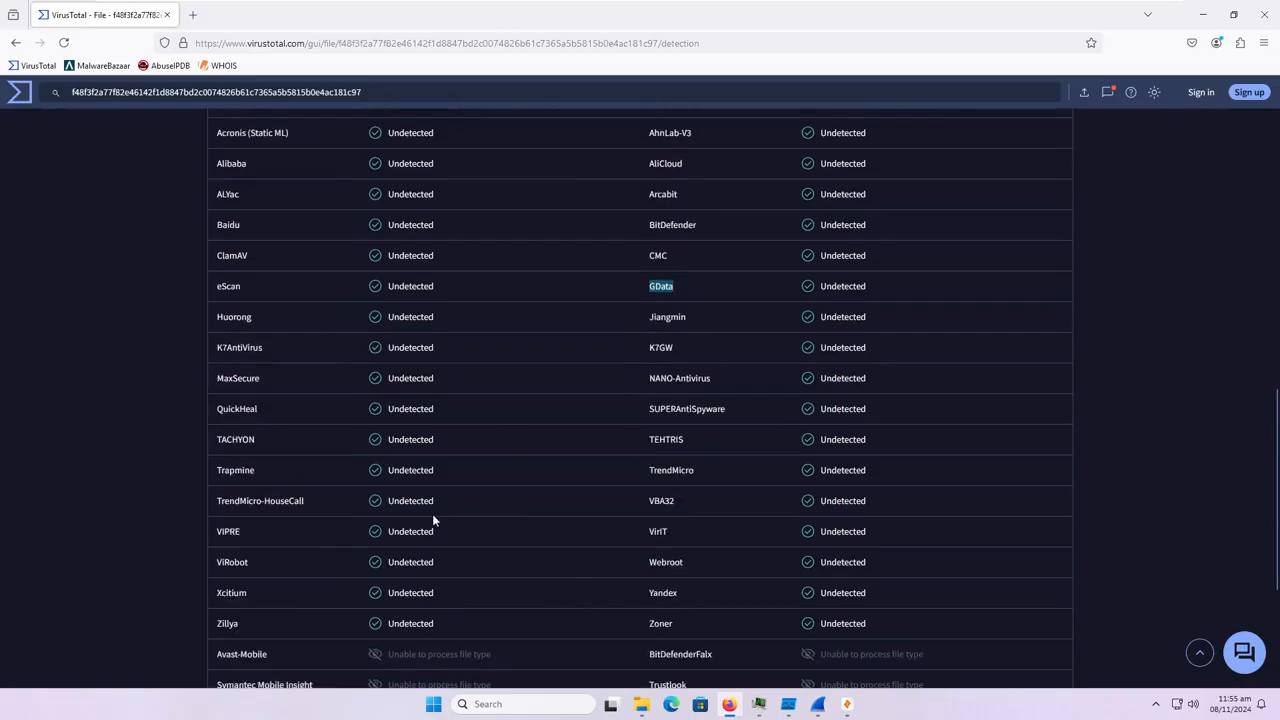
double_click(666, 562)
scroll(535, 510, "up", 15)
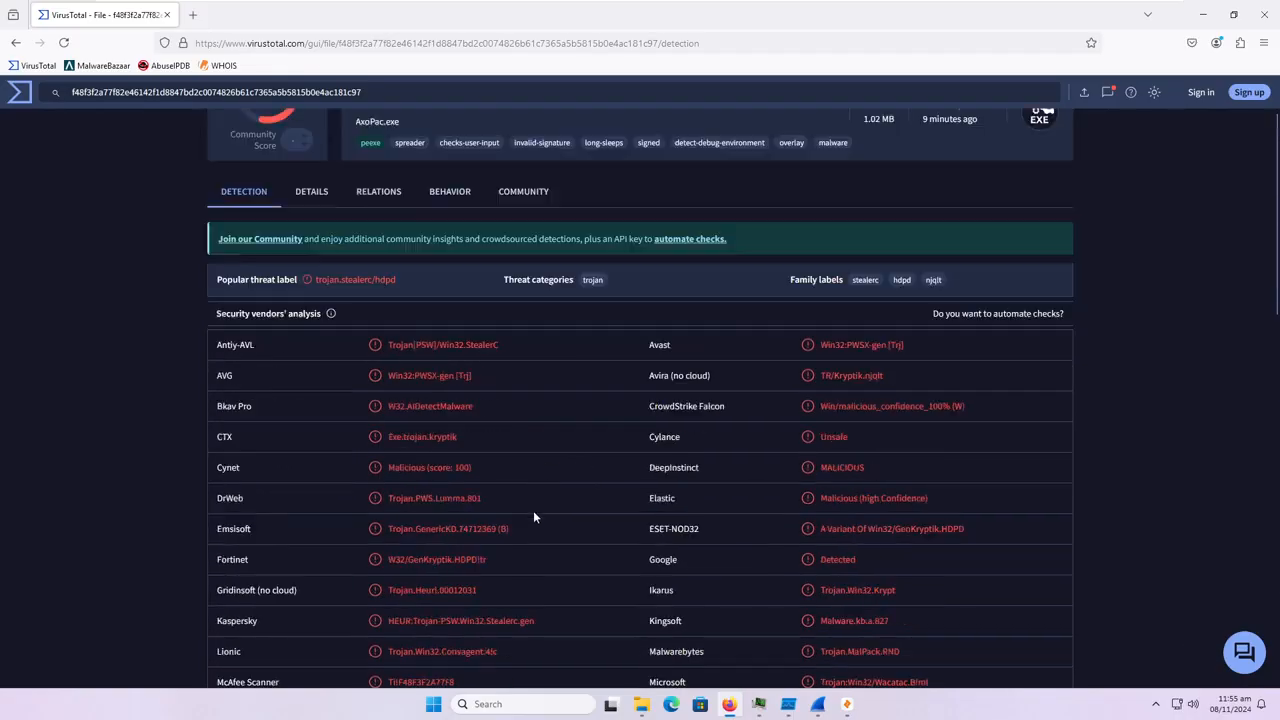
Review the file's MD5, SHA-1 and SHA-256 hashes and its creation and submission history in the details.
left_click(303, 287)
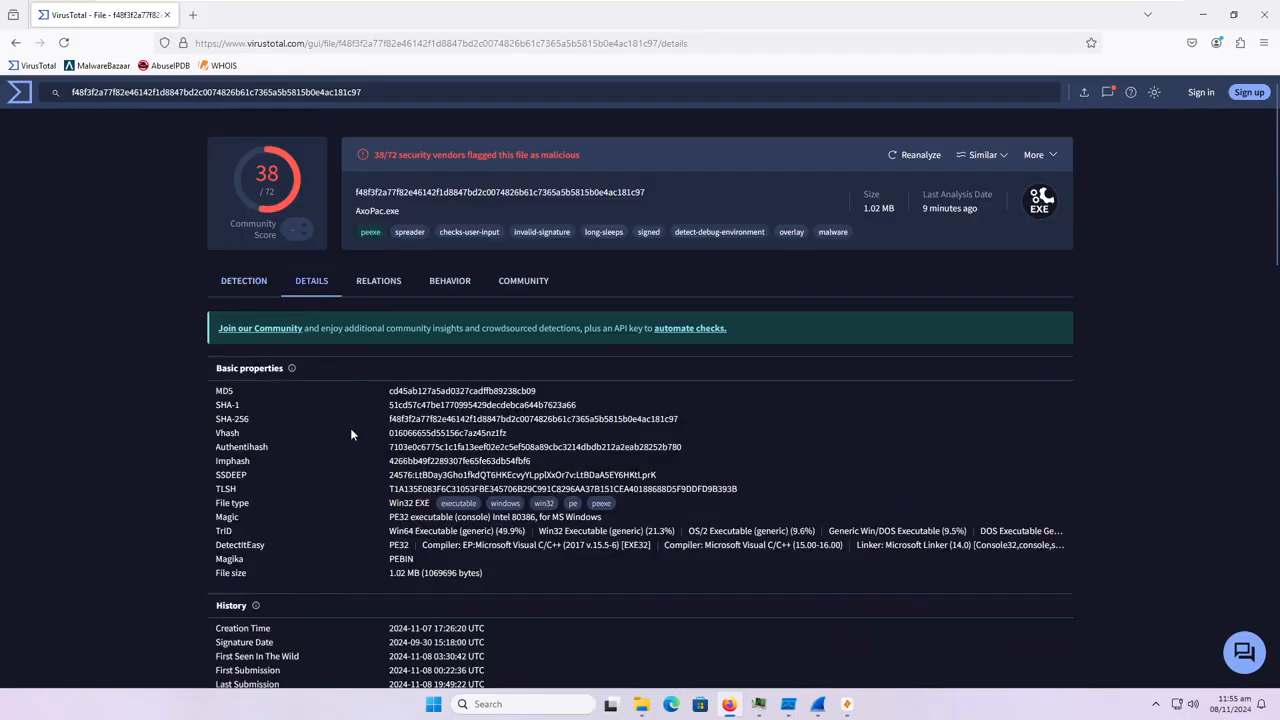
left_click_drag(216, 390, 733, 413)
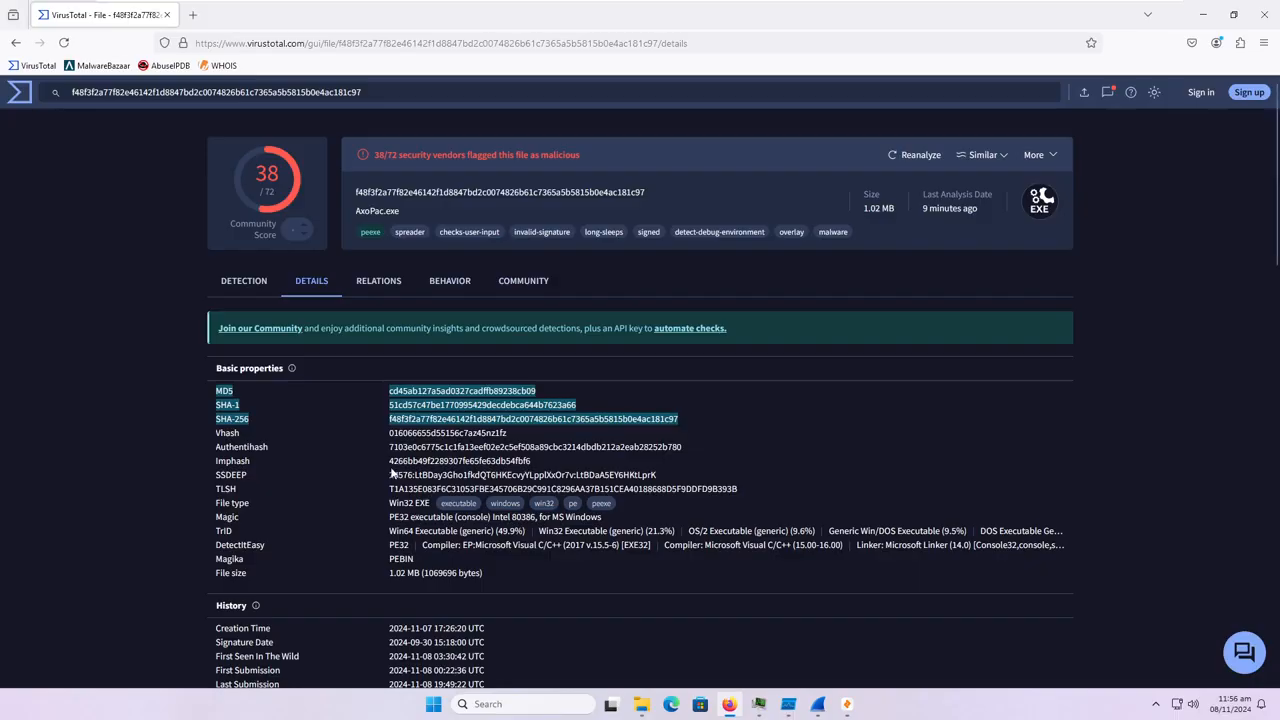
scroll(400, 480, "down", 1)
scroll(415, 587, "down", 1)
left_click_drag(522, 578, 347, 492)
left_click(388, 529)
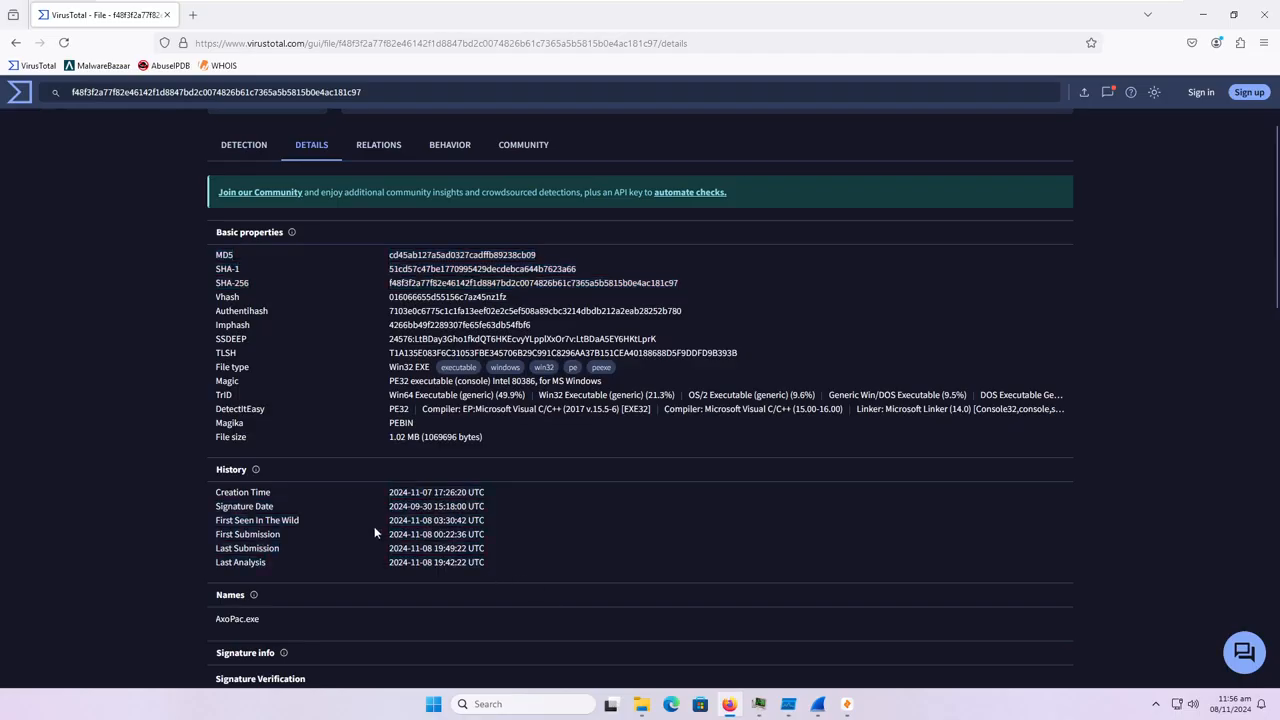
left_click_drag(410, 537, 491, 541)
left_click(452, 535)
double_click(476, 548)
left_click(518, 548)
Check the recorded file name and the signature information in the file details.
scroll(482, 570, "down", 2)
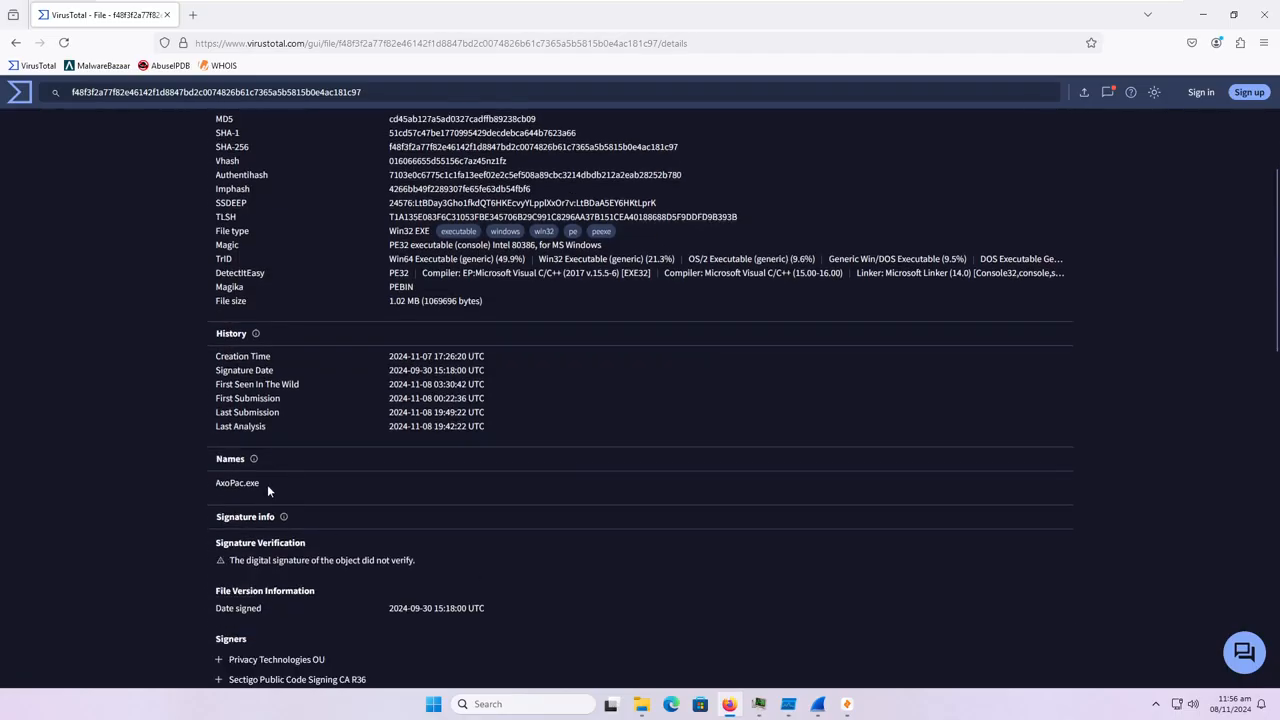
left_click(192, 480)
scroll(191, 480, "up", 4)
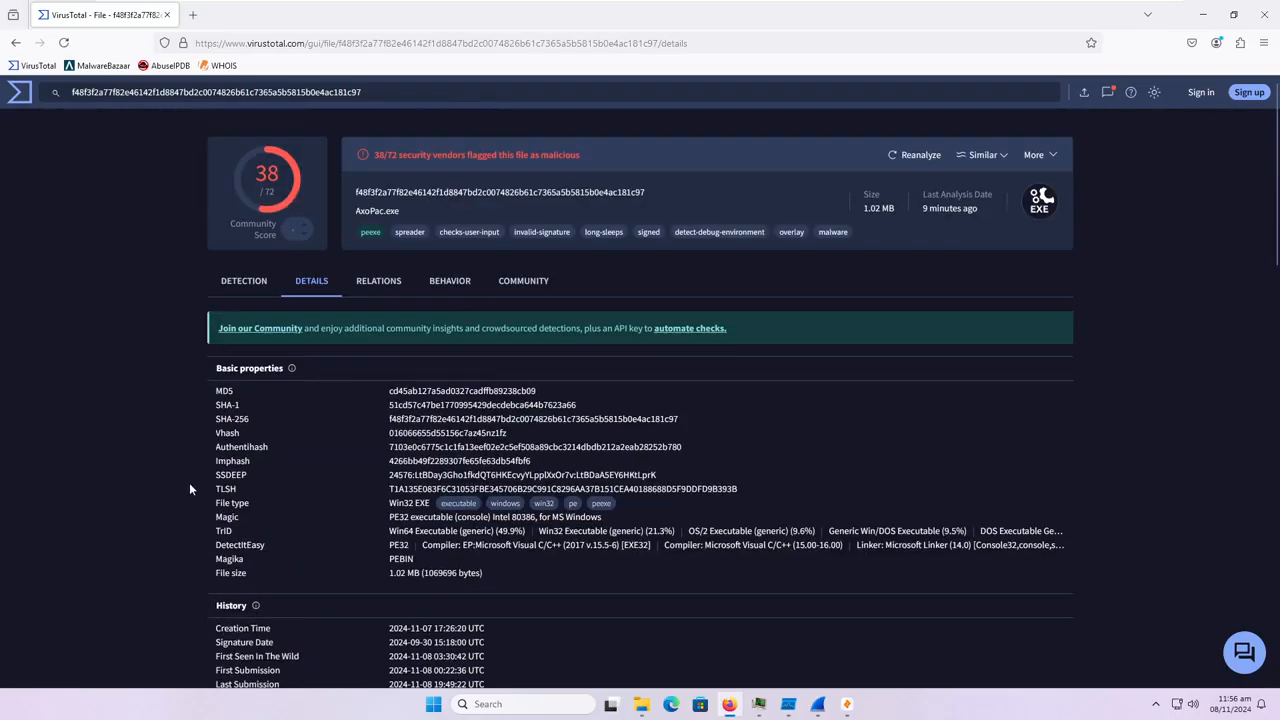
scroll(190, 500, "down", 7)
scroll(209, 505, "up", 5)
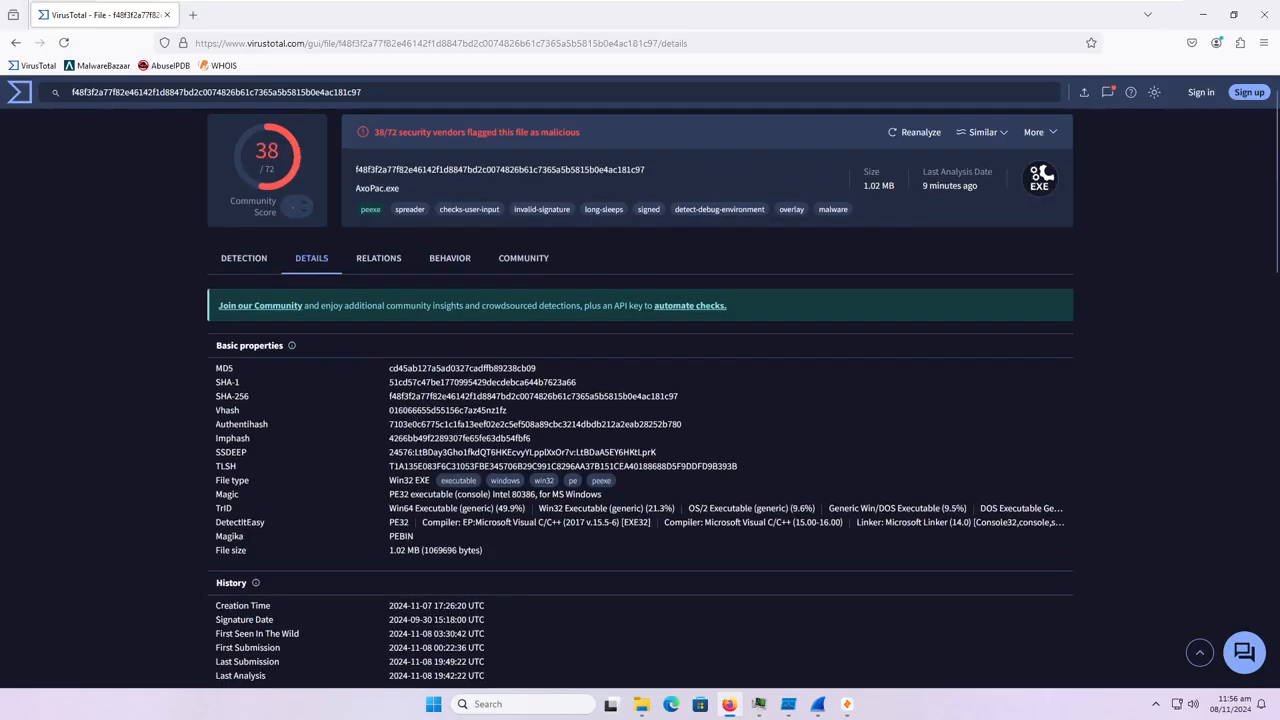
Show the full list of contacted domains in the file's relations and highlight bakedstusteeb.shop.
left_click(386, 283)
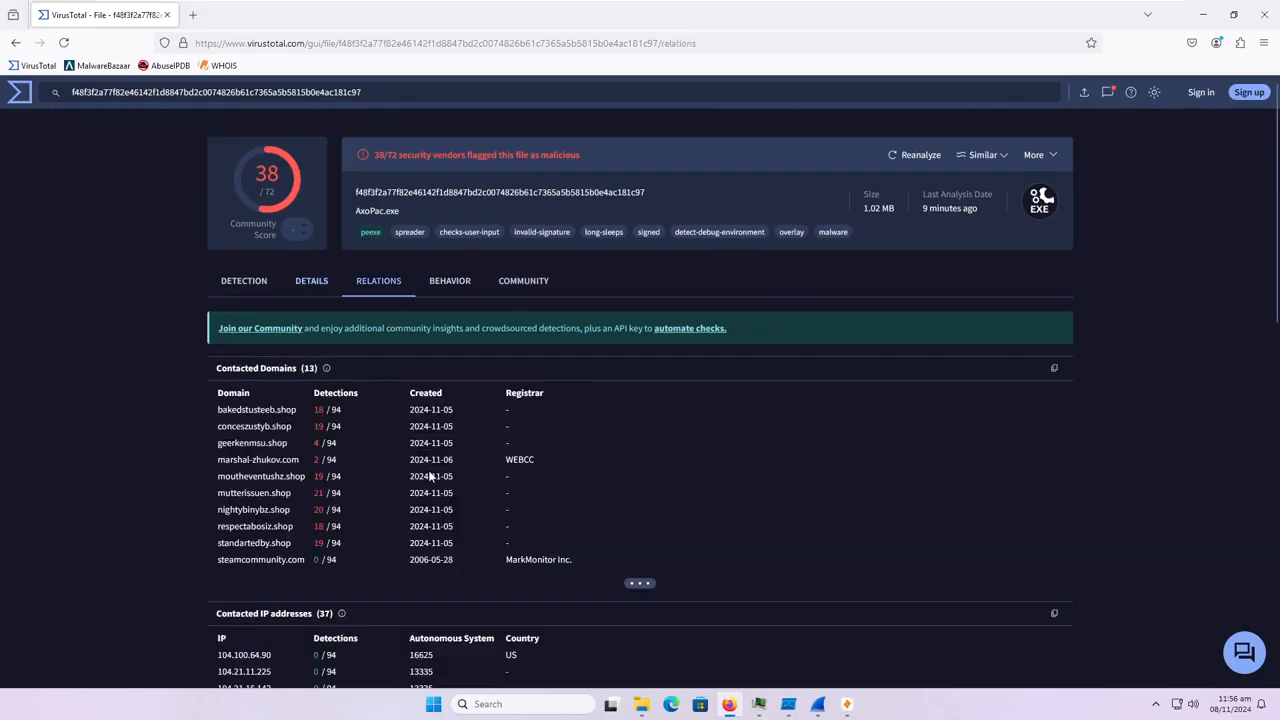
left_click(640, 584)
left_click_drag(296, 409, 204, 409)
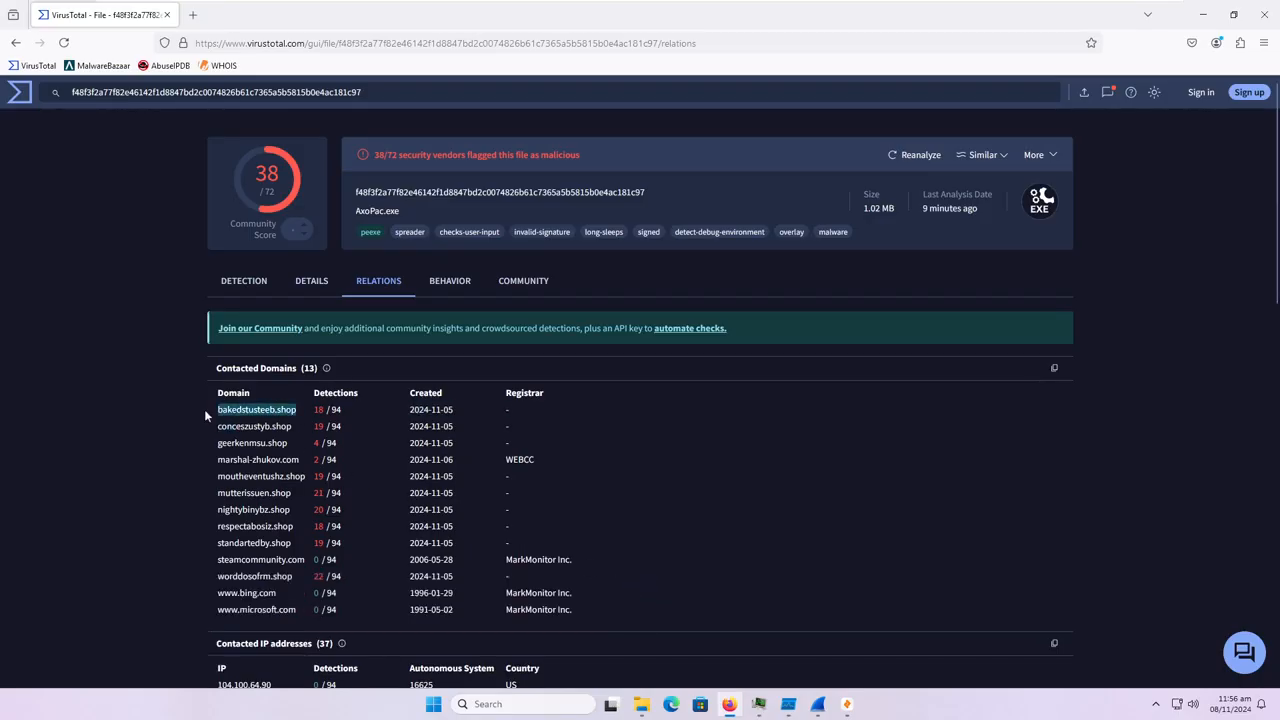
left_click(125, 510)
Expand the complete list of contacted IP addresses and look through the bundled and dropped files below it.
scroll(110, 578, "down", 4)
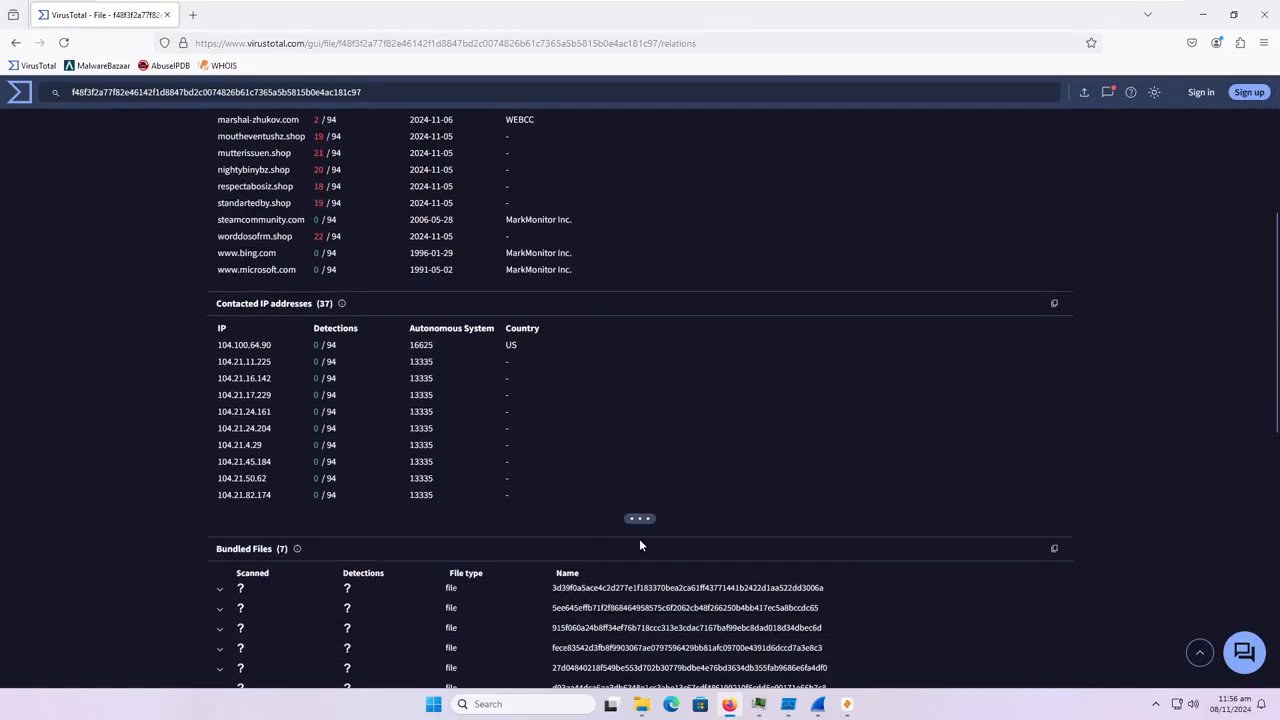
left_click(639, 518)
scroll(645, 540, "down", 1)
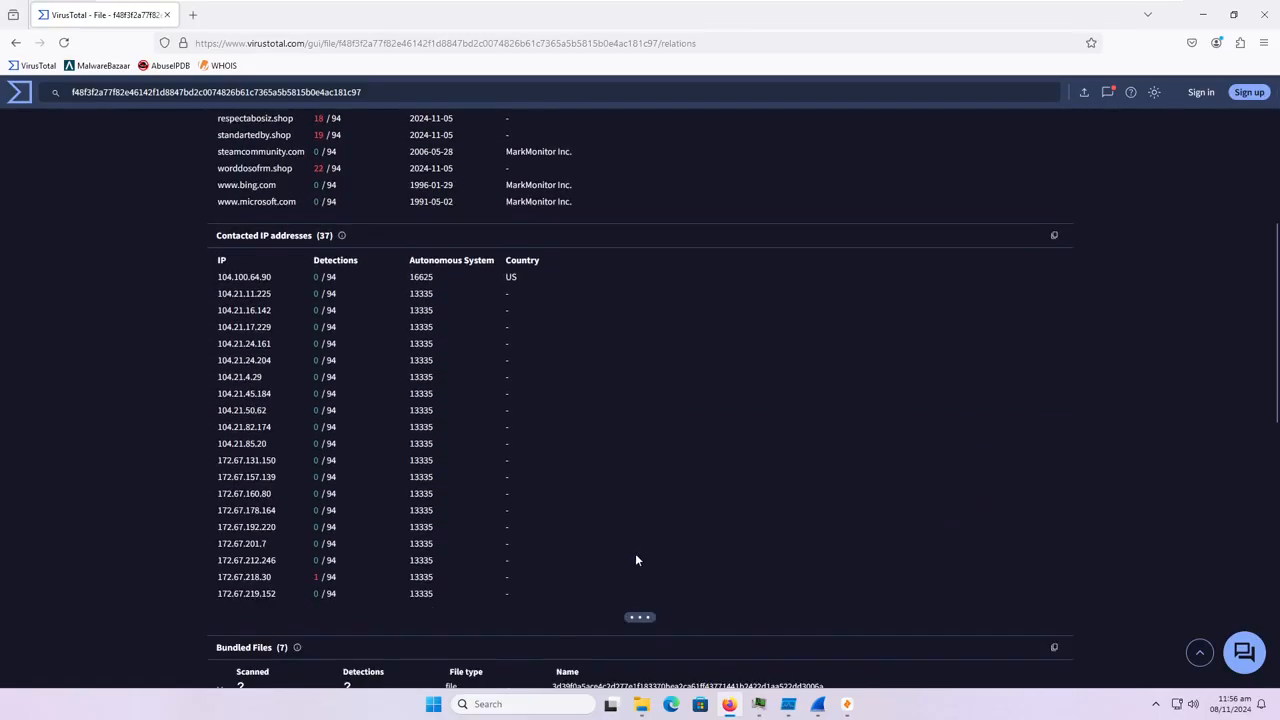
left_click(641, 617)
scroll(612, 616, "down", 1)
scroll(612, 615, "down", 1)
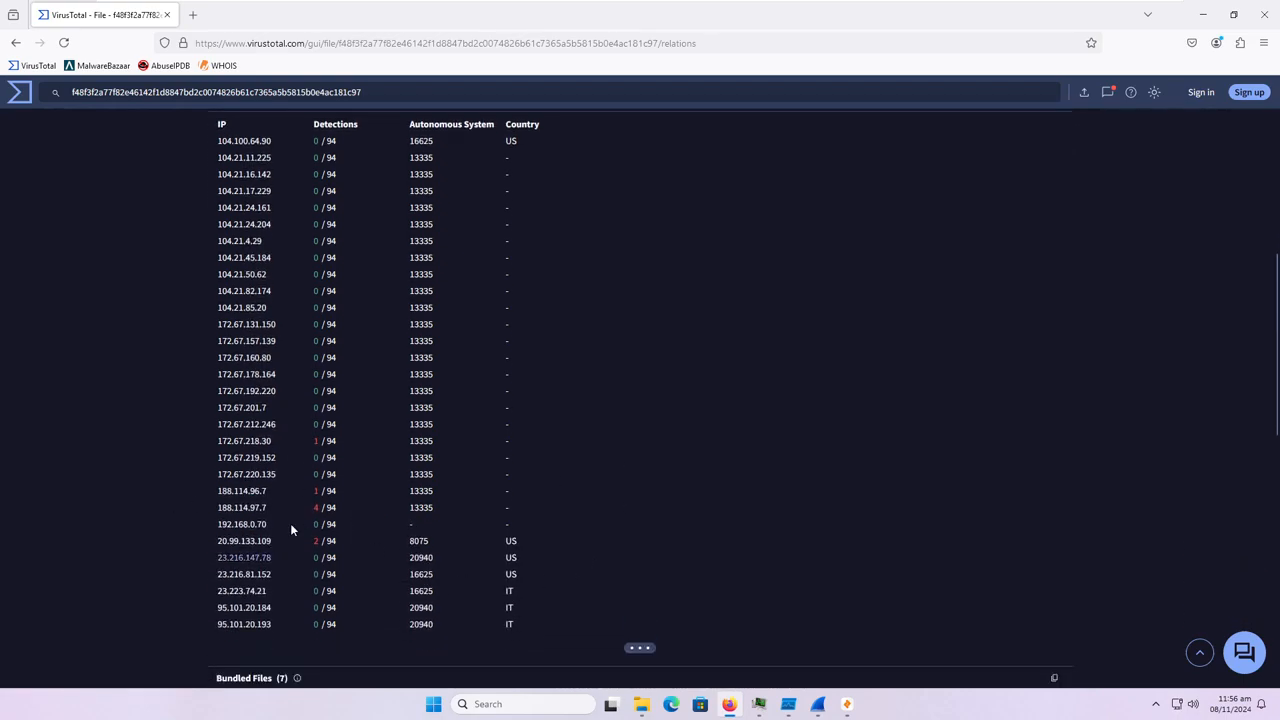
left_click(640, 649)
scroll(470, 505, "down", 2)
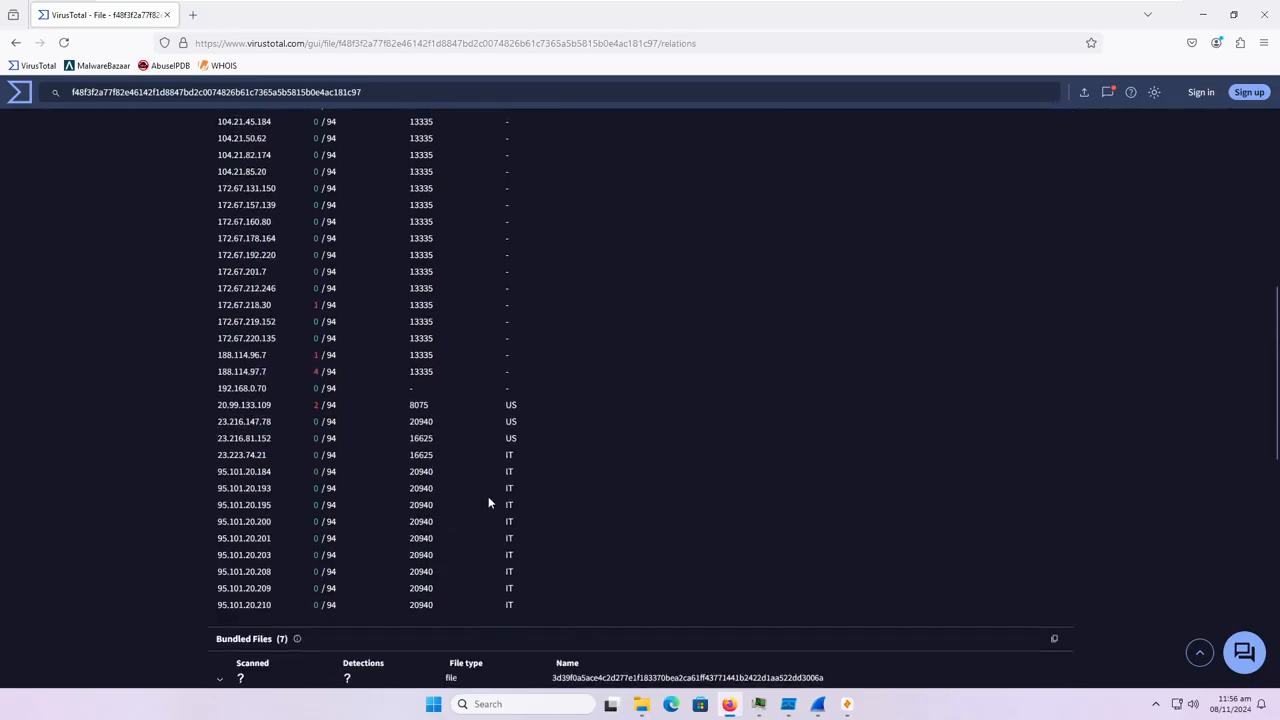
scroll(519, 556, "down", 3)
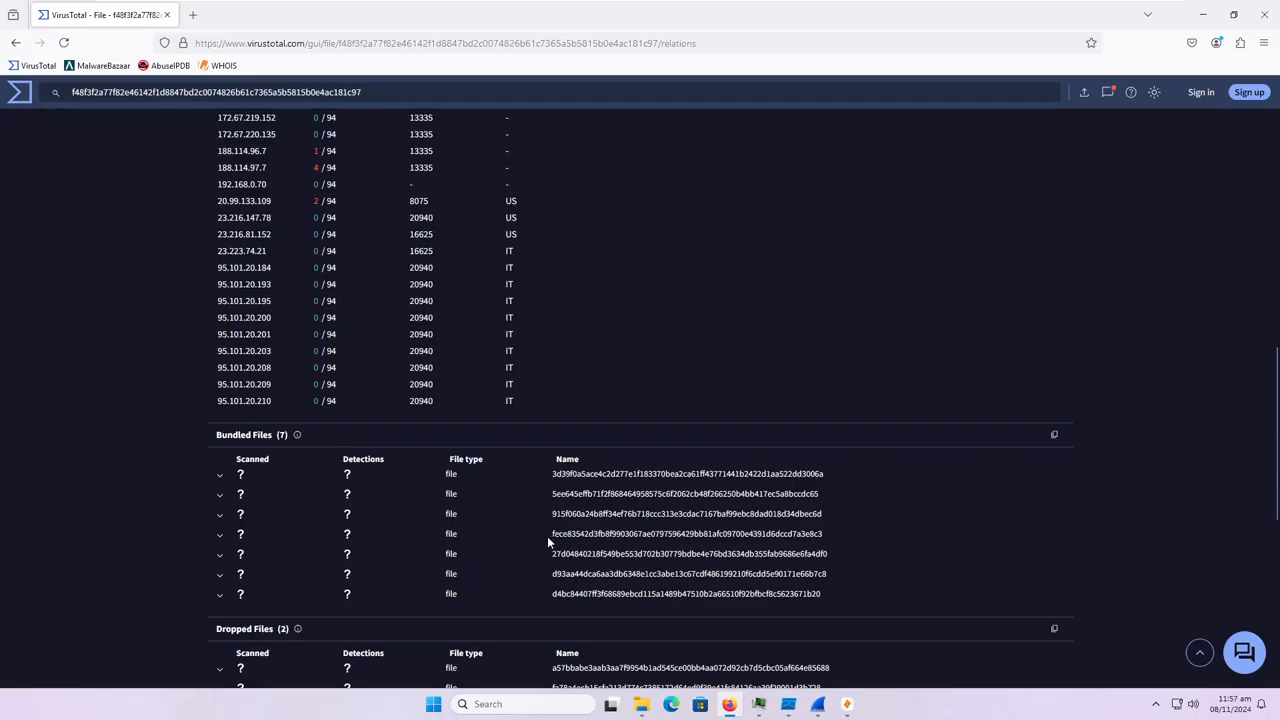
scroll(579, 513, "down", 3)
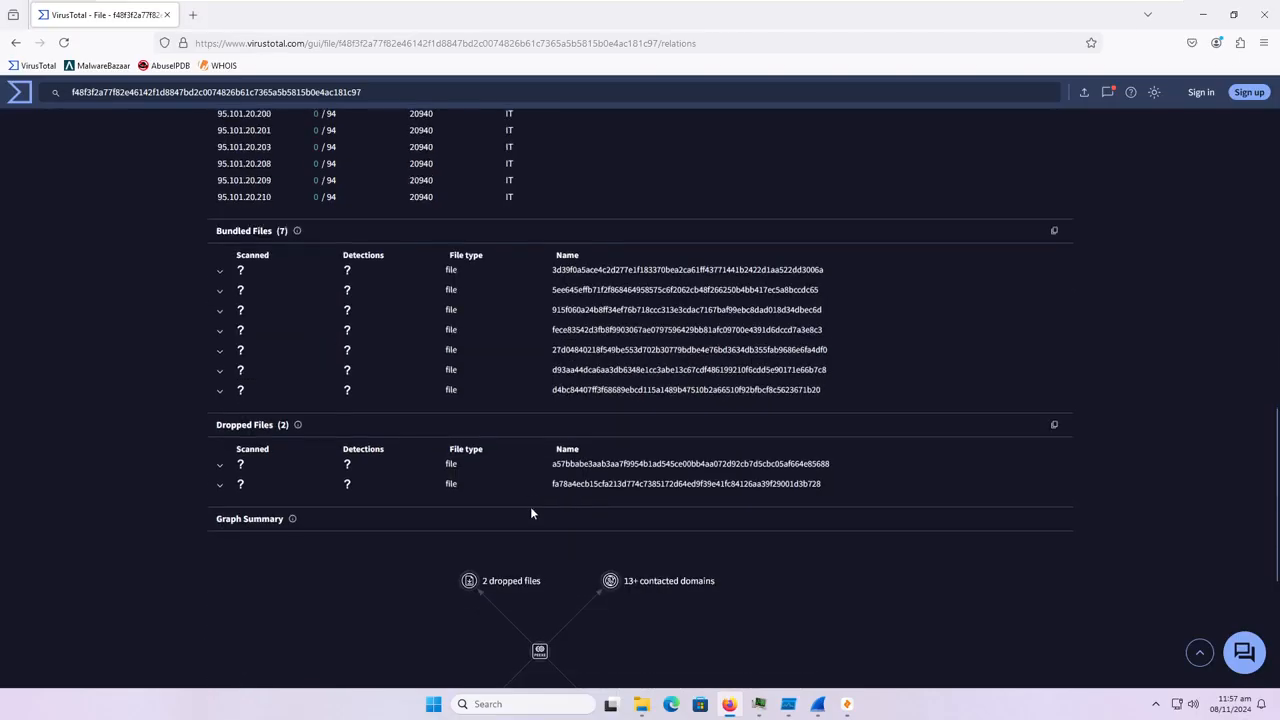
Open the file's behavior report and review the activity summary, sandbox detections and MITRE ATT&CK tactics.
scroll(510, 495, "up", 15)
left_click(449, 283)
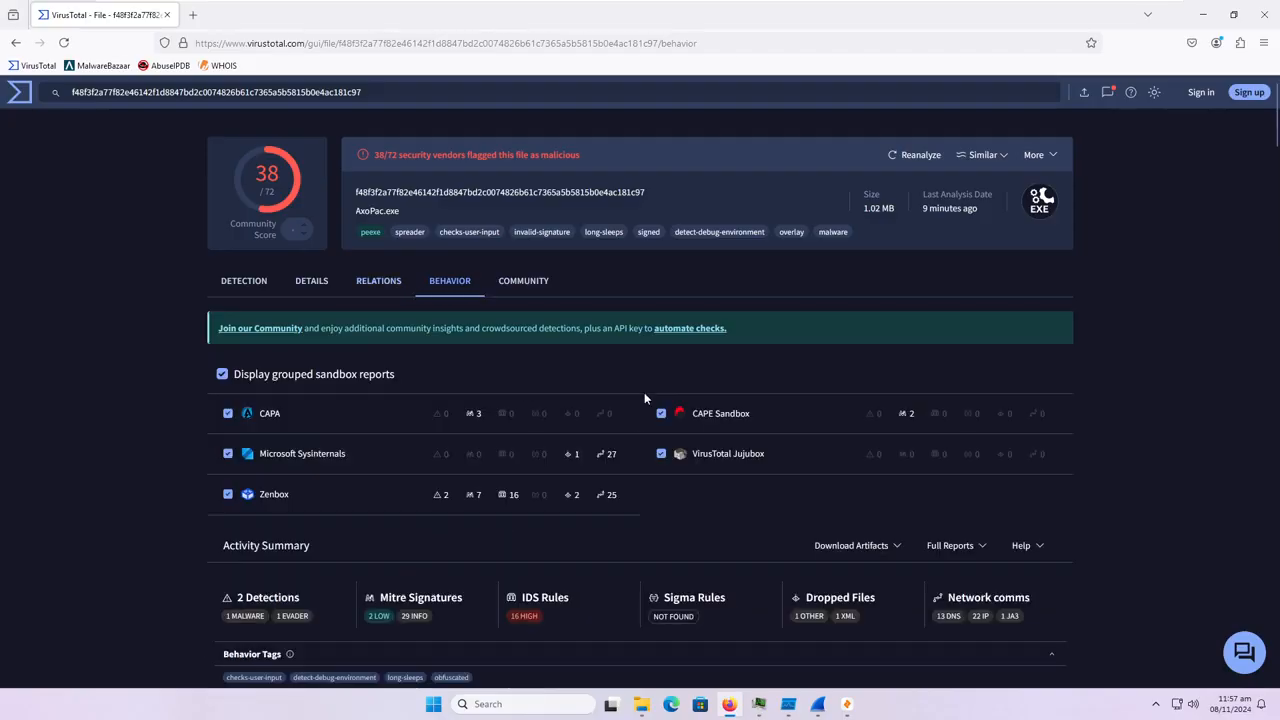
scroll(628, 372, "down", 3)
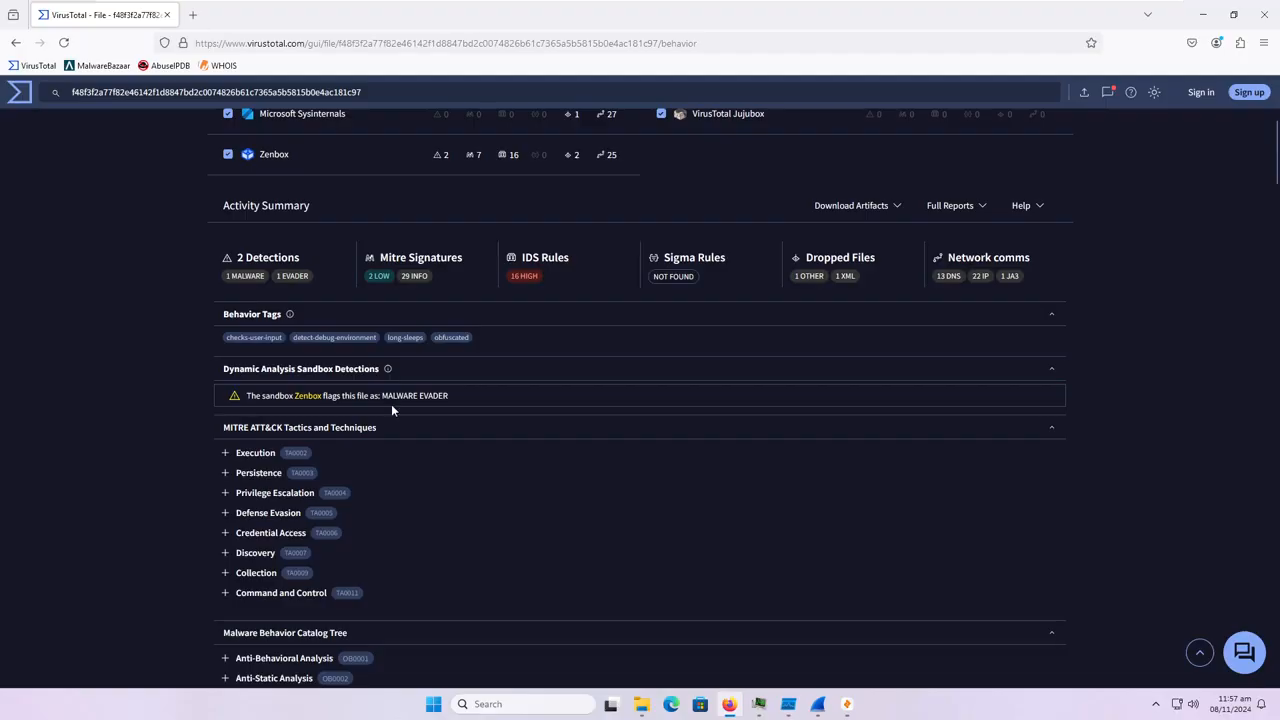
scroll(391, 404, "down", 6)
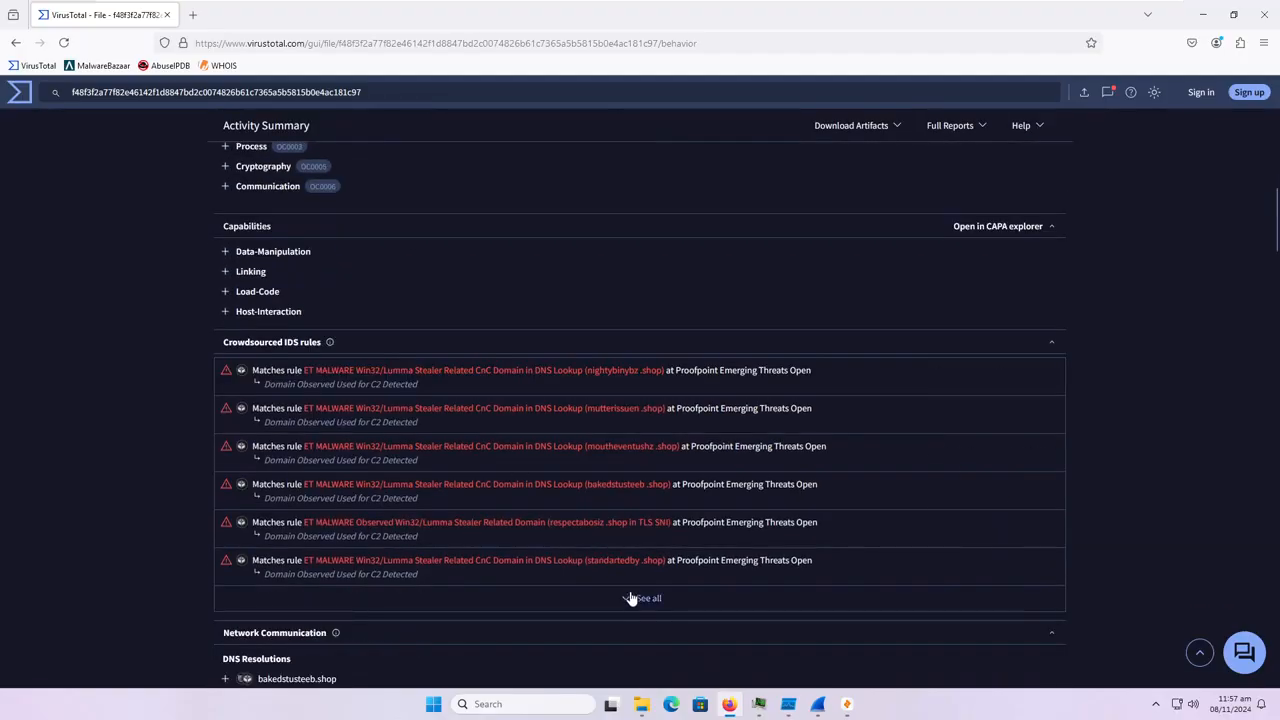
Expand the full list of crowdsourced IDS rules and examine the Lumma Stealer domain matches.
left_click(628, 597)
scroll(640, 593, "down", 5)
scroll(610, 508, "up", 2)
scroll(588, 498, "up", 4)
scroll(571, 508, "down", 3)
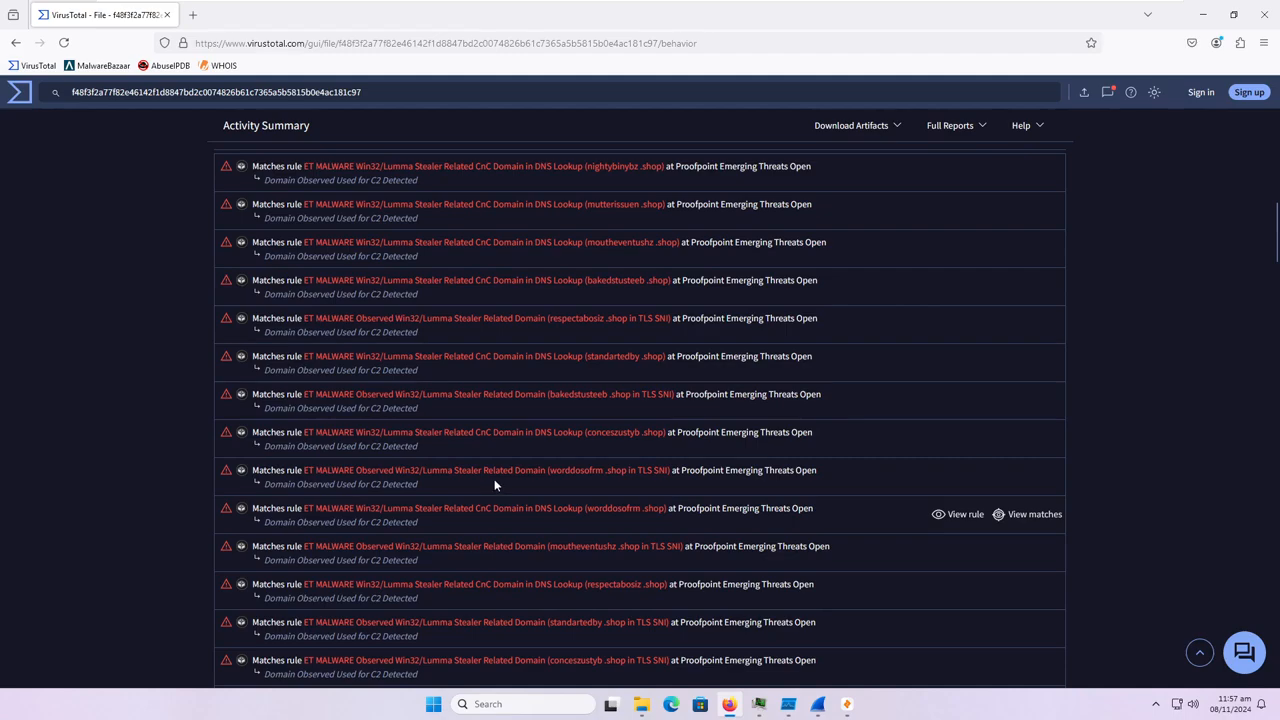
scroll(435, 224, "down", 2)
scroll(446, 237, "up", 2)
scroll(463, 248, "up", 2)
scroll(465, 248, "down", 5)
scroll(480, 254, "up", 5)
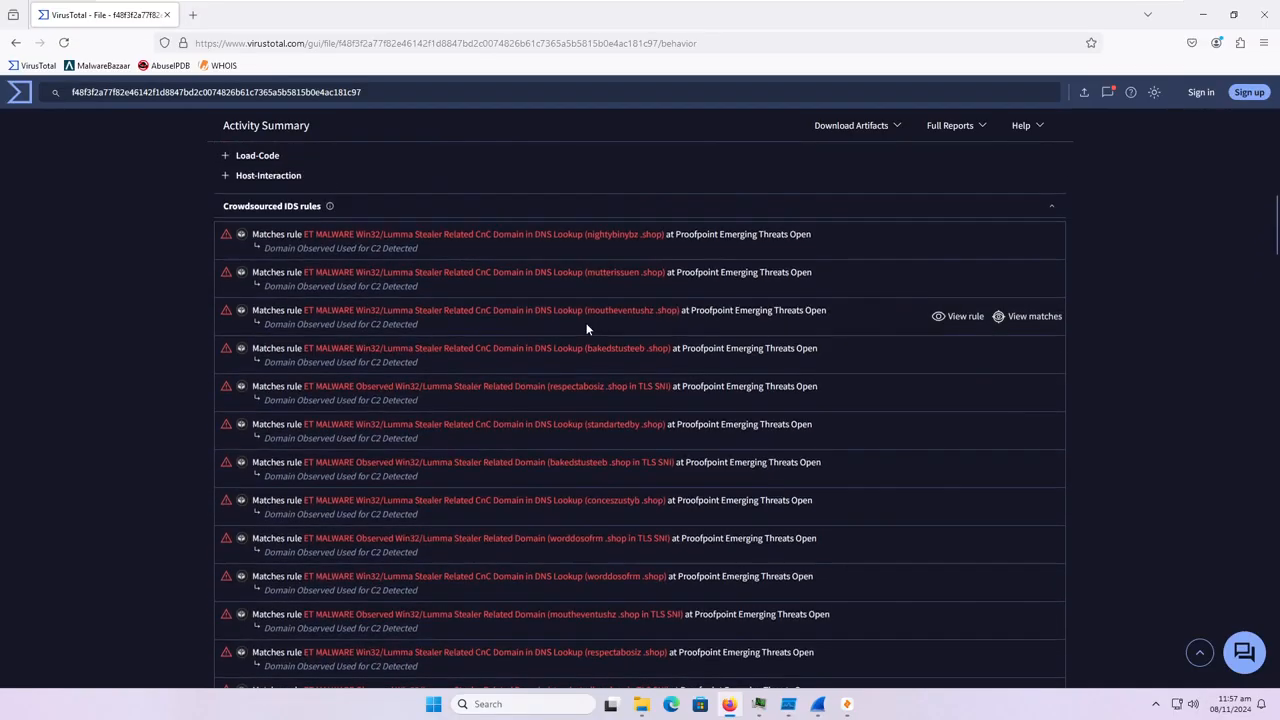
scroll(509, 324, "down", 1)
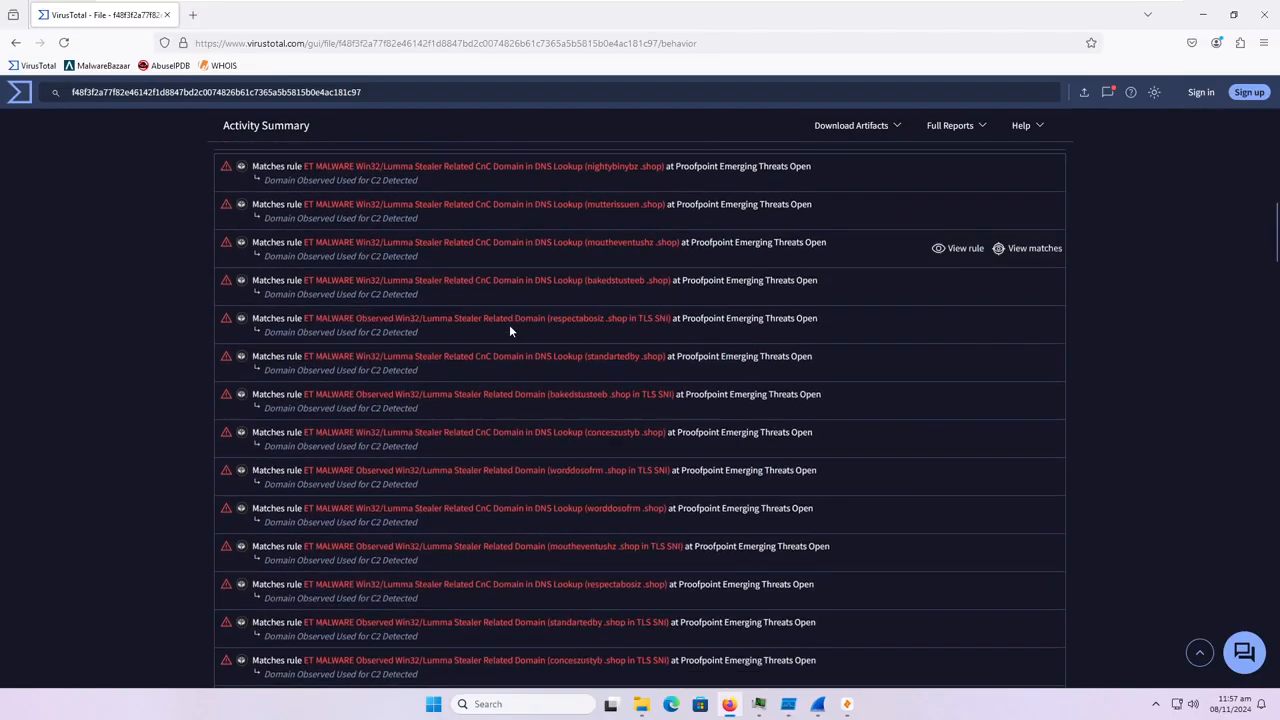
scroll(509, 325, "up", 1)
scroll(512, 335, "up", 10)
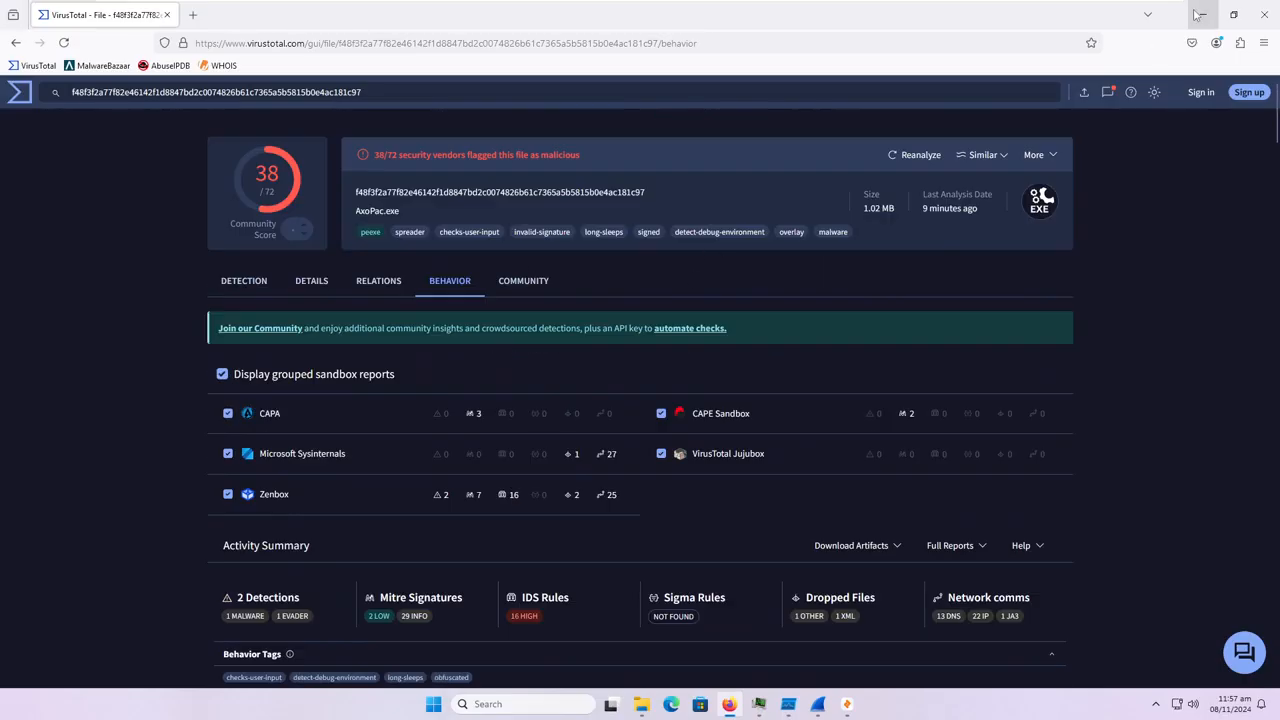
Check the community comments for the file, reload the page and minimise the browser.
left_click(523, 281)
left_click(64, 43)
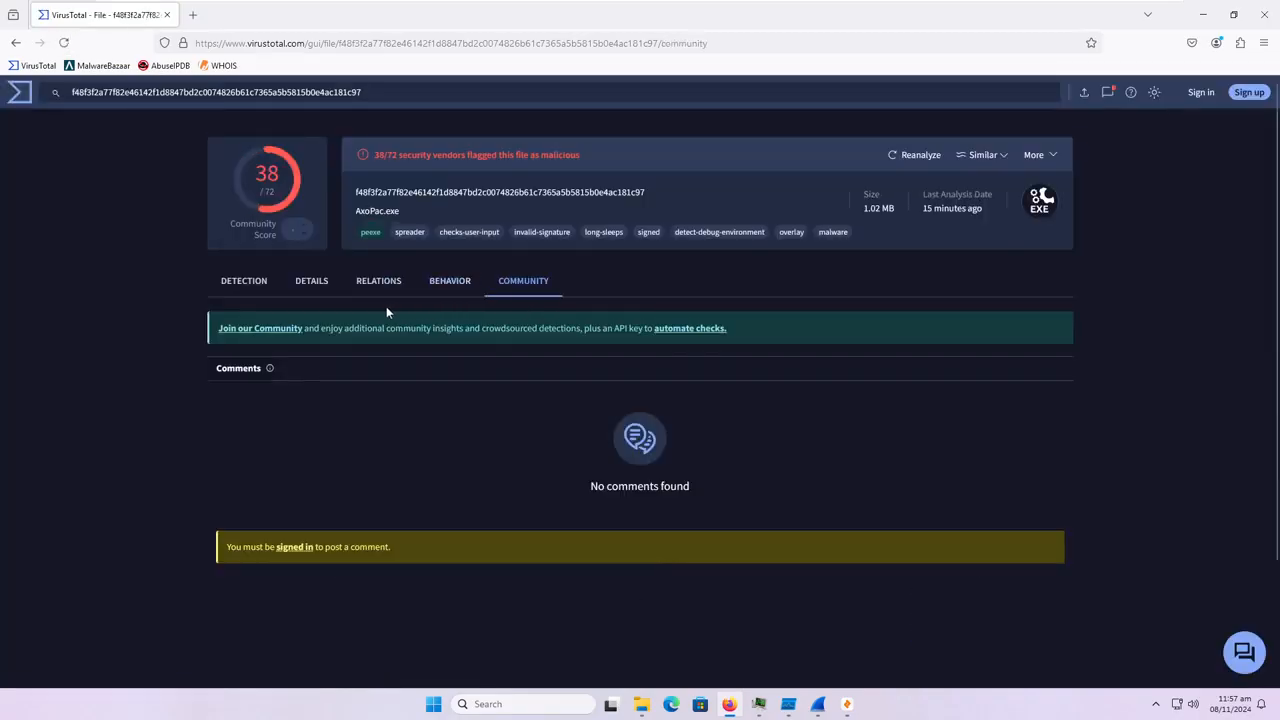
left_click(1205, 14)
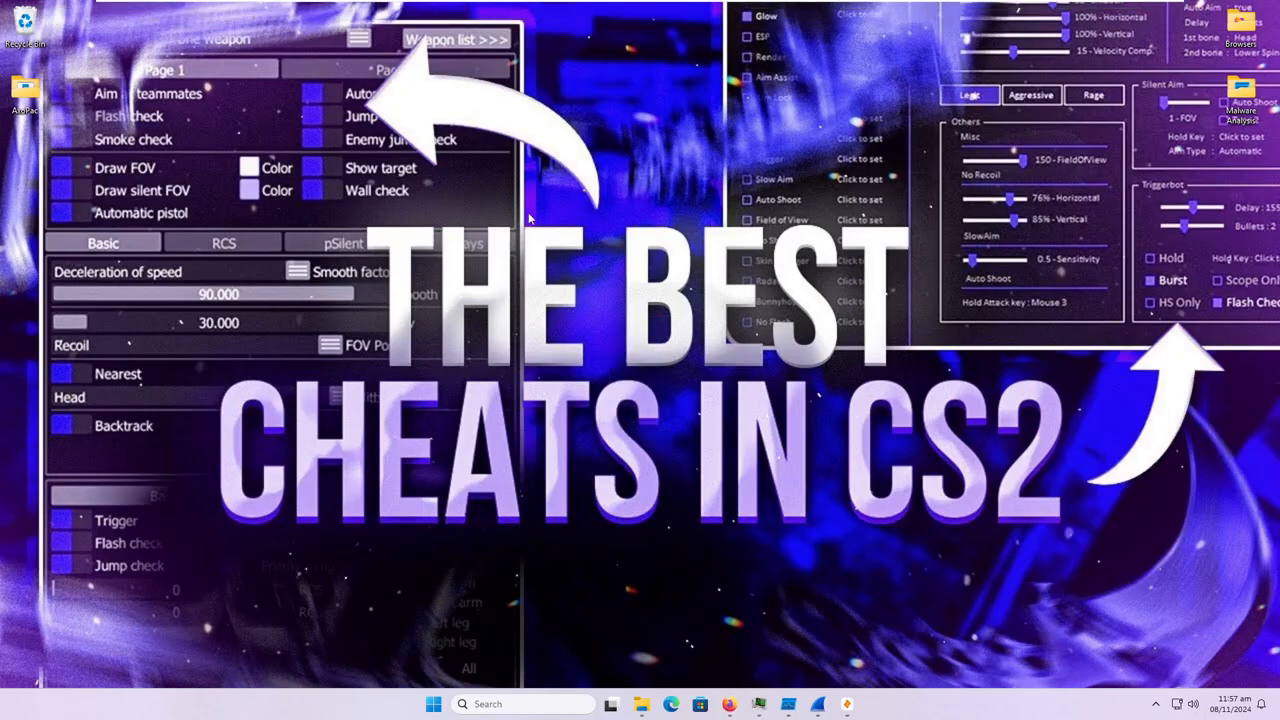
Switch to Process Hacker and Process Monitor to check that both are running.
left_click(770, 707)
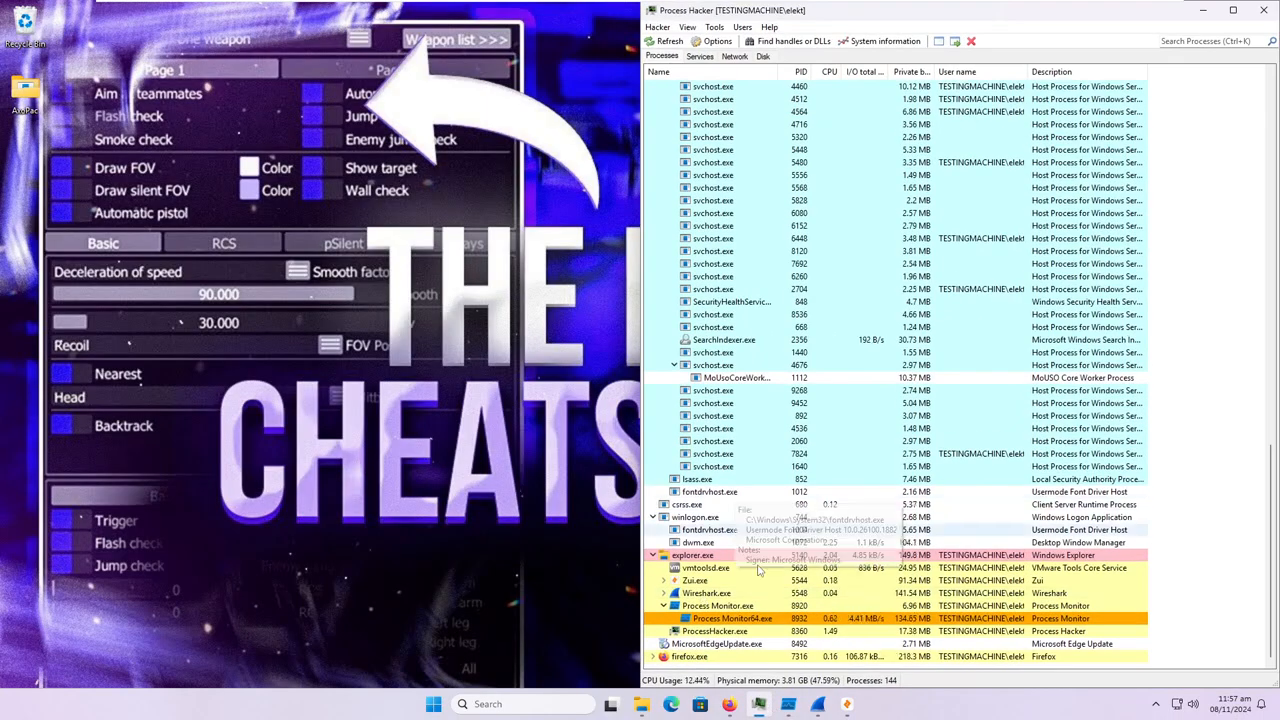
left_click(786, 711)
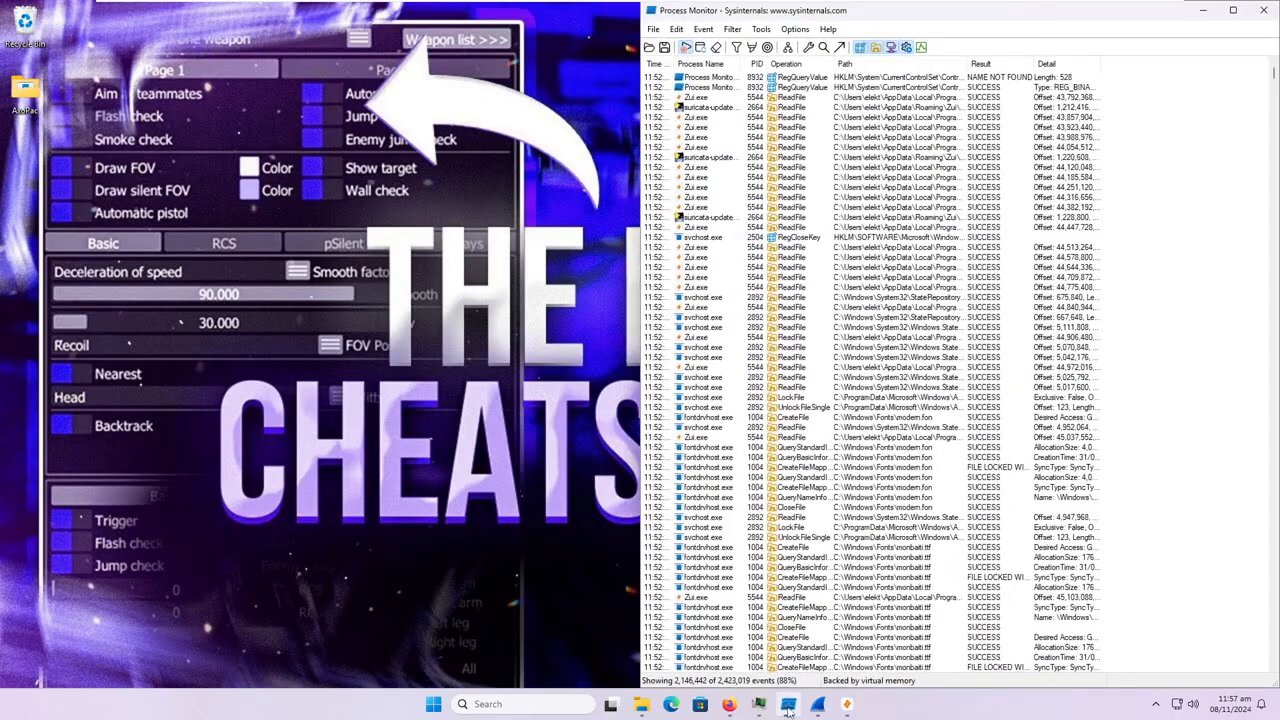
left_click(787, 711)
Switch to Wireshark and restart the live capture on Ethernet0.
left_click(818, 708)
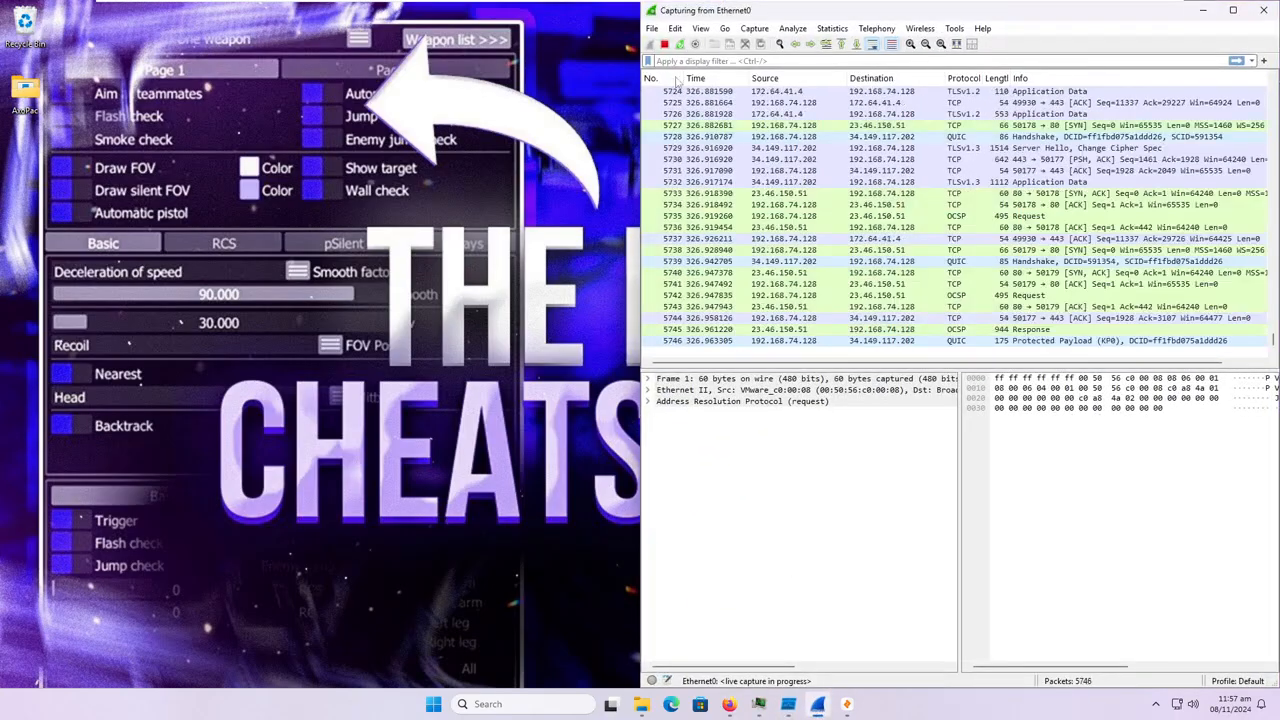
key("ctrl+r")
left_click(995, 370)
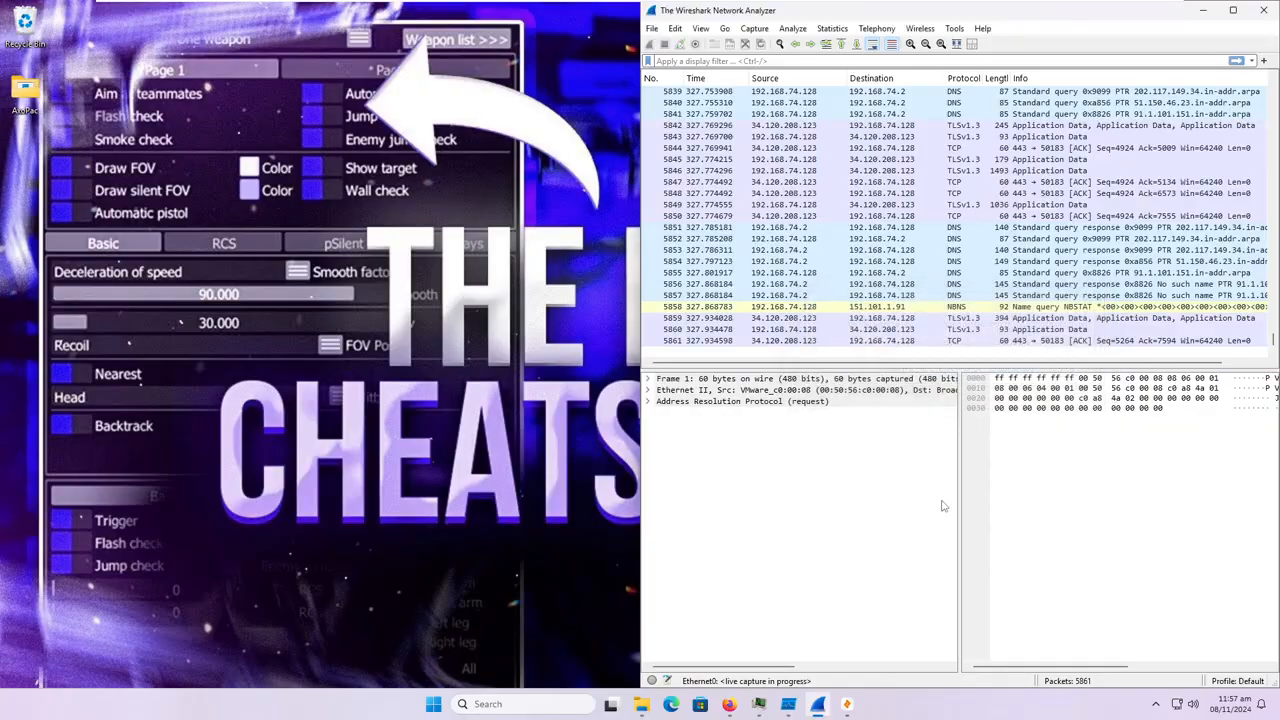
Check the Zui window, hide it and bring Process Hacker back to the front.
left_click(845, 708)
left_click(845, 708)
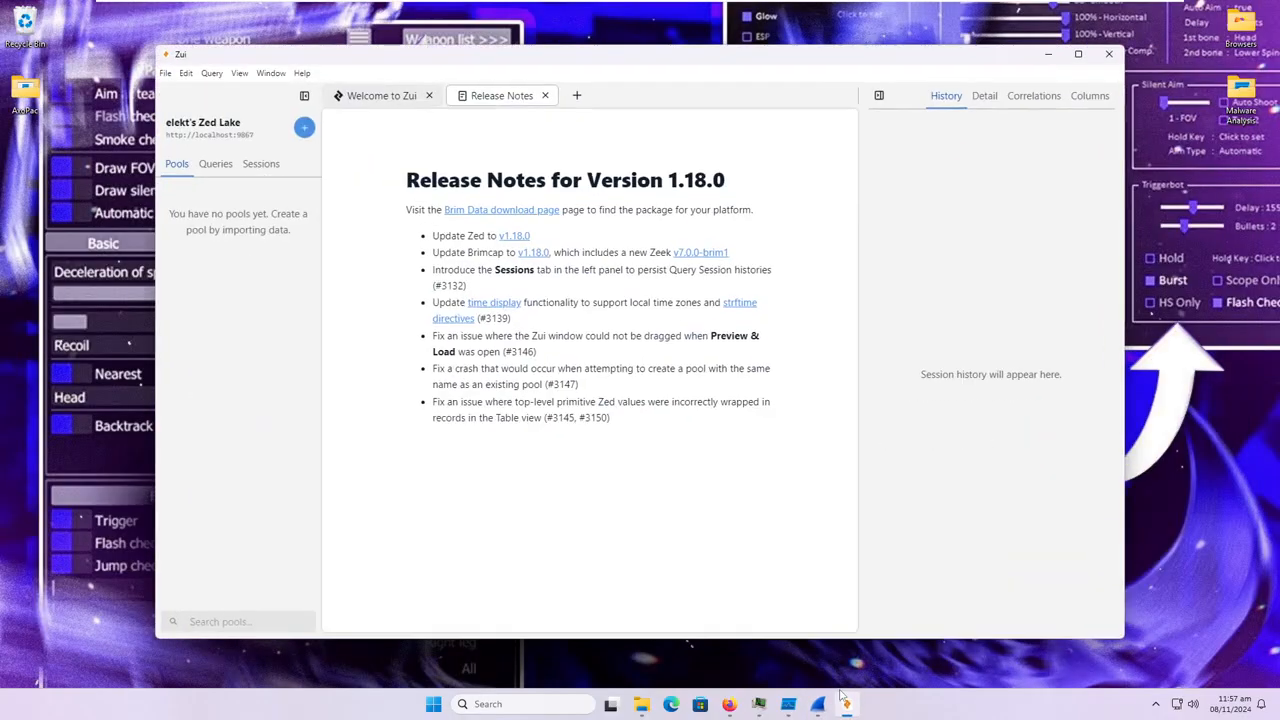
left_click(845, 704)
left_click(759, 704)
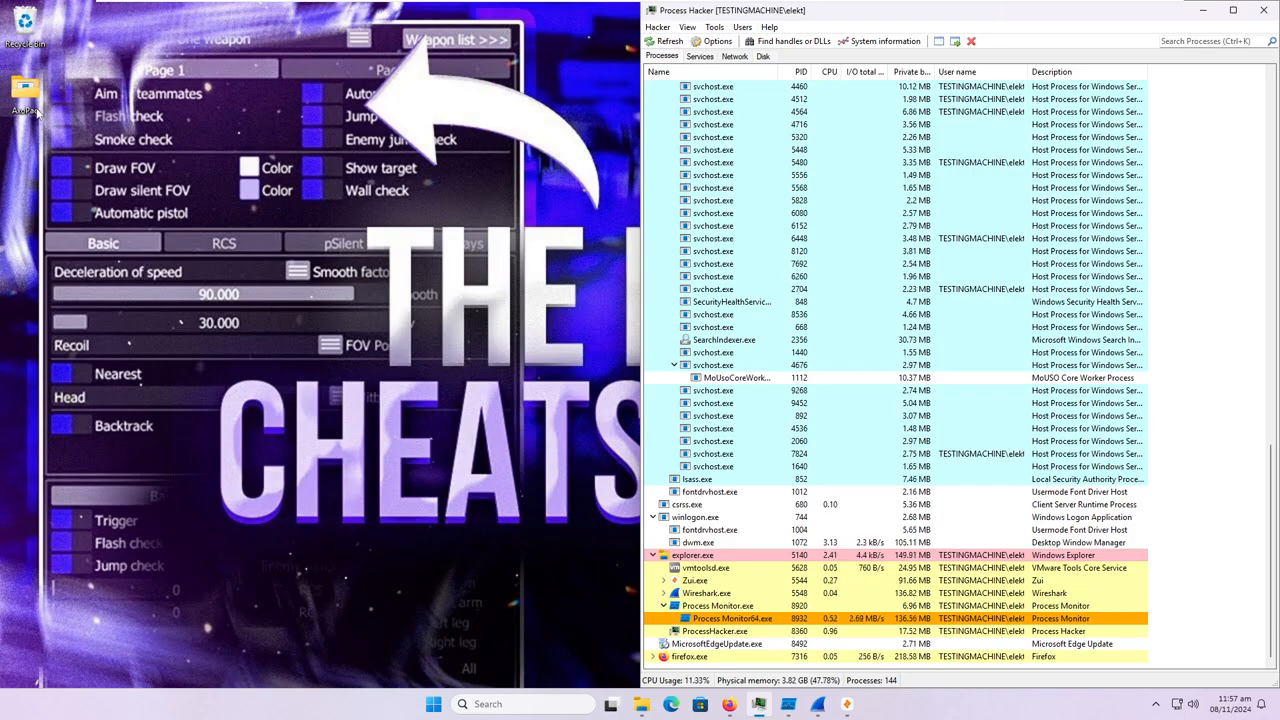
Close the Malware Analysis folder window and place the AxoPac folder window beside the Process Hacker process list.
mouse_move(641, 704)
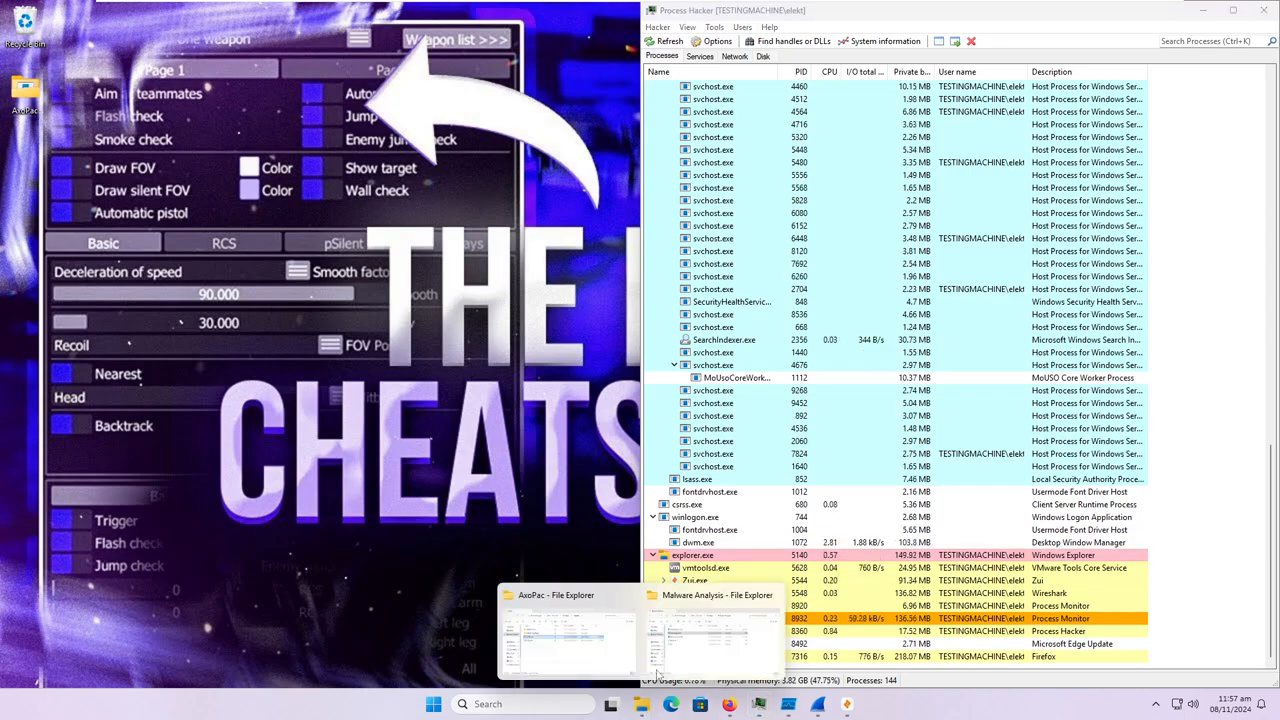
left_click(772, 597)
left_click(630, 650)
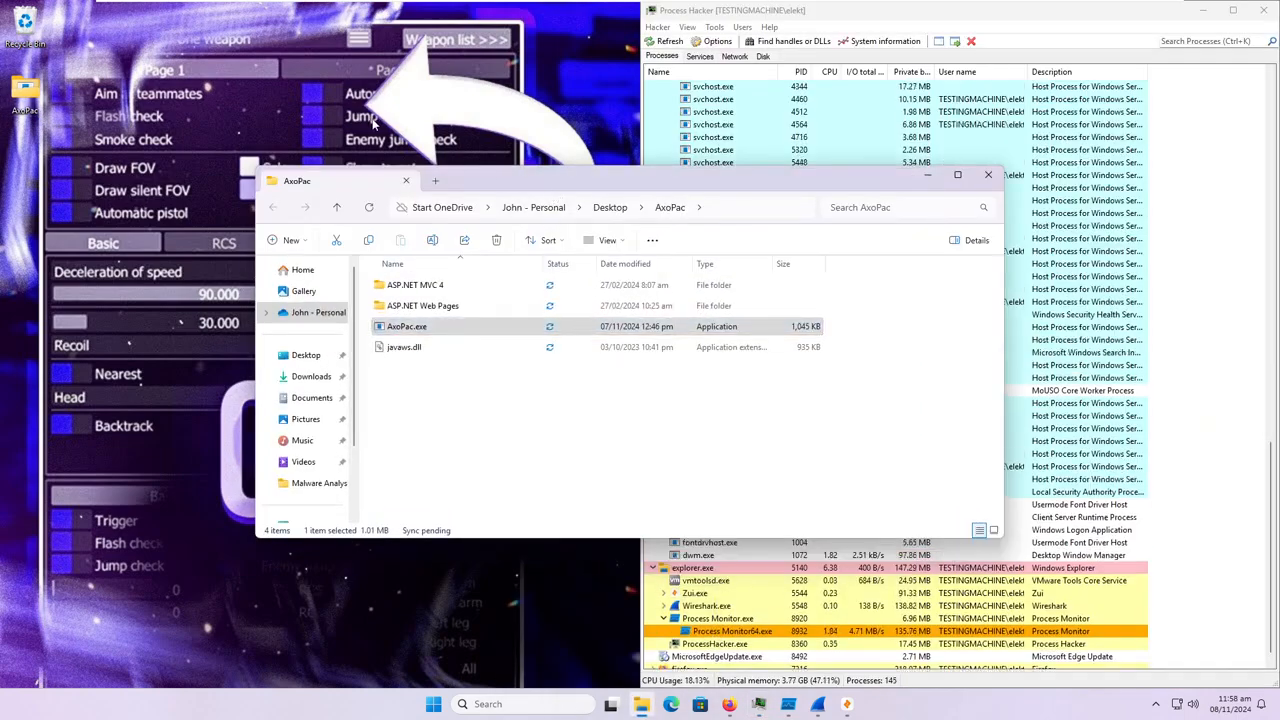
left_click_drag(508, 182, 283, 47)
Open the properties of AxoPac.exe and review its file details.
left_click(175, 191)
right_click(180, 198)
left_click(245, 391)
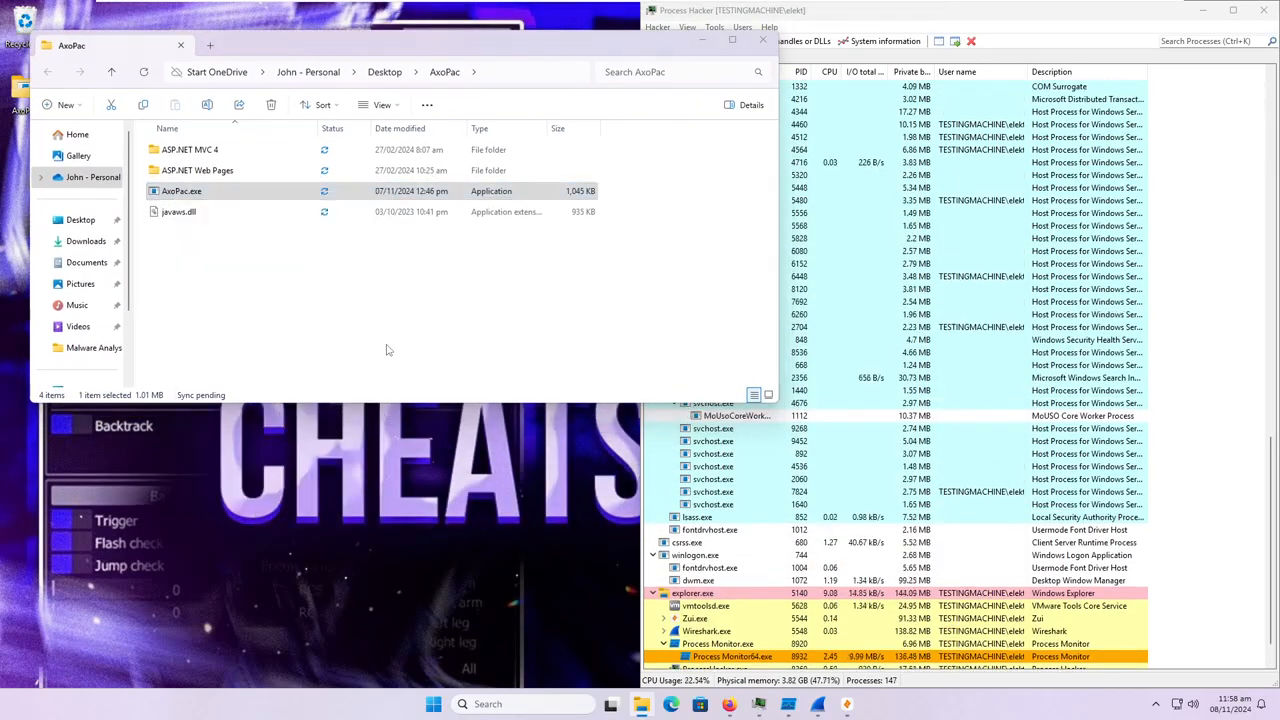
left_click(300, 232)
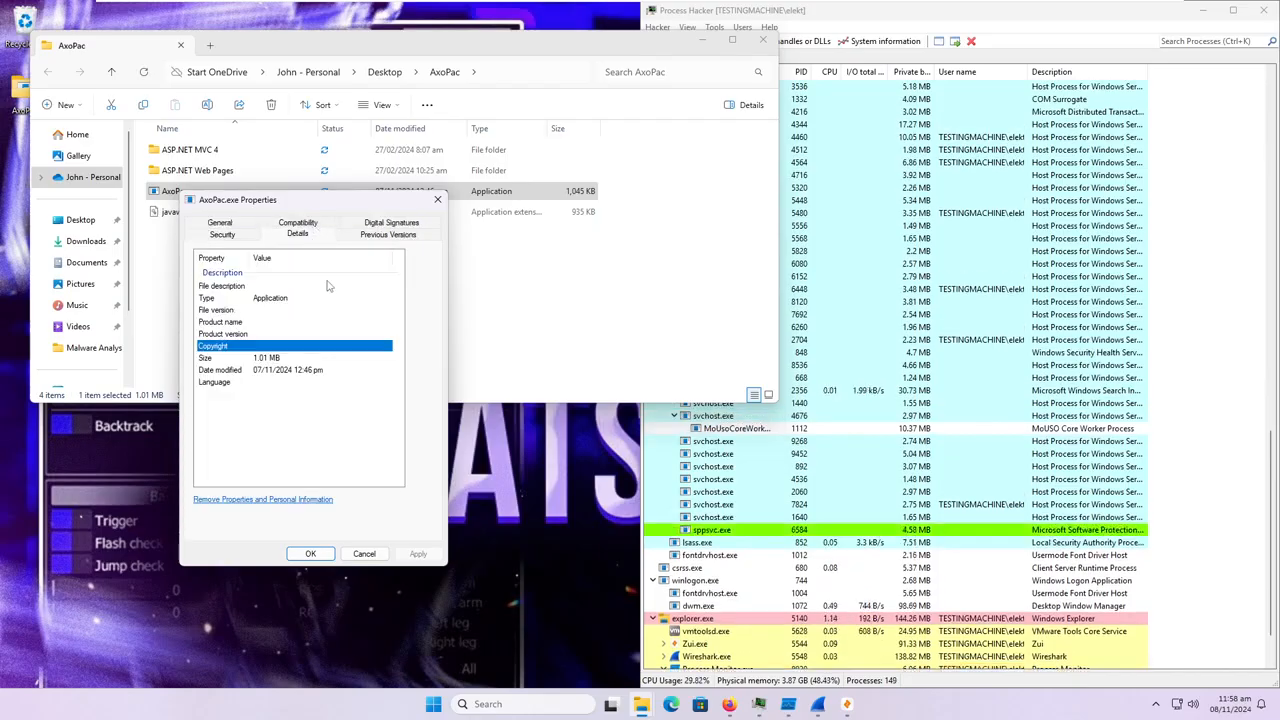
Open the embedded sha256 signature of AxoPac.exe and examine the signer's name, e-mail and signing time.
left_click(362, 225)
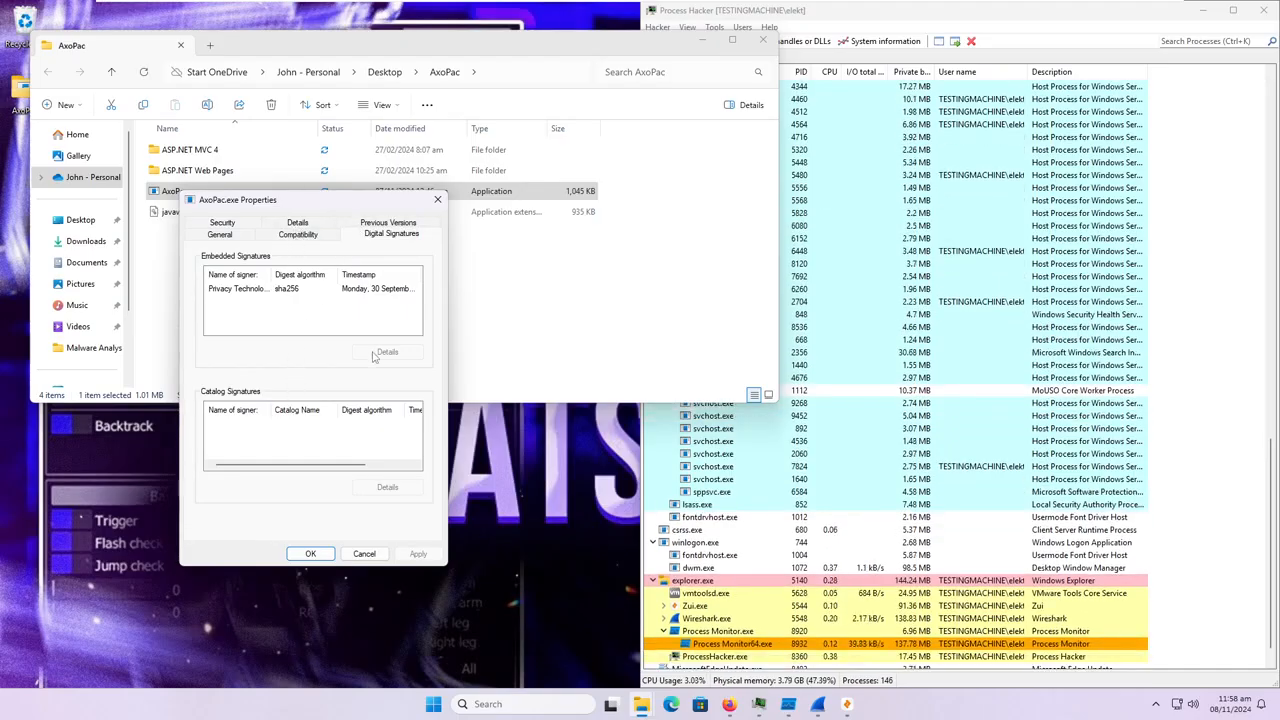
left_click(304, 289)
left_click(295, 225)
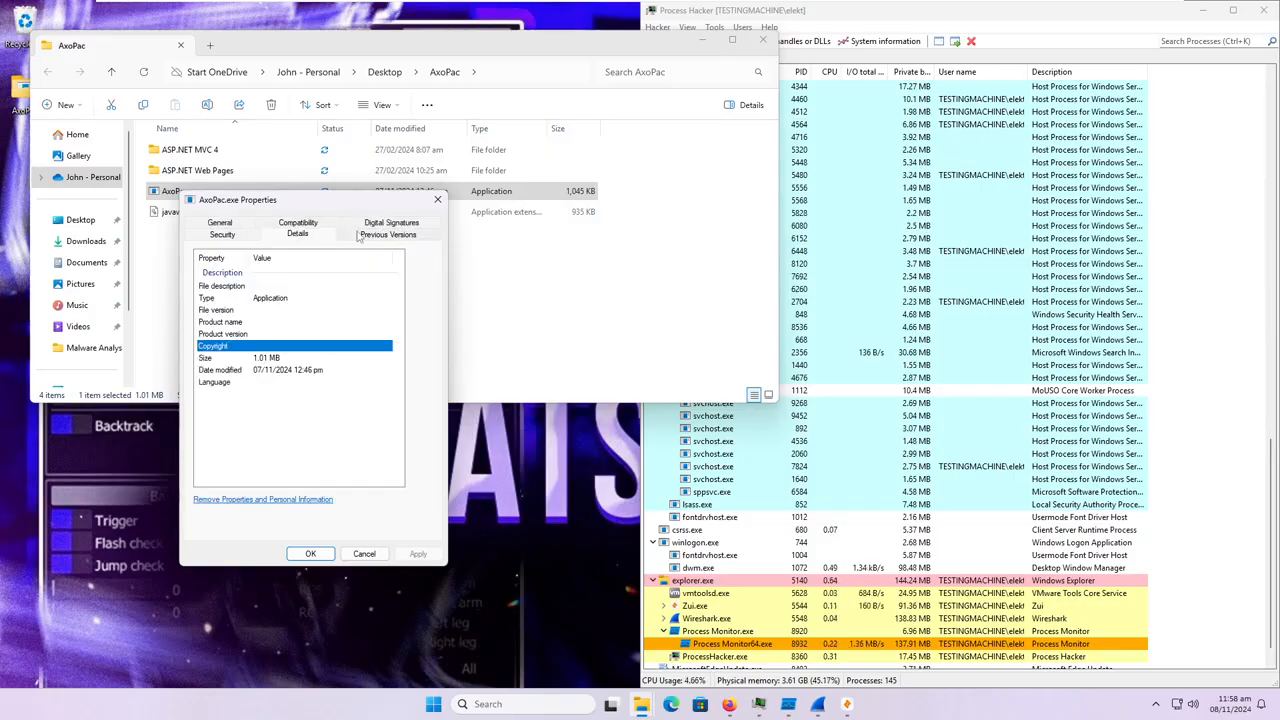
left_click(366, 224)
left_click(388, 352)
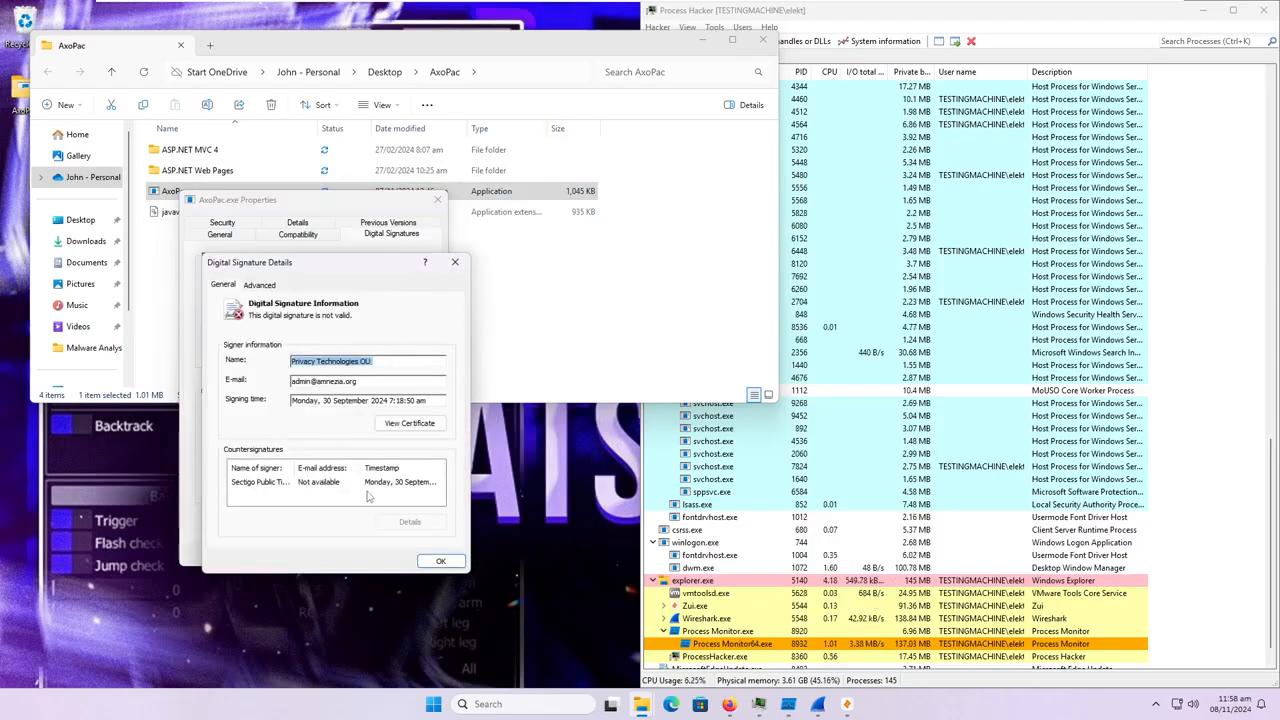
left_click_drag(292, 381, 334, 381)
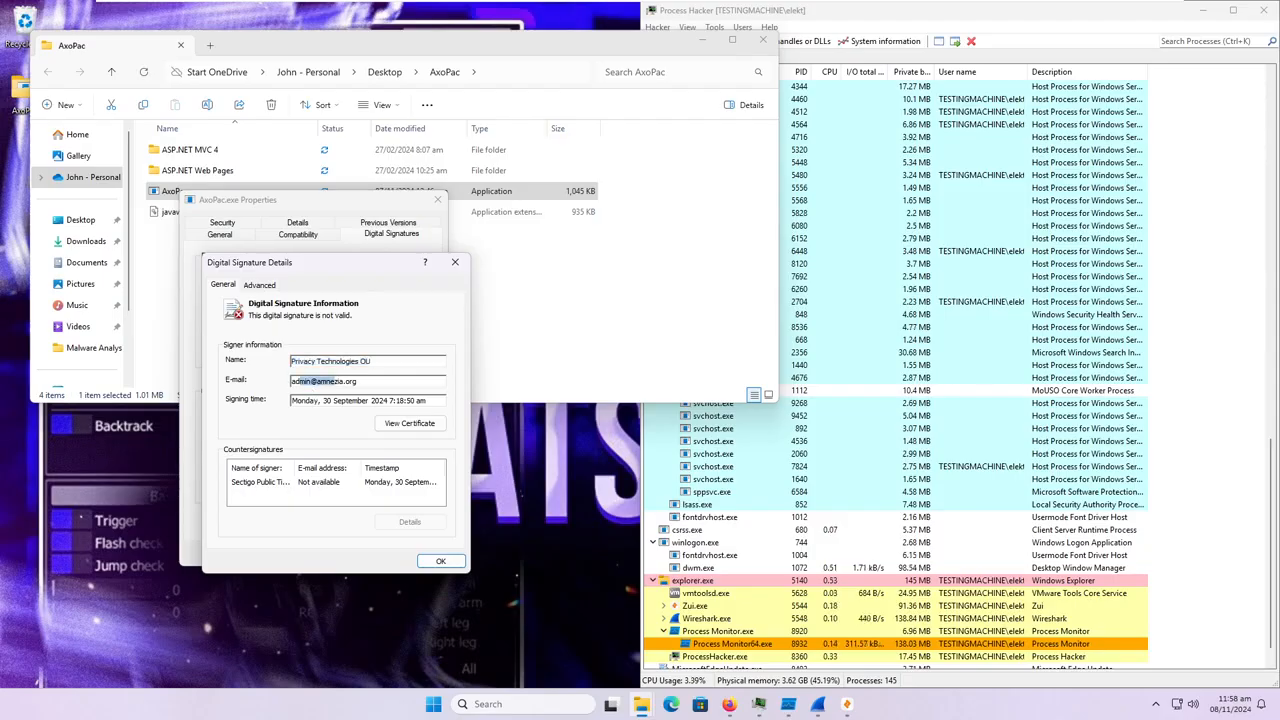
left_click(374, 388)
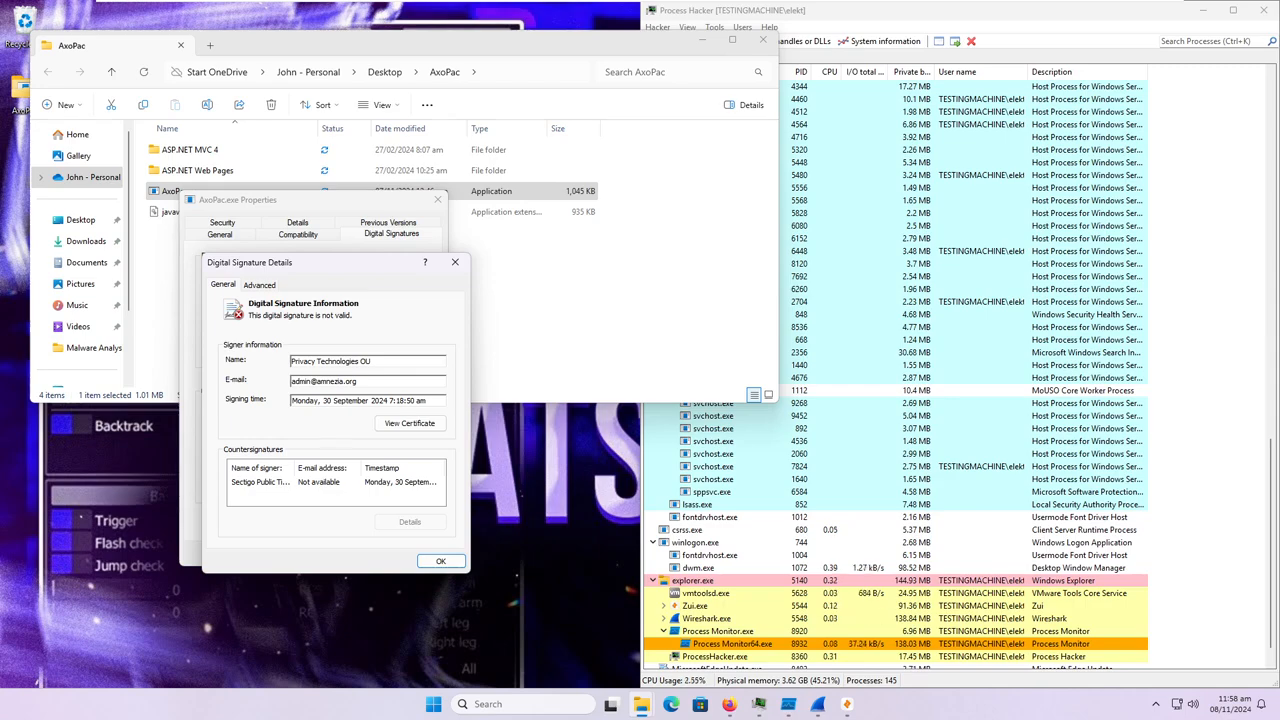
View the signer's certificate information, and close the certificate, signature and properties dialogs.
left_click(424, 421)
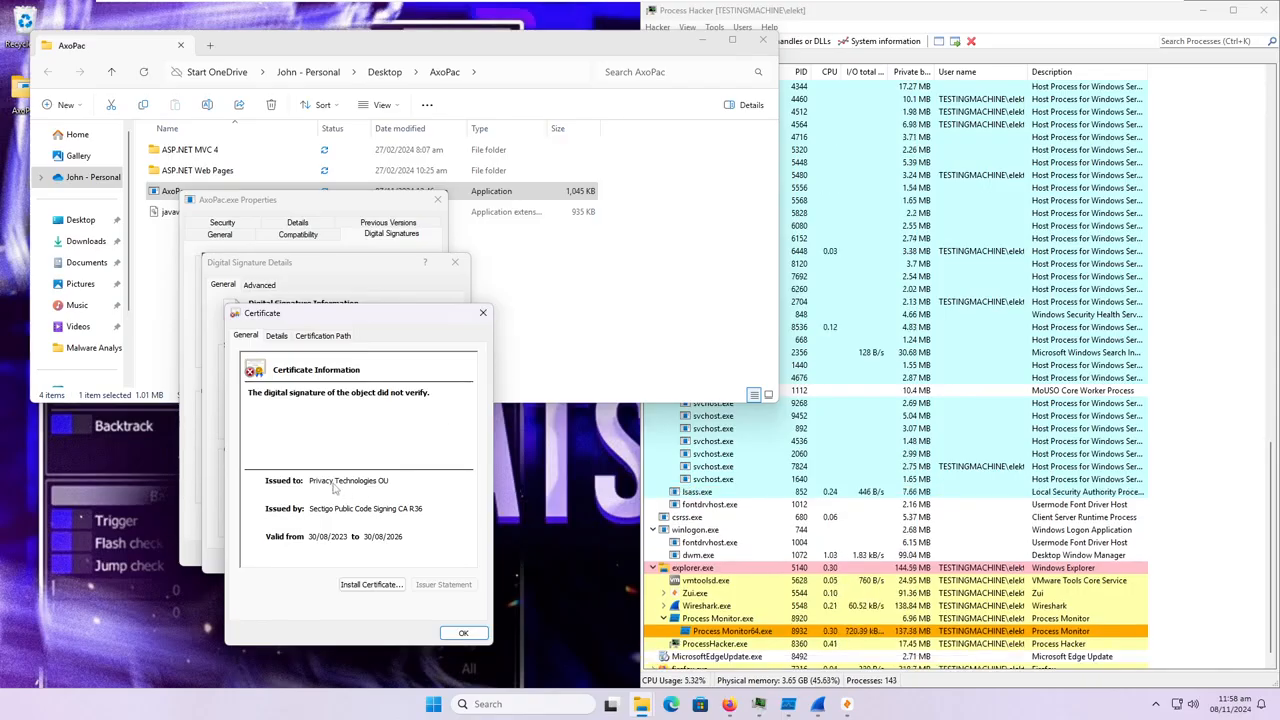
left_click(481, 313)
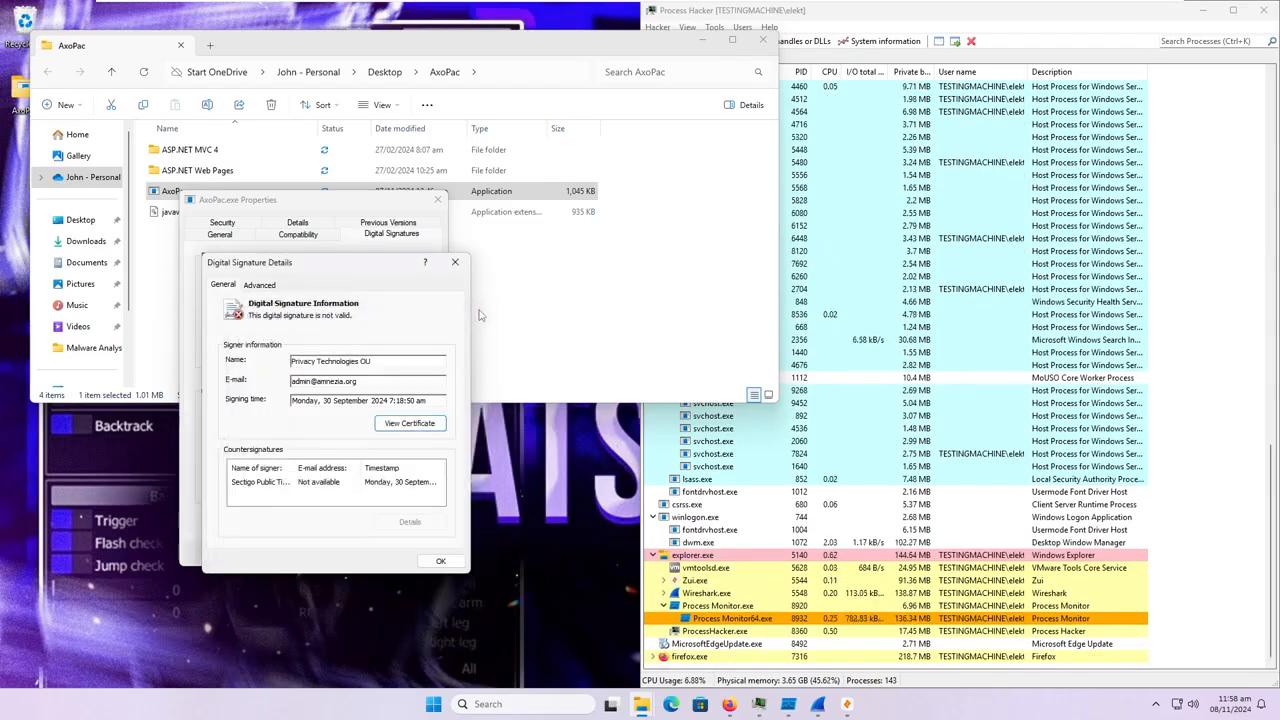
left_click(456, 263)
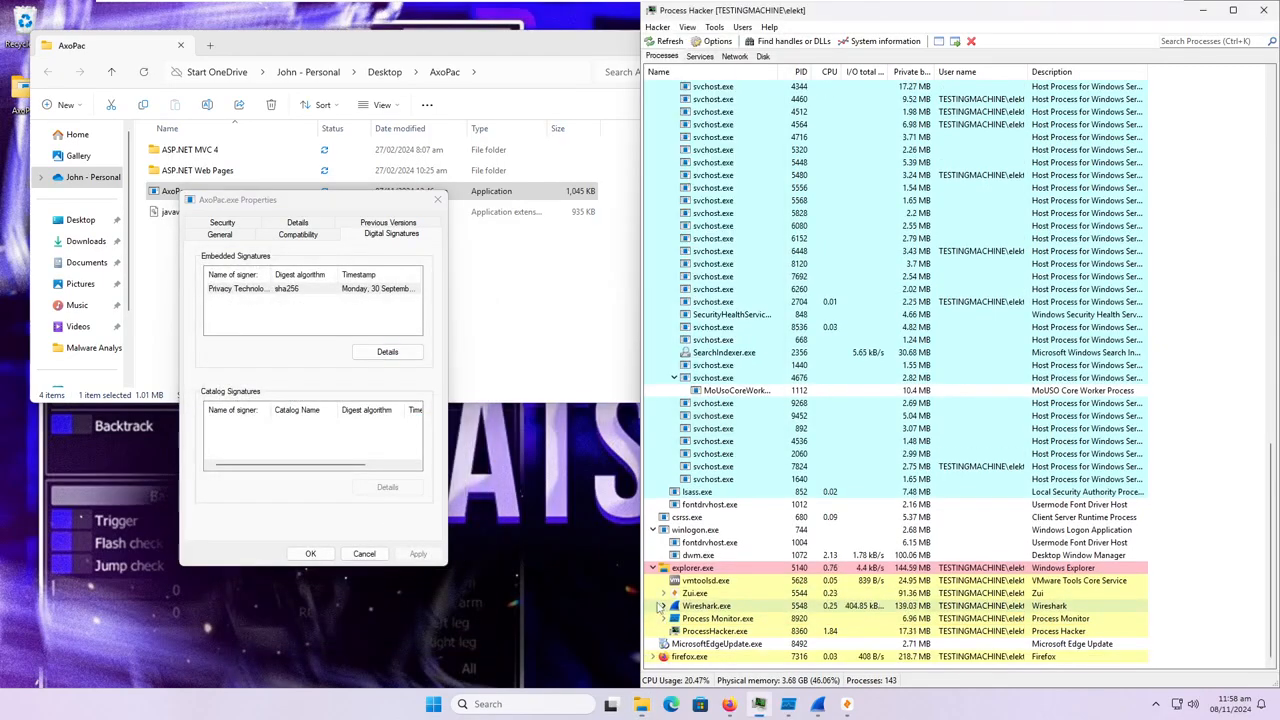
left_click(437, 199)
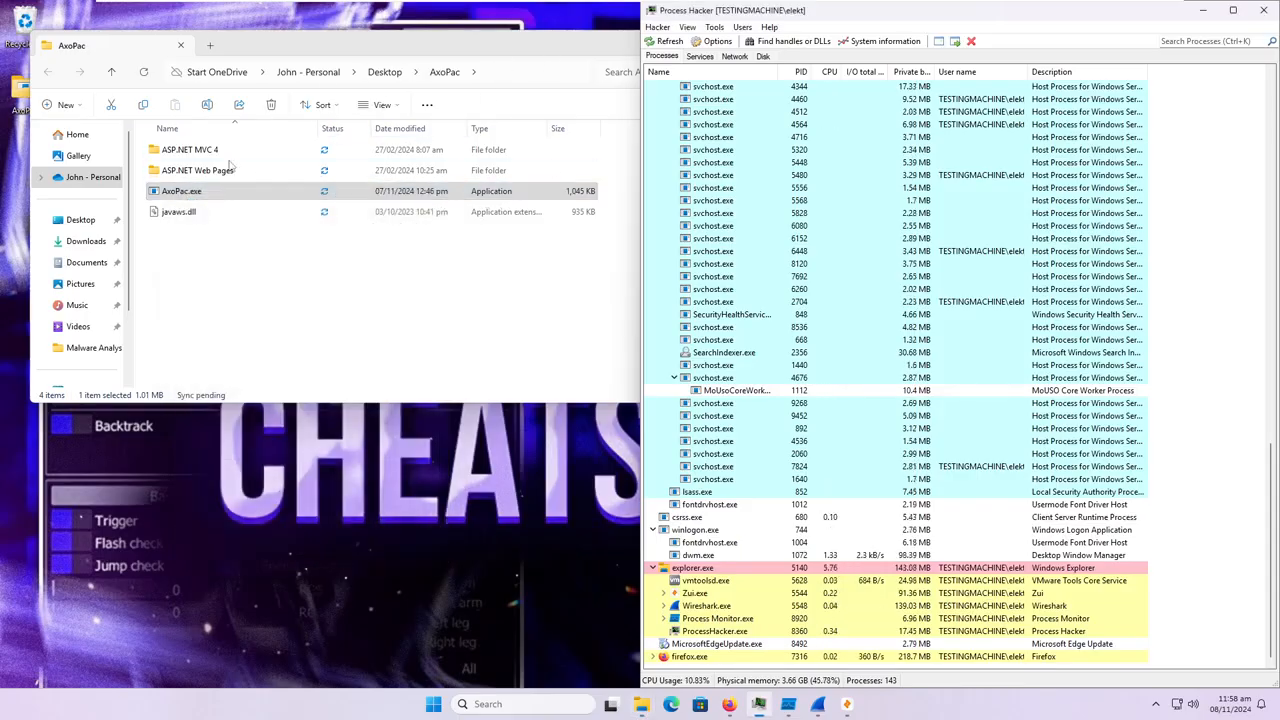
Run AxoPac.exe as administrator and allow it to make changes to the device.
right_click(205, 192)
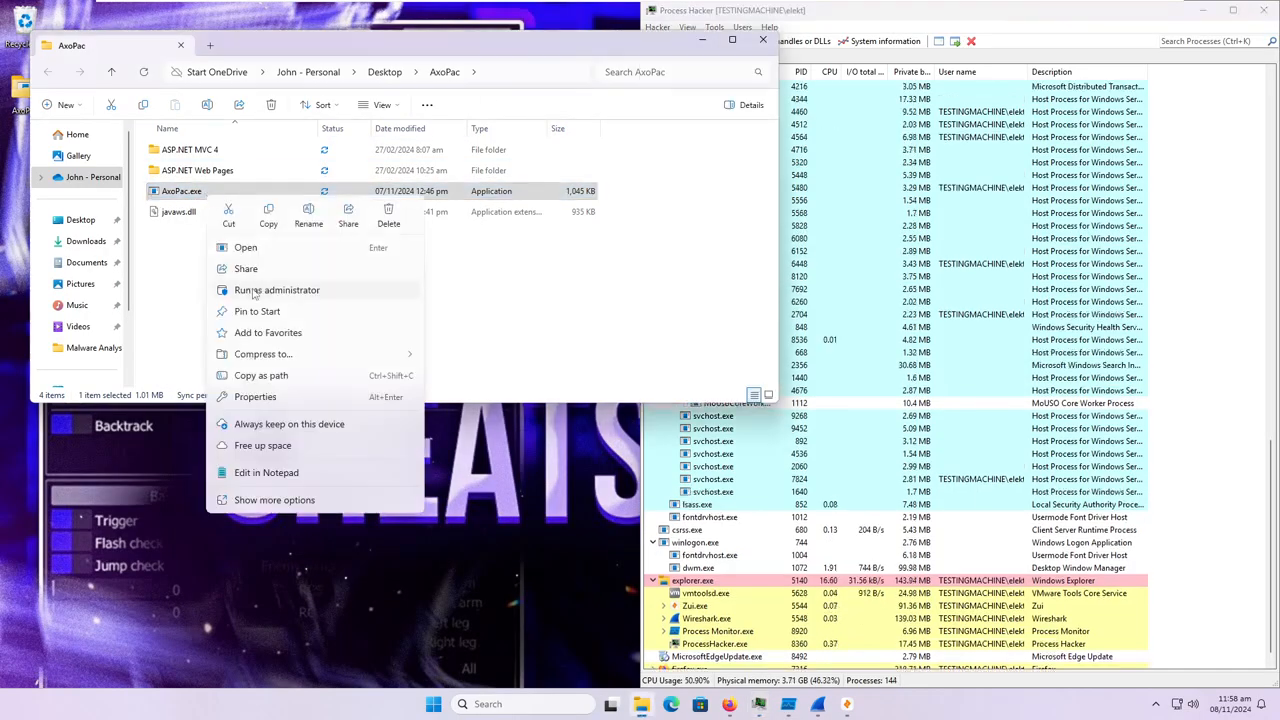
left_click(253, 290)
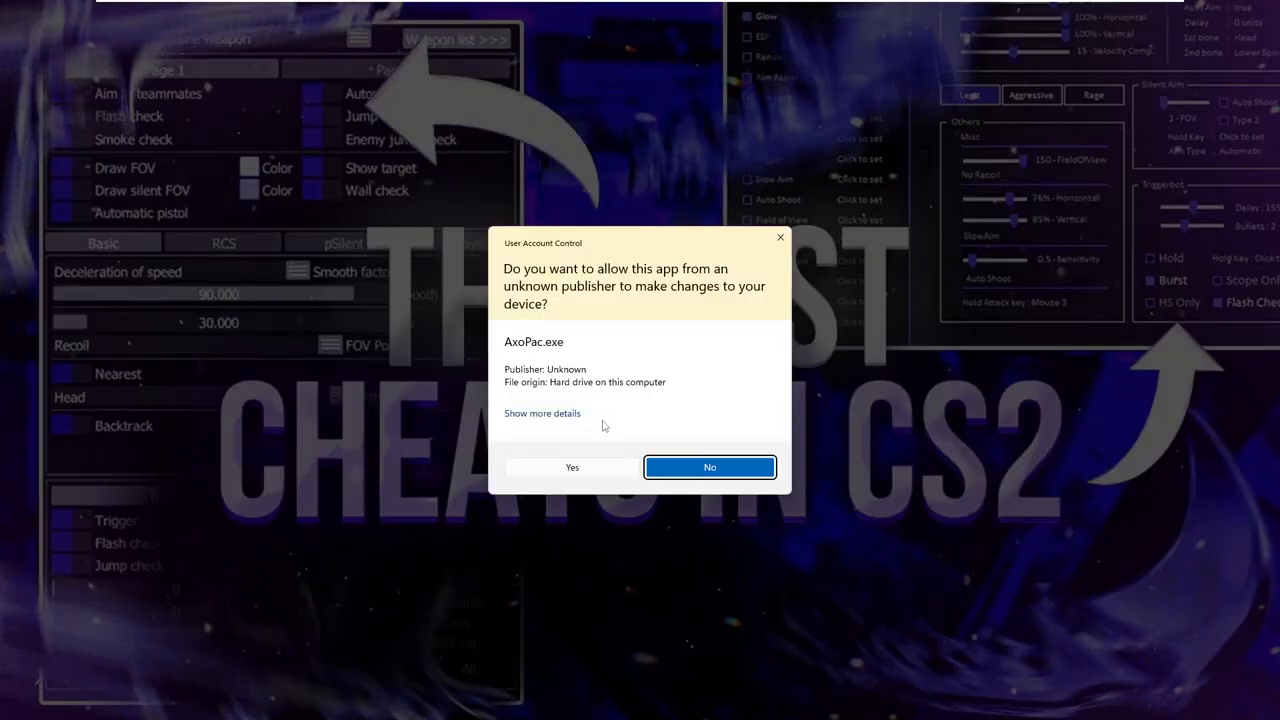
left_click(572, 467)
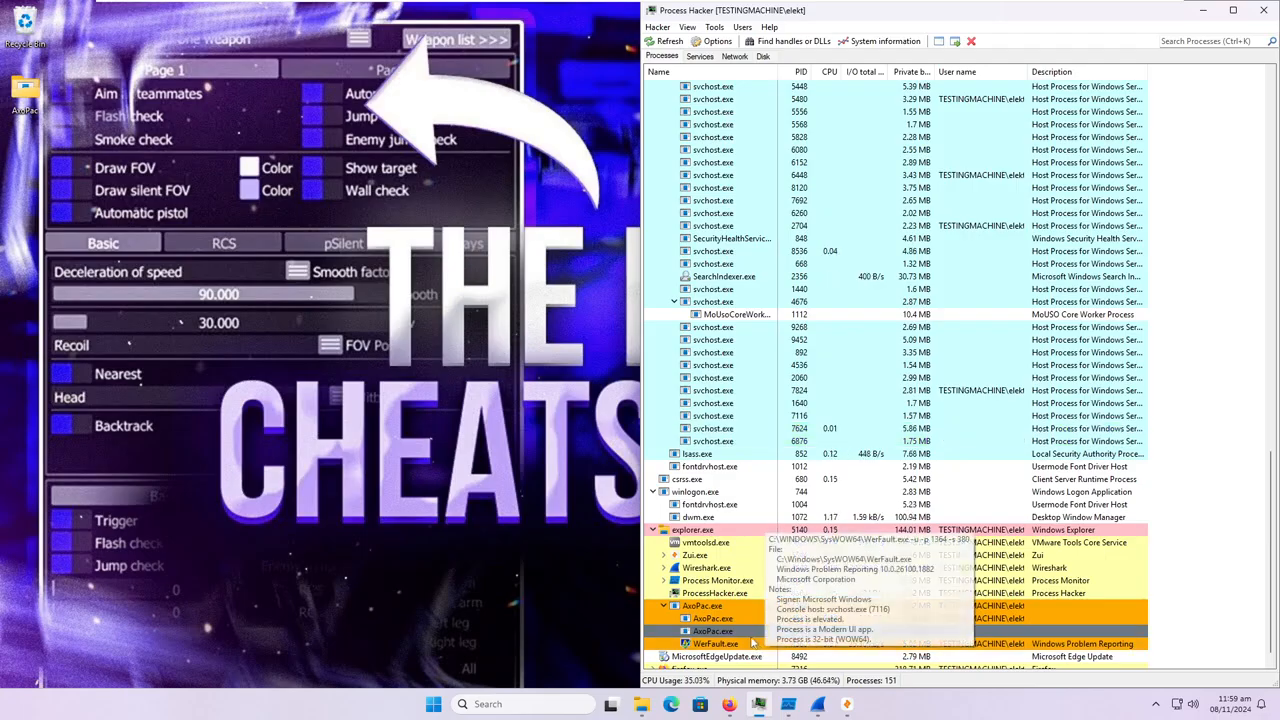
Examine the AxoPac.exe processes and the Microsoft Edge processes under explorer.exe in Process Hacker.
right_click(730, 633)
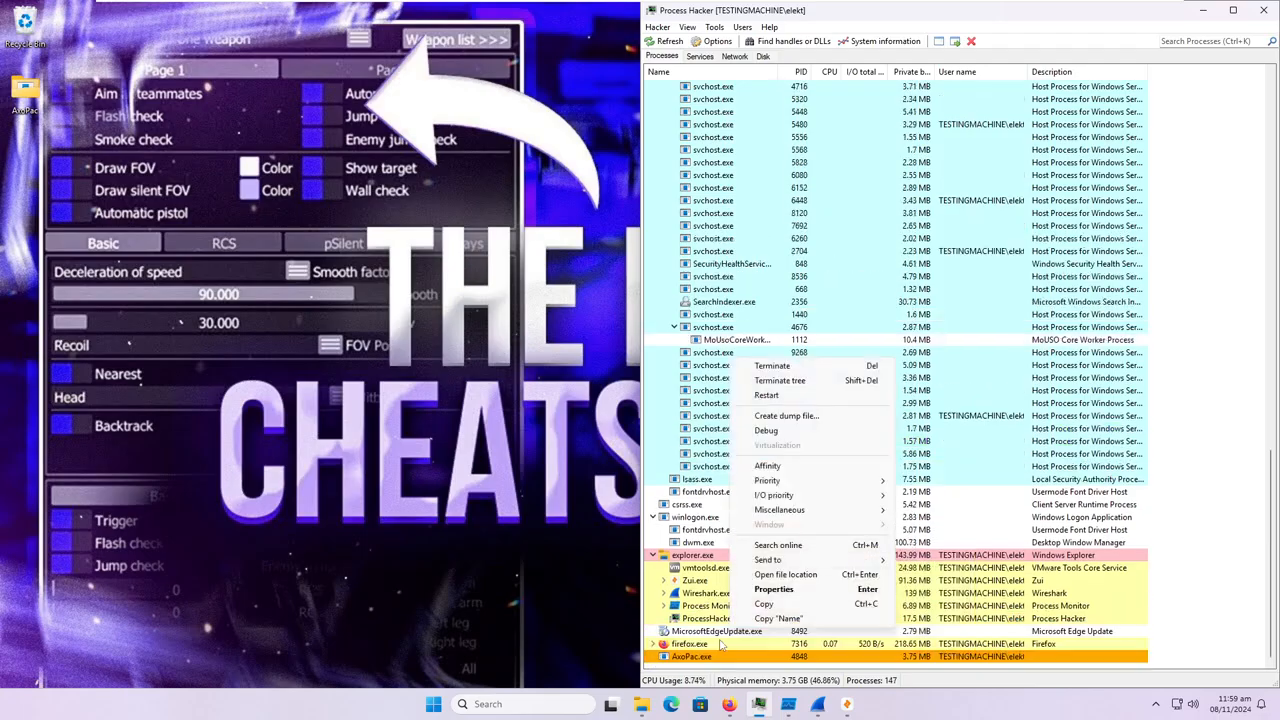
left_click(724, 645)
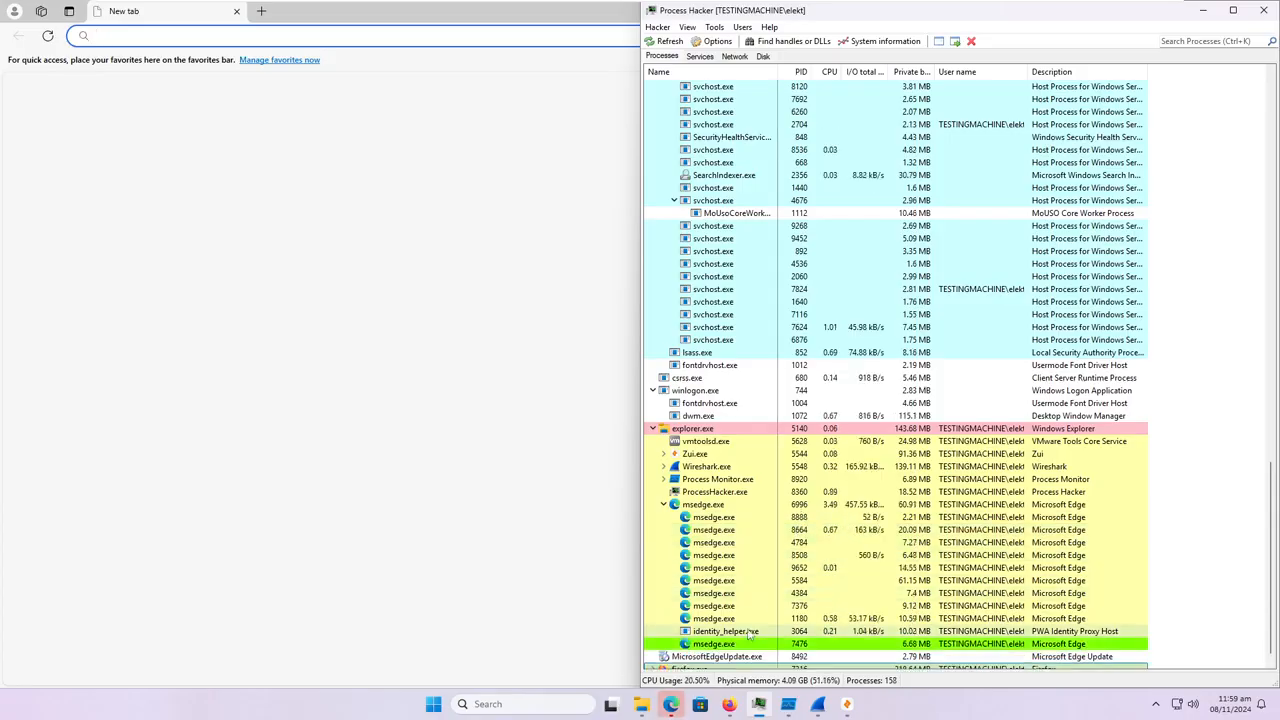
scroll(864, 601, "down", 1)
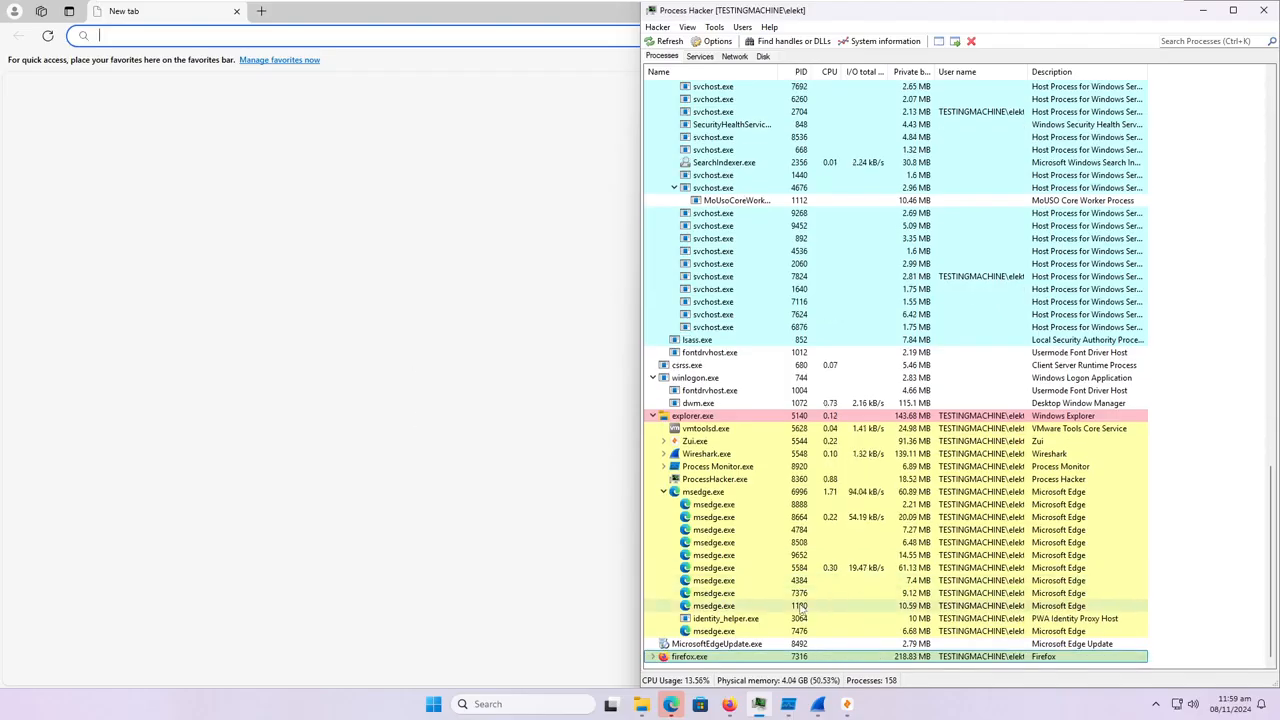
mouse_move(738, 511)
scroll(738, 509, "up", 20)
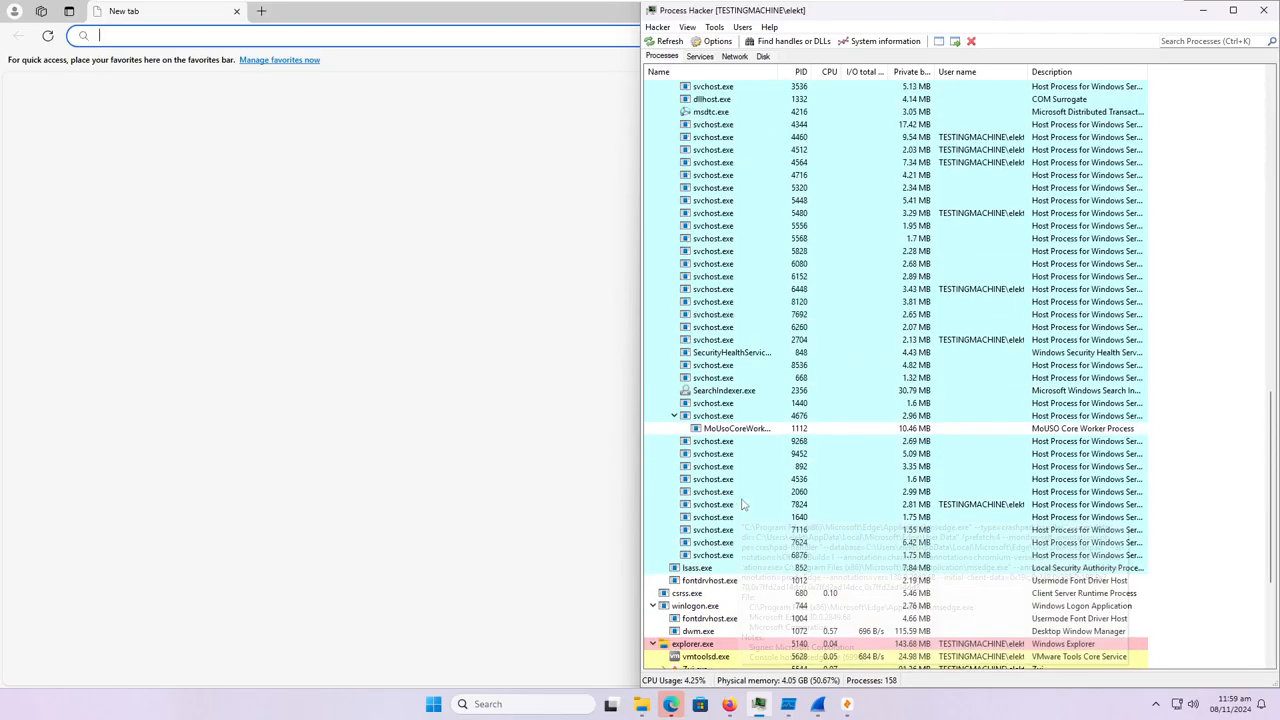
Look through the full process tree in Process Hacker for leftover AxoPac.exe activity, and glance at the Process Monitor event log.
scroll(745, 505, "up", 10)
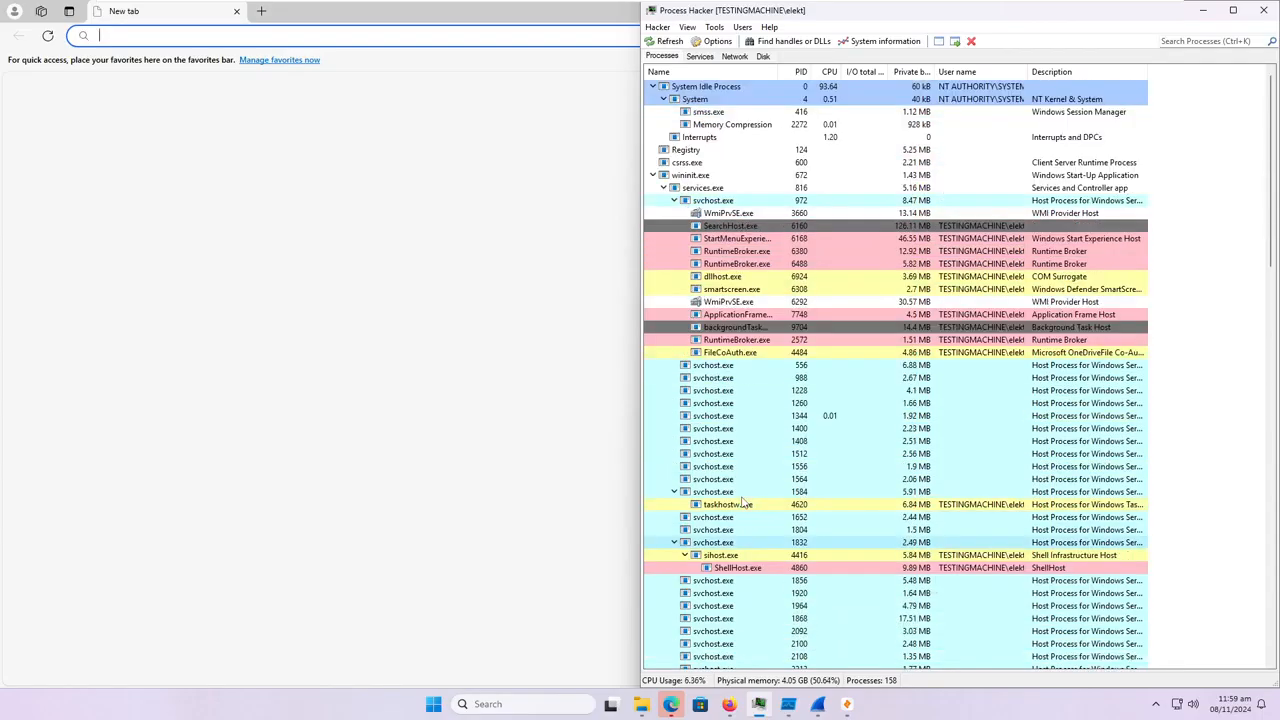
scroll(757, 535, "down", 20)
scroll(757, 535, "down", 3)
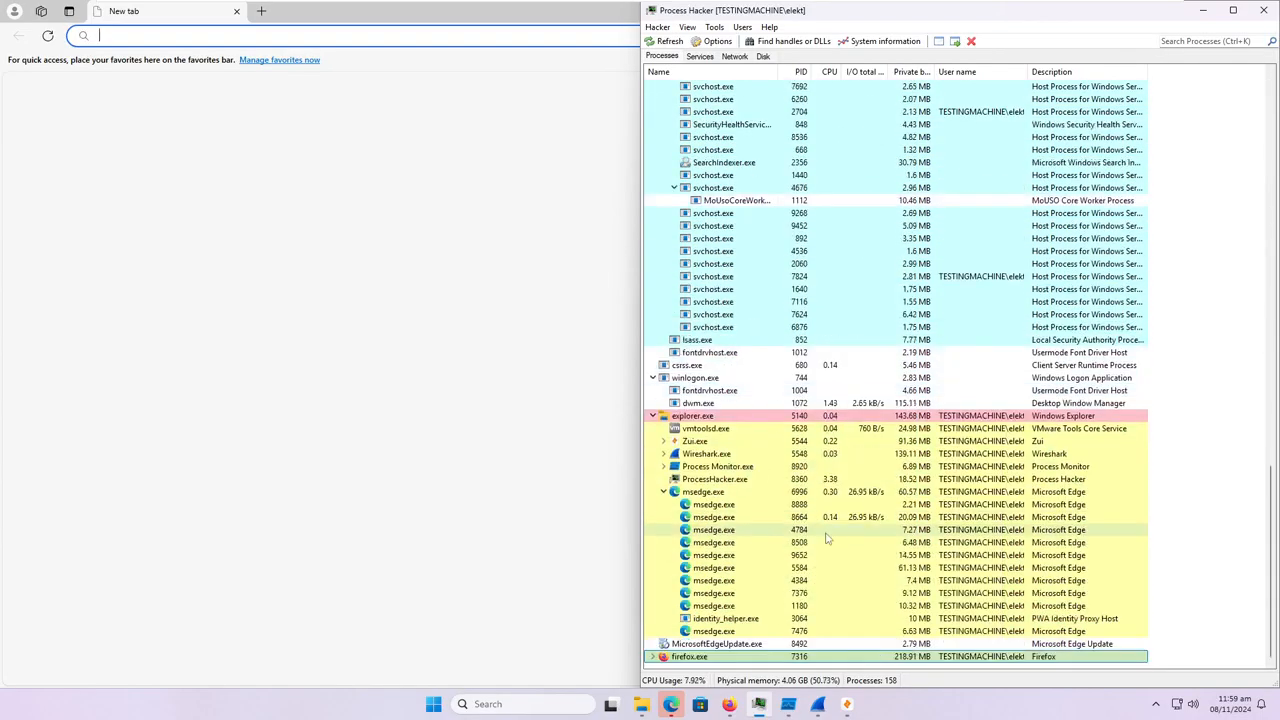
left_click(789, 706)
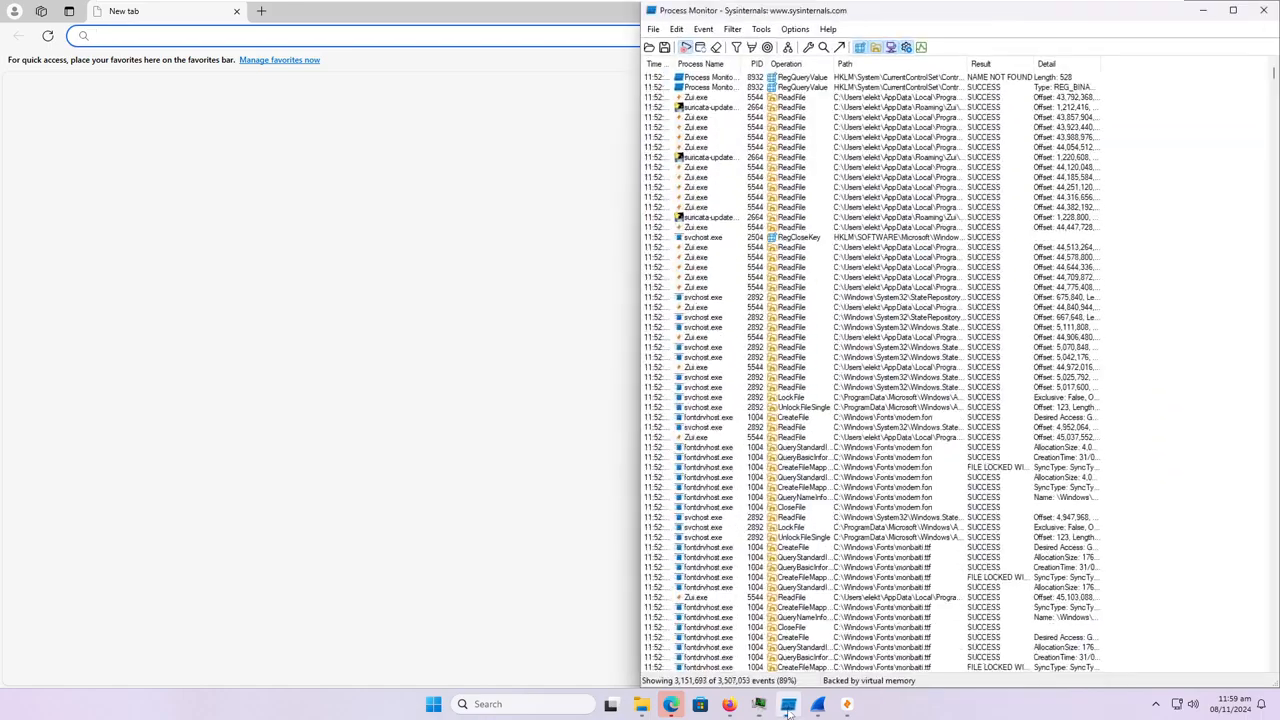
left_click(789, 712)
left_click(761, 707)
left_click(761, 707)
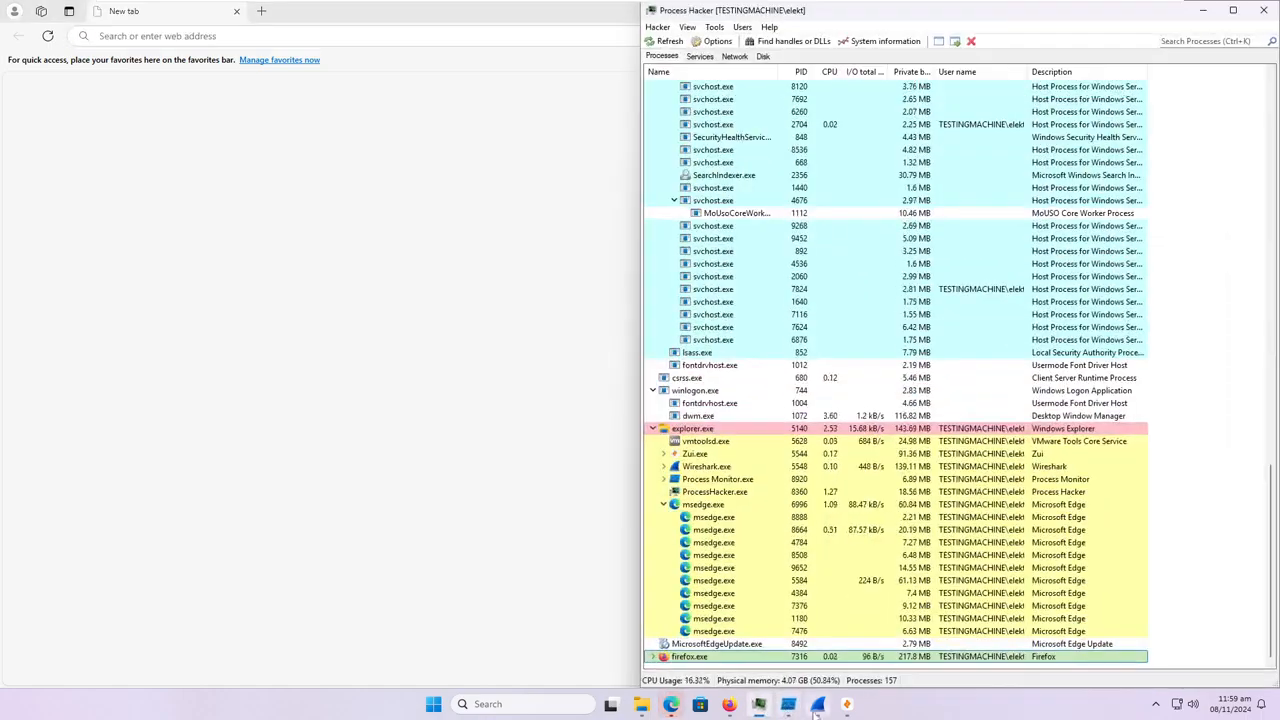
Switch to Wireshark, stop the Ethernet0 capture and save it as 1 in pcapng format in Documents, and start a new capture.
left_click(818, 706)
left_click(664, 44)
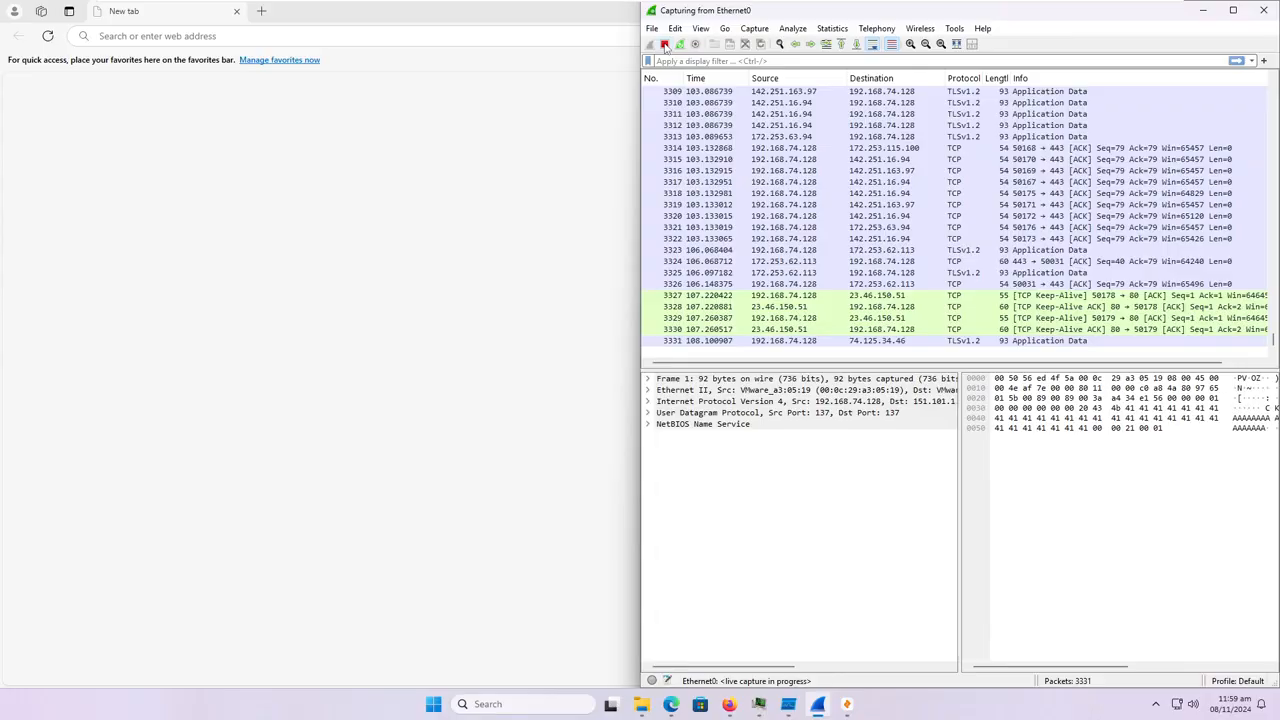
key("ctrl+s")
type("1")
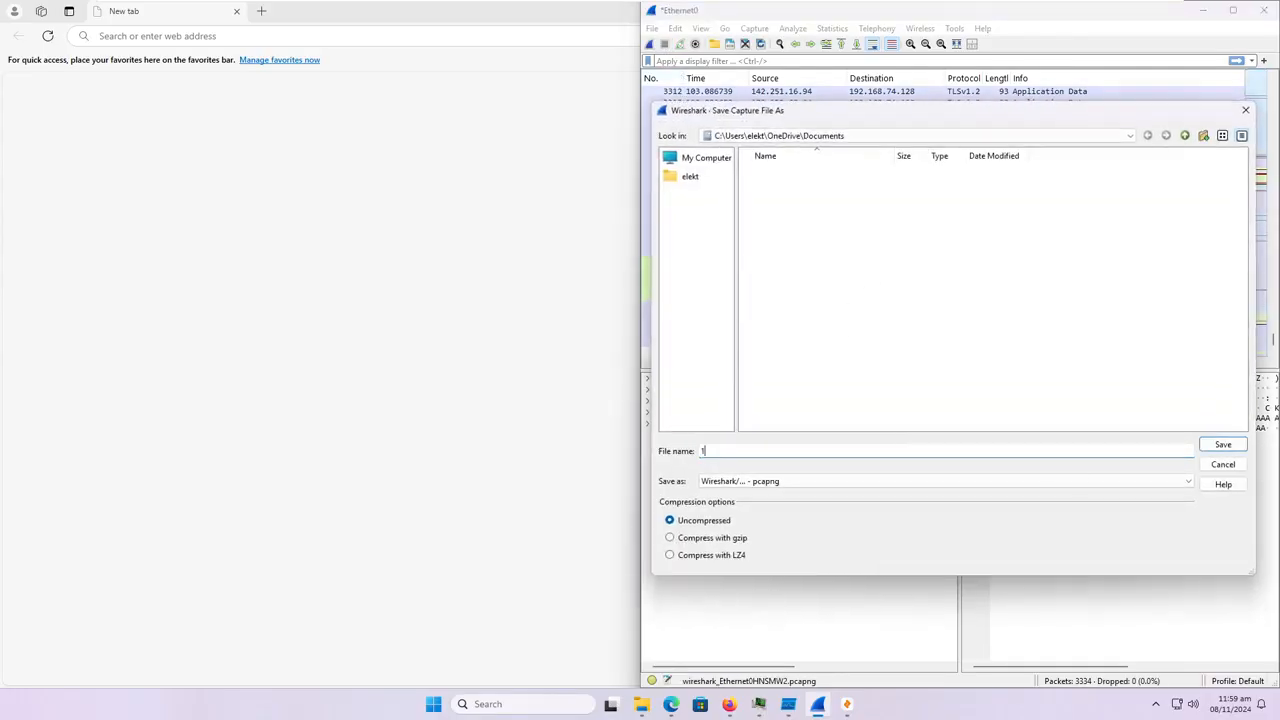
left_click(1222, 444)
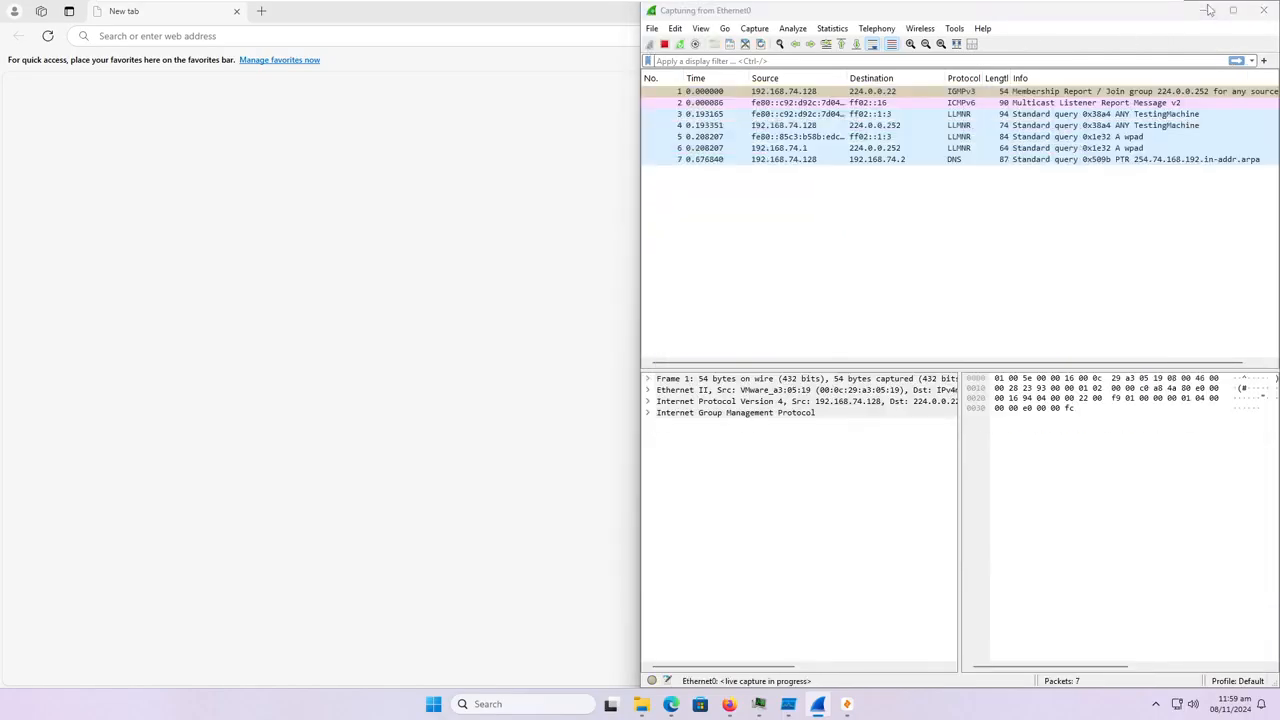
left_click(1204, 11)
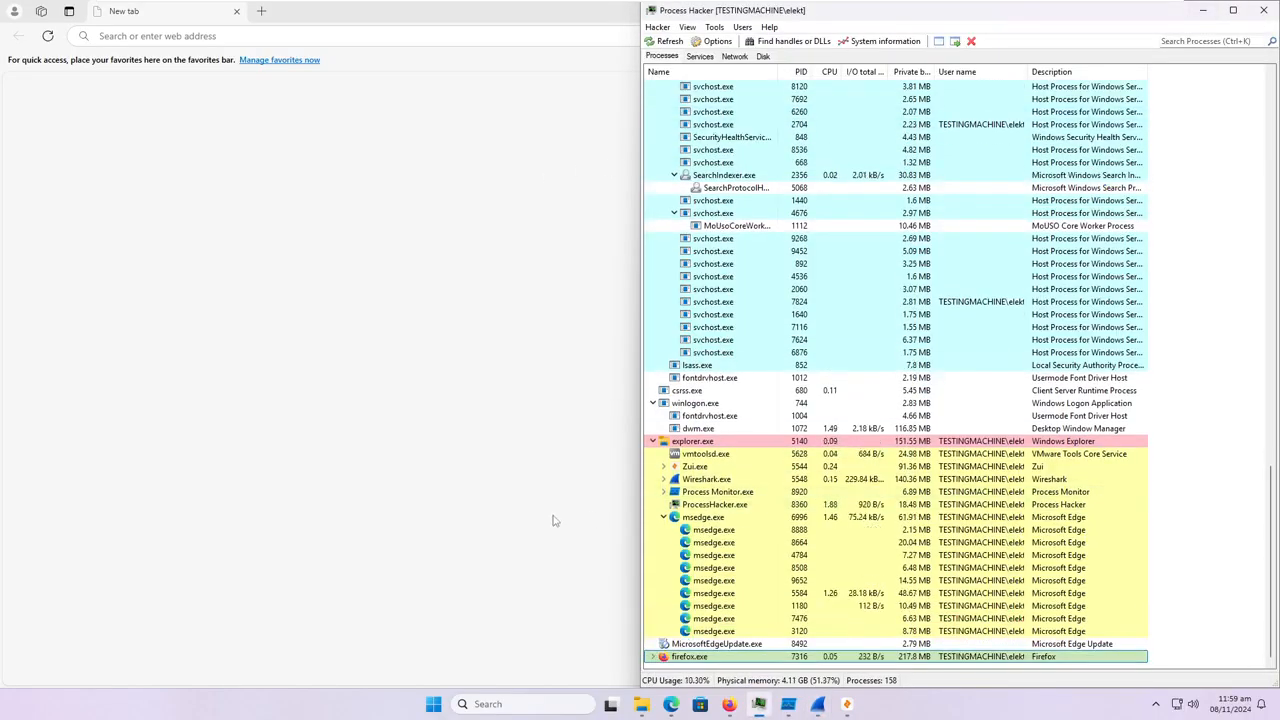
Close the Microsoft Edge window and terminate the remaining msedge.exe process tree in Process Hacker.
left_click(457, 403)
left_click(1265, 11)
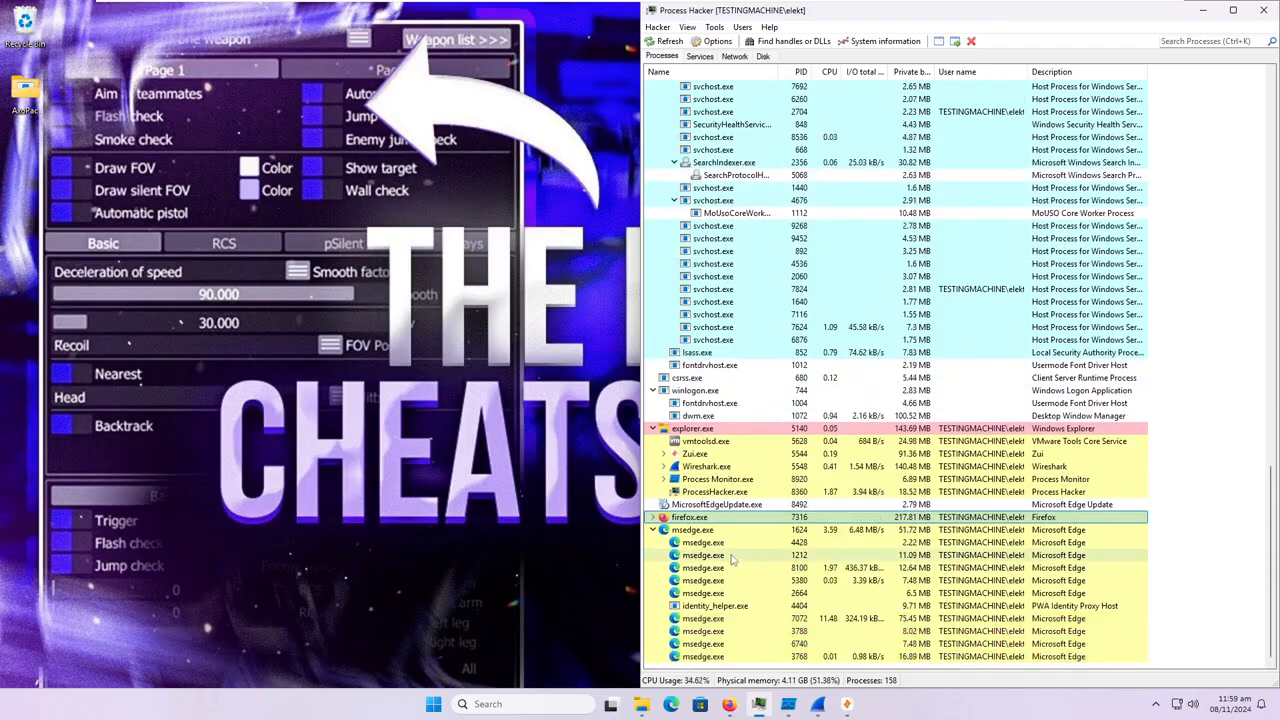
right_click(740, 529)
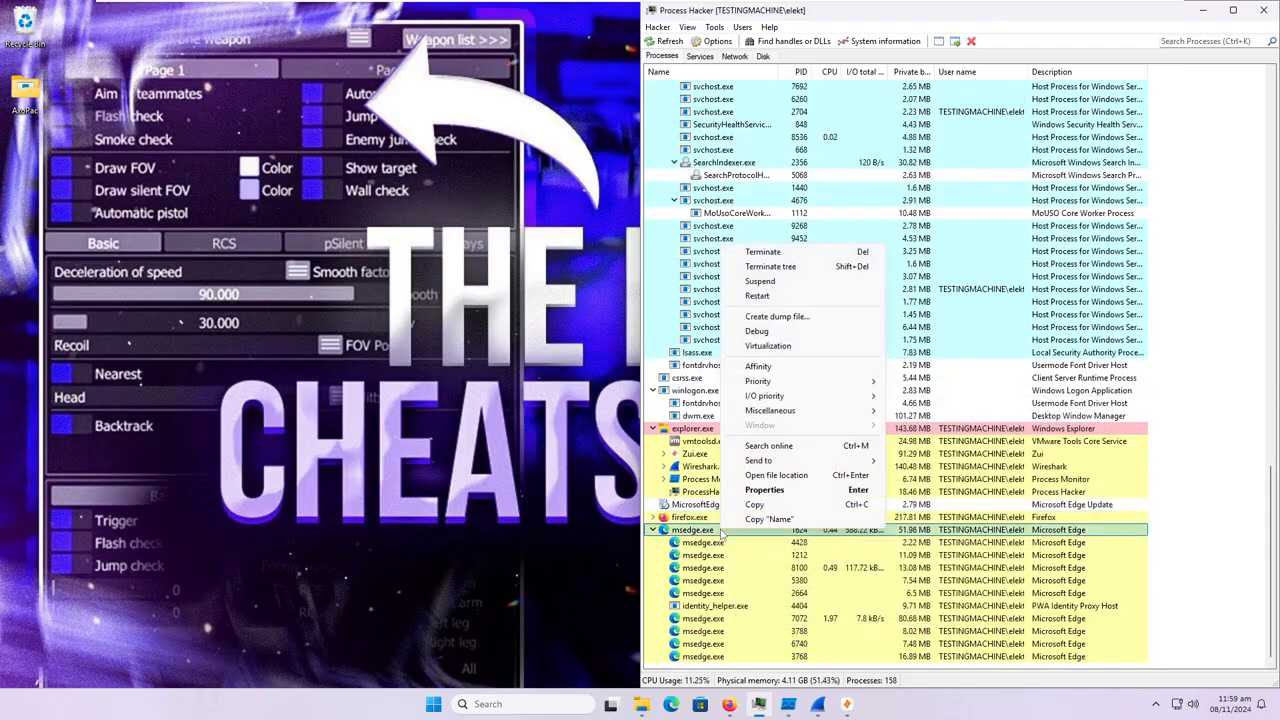
left_click(772, 266)
left_click(989, 378)
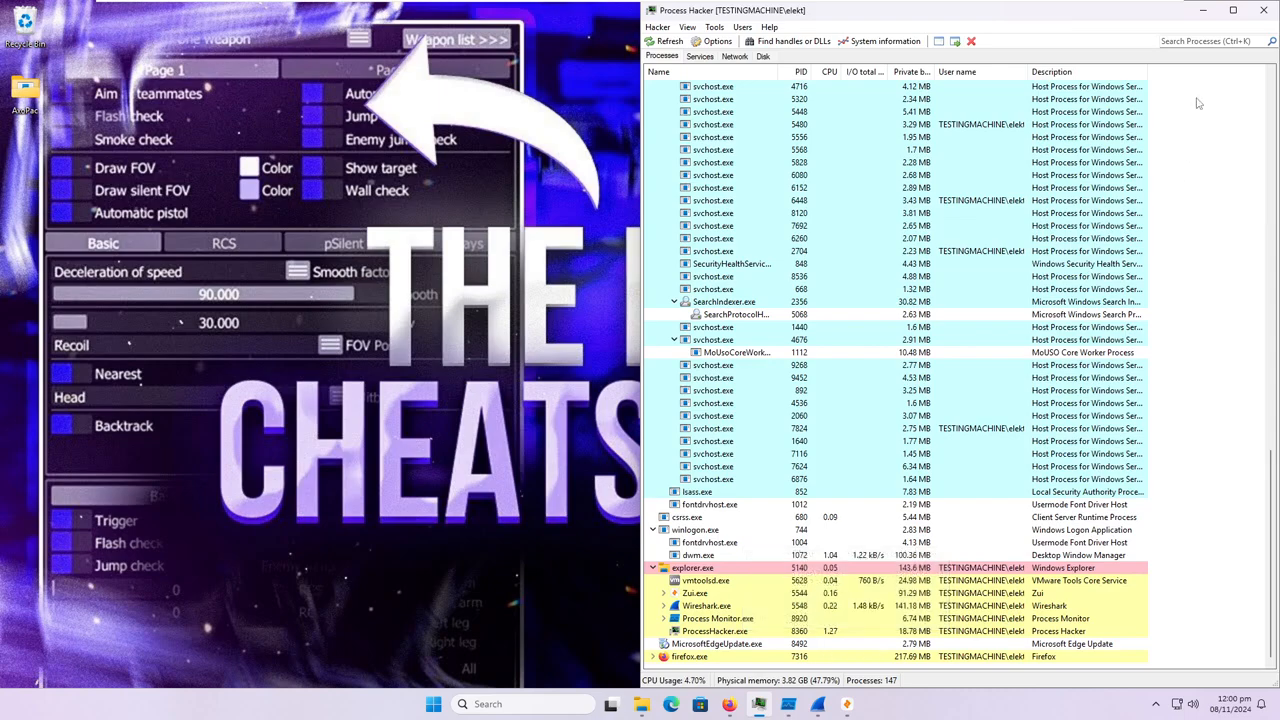
left_click(1203, 10)
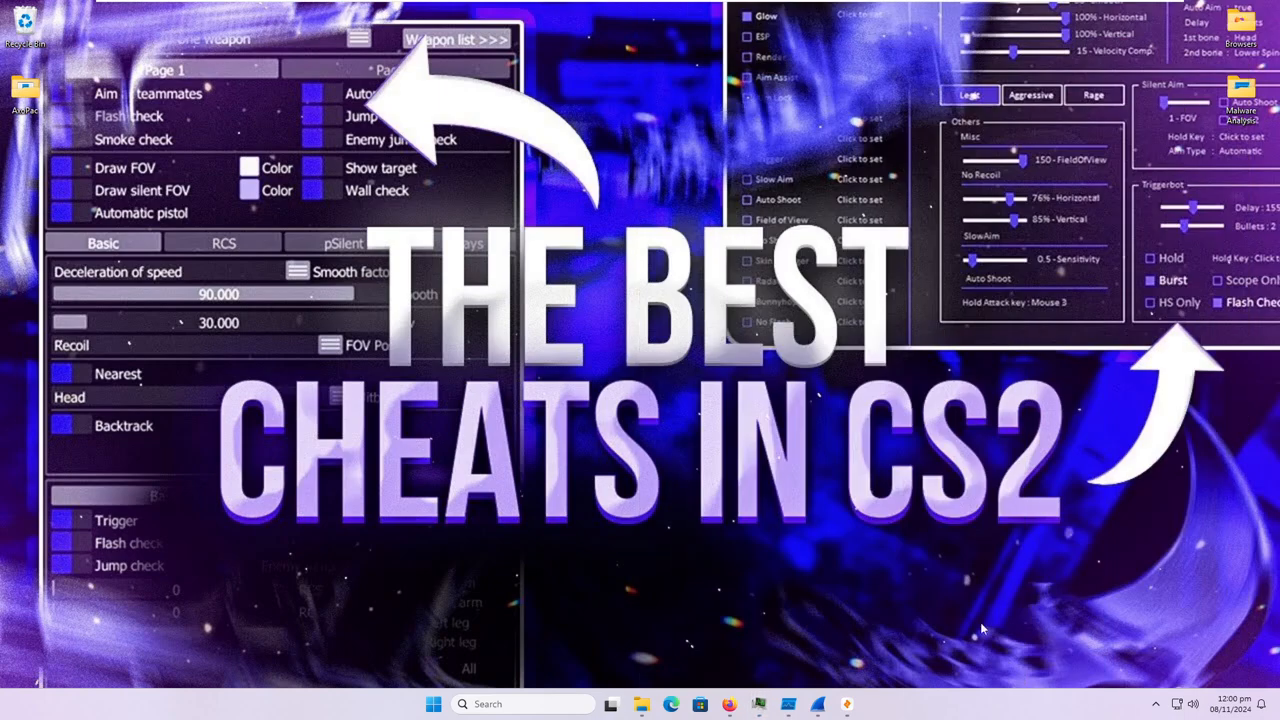
Switch to Zui and import the capture file 1.pcapng from the Documents folder.
left_click(847, 704)
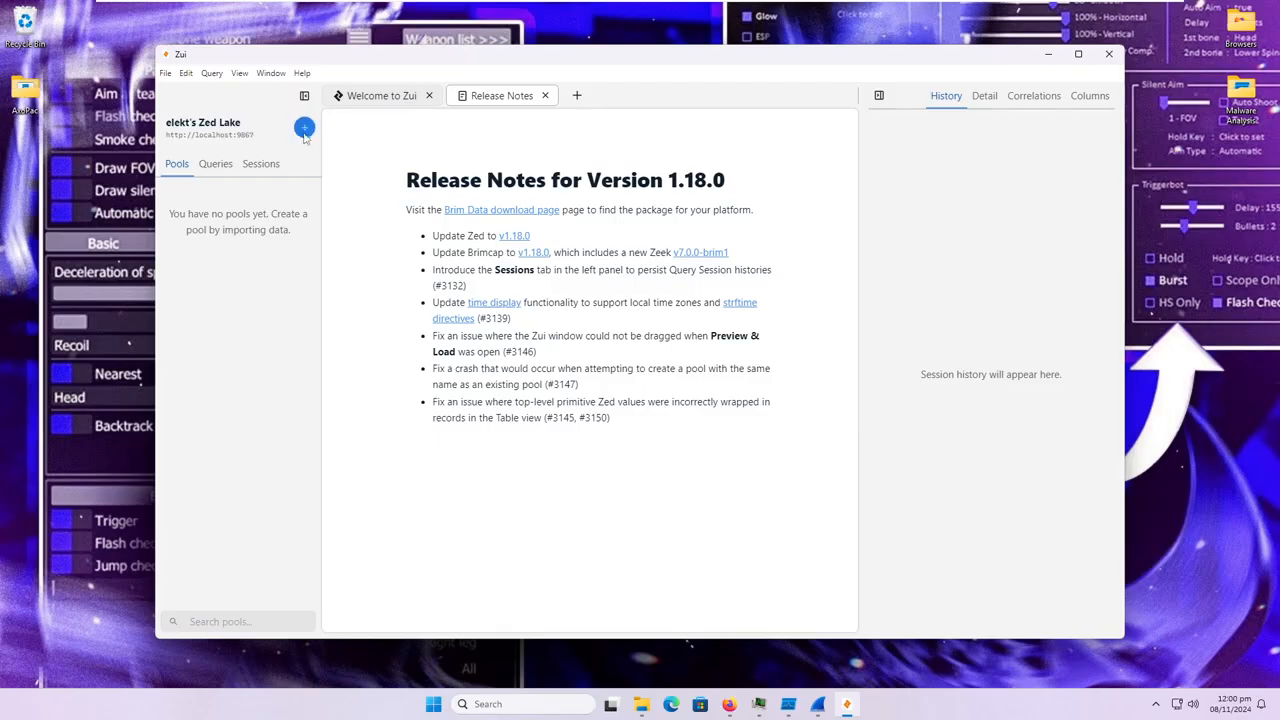
left_click(352, 100)
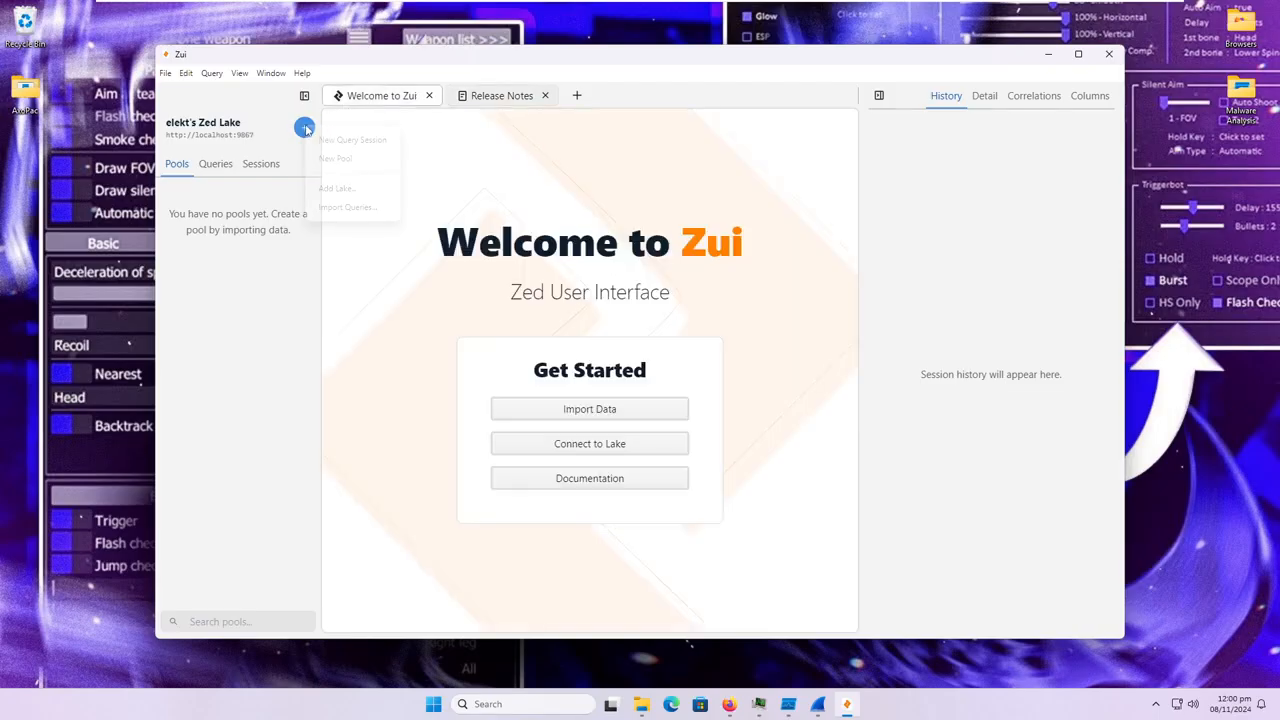
left_click(648, 414)
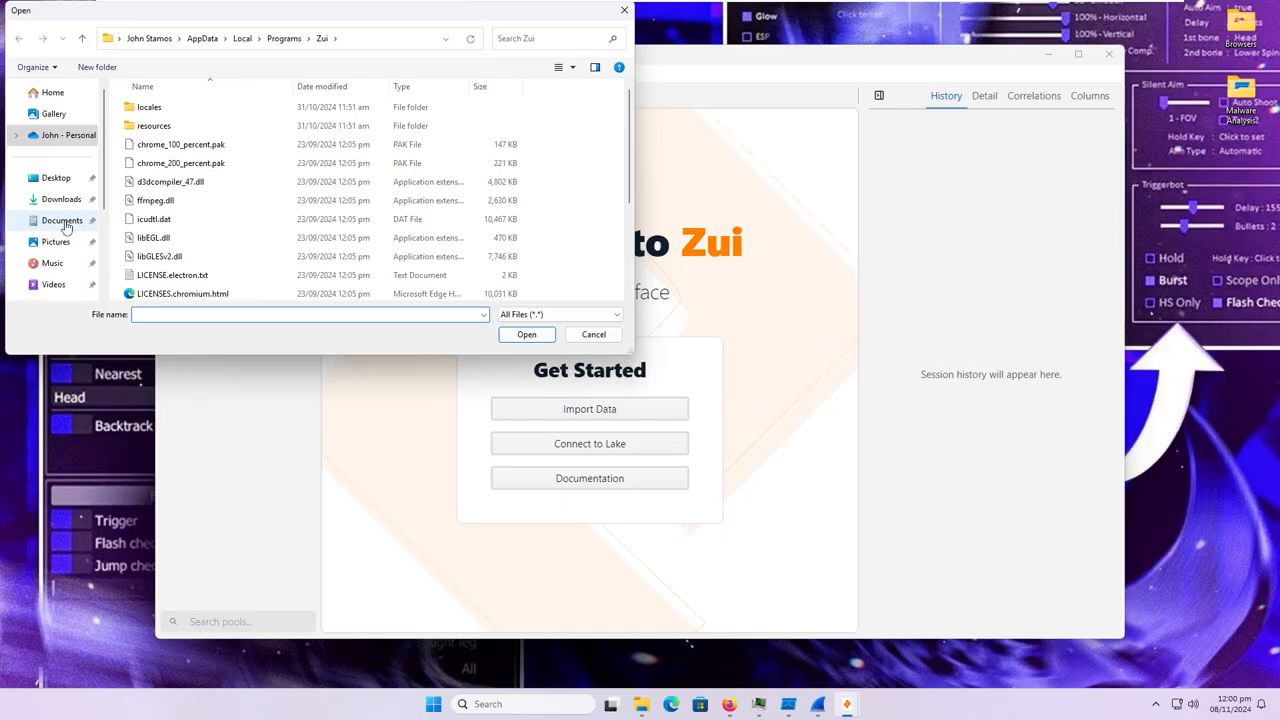
left_click(62, 221)
double_click(152, 107)
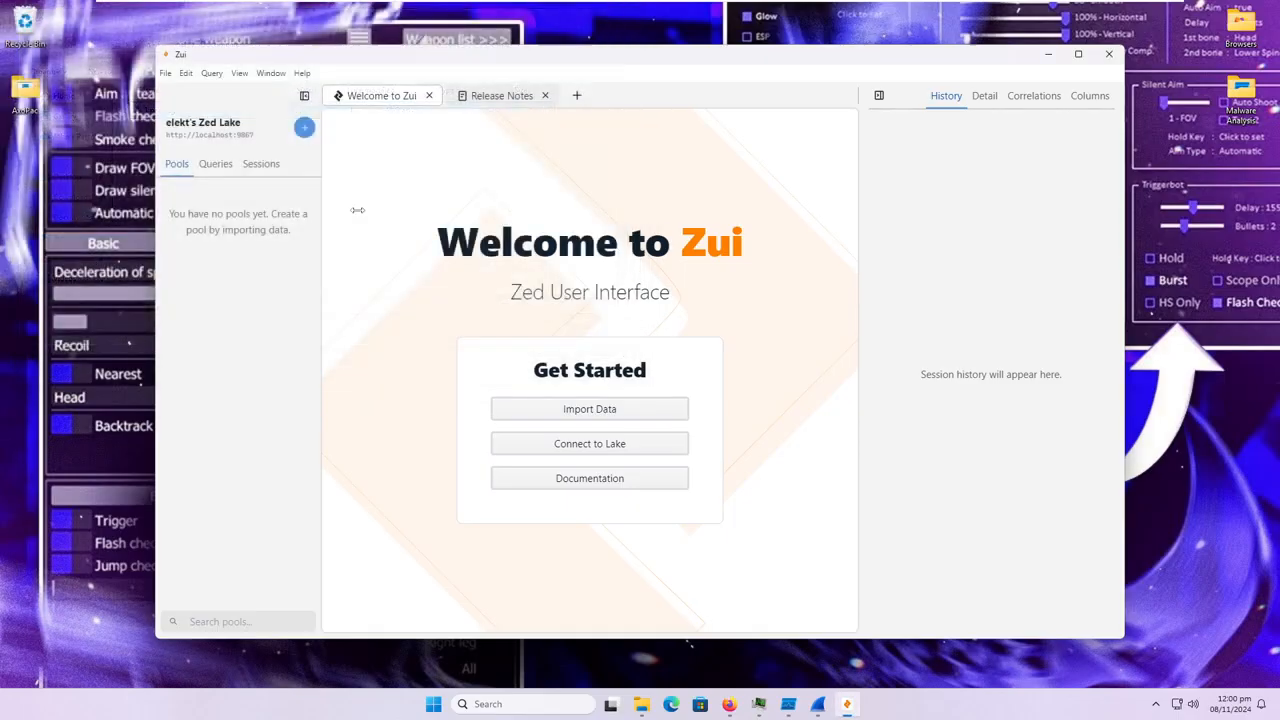
left_click(1047, 53)
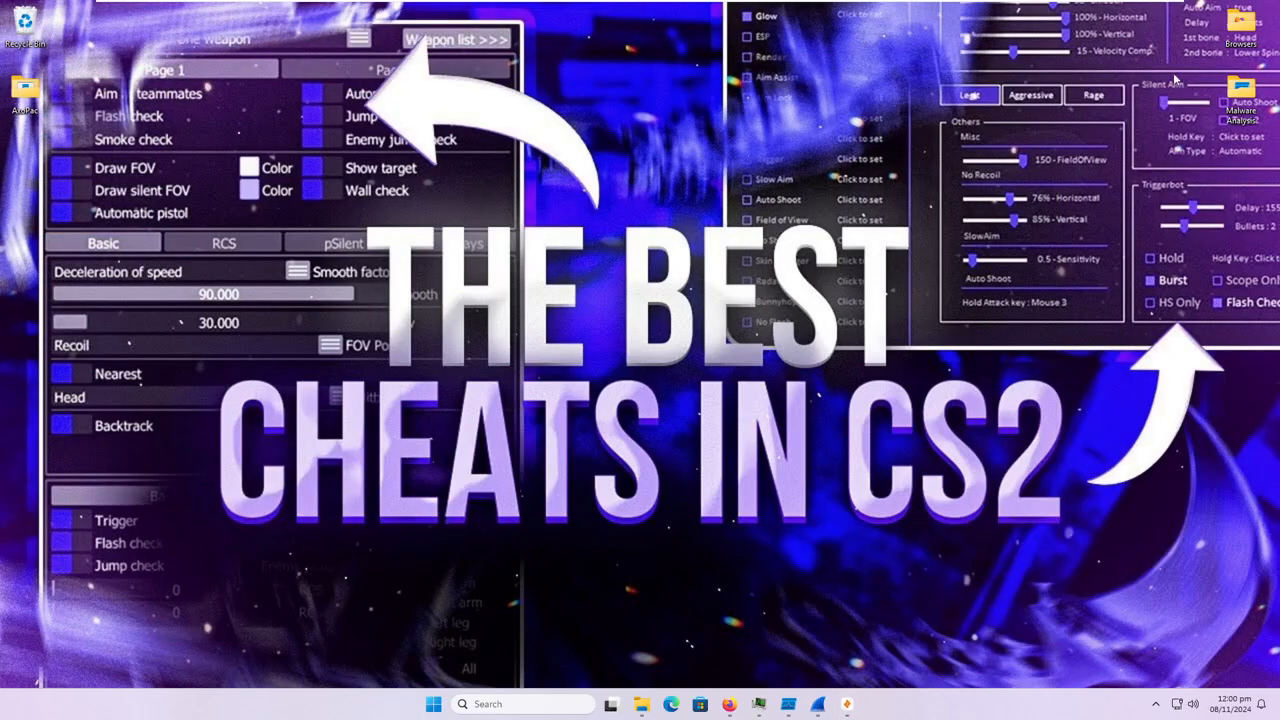
Switch to Process Monitor and add an include filter rule for events whose Operation is CreateFile.
left_click(786, 705)
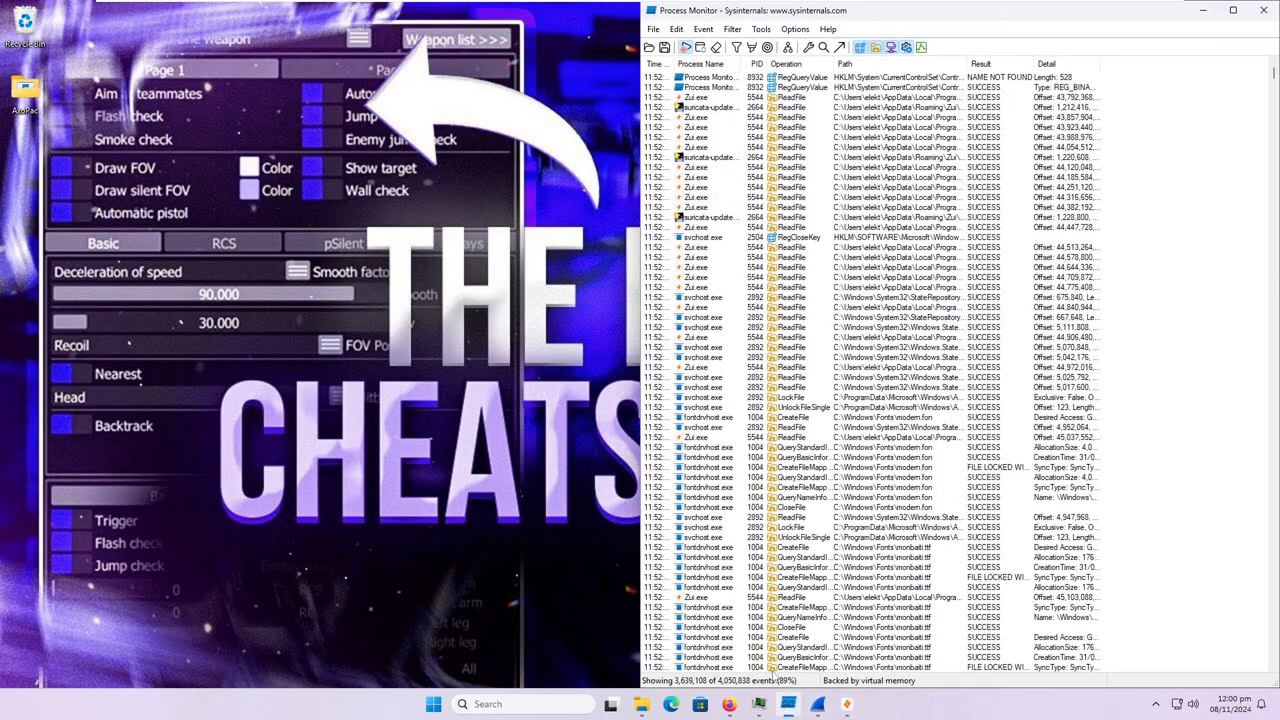
left_click(732, 29)
left_click(744, 76)
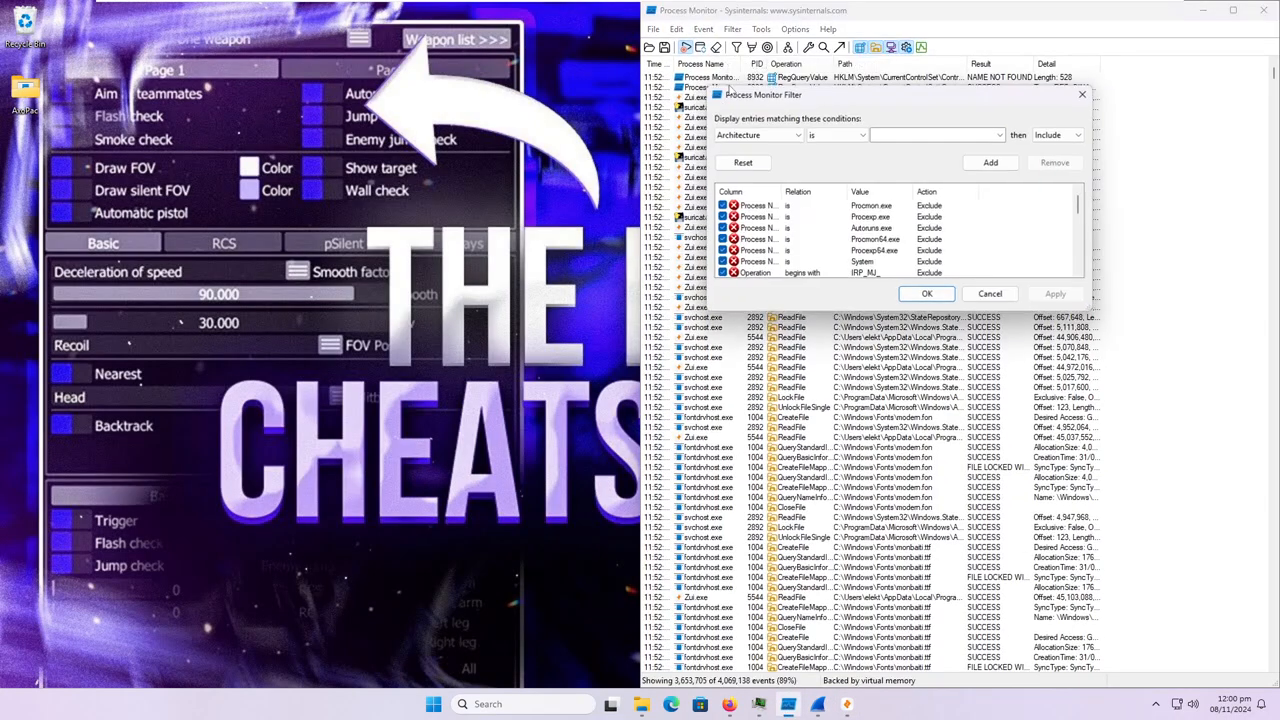
left_click(757, 135)
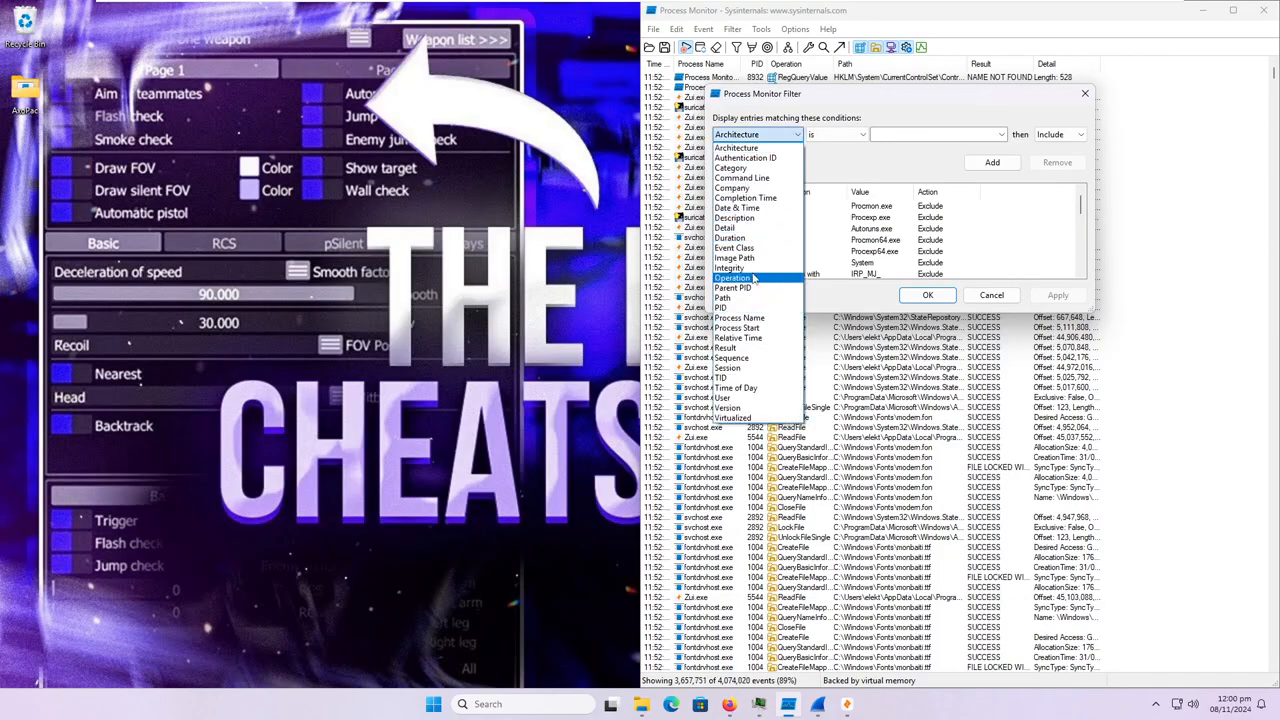
left_click(754, 279)
left_click(890, 134)
type("CreateFile")
left_click(988, 162)
Add an include rule where Process Name is AxoPac.exe and apply the filter to the event list.
left_click(757, 134)
left_click(773, 306)
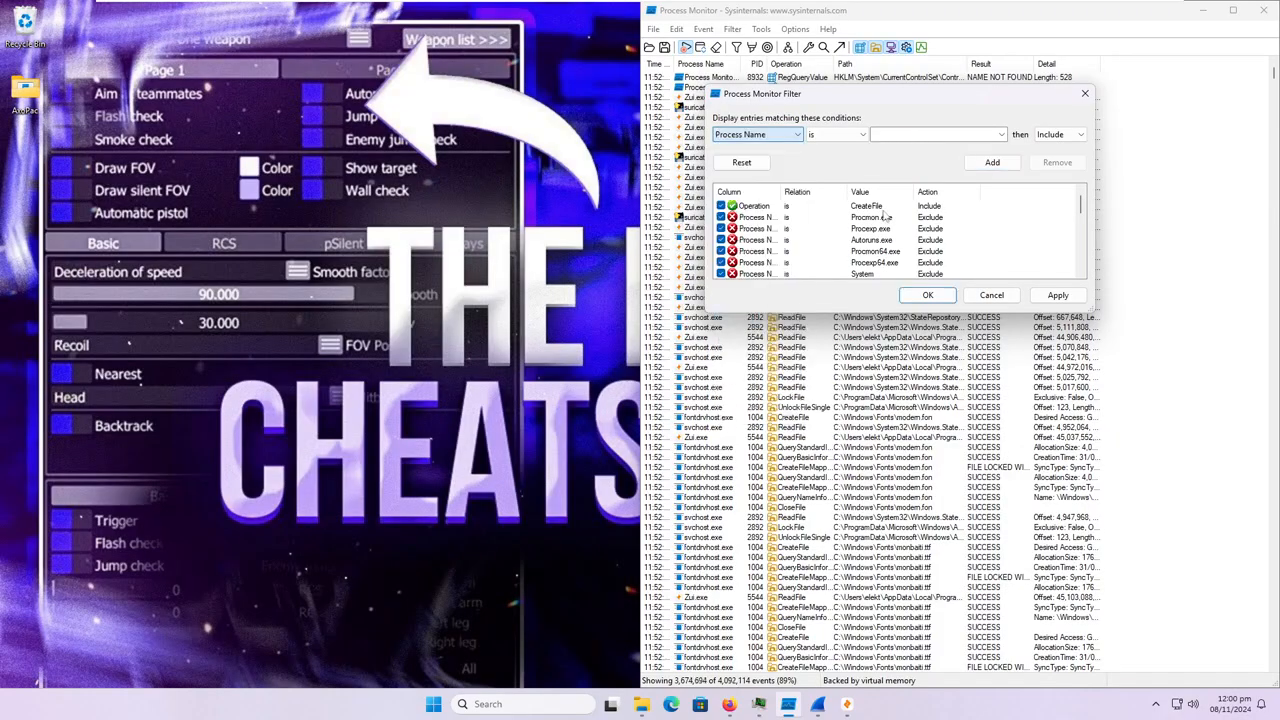
left_click(940, 134)
type("AxoPac.exe")
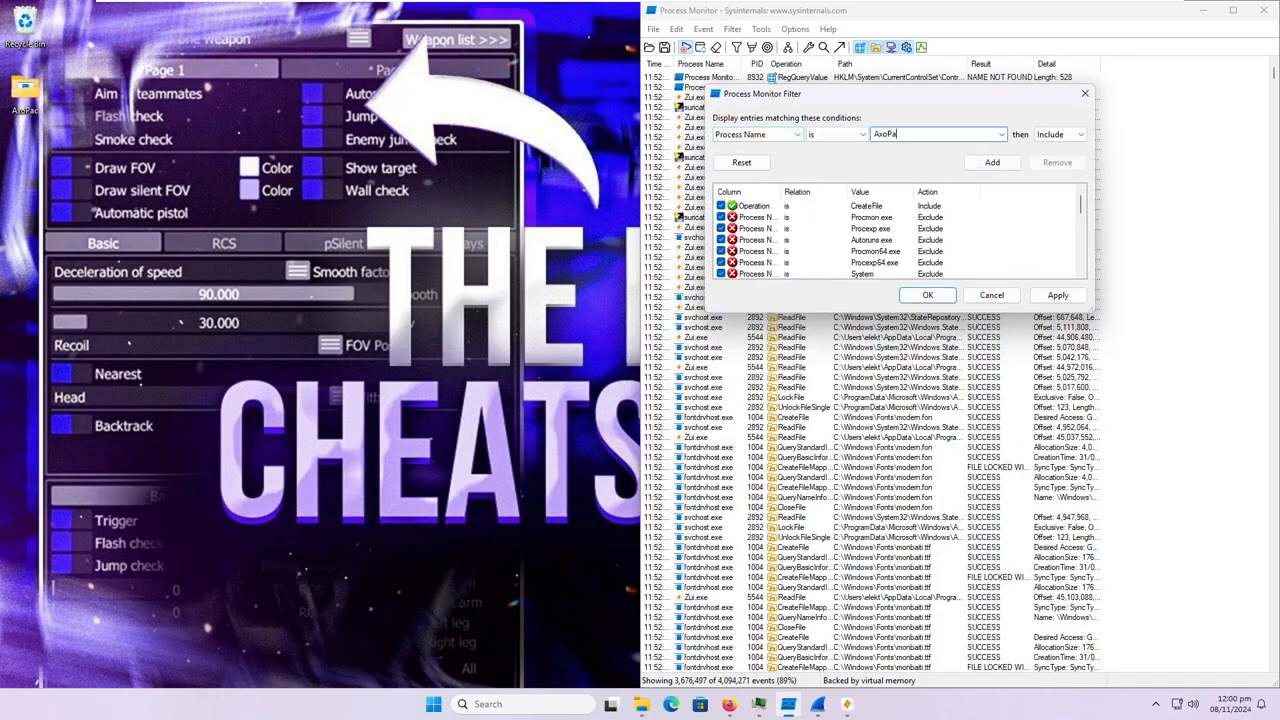
left_click(988, 162)
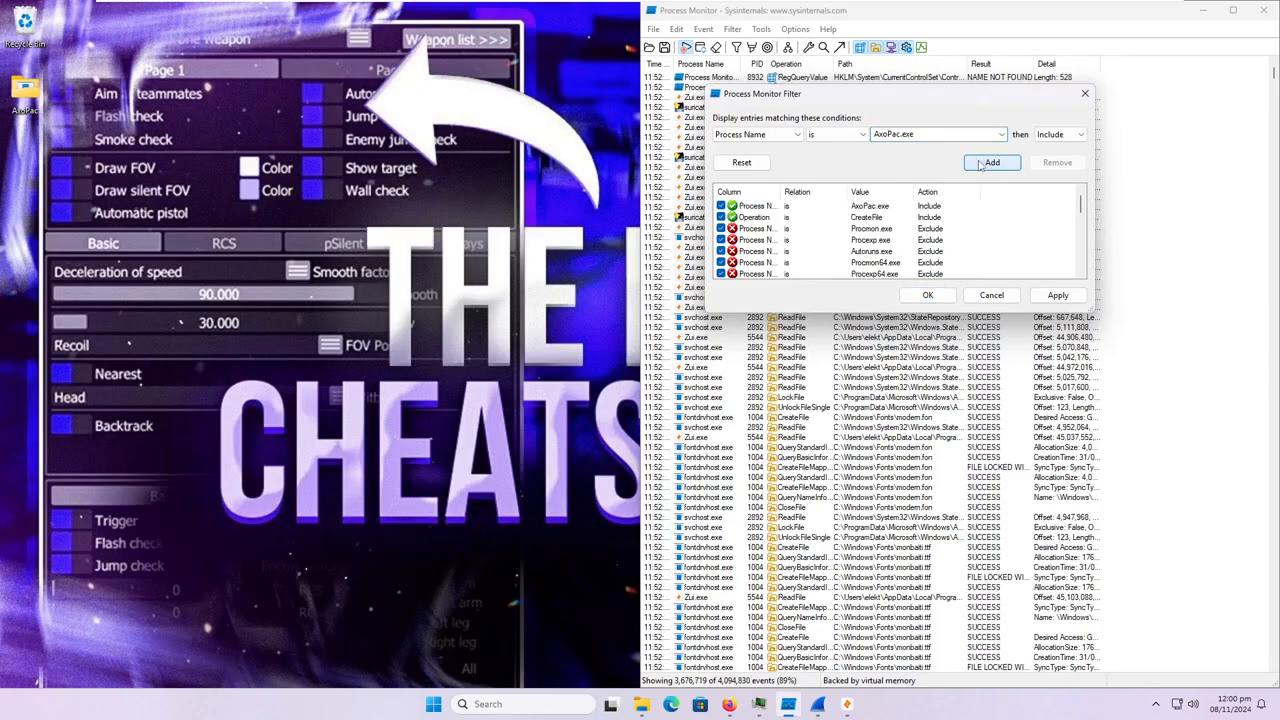
left_click(927, 295)
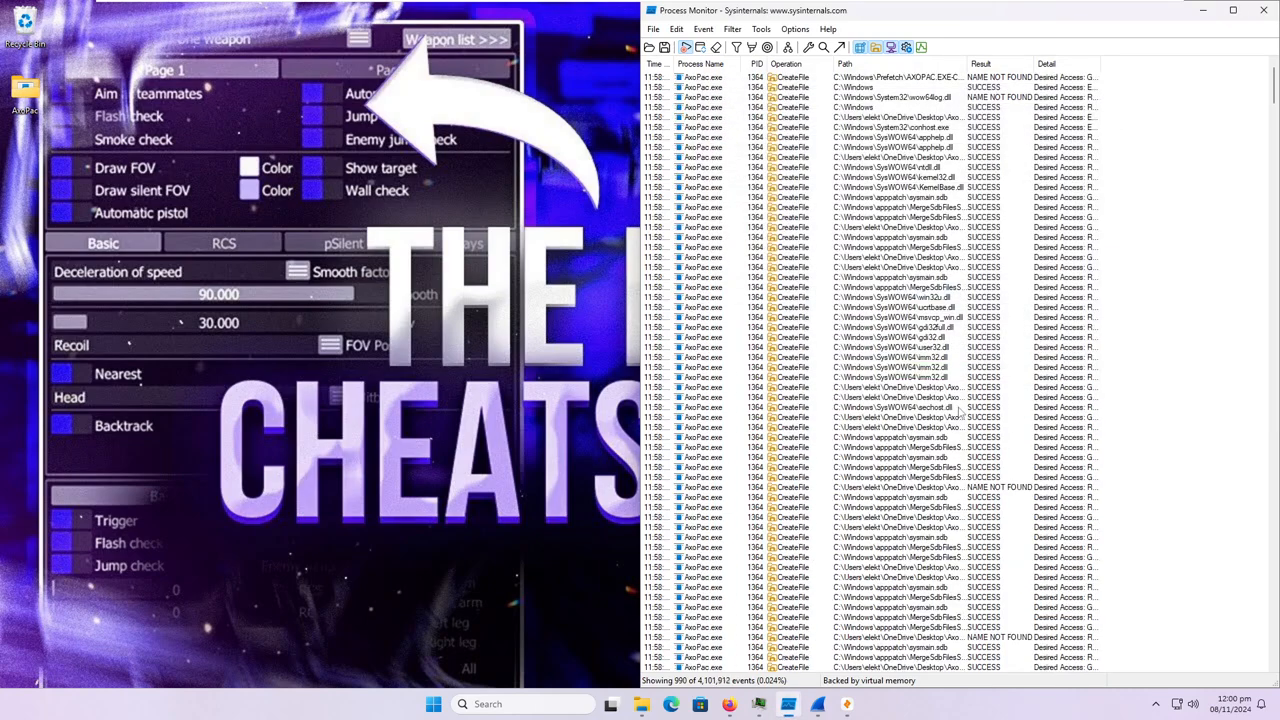
Maximize the Process Monitor window and widen the Path column so the full file paths fit.
left_click(1233, 10)
left_click(120, 92)
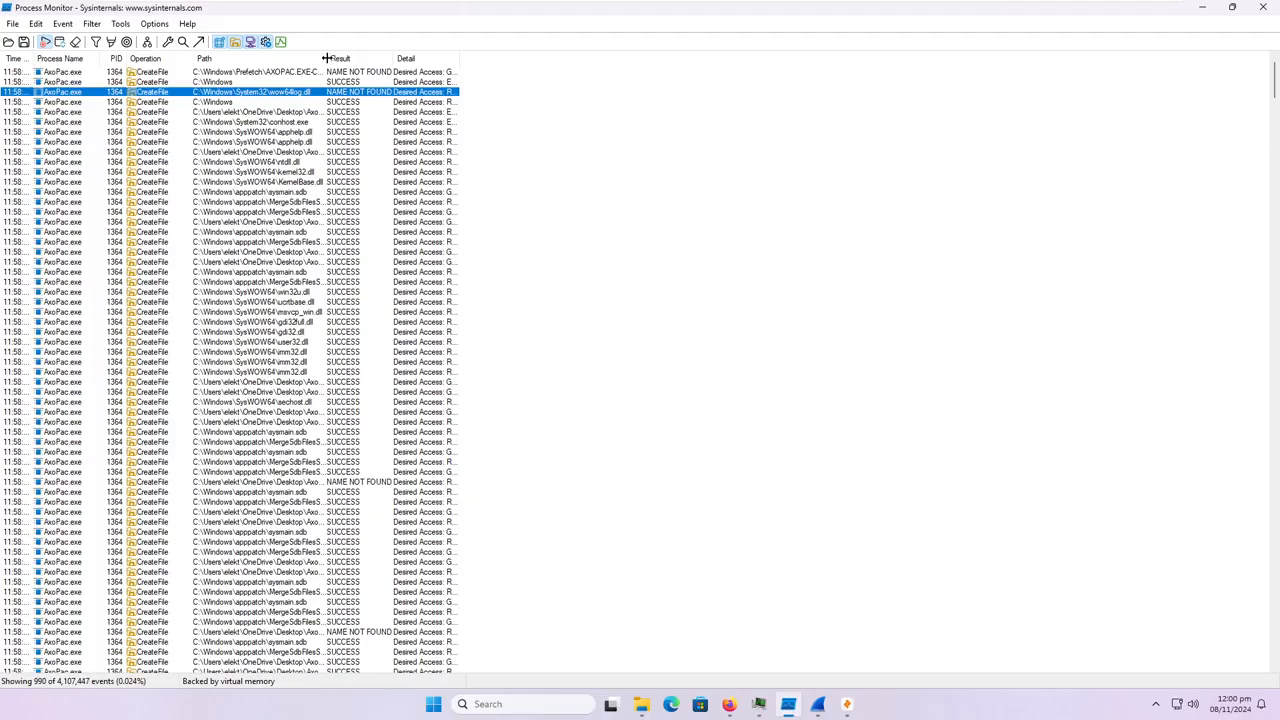
left_click_drag(327, 58, 512, 58)
Examine the CreateFile paths of the AxoPac.exe process with PID 1364, down to the AxoPac.exe.Local entries.
left_click(333, 113)
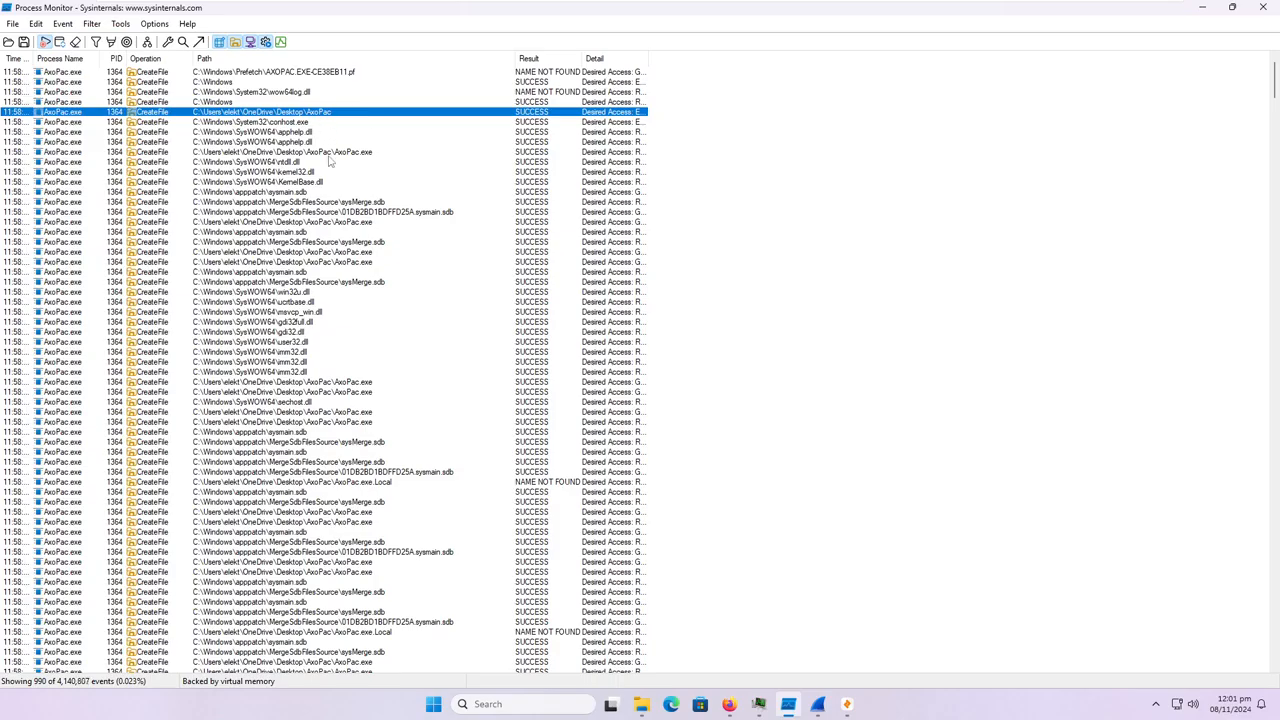
left_click(348, 151)
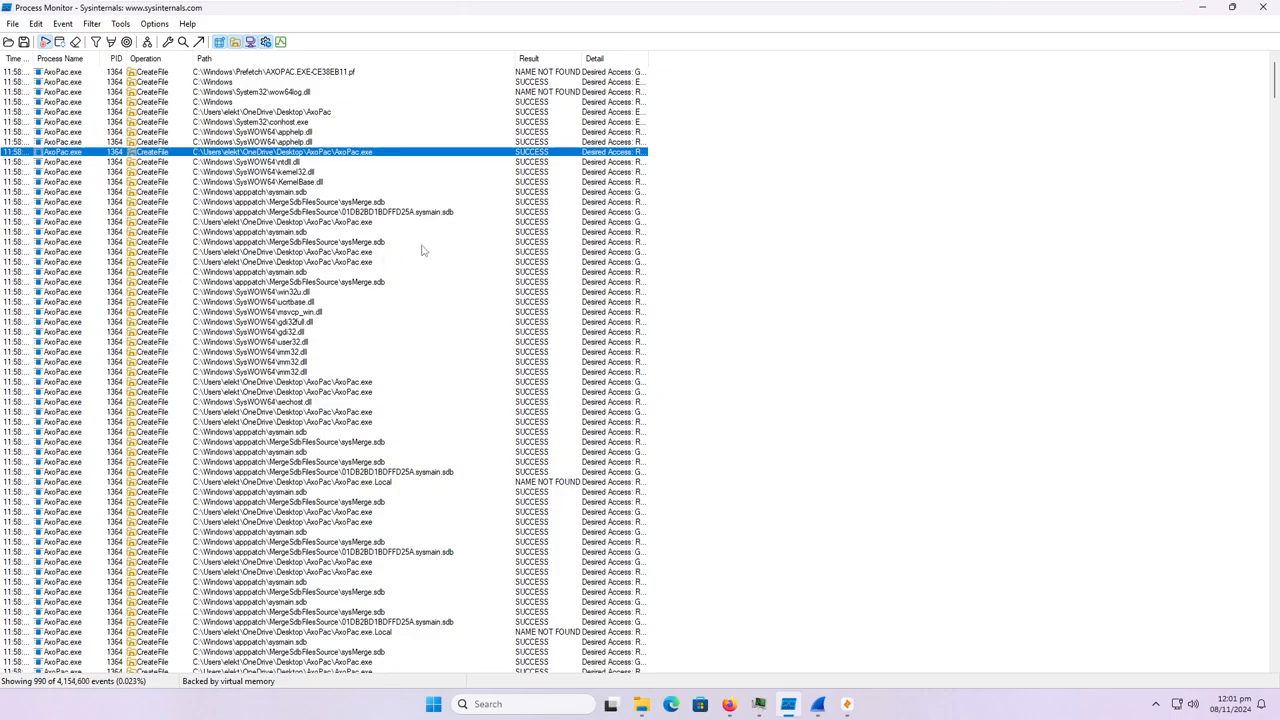
left_click(340, 74)
scroll(407, 257, "down", 2)
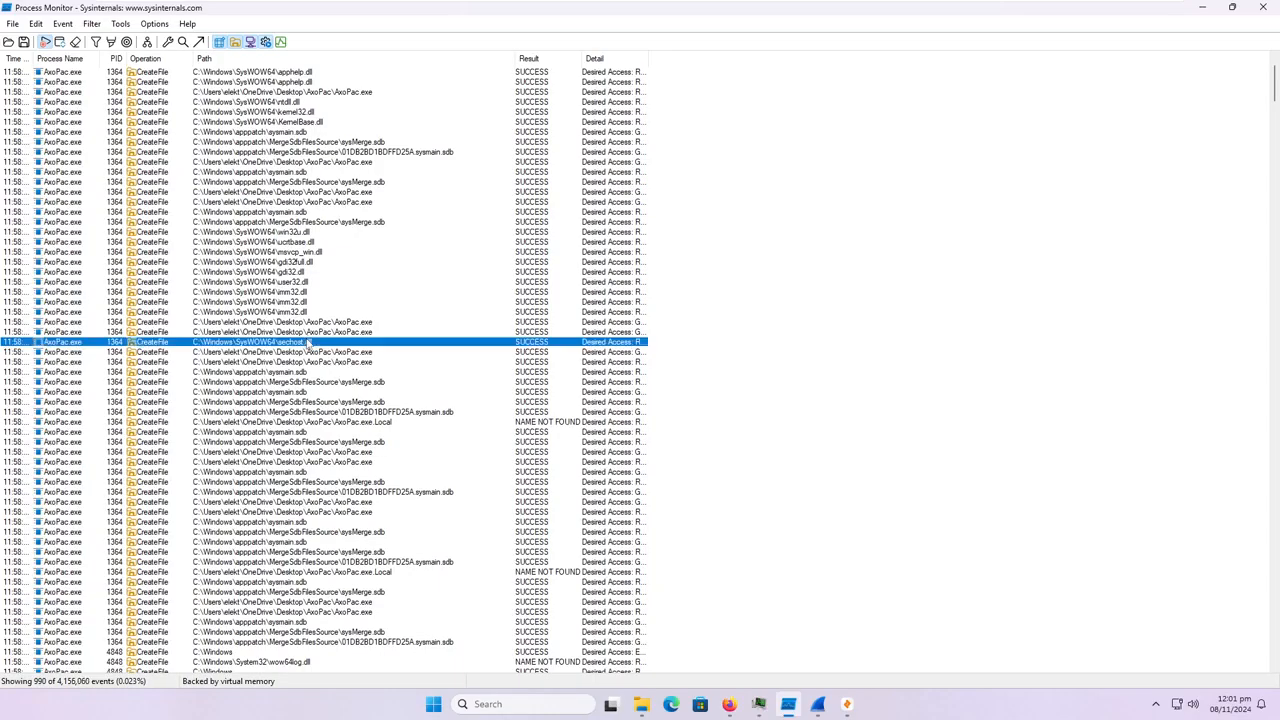
left_click(308, 342)
scroll(400, 358, "down", 2)
scroll(400, 358, "down", 1)
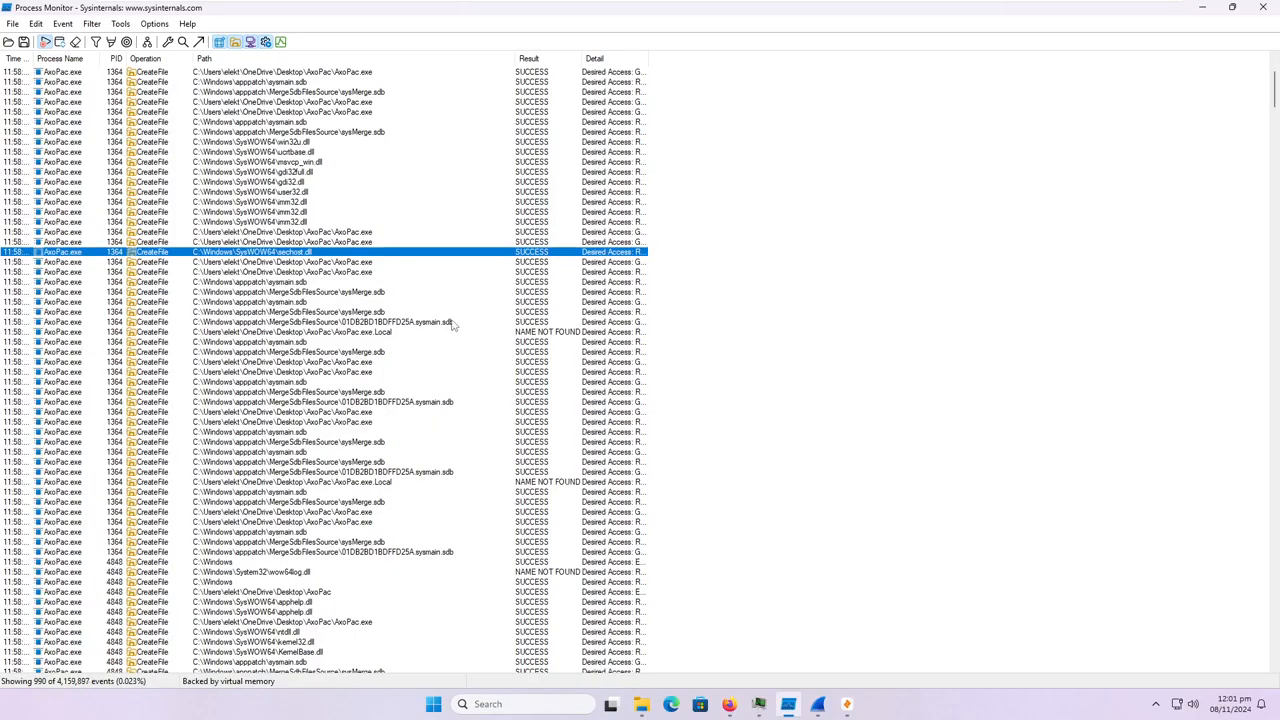
scroll(437, 320, "down", 5)
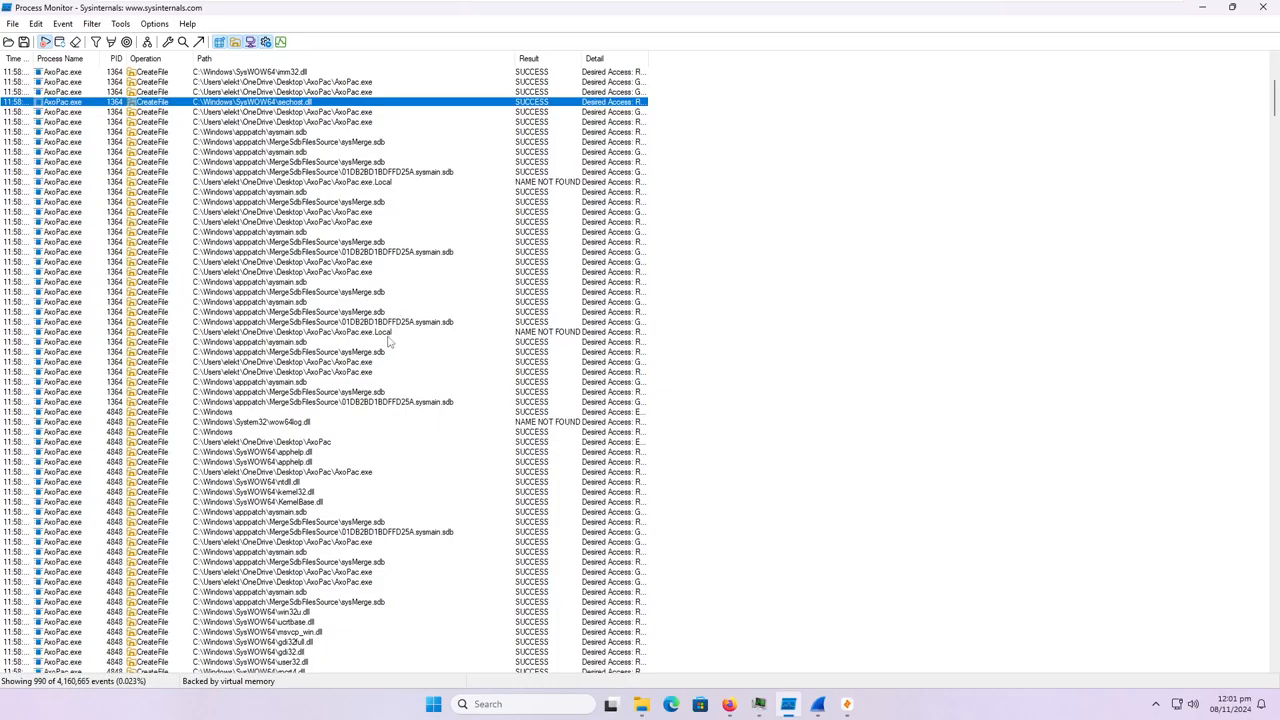
left_click(389, 334)
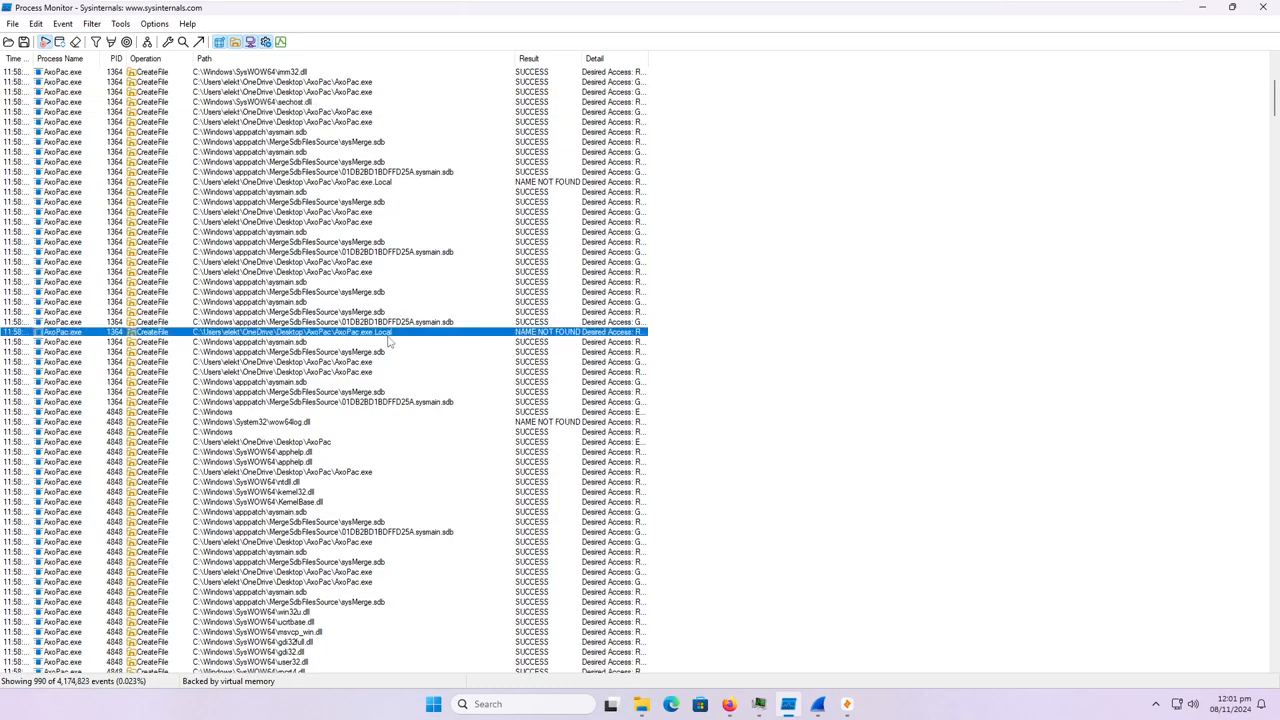
Review the SysWOW64 DLL paths requested by the AxoPac.exe process with PID 4848, including the en-US winnlsres.dll.mui entry.
scroll(393, 365, "down", 3)
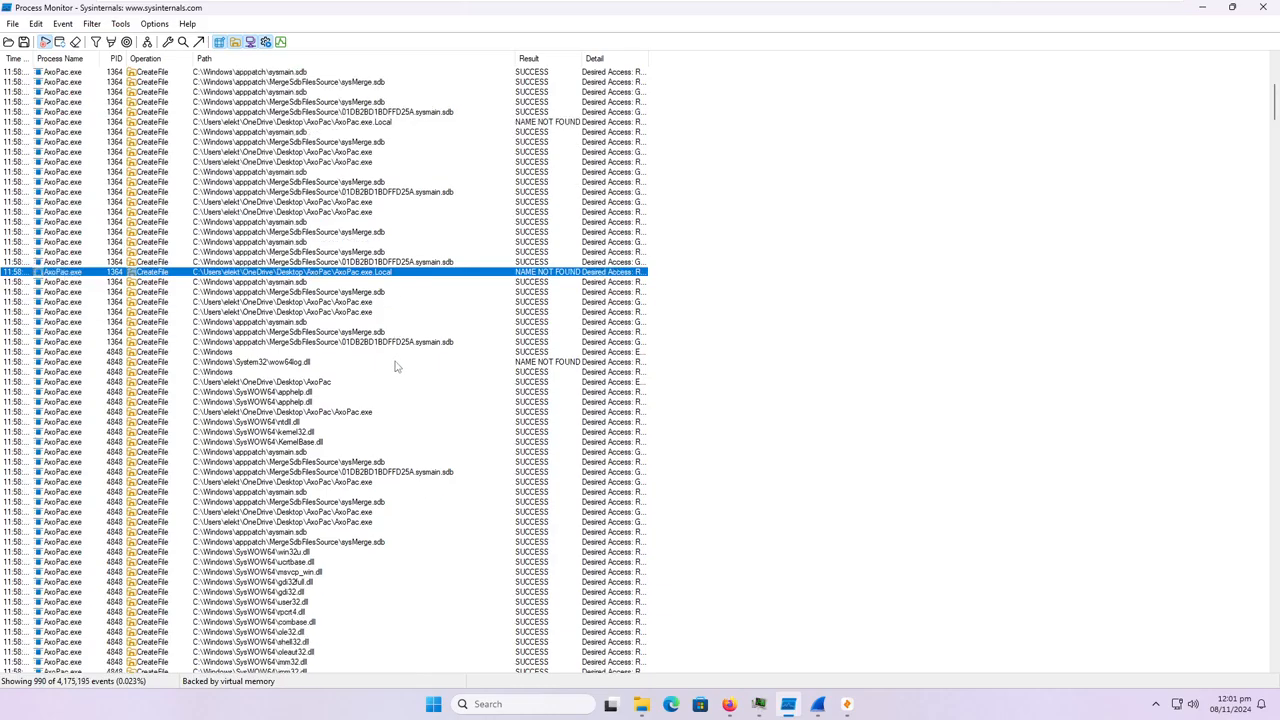
scroll(395, 370, "down", 3)
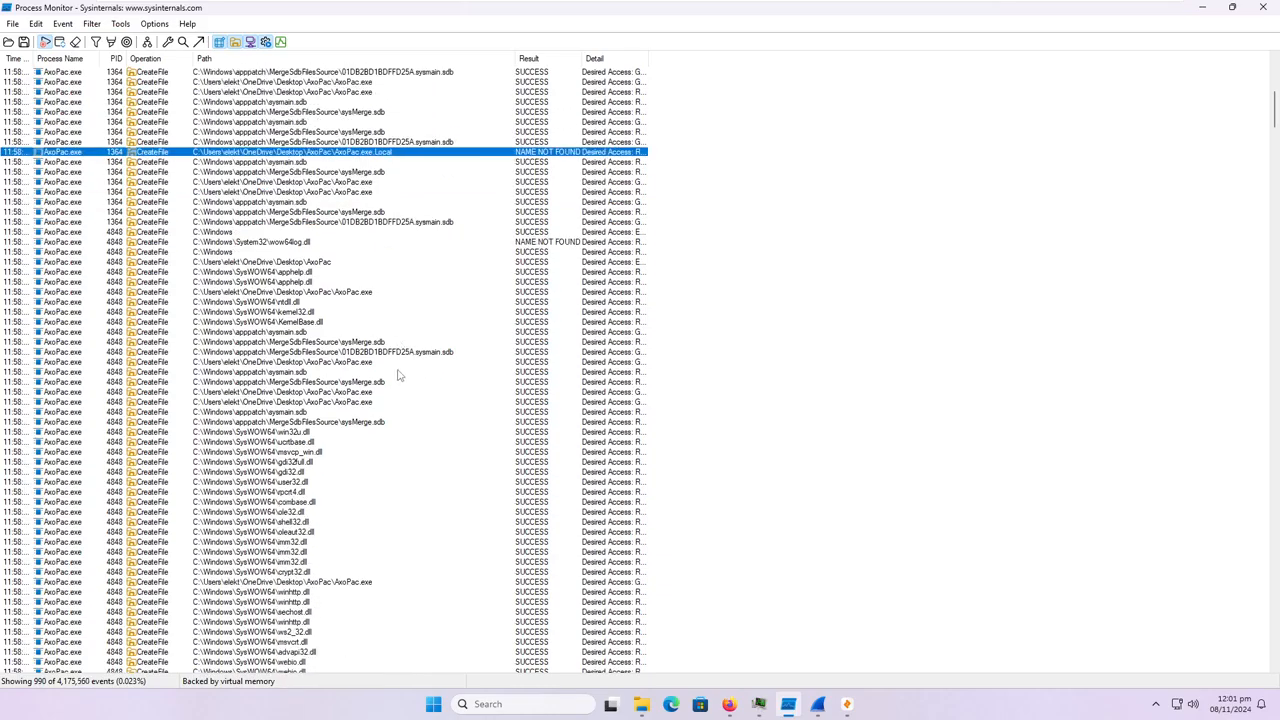
scroll(399, 395, "down", 5)
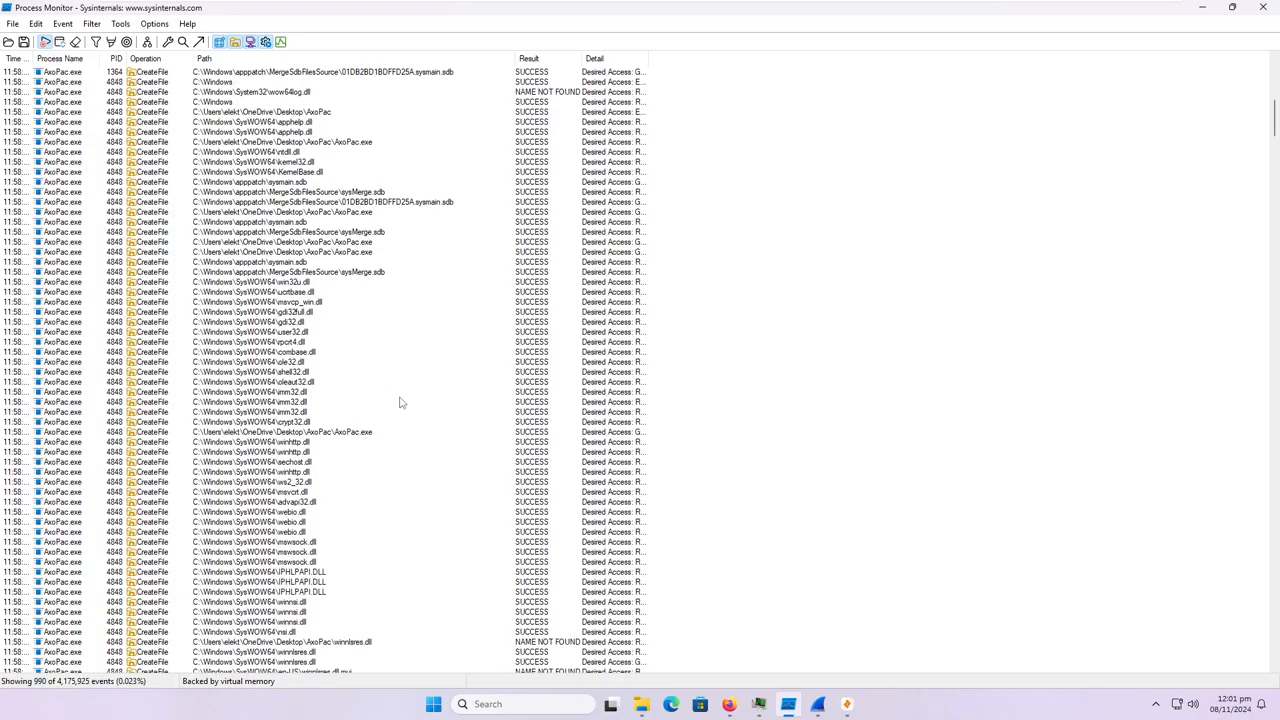
scroll(372, 442, "down", 3)
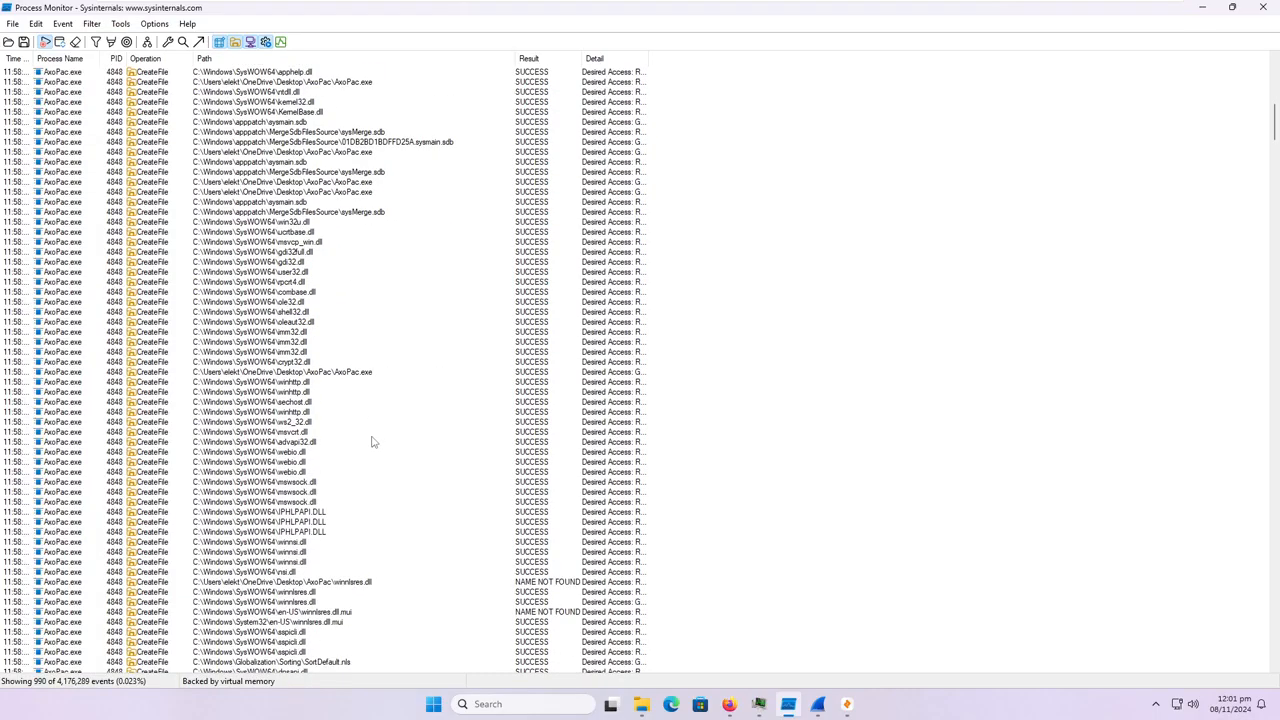
scroll(372, 442, "down", 1)
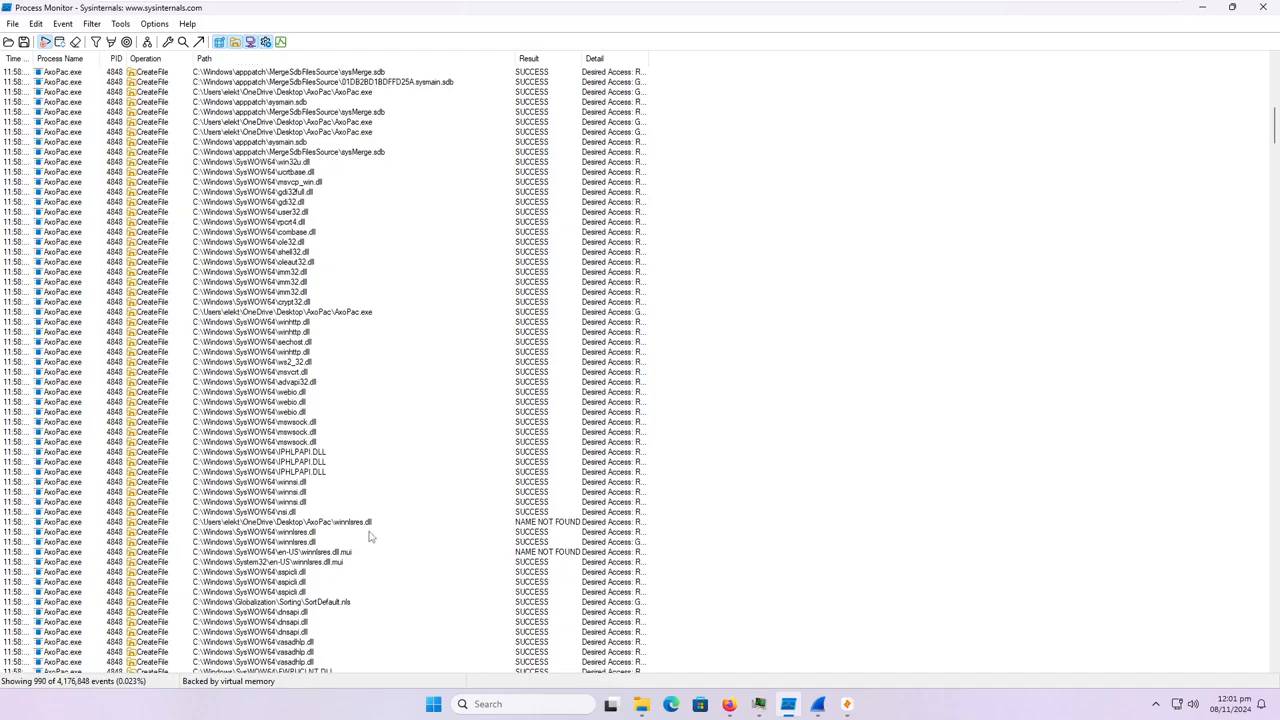
scroll(363, 533, "down", 3)
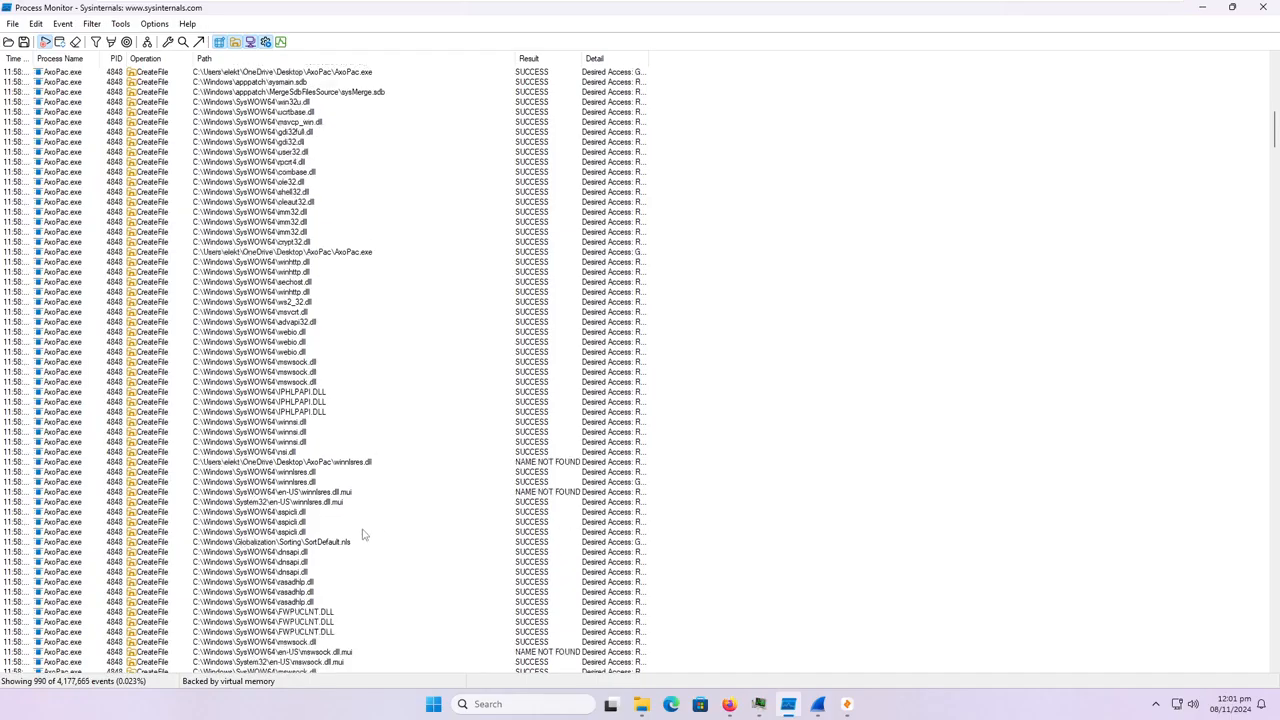
scroll(391, 498, "down", 1)
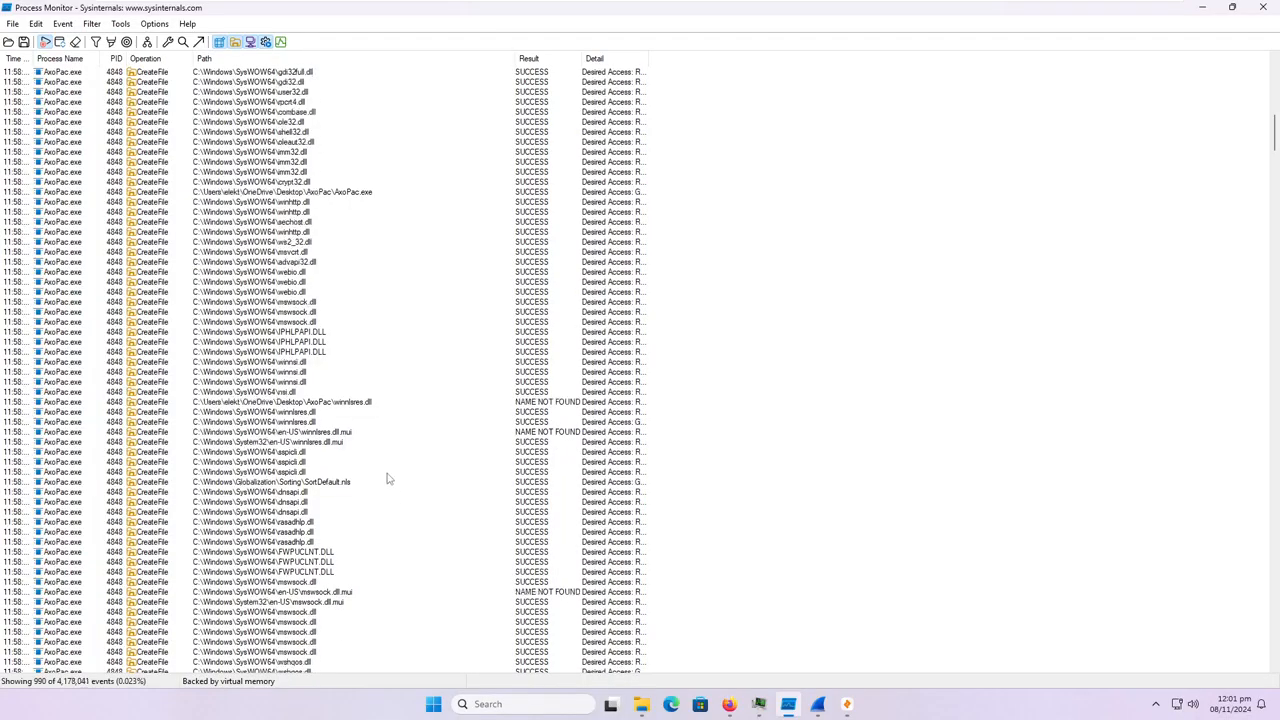
left_click(338, 433)
scroll(363, 496, "down", 2)
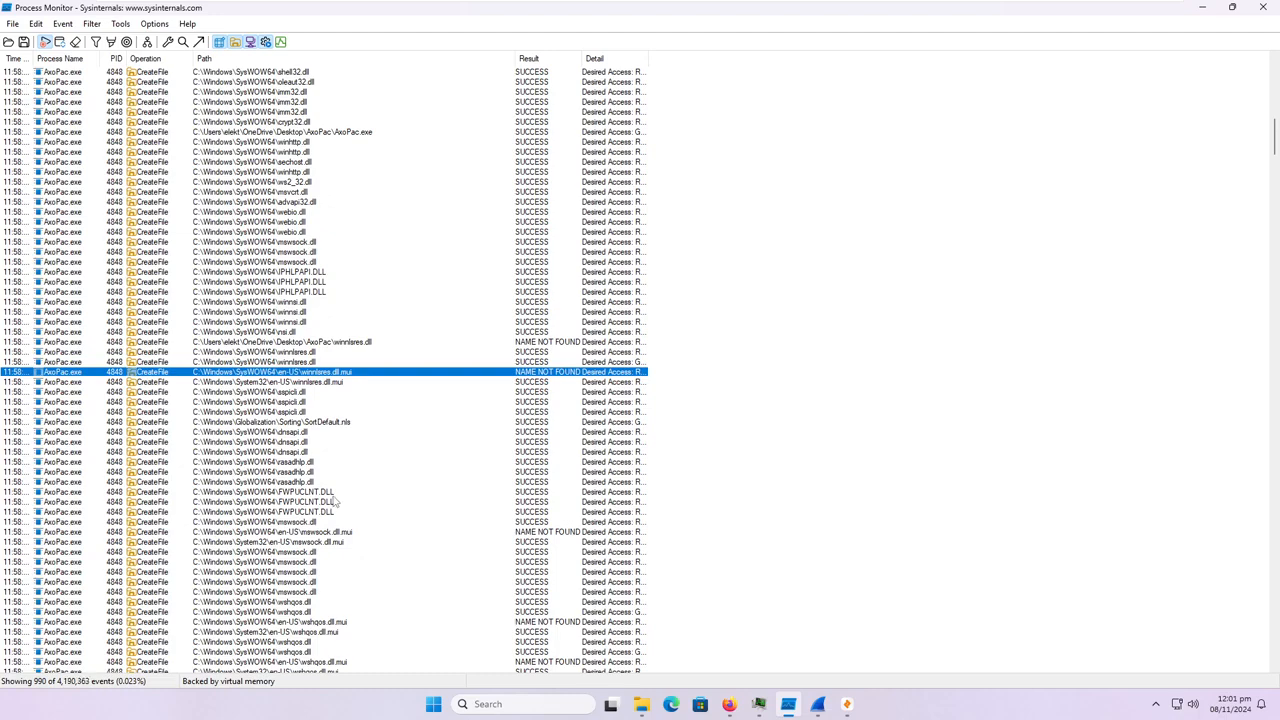
scroll(336, 502, "down", 6)
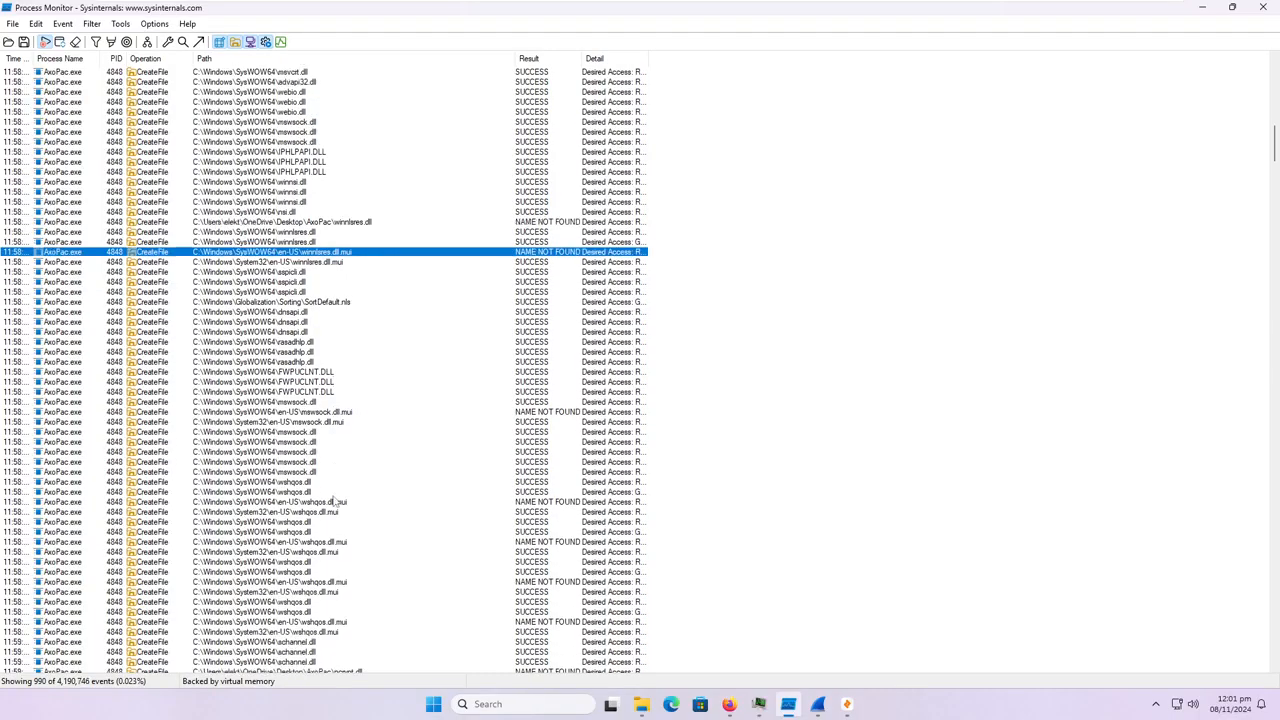
Review the file events from the wshqos.dll.mui entries through the PowerShell and wbem paths to the AppData entries.
left_click(337, 445)
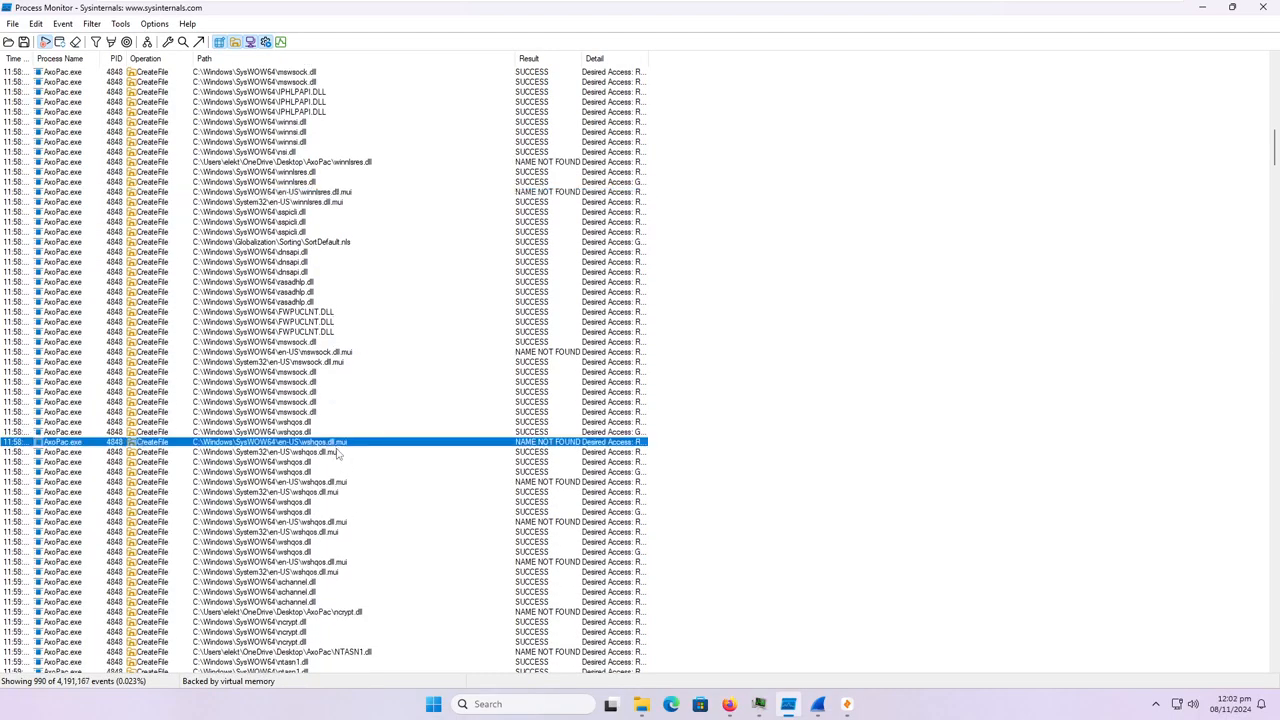
scroll(360, 497, "down", 5)
scroll(360, 500, "down", 2)
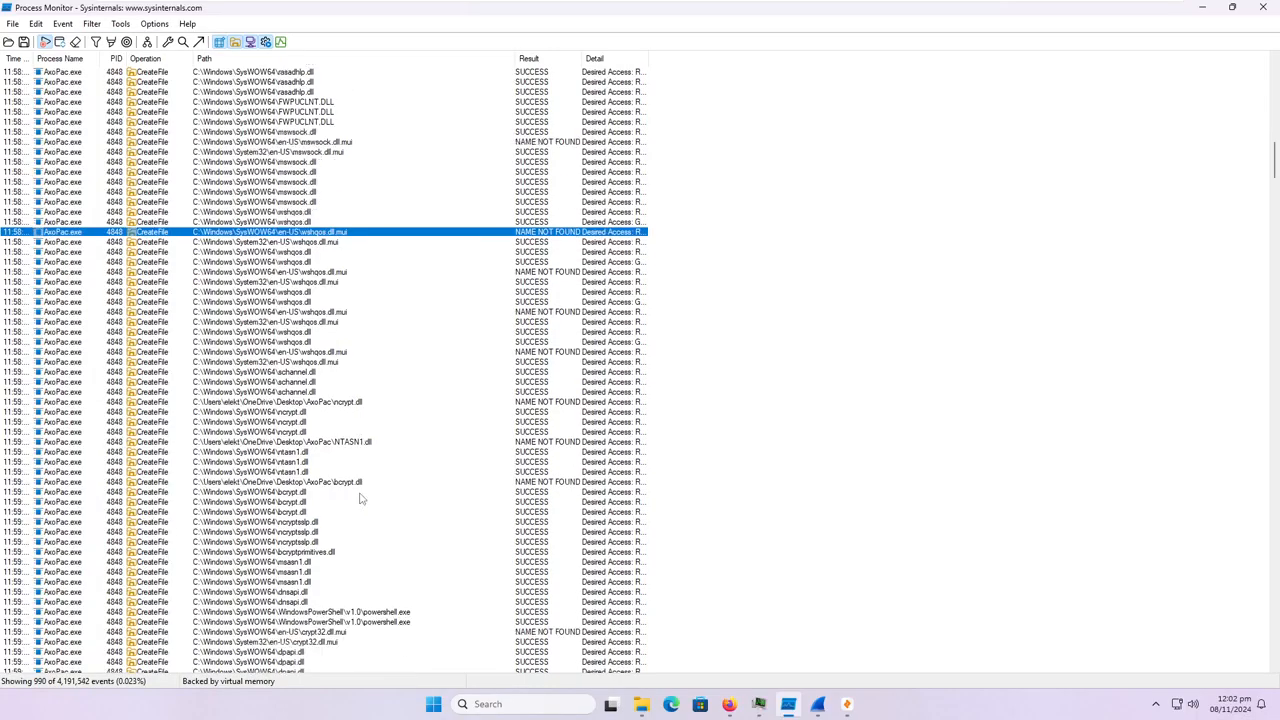
scroll(362, 504, "down", 1)
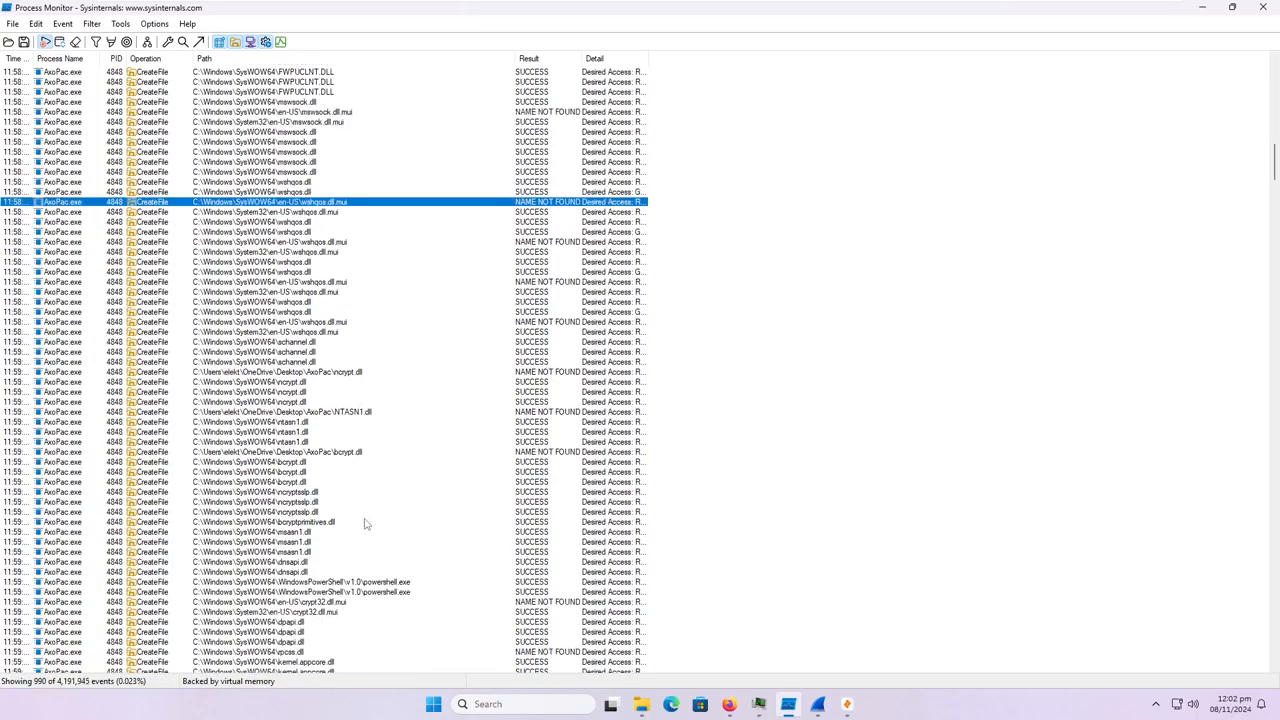
scroll(365, 523, "down", 13)
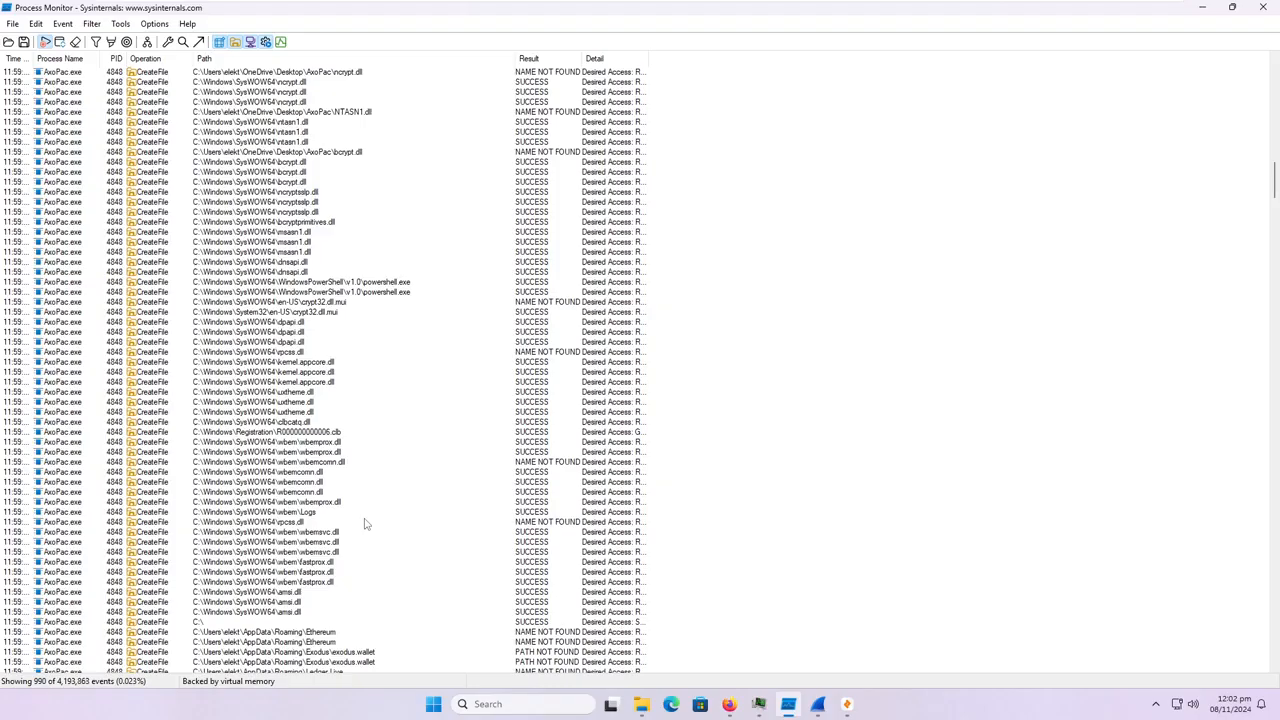
scroll(365, 523, "down", 6)
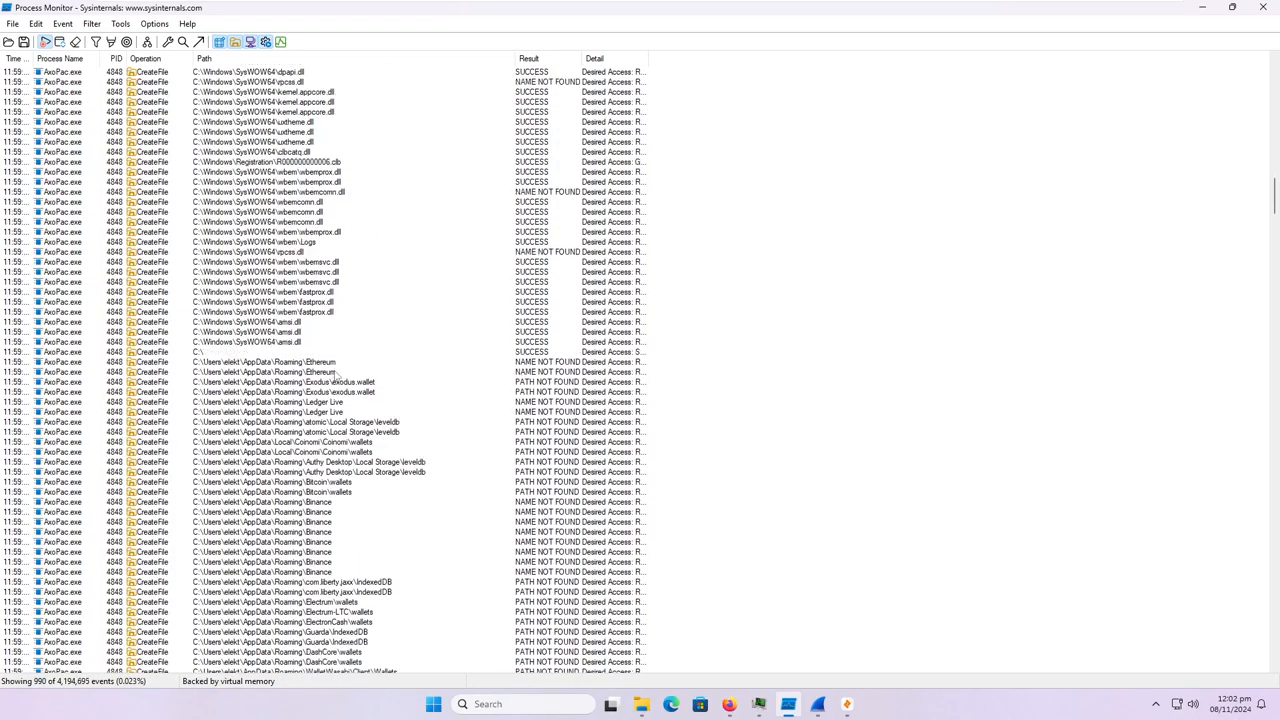
scroll(331, 375, "down", 1)
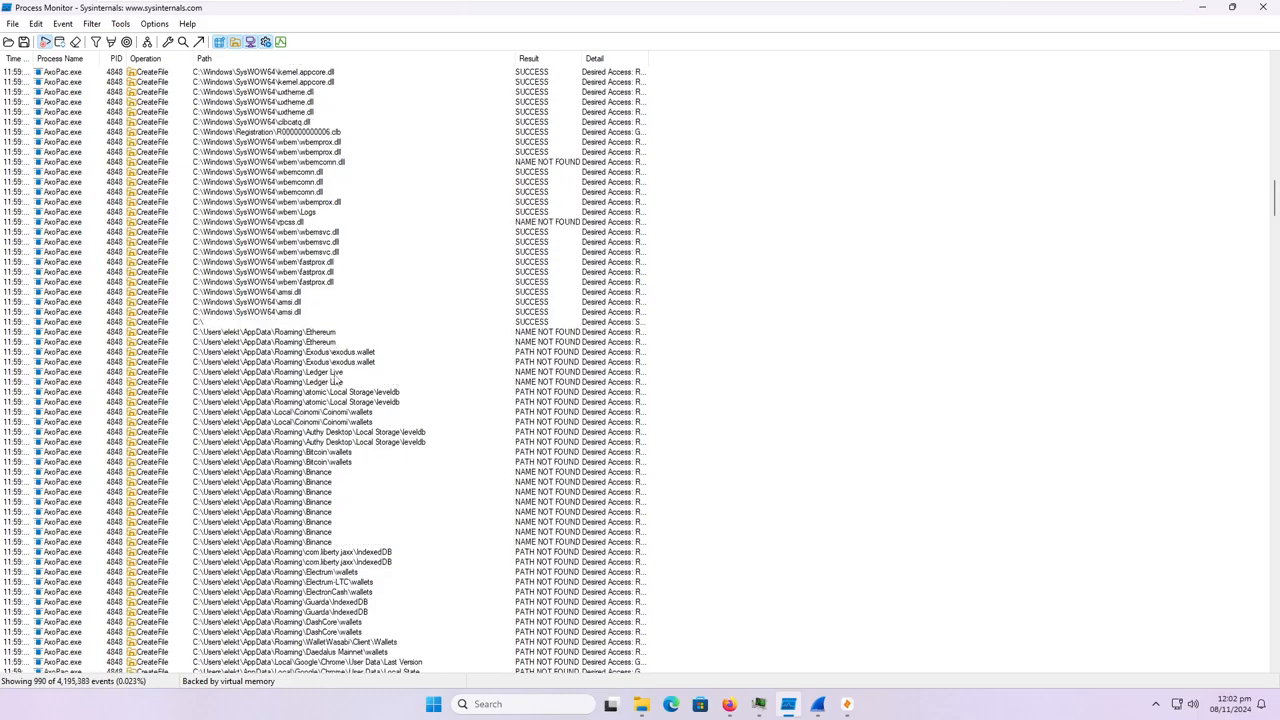
scroll(335, 381, "down", 1)
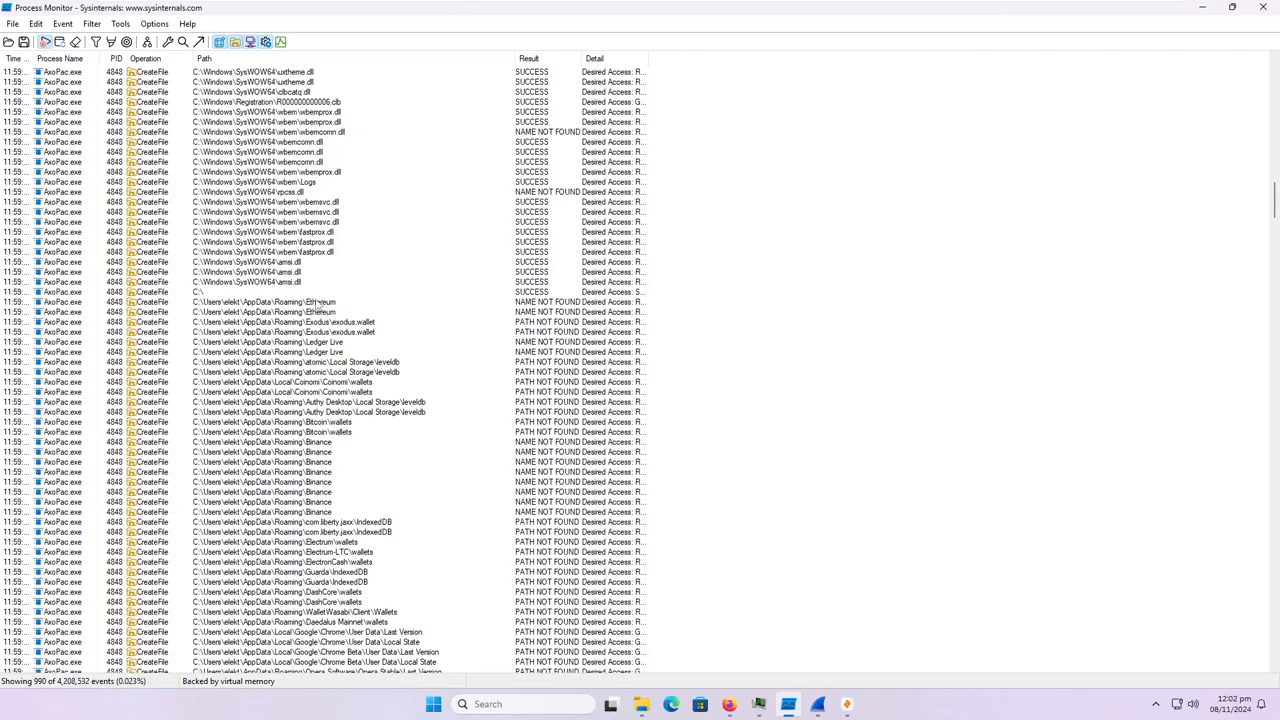
Inspect the AppData entries for Ethereum, Exodus, Ledger Live, atomic, Coinomi, Authy Desktop, Bitcoin and Binance one after another.
left_click(319, 303)
left_click(331, 322)
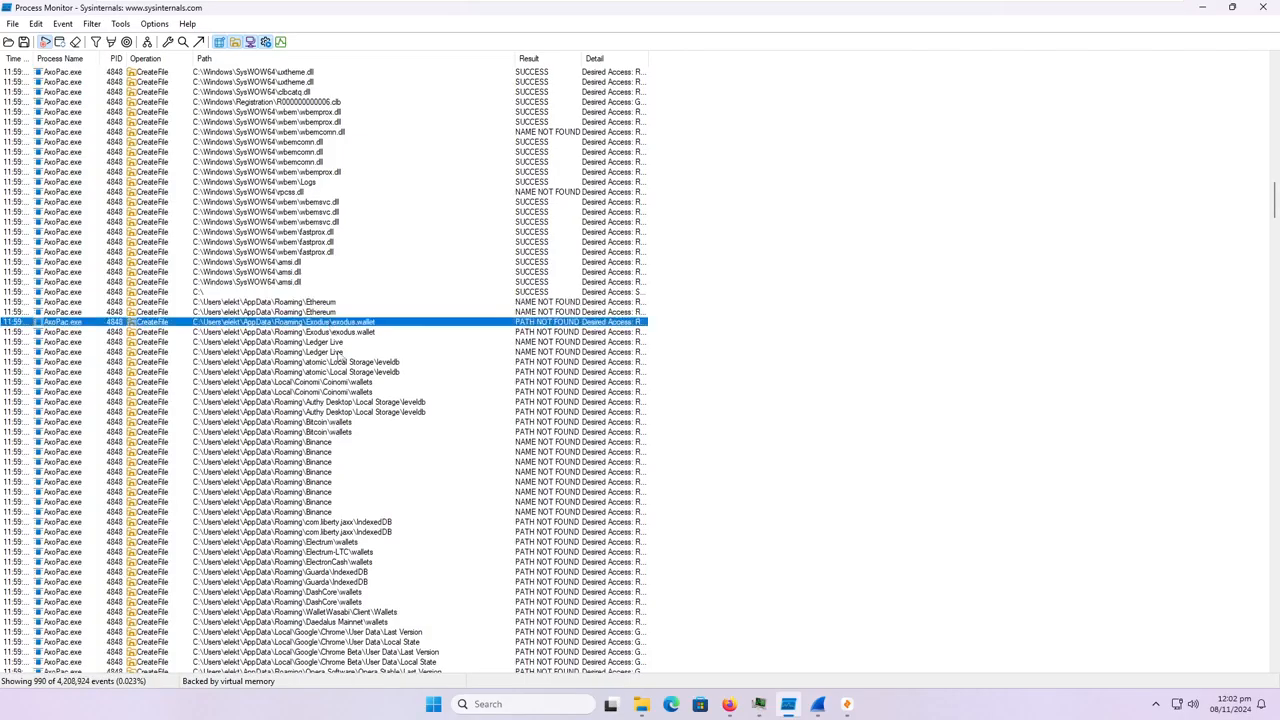
left_click(339, 343)
left_click(355, 373)
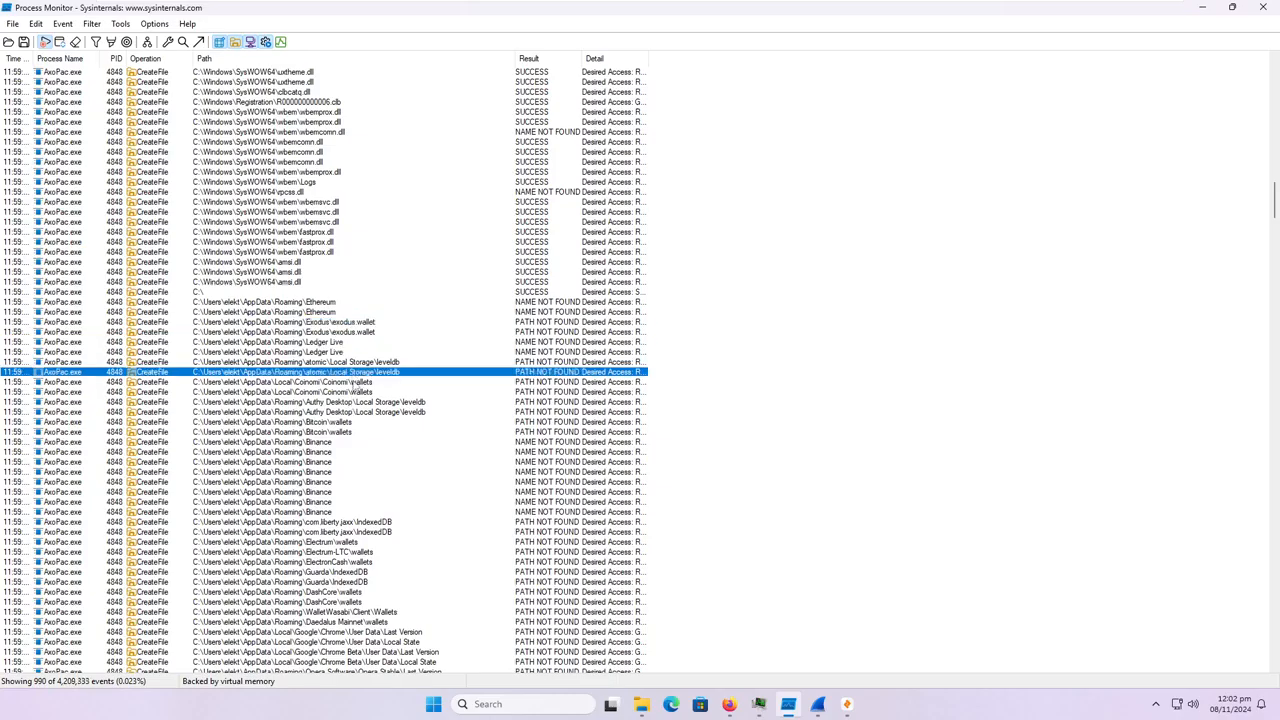
left_click(355, 401)
left_click(352, 391)
left_click(351, 402)
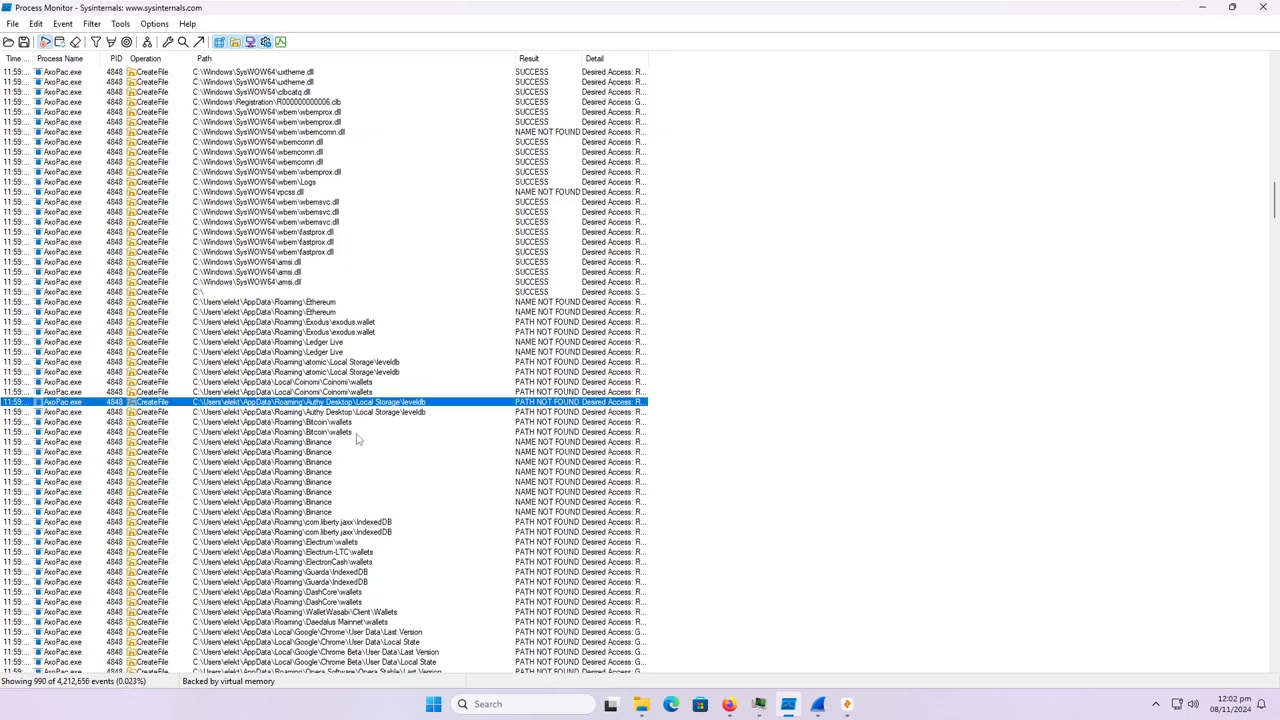
left_click(350, 423)
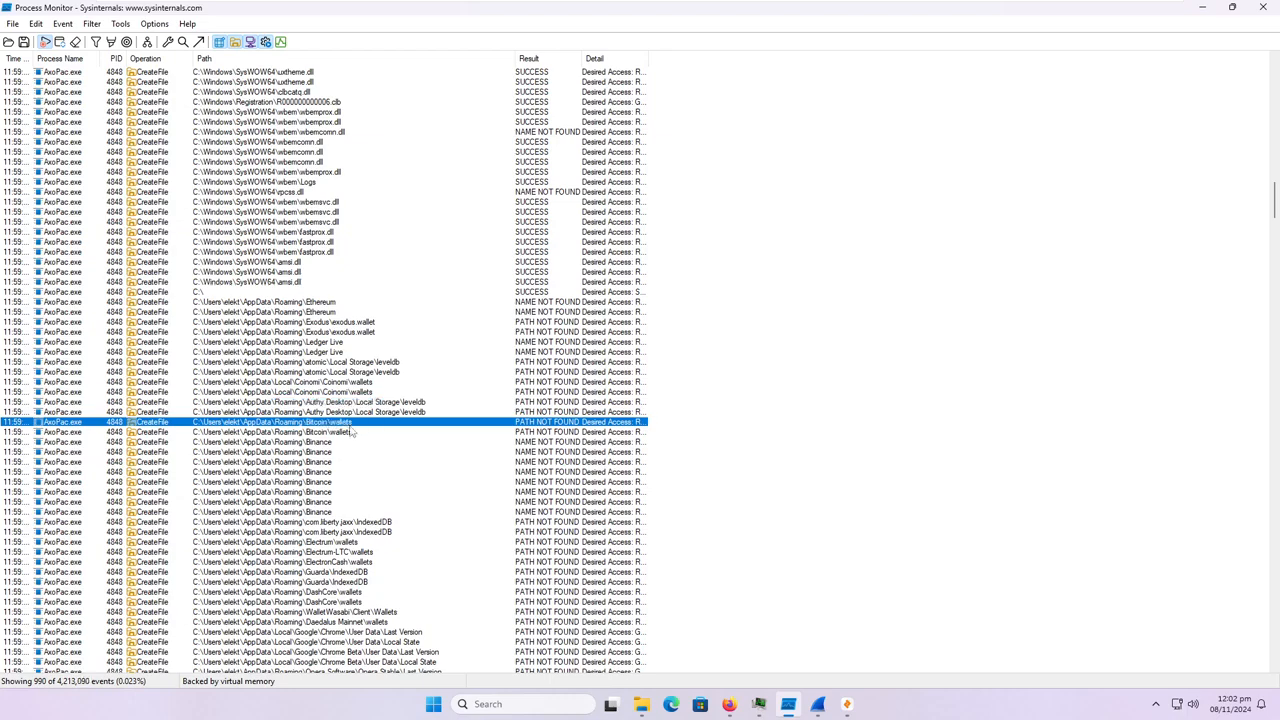
left_click(344, 452)
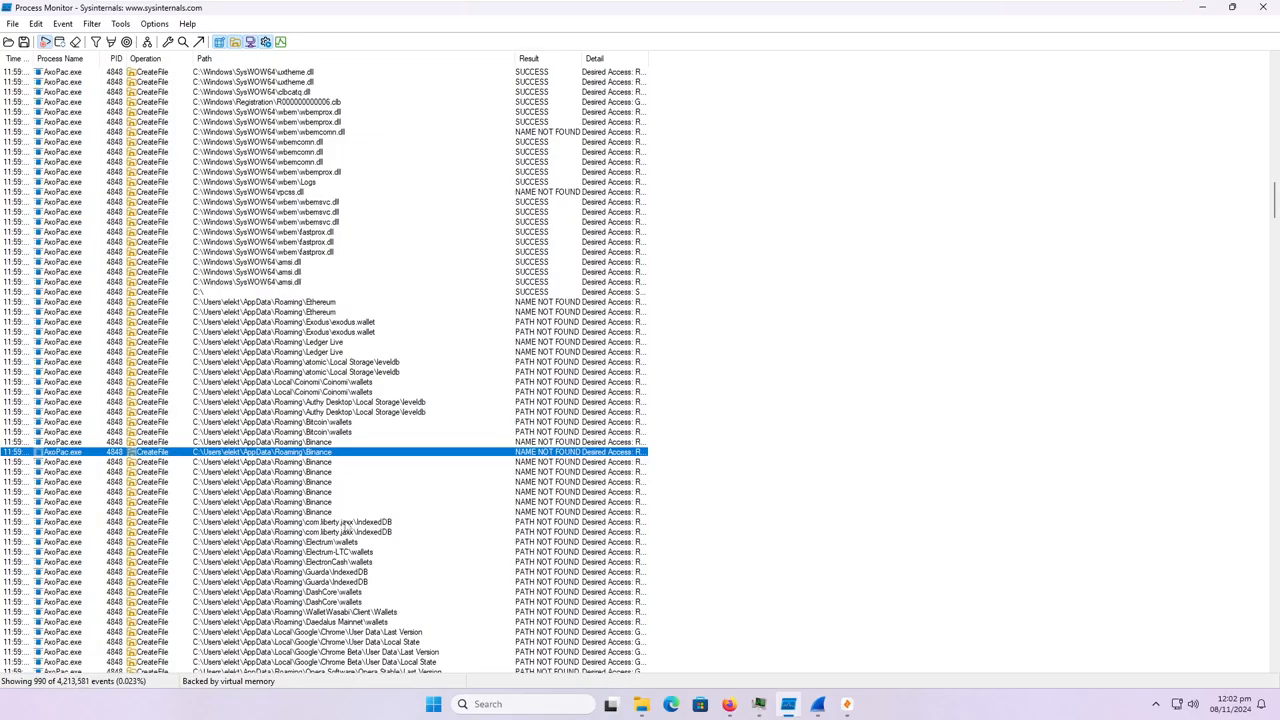
Inspect the wallet path entries for com.liberty.jaxx, Electrum, Electrum-LTC, ElectronCash, Guarda, DashCore, WalletWasabi and Daedalus Mainnet.
left_click(346, 522)
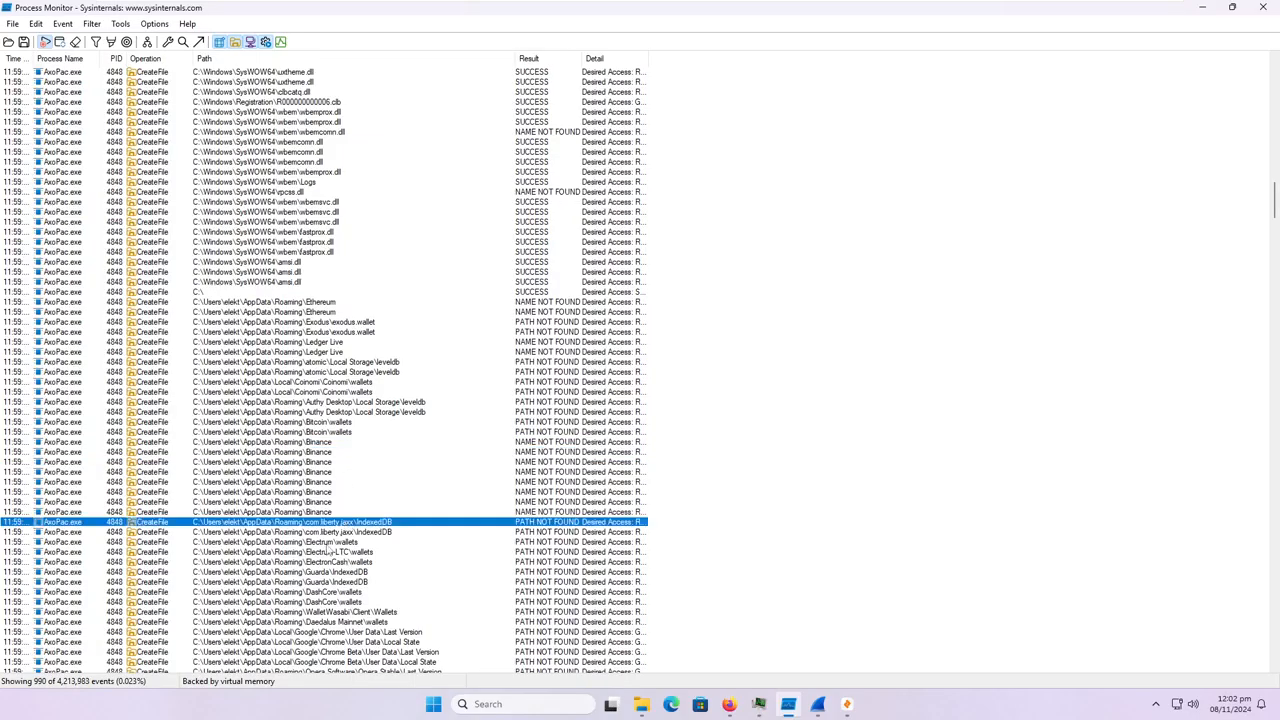
left_click(333, 545)
left_click(342, 553)
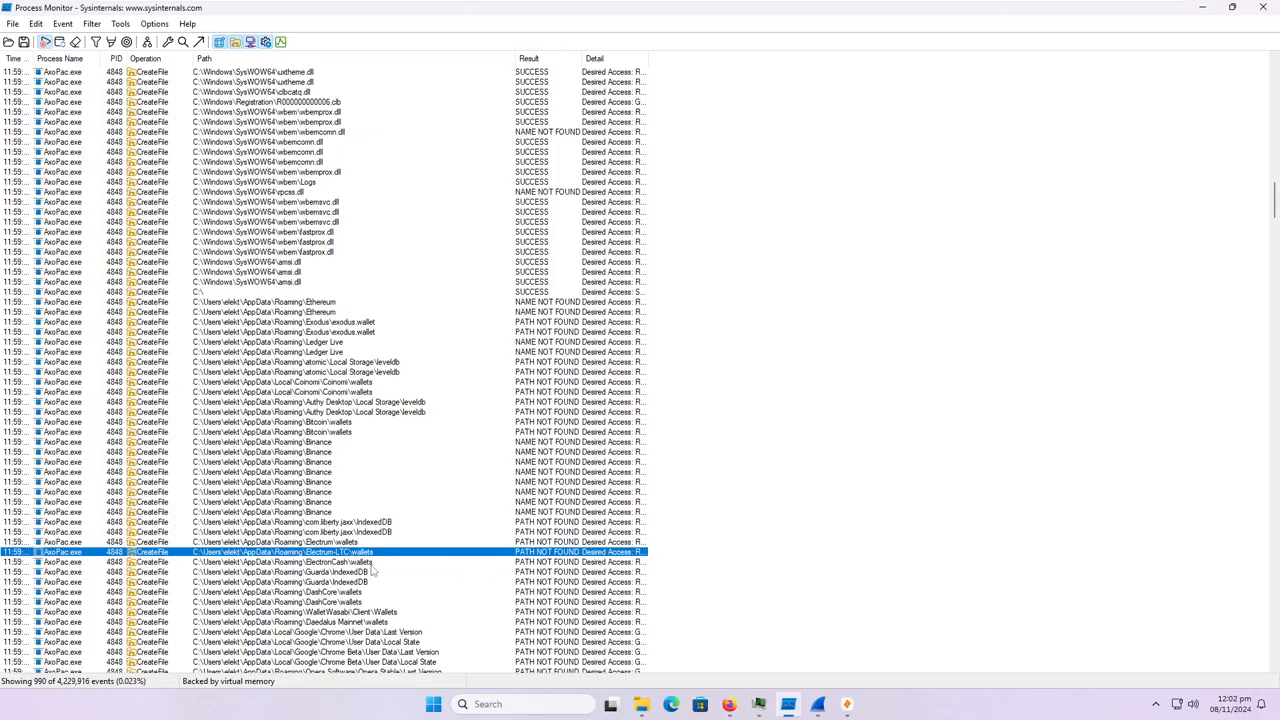
left_click(365, 564)
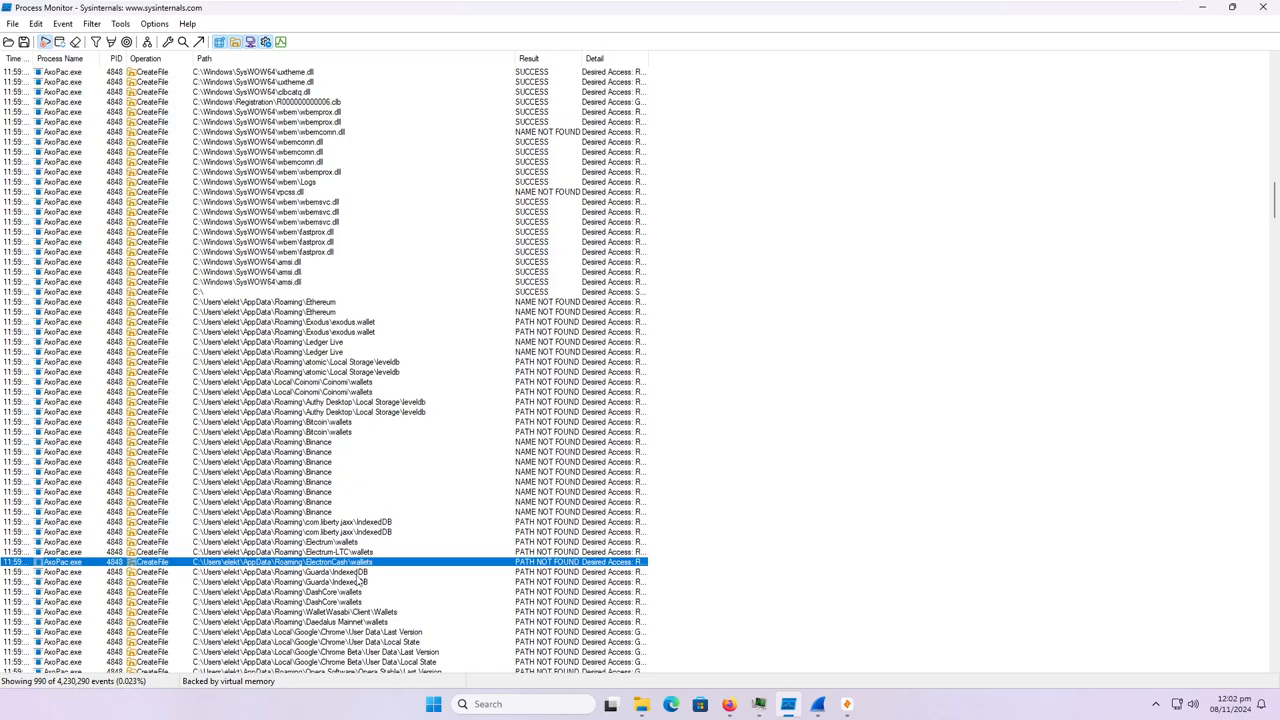
left_click(358, 574)
left_click(360, 595)
scroll(360, 595, "down", 6)
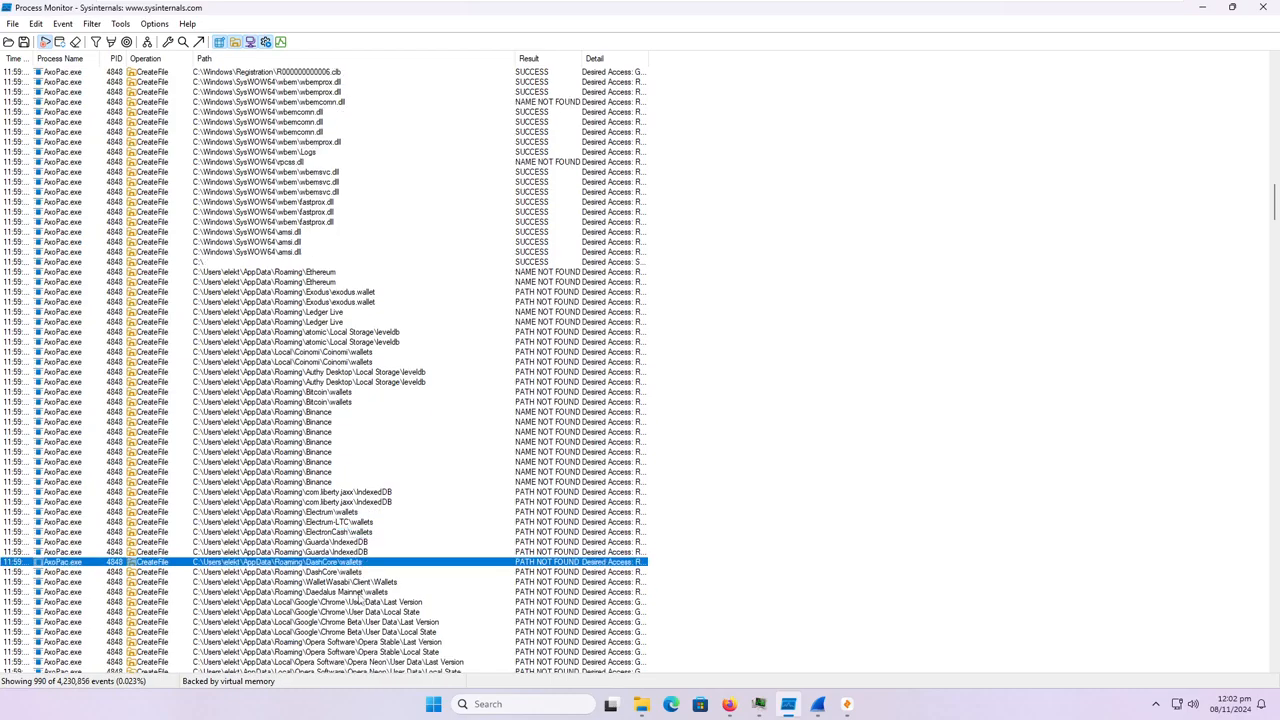
left_click(349, 434)
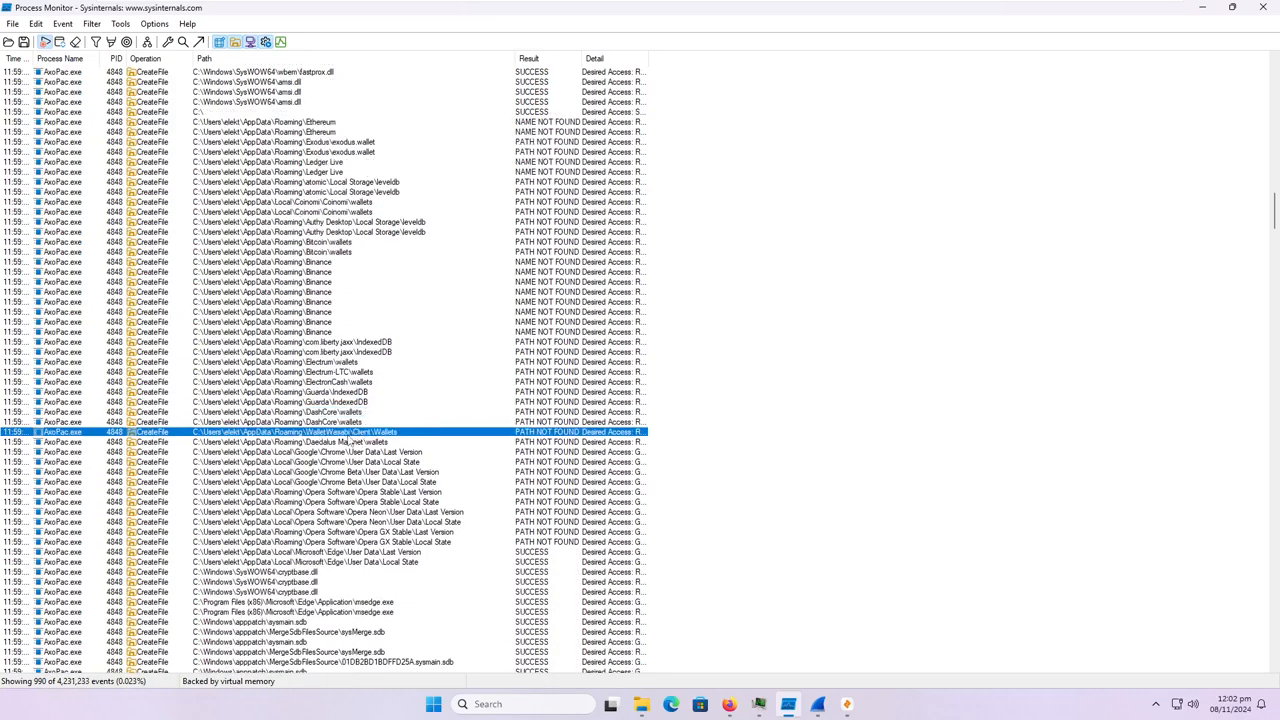
left_click(352, 443)
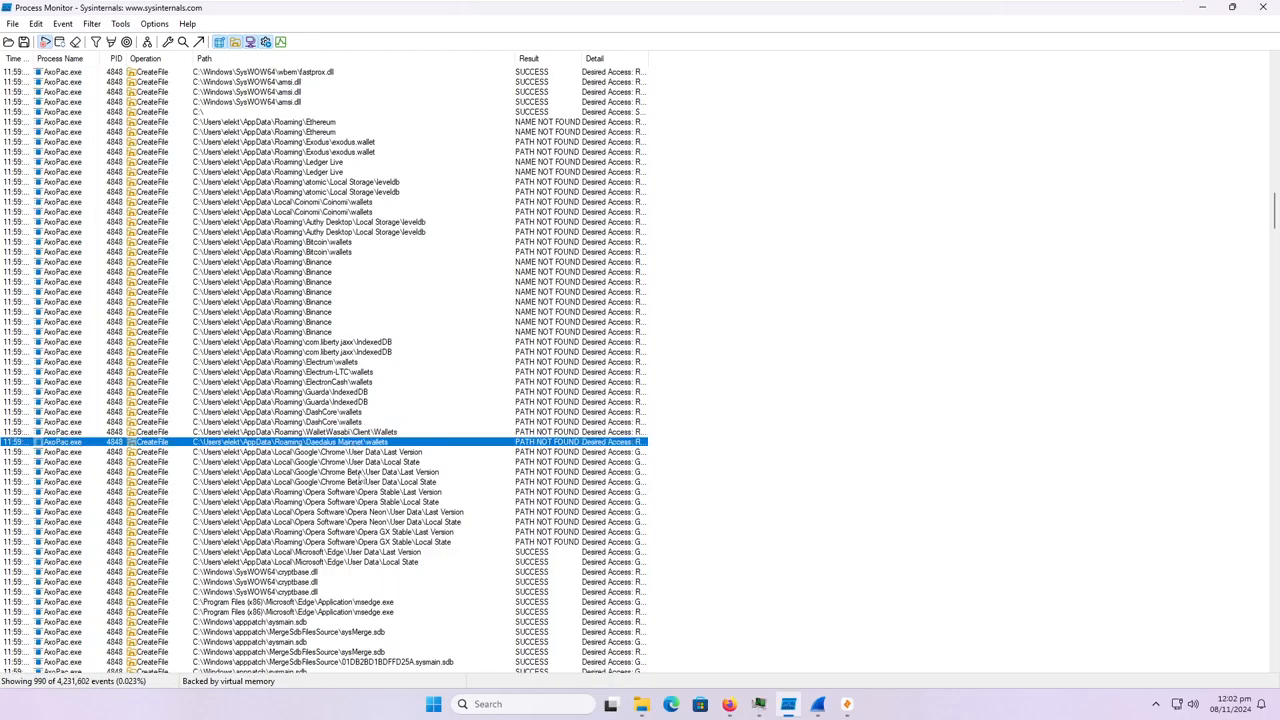
Inspect the browser User Data entries for Google Chrome, Opera Neon and Microsoft Edge.
left_click(356, 453)
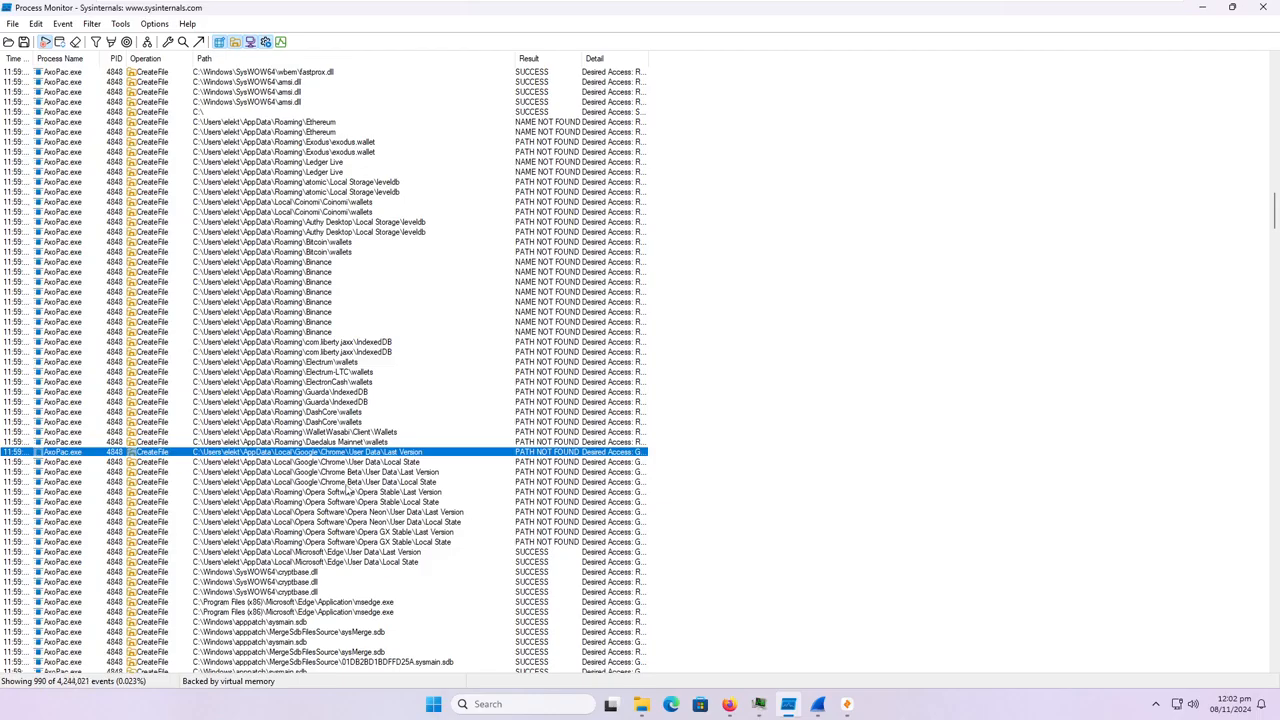
left_click(350, 522)
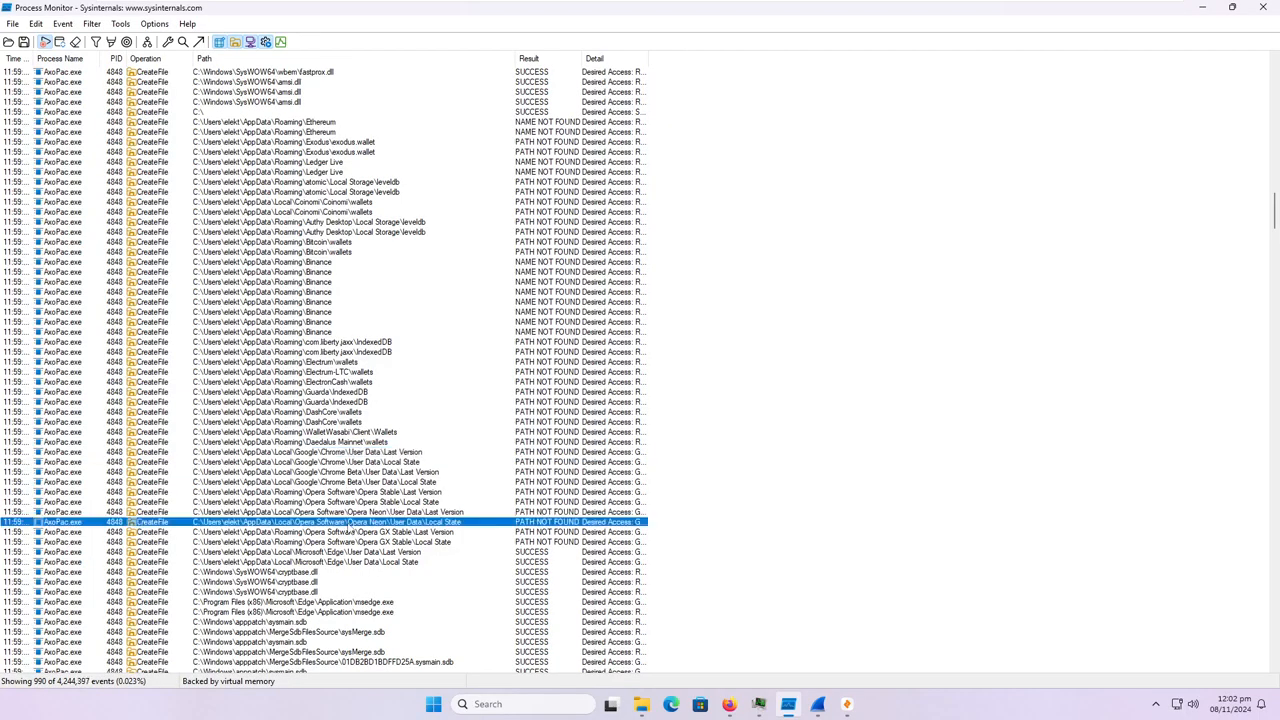
scroll(352, 560, "down", 1)
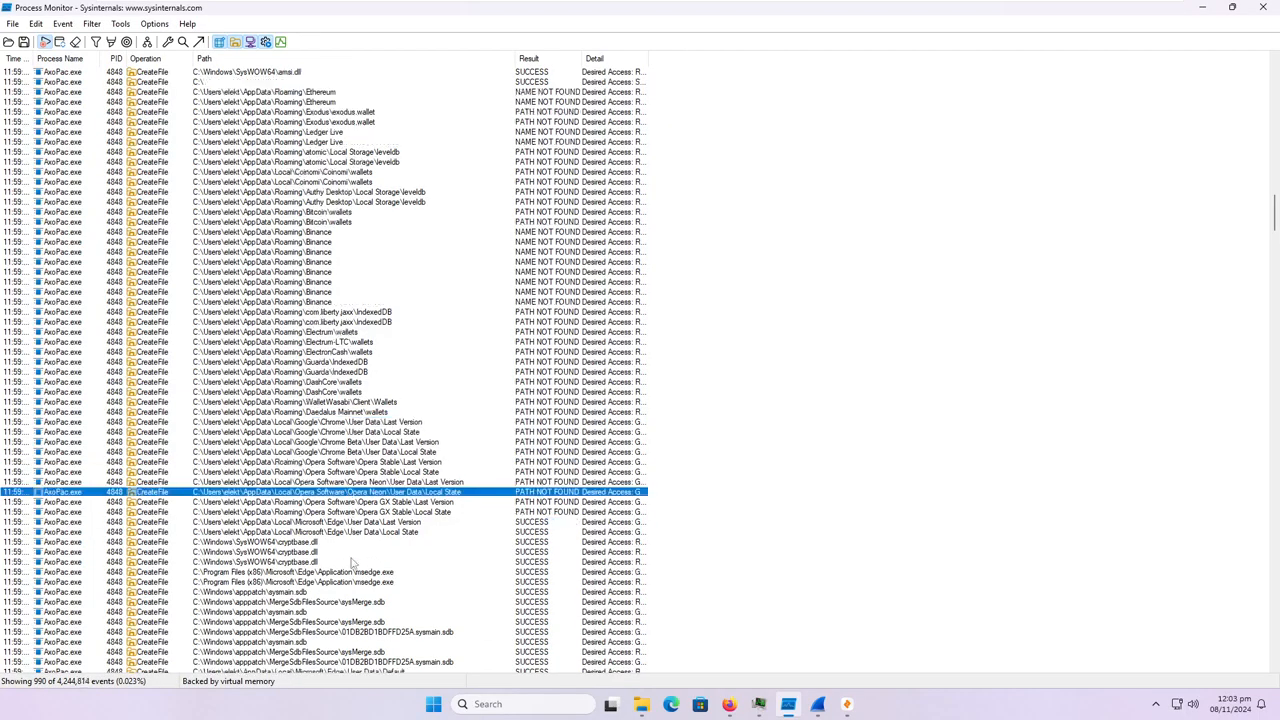
left_click(352, 535)
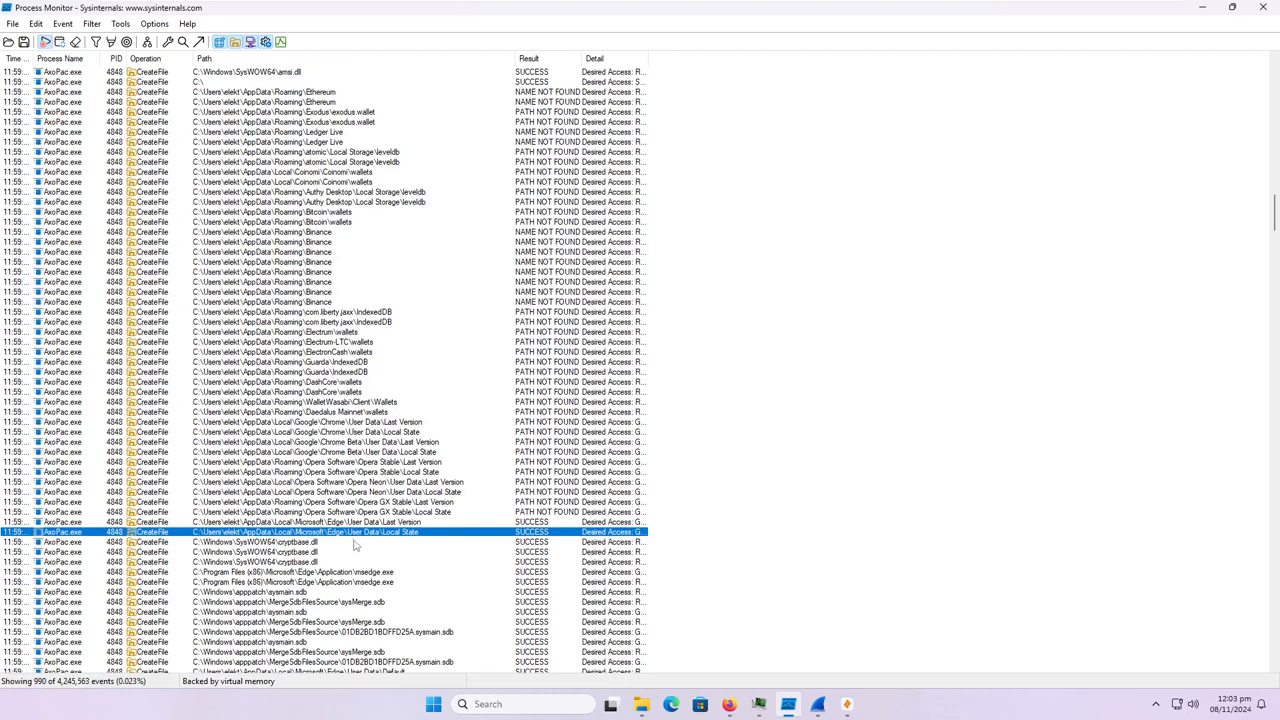
Examine the Microsoft Edge Default profile entries, from Local Extension Settings through History, Login Data and Network Cookies, selecting Login Data For Account.
scroll(355, 545, "down", 2)
scroll(321, 611, "down", 1)
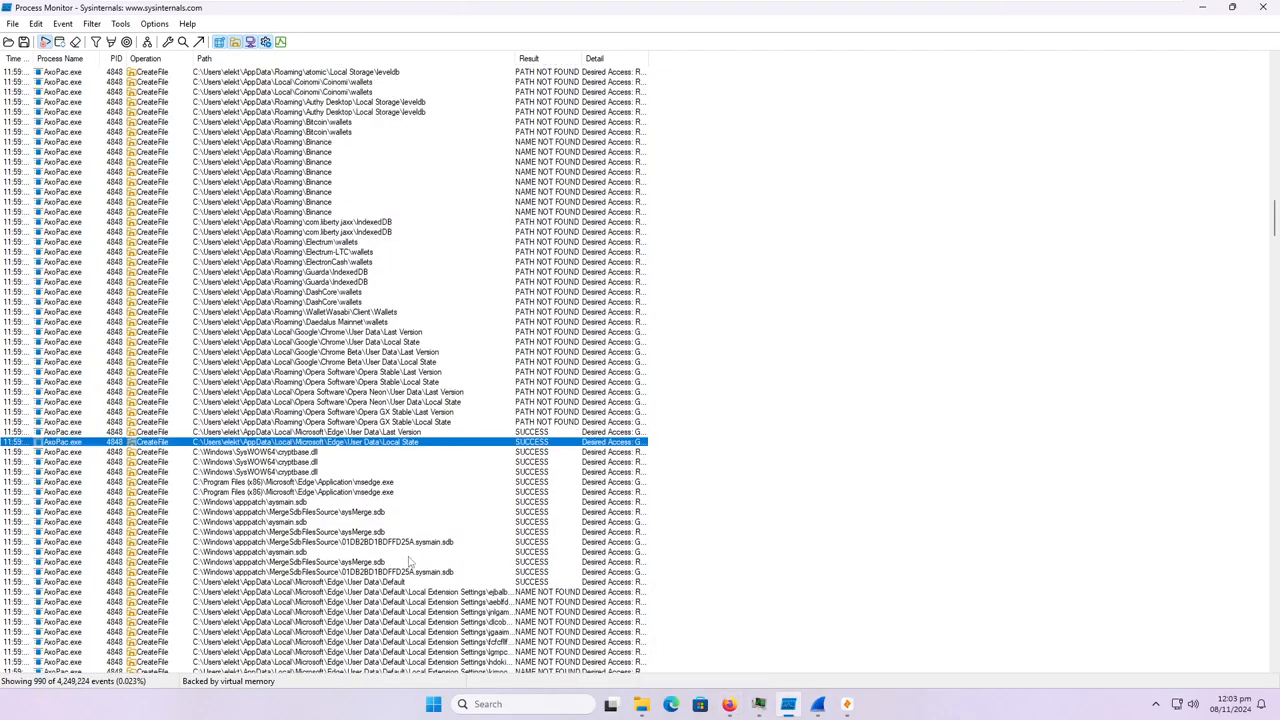
scroll(407, 560, "down", 2)
scroll(408, 560, "down", 3)
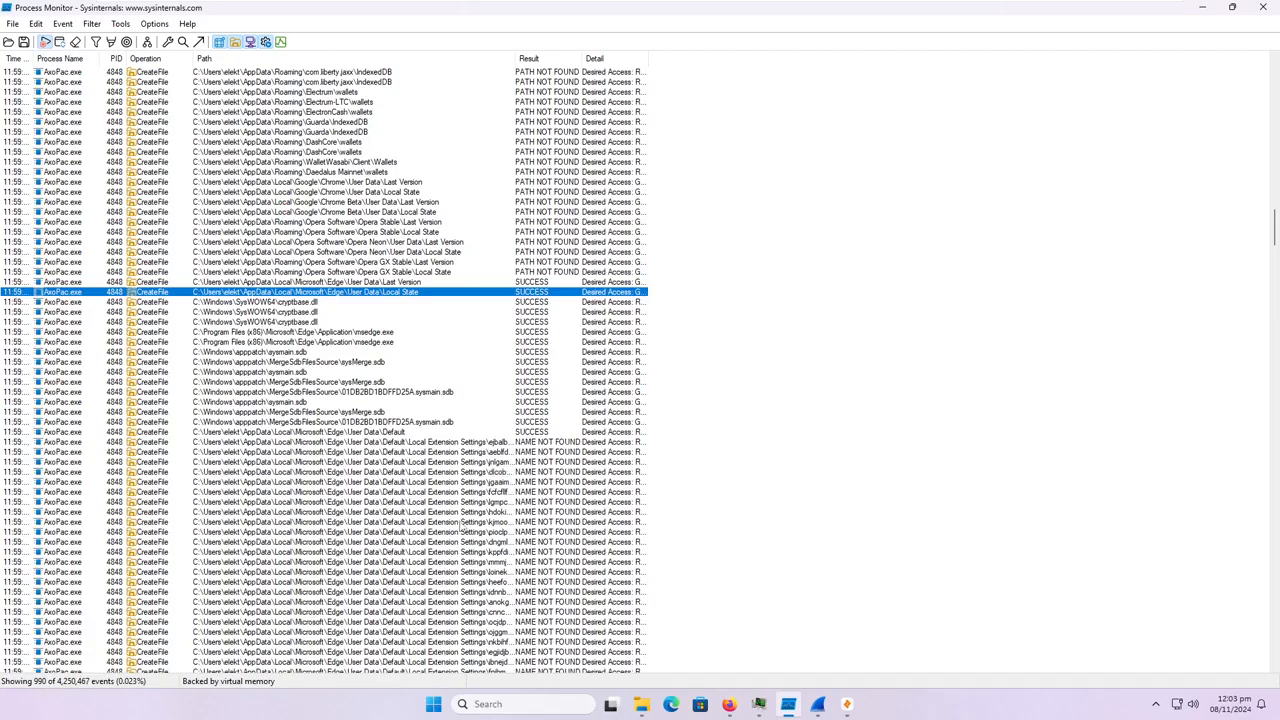
scroll(463, 594, "down", 7)
scroll(465, 594, "down", 20)
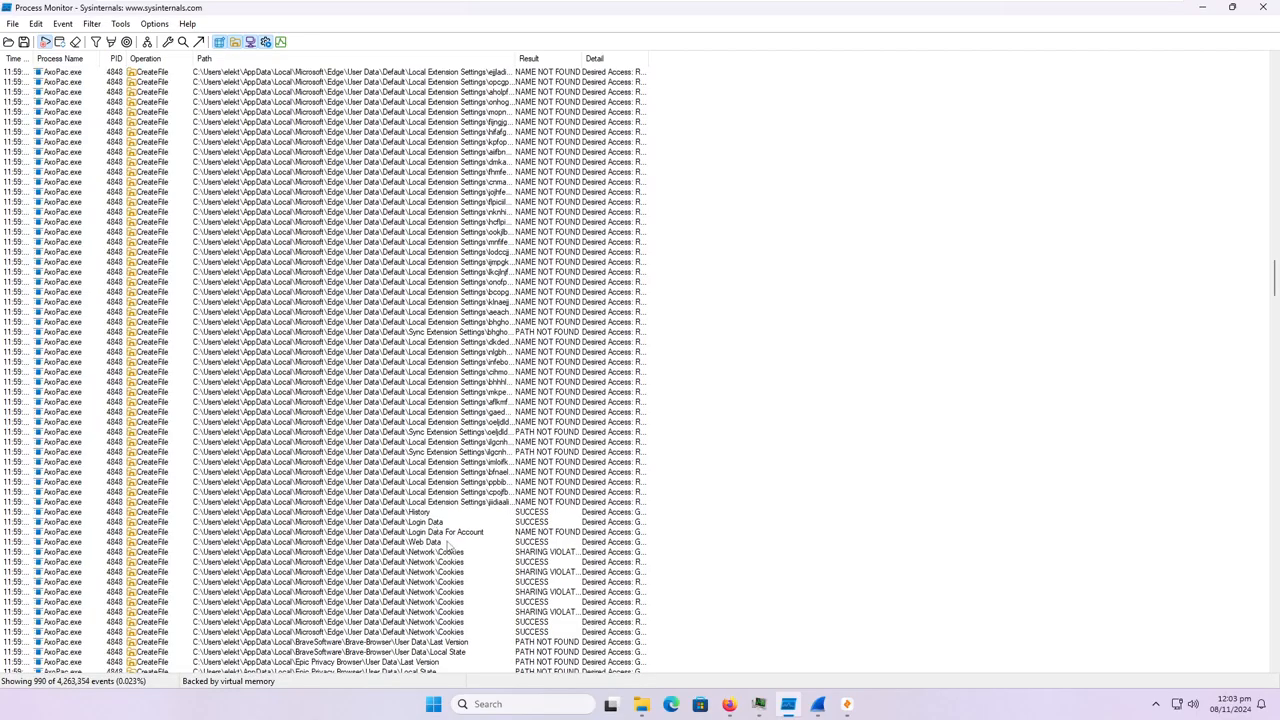
left_click(442, 533)
Inspect the User Data entries for Brave-Browser, Epic Privacy Browser, Vivaldi, Maxthon, Iridium and AVG Browser one after another.
scroll(465, 612, "down", 4)
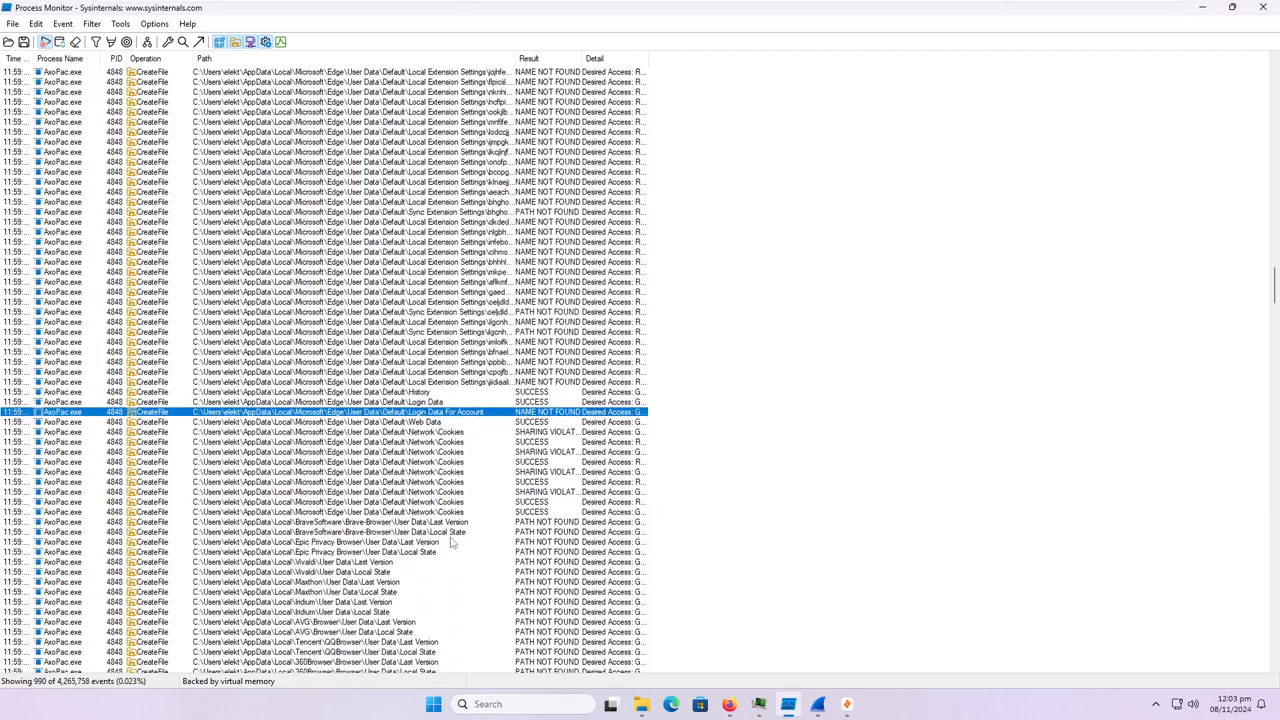
left_click(355, 522)
left_click(356, 544)
scroll(356, 548, "down", 2)
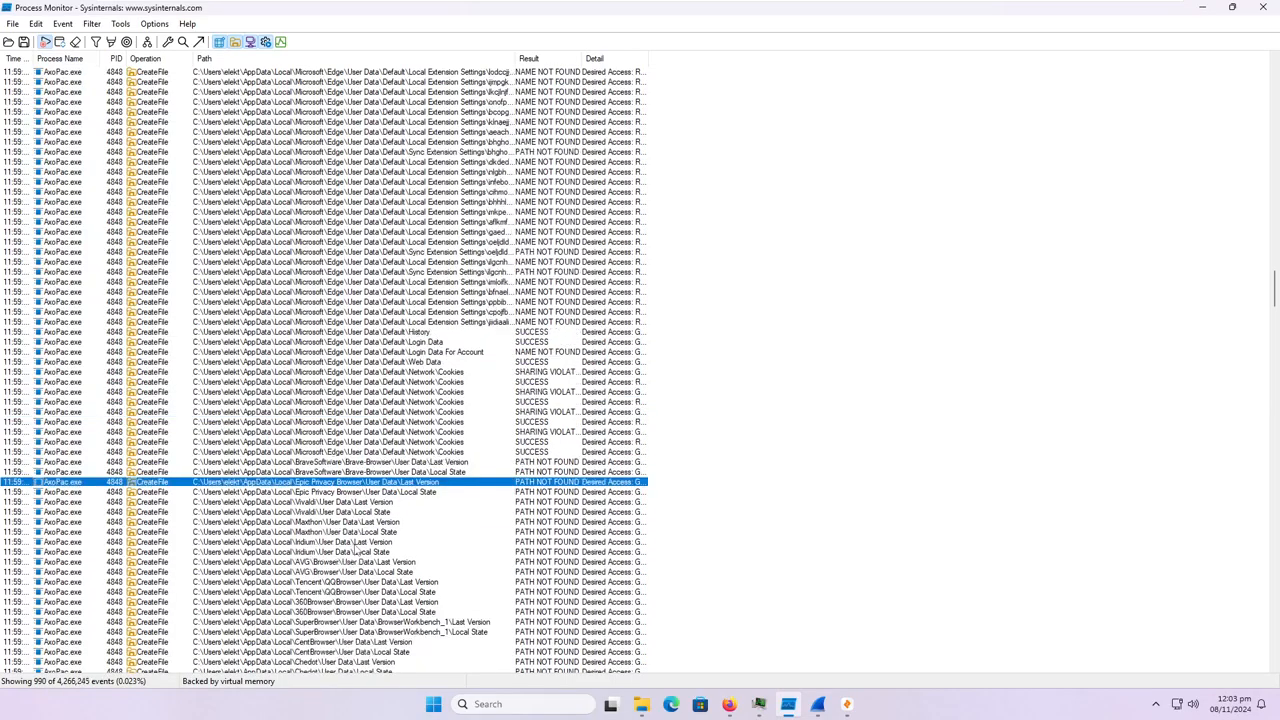
left_click(352, 514)
left_click(346, 534)
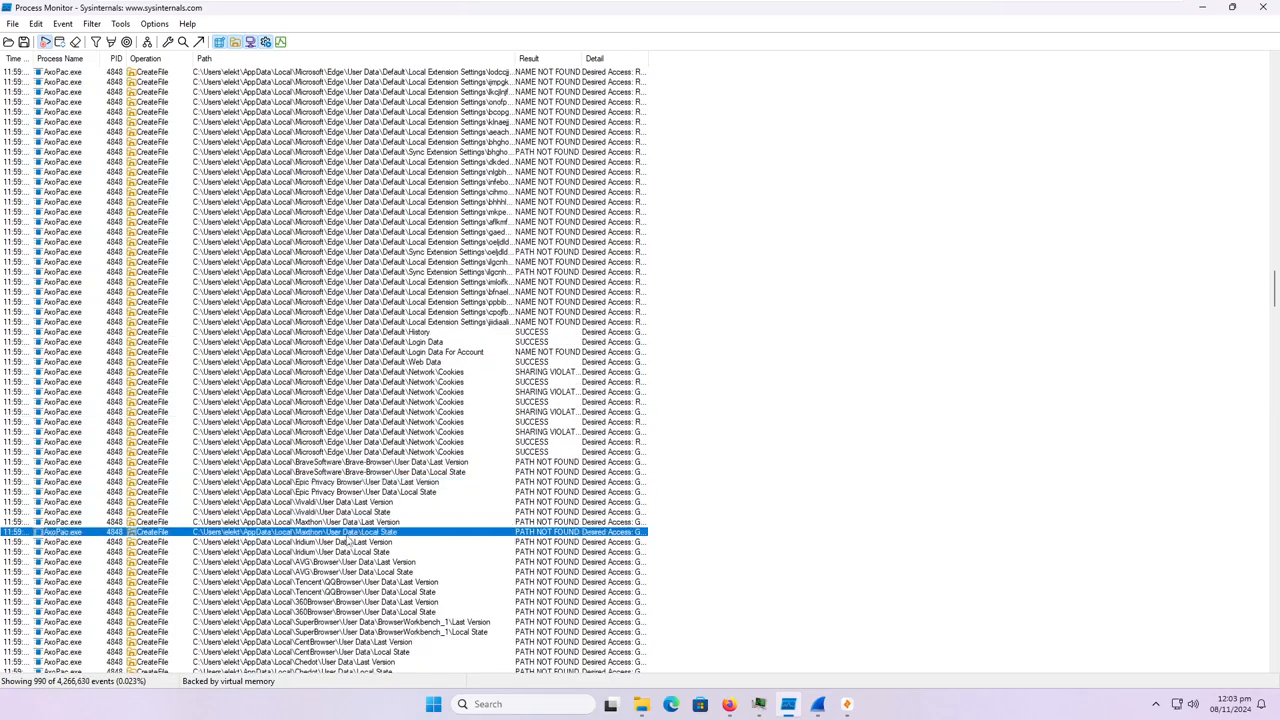
left_click(345, 551)
scroll(343, 550, "down", 1)
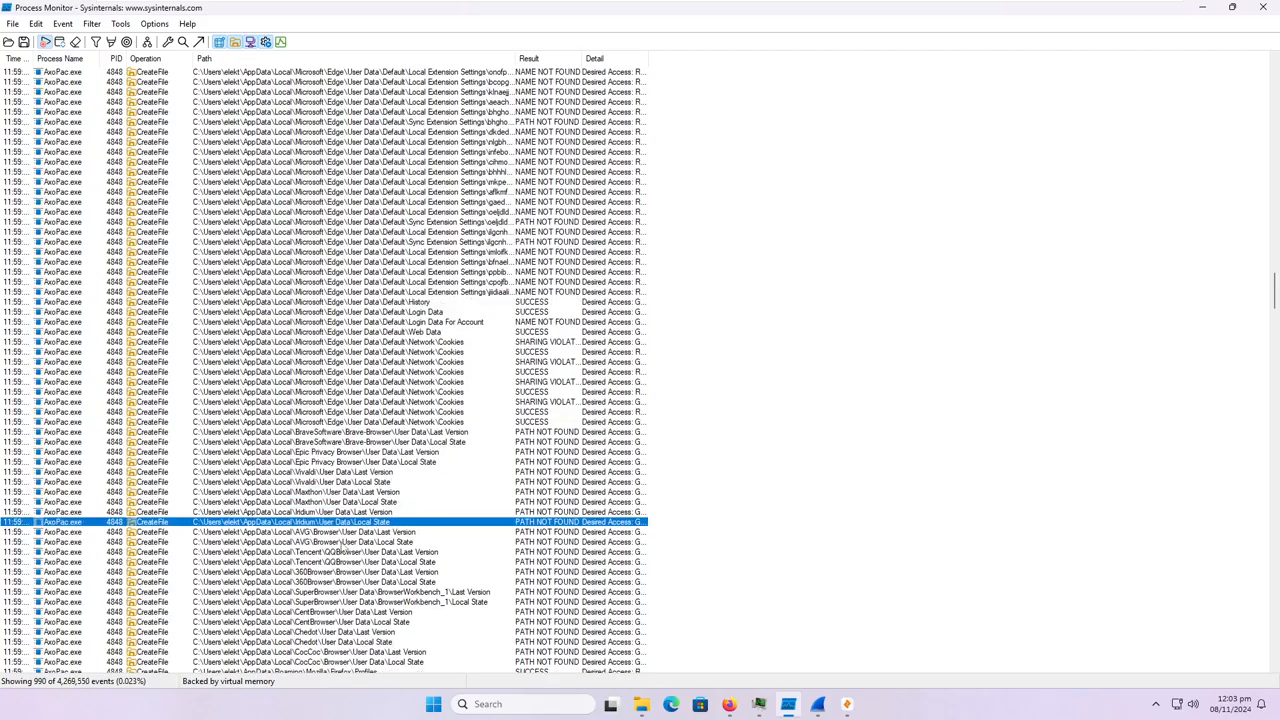
left_click(343, 533)
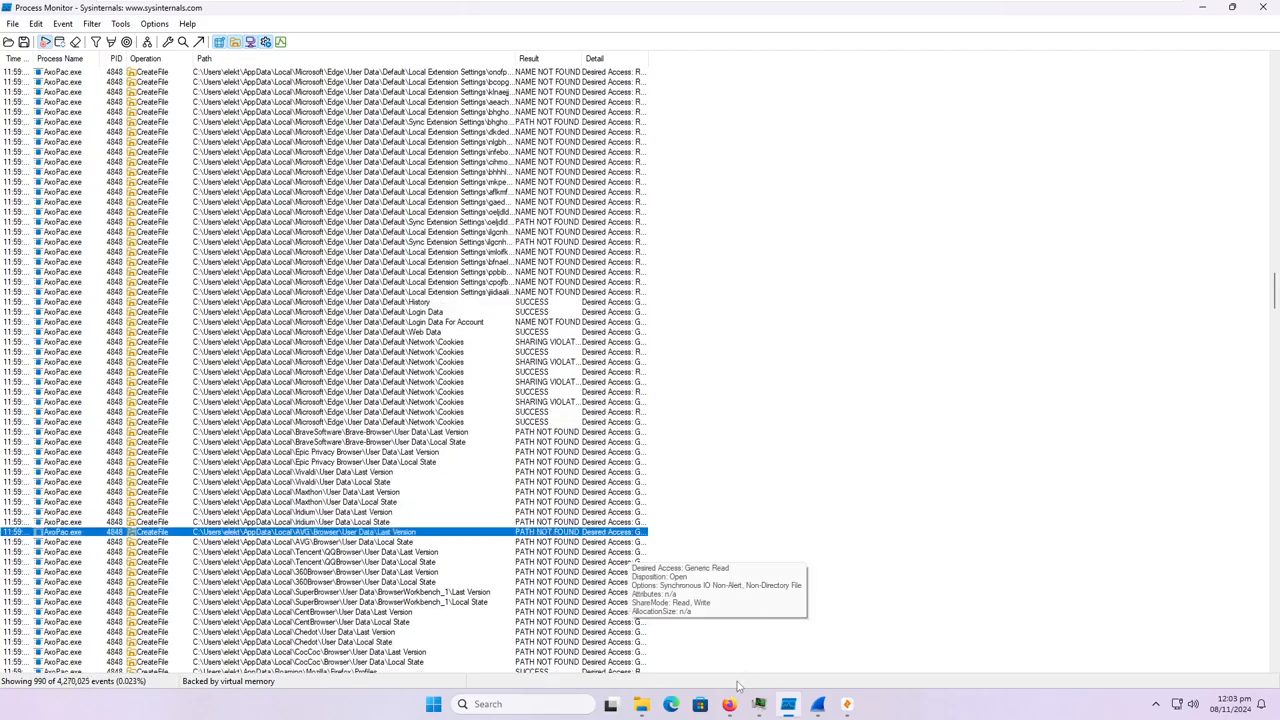
Search the web in Firefox for "avg browser", close the results and return to Process Monitor.
left_click(729, 704)
left_click(193, 15)
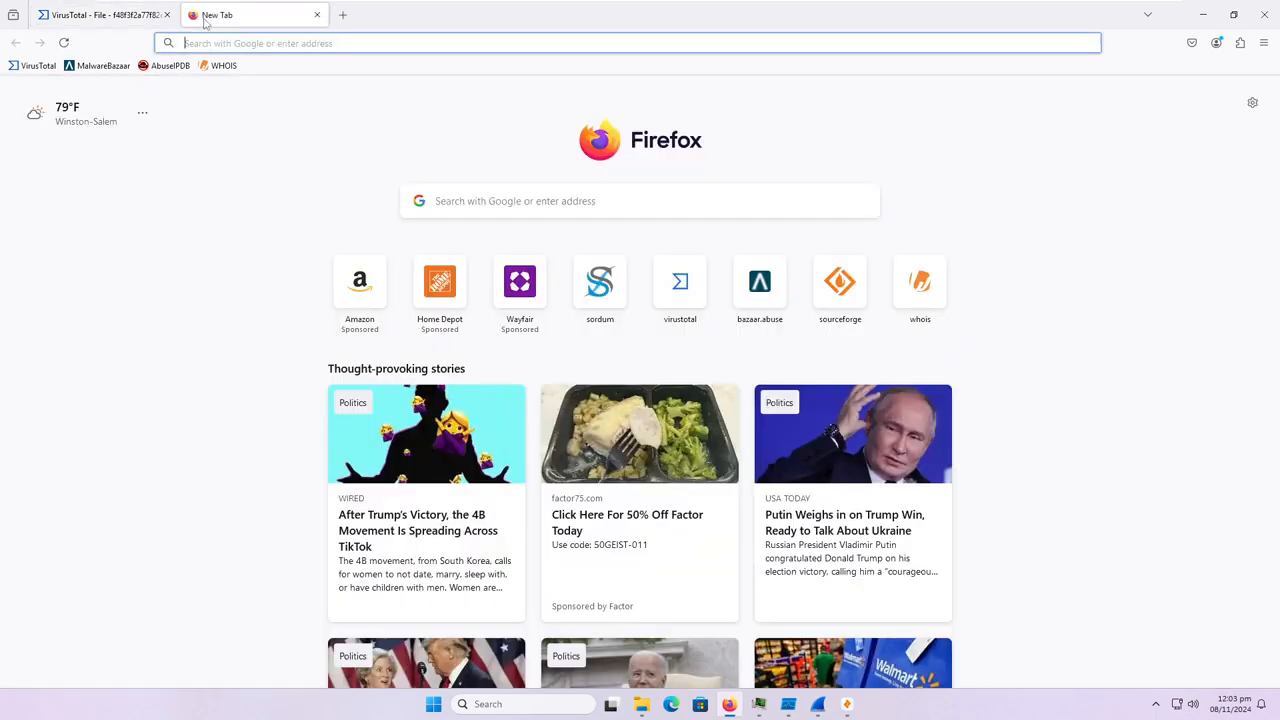
type("avg browser")
key("Return")
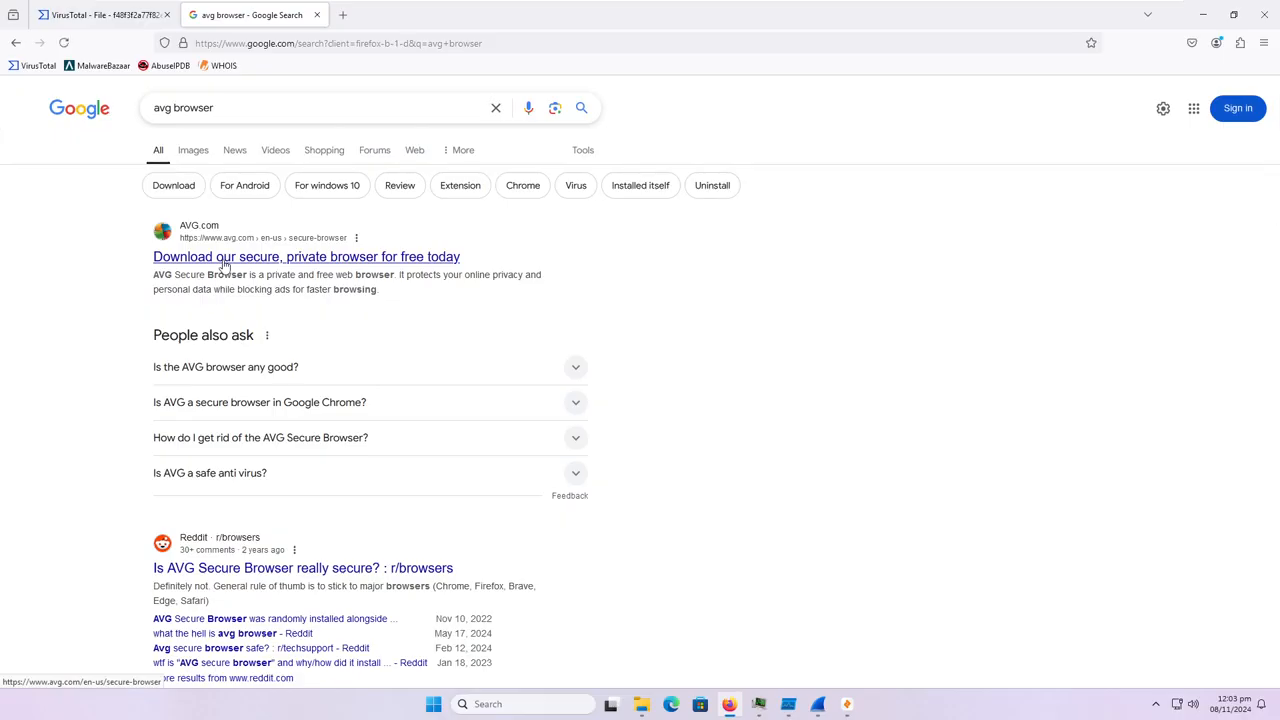
left_click(317, 15)
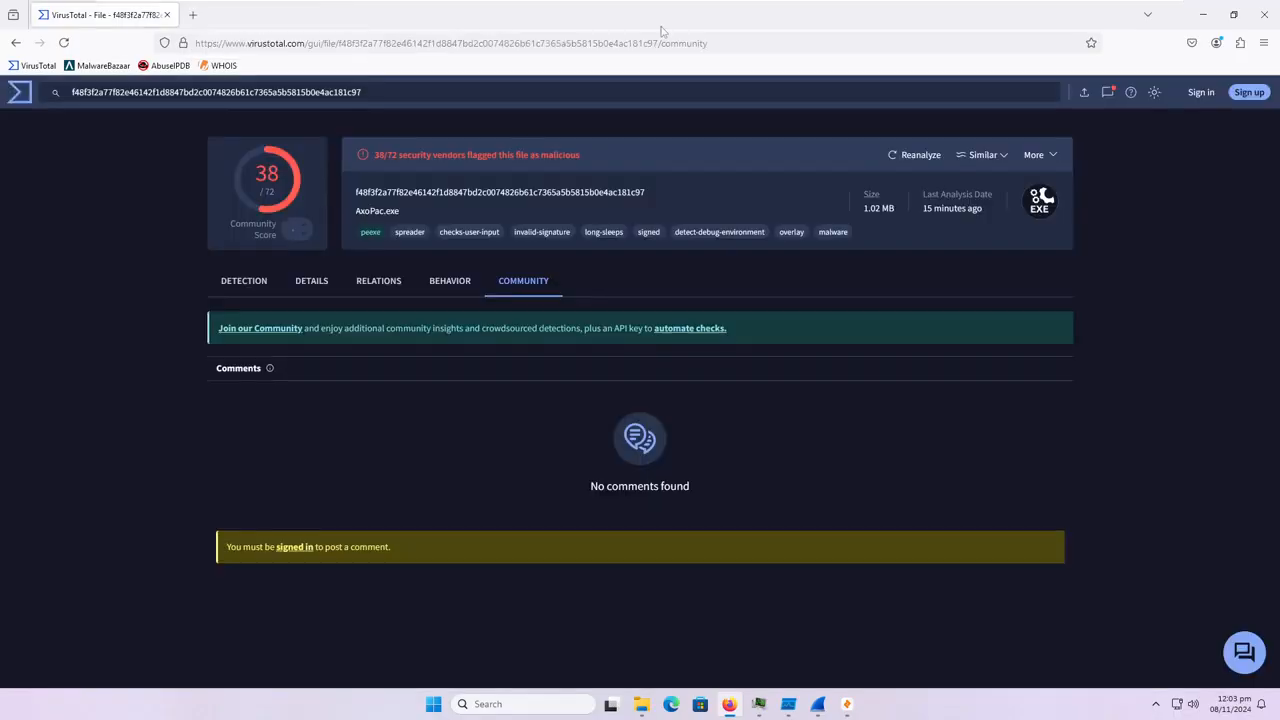
left_click(1206, 15)
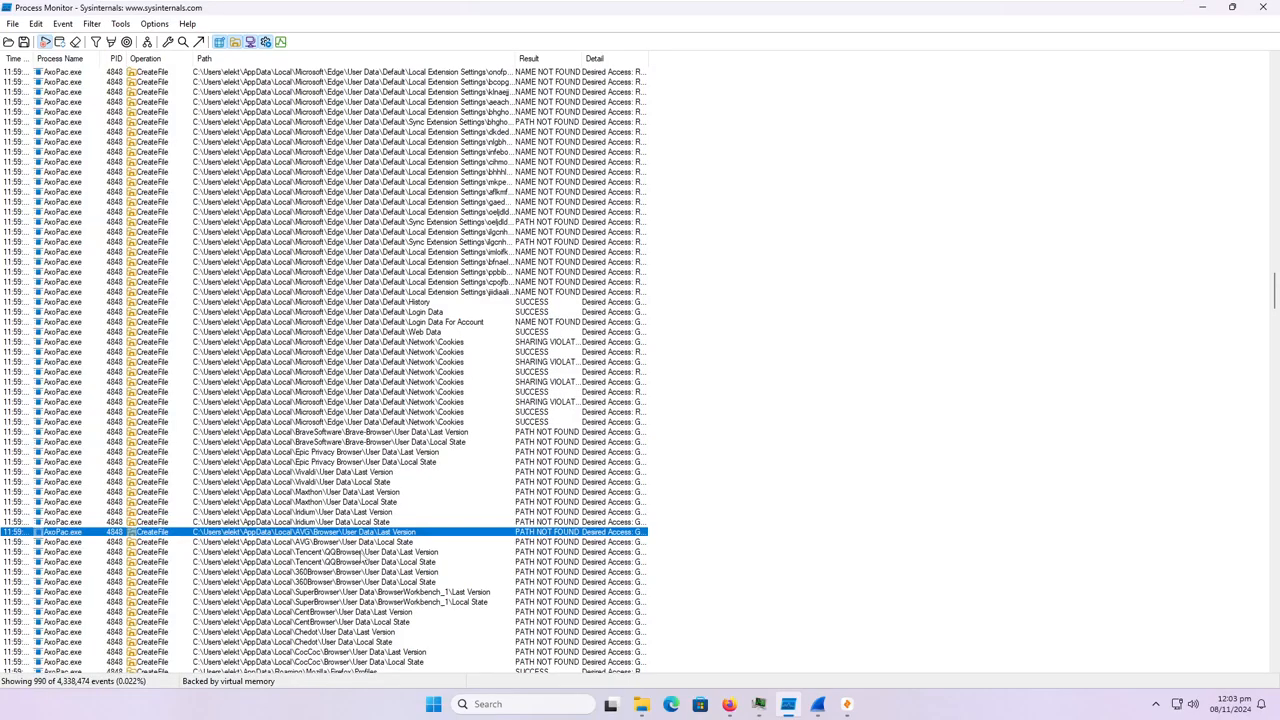
Inspect the User Data entries for Tencent QQBrowser, 360Browser, SuperBrowser, CentBrowser, Chedot and CocCoc.
left_click(362, 552)
left_click(357, 576)
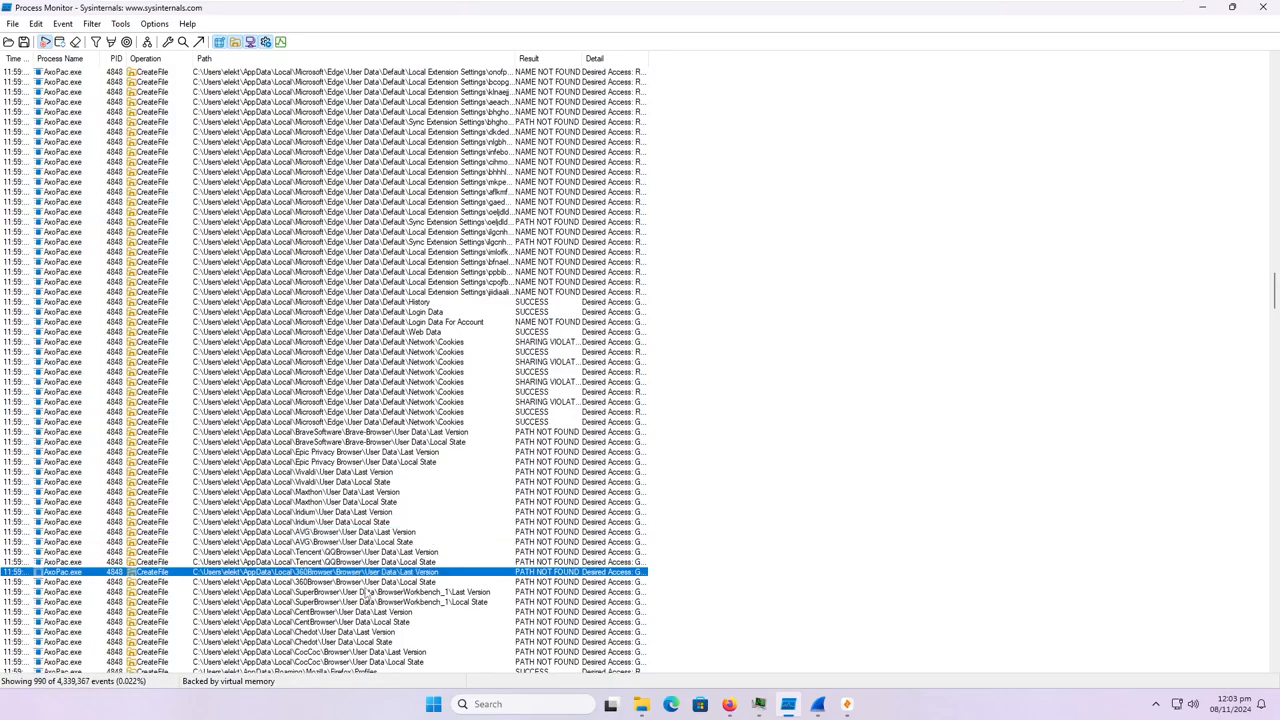
left_click(367, 593)
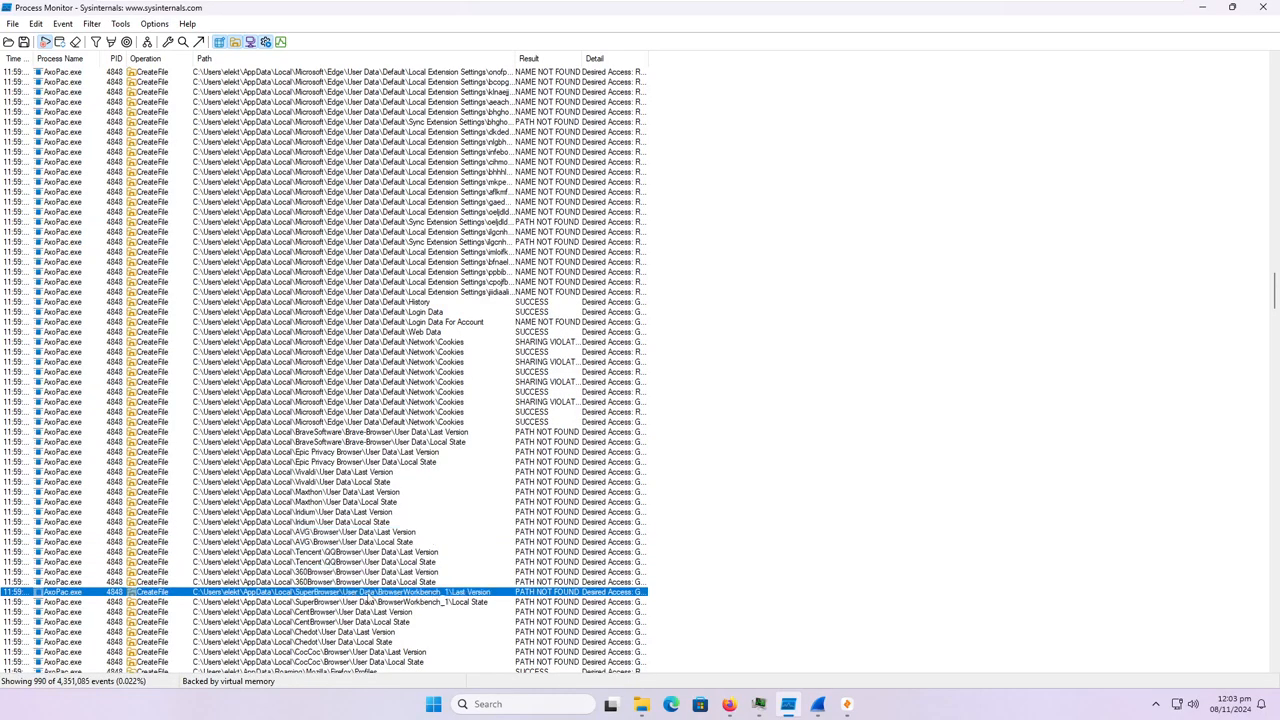
left_click(371, 622)
left_click(372, 632)
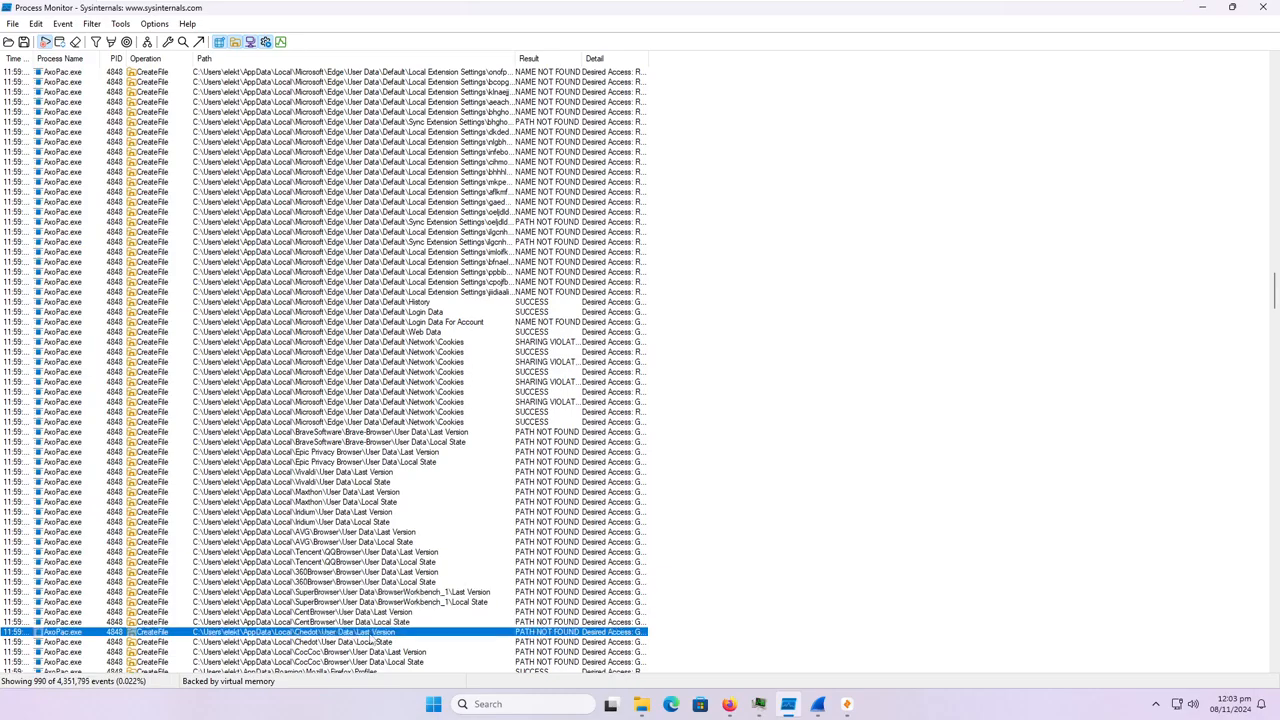
scroll(371, 640, "down", 1)
left_click(368, 632)
Review the Mozilla Firefox profile file entries and inspect the Waterfox and Moonchild Productions Pale Moon profile paths.
scroll(370, 636, "down", 1)
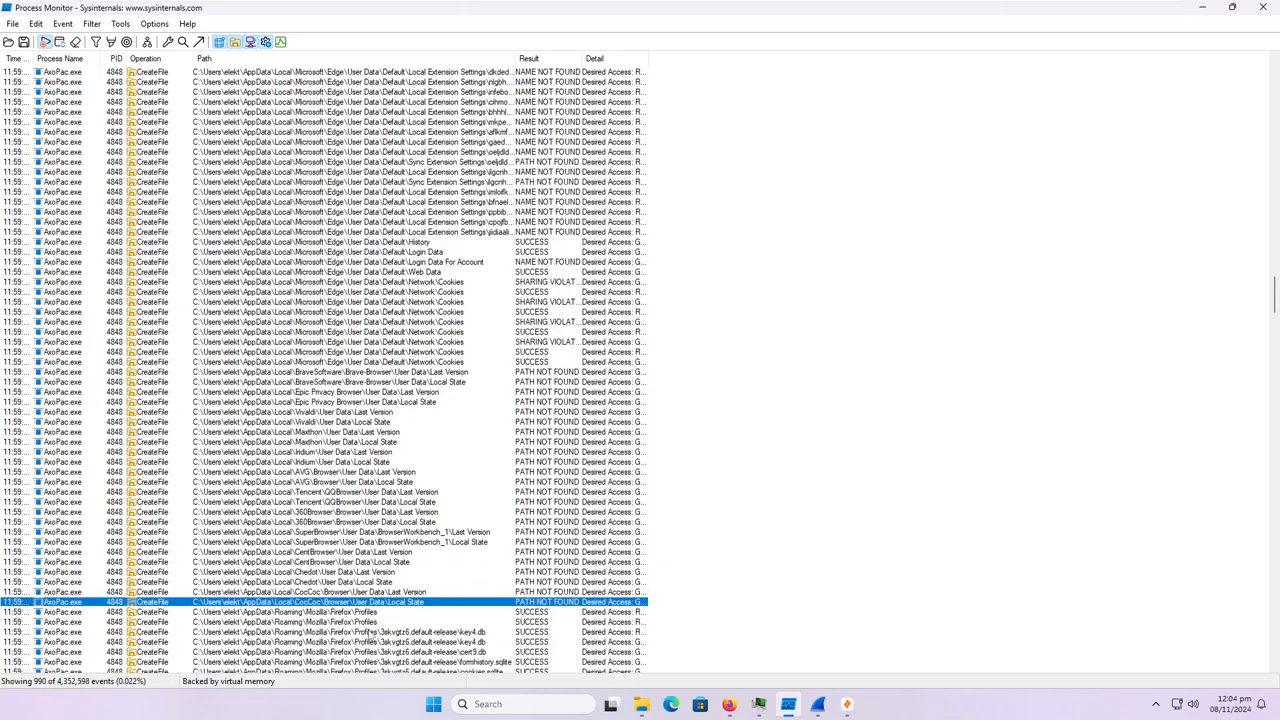
scroll(375, 610, "down", 1)
scroll(380, 565, "down", 2)
scroll(378, 565, "down", 1)
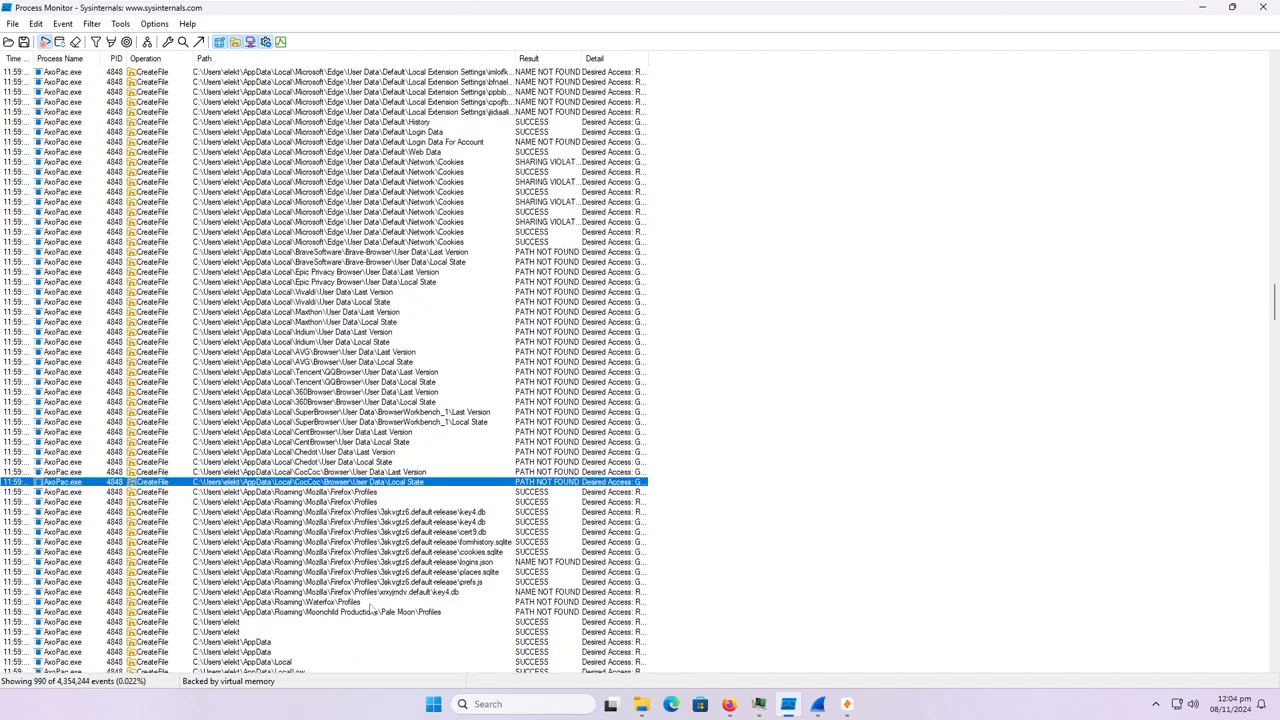
left_click(320, 604)
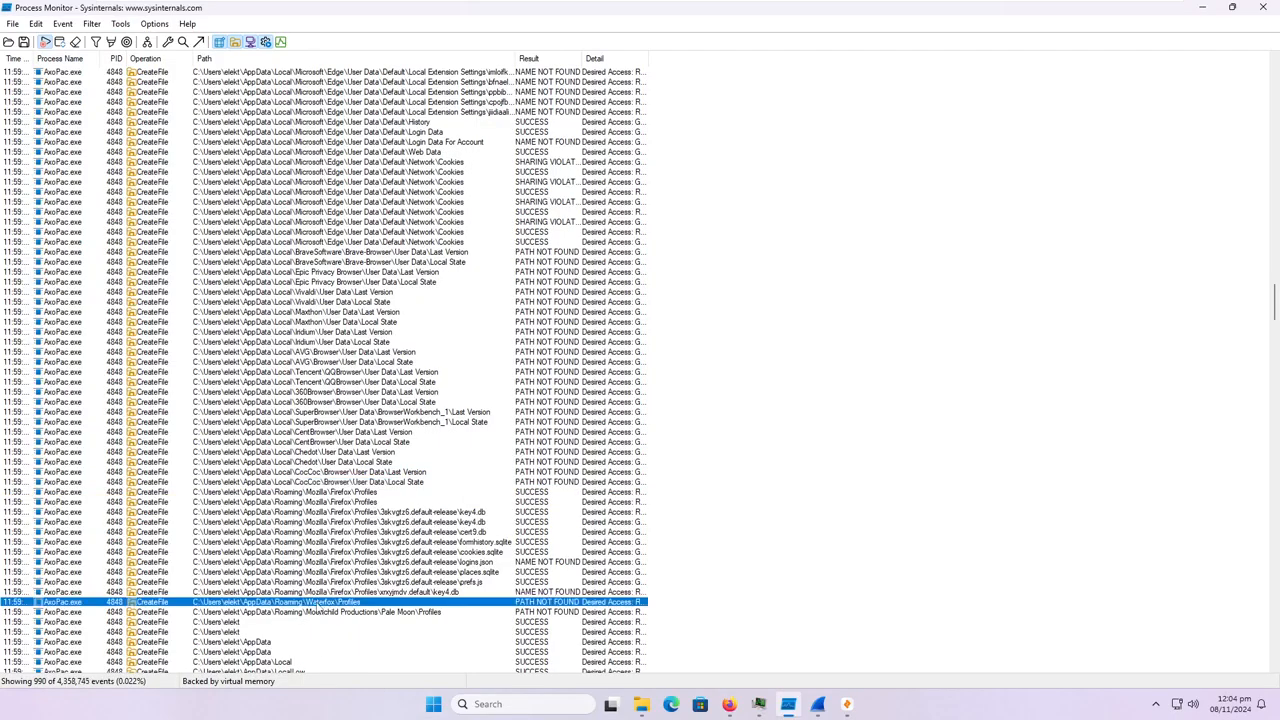
left_click(349, 613)
scroll(349, 617, "down", 8)
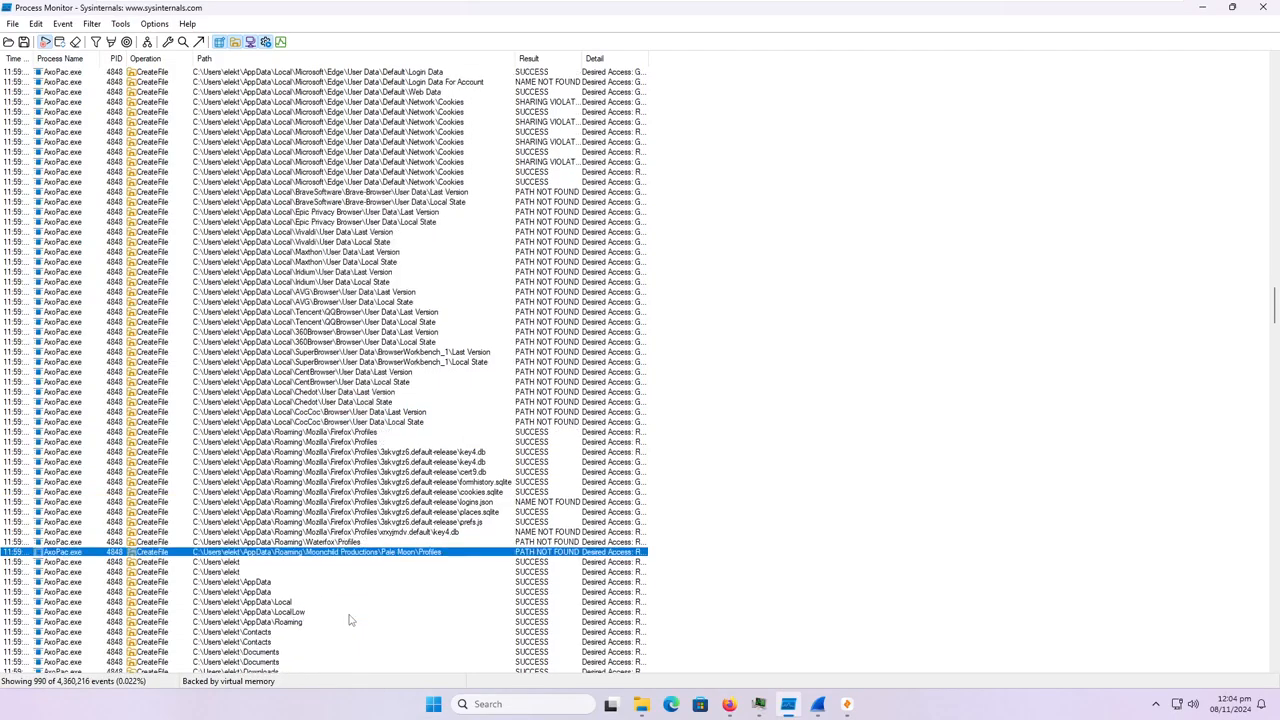
Review the user folder entries and the password manager paths for 1Password, Bitwarden and NordPass.
scroll(313, 605, "down", 4)
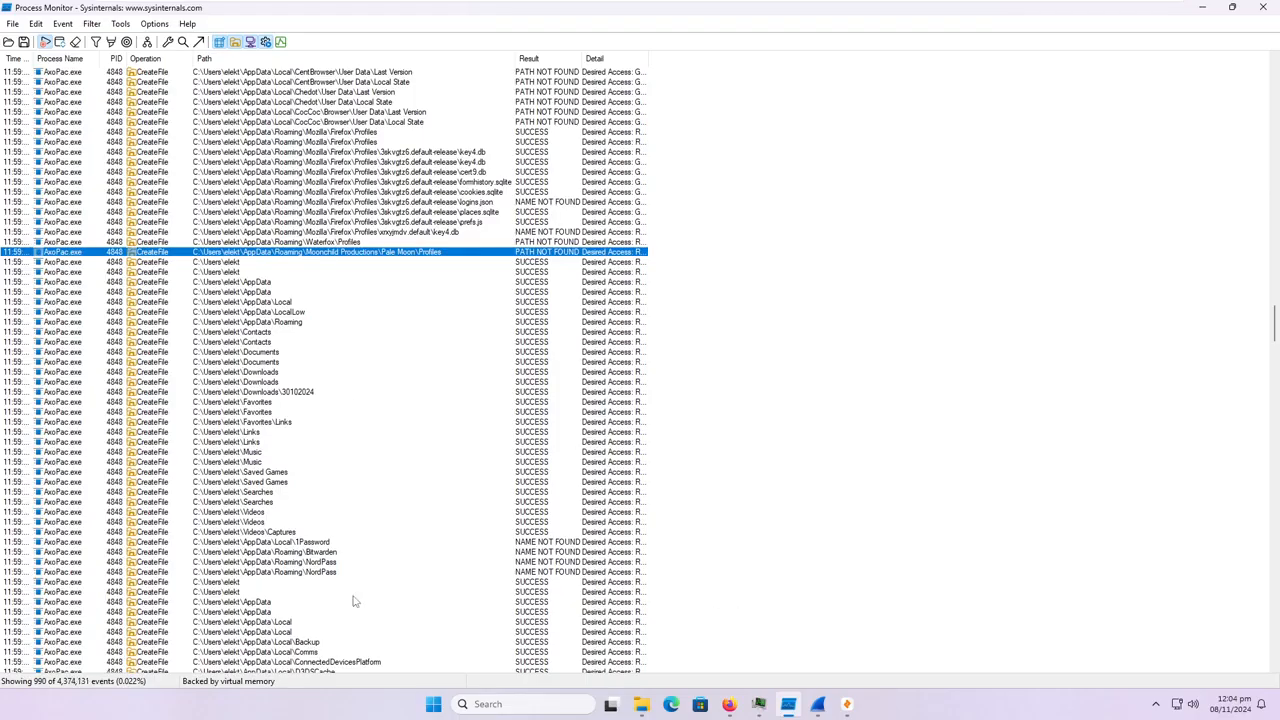
scroll(340, 470, "down", 13)
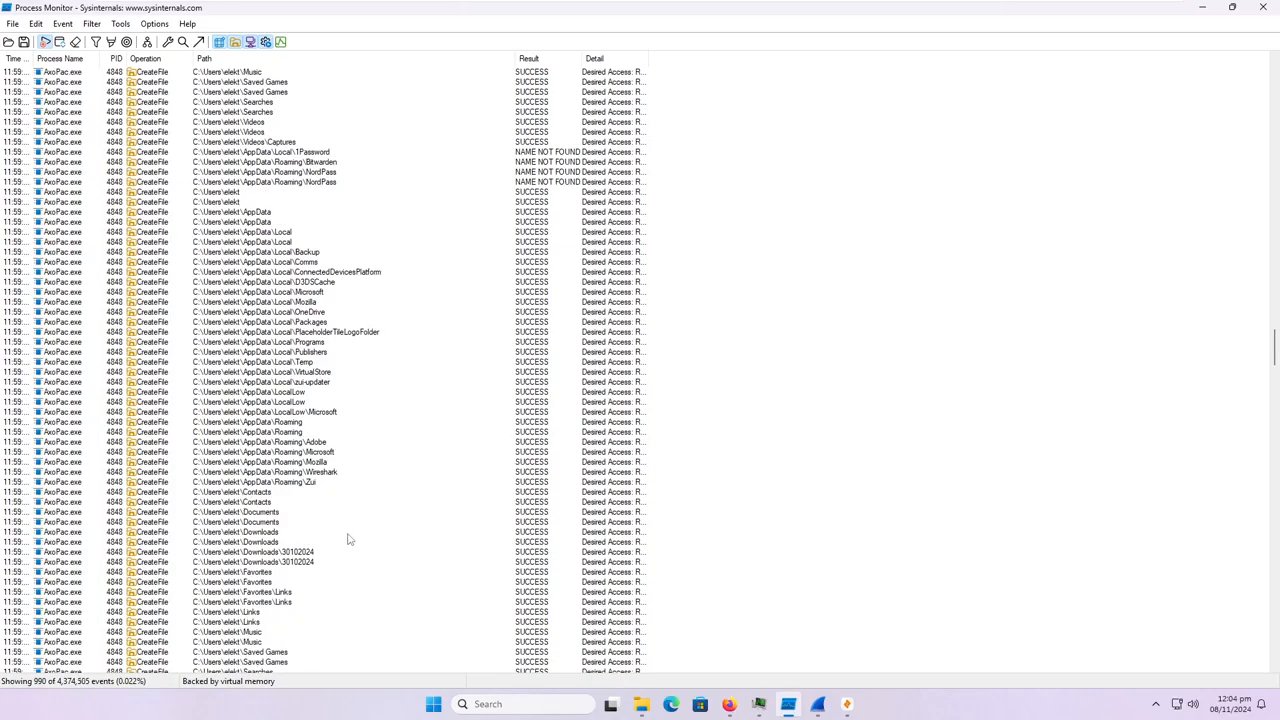
scroll(334, 526, "down", 2)
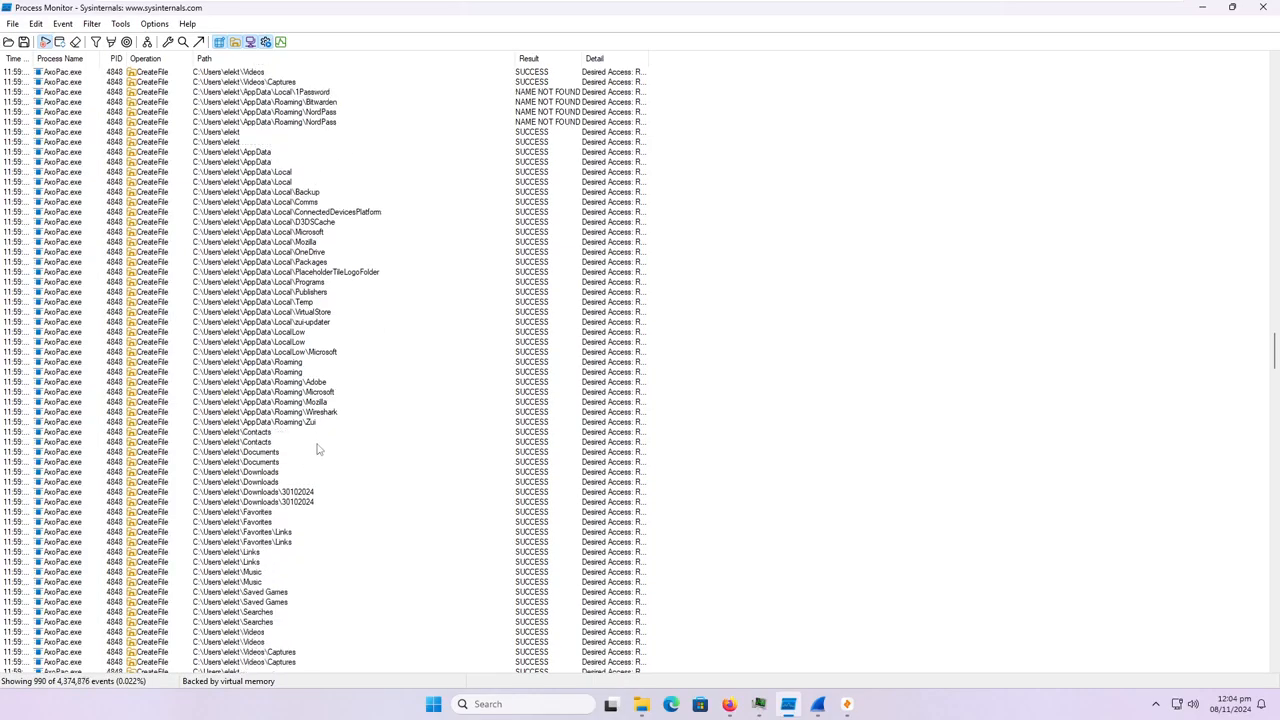
Examine the repeated AppData, Contacts, Documents, Downloads, Favorites and Videos folder entries down to the Telegram Desktop paths.
scroll(317, 490, "down", 7)
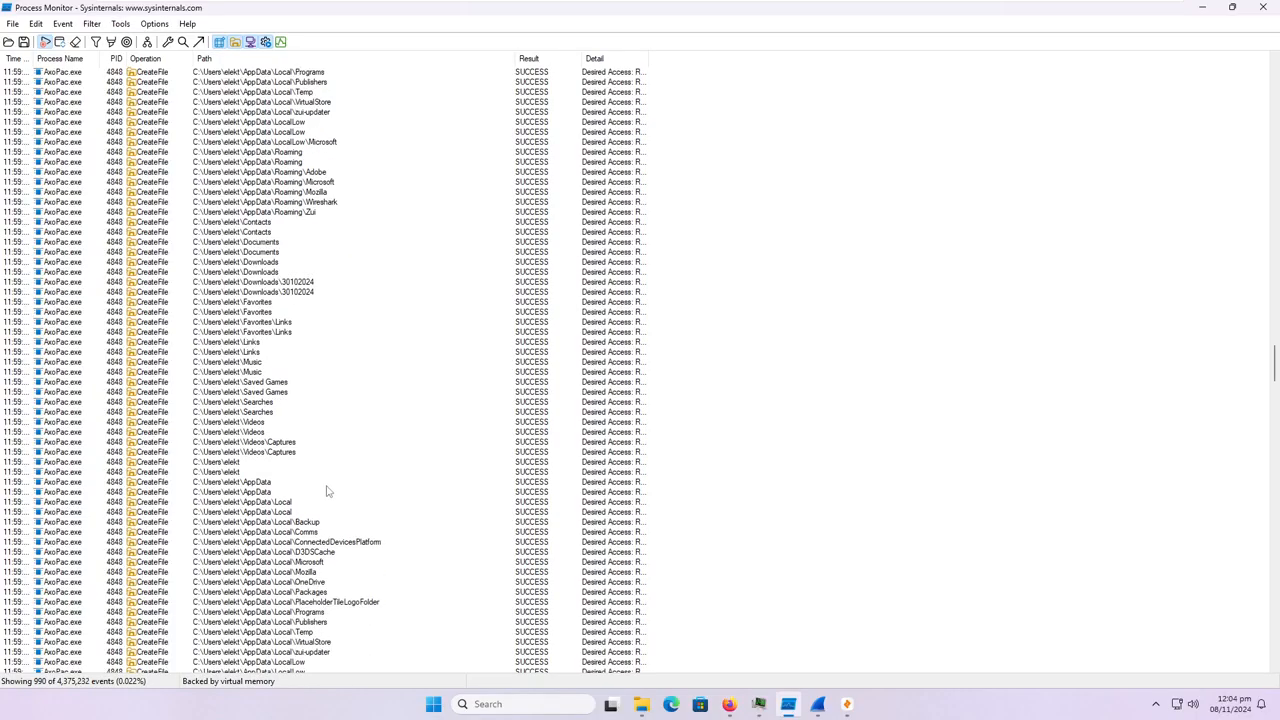
scroll(330, 488, "down", 16)
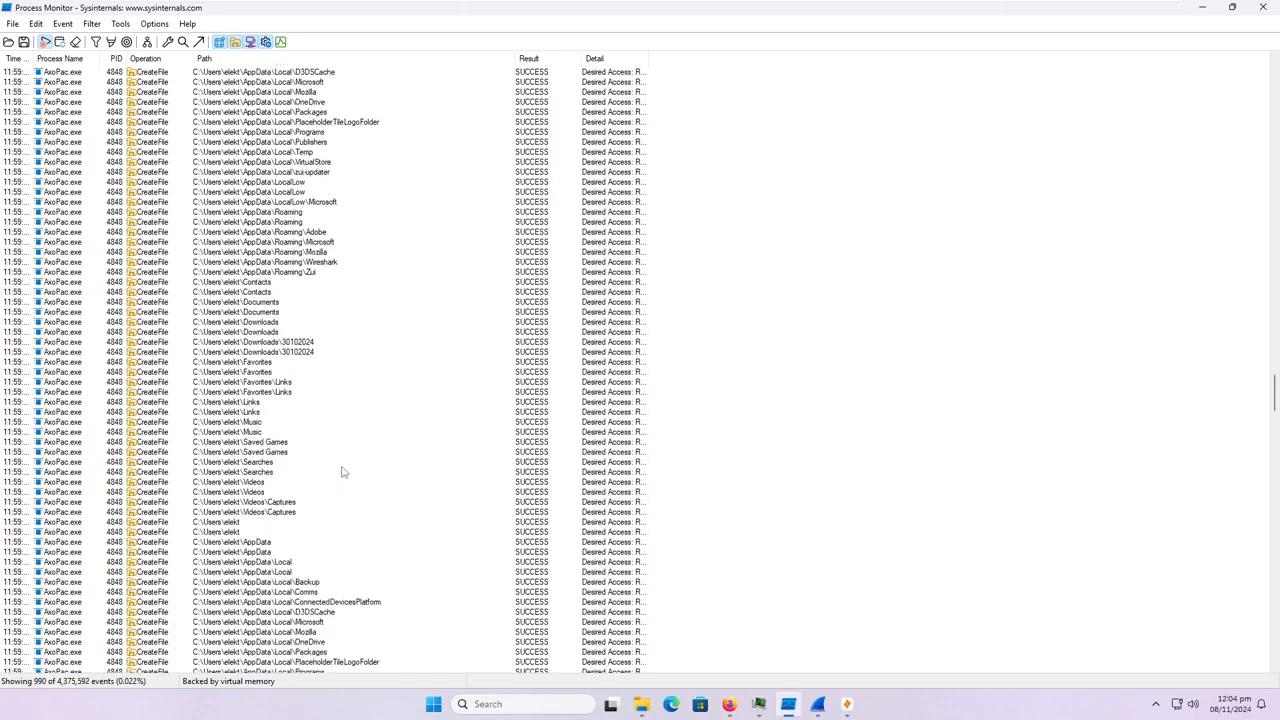
scroll(341, 471, "down", 14)
scroll(338, 472, "down", 20)
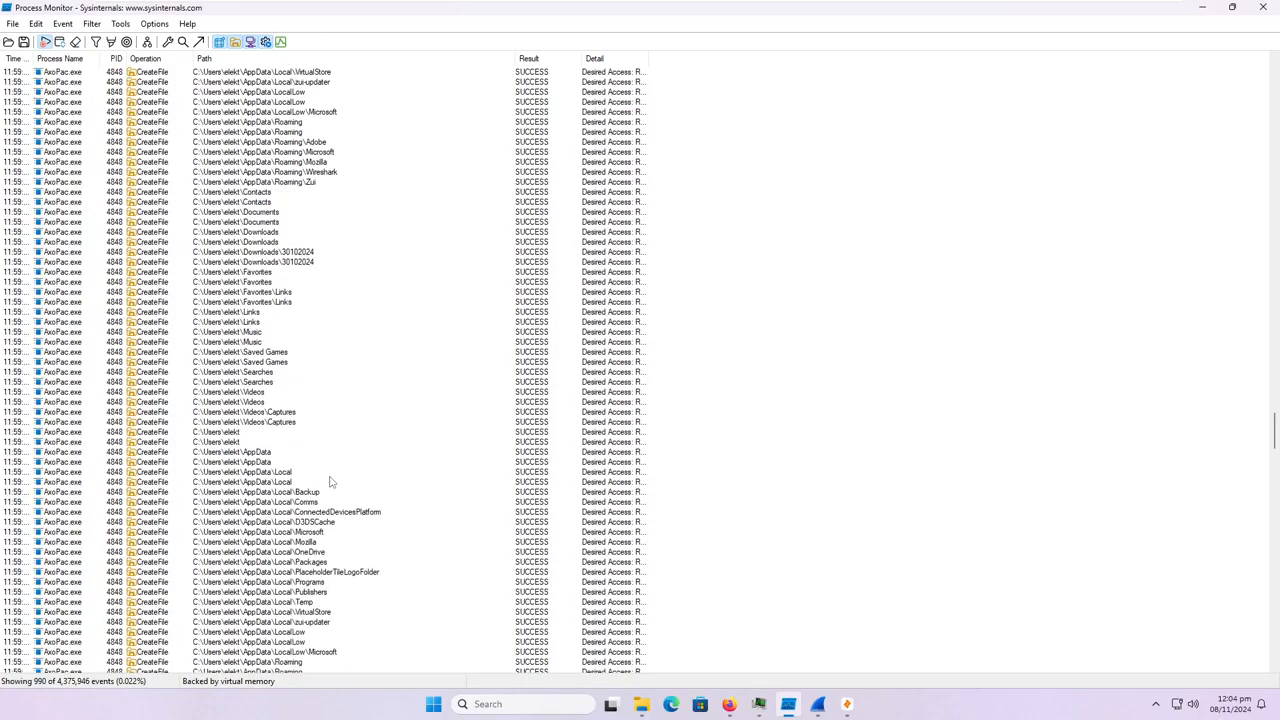
scroll(328, 472, "down", 16)
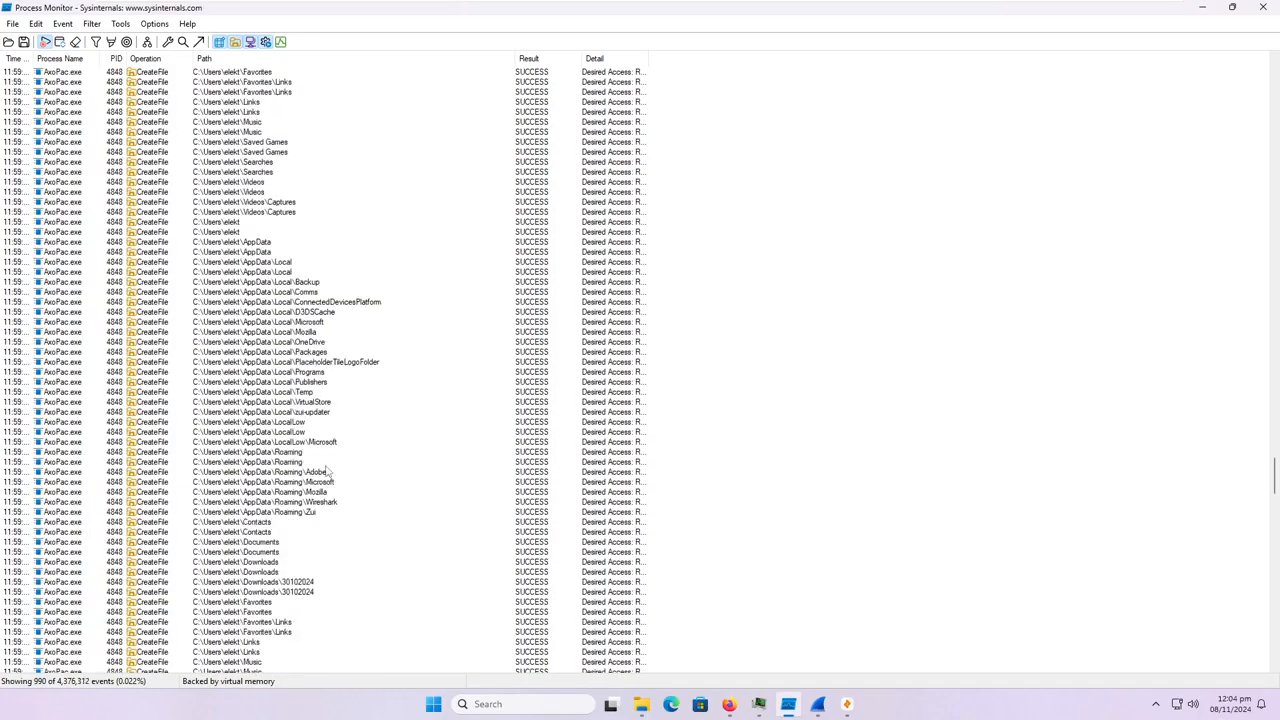
scroll(329, 473, "down", 13)
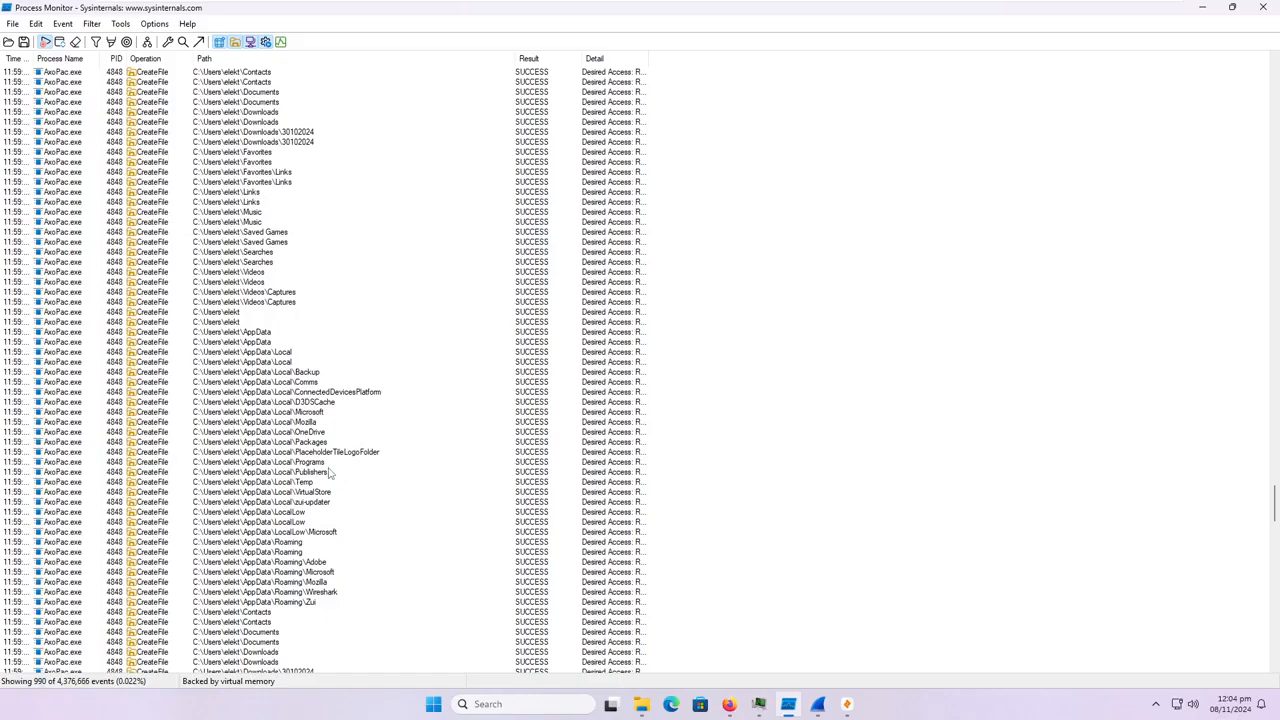
scroll(326, 470, "down", 20)
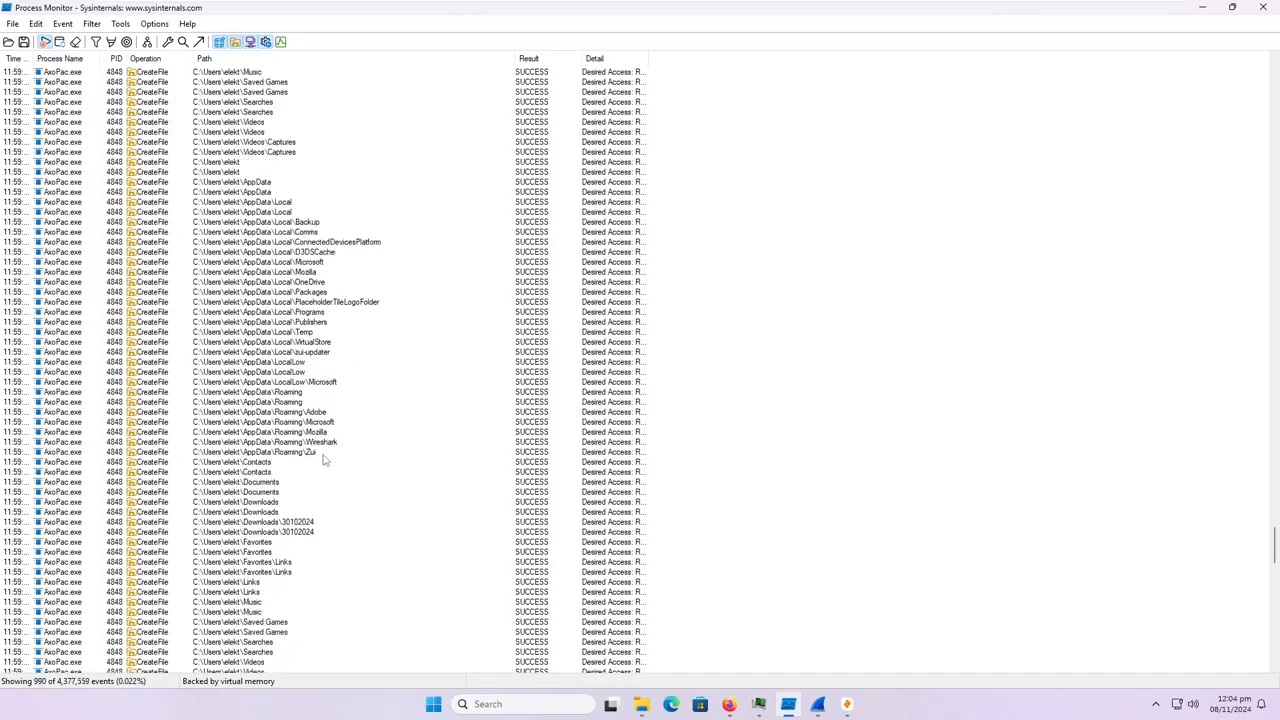
scroll(318, 465, "down", 20)
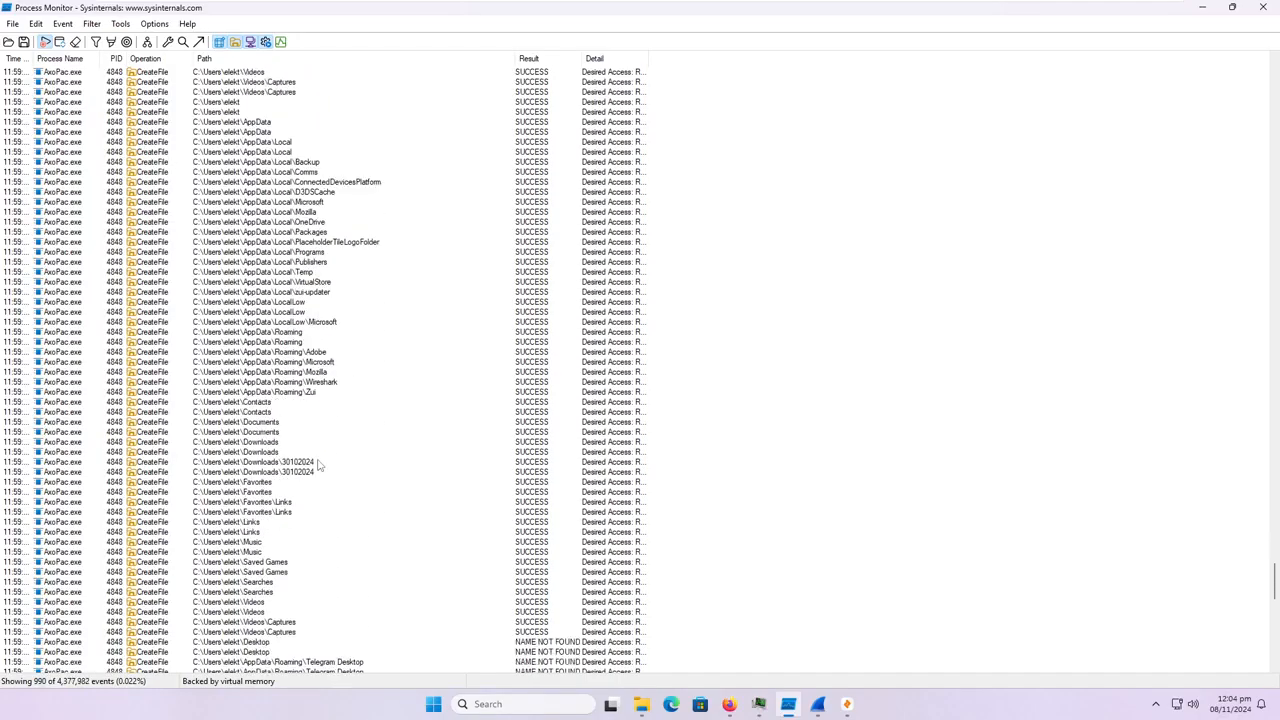
Review the Telegram Desktop, FileZilla, FTP client and OpenVPN Connect path entries, and inspect the GHISLER entry.
scroll(325, 480, "down", 1)
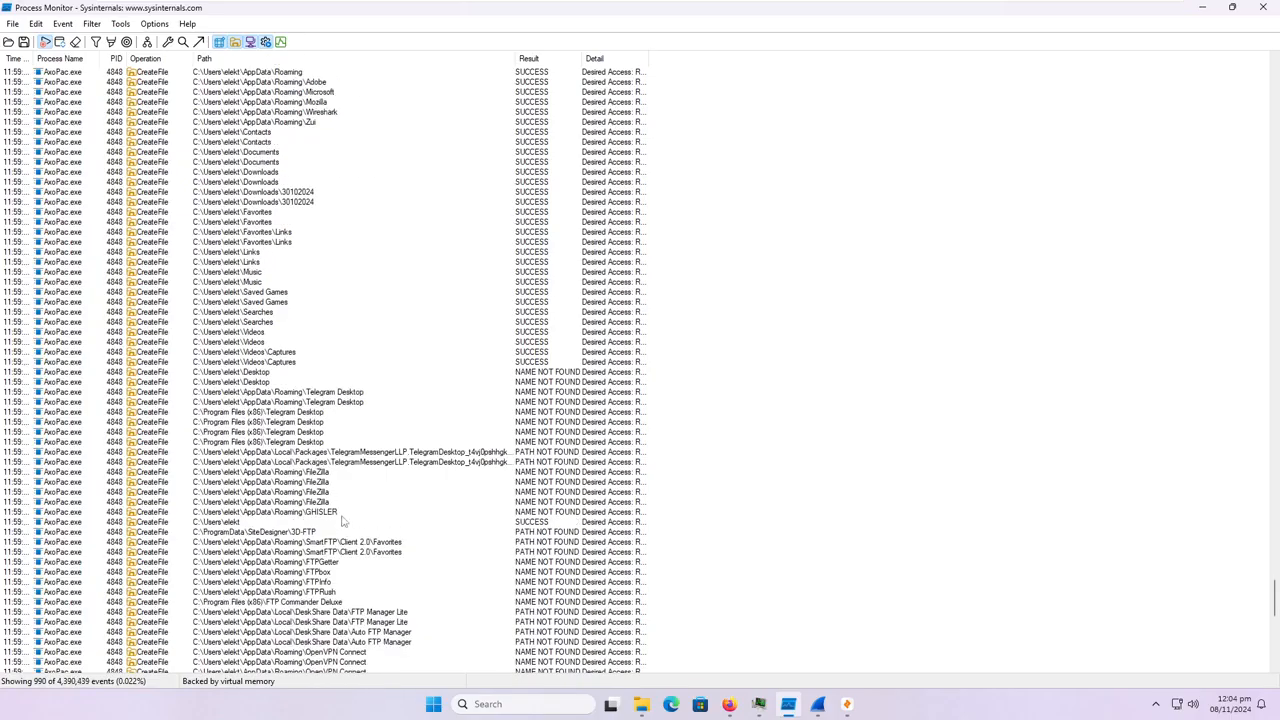
left_click(341, 512)
scroll(336, 495, "up", 5)
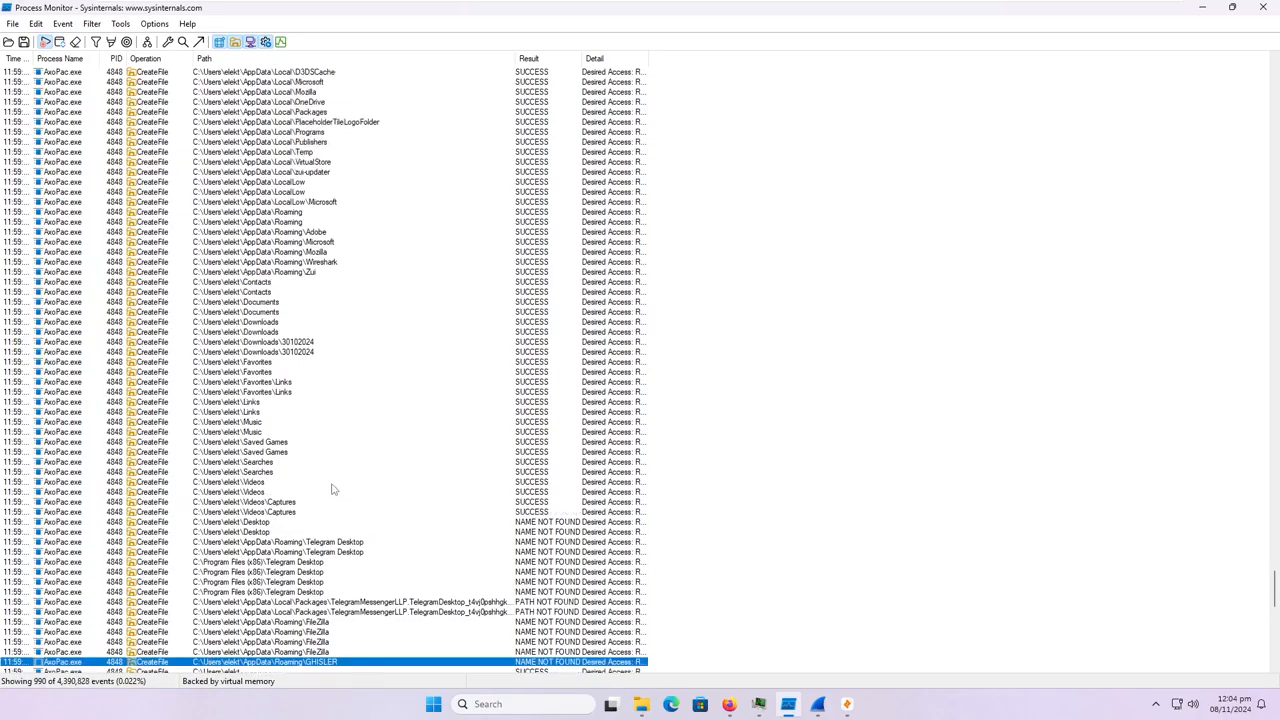
Inspect the Telegram Desktop, FileZilla and GHISLER path entries that AxoPac.exe tried to open.
left_click(351, 554)
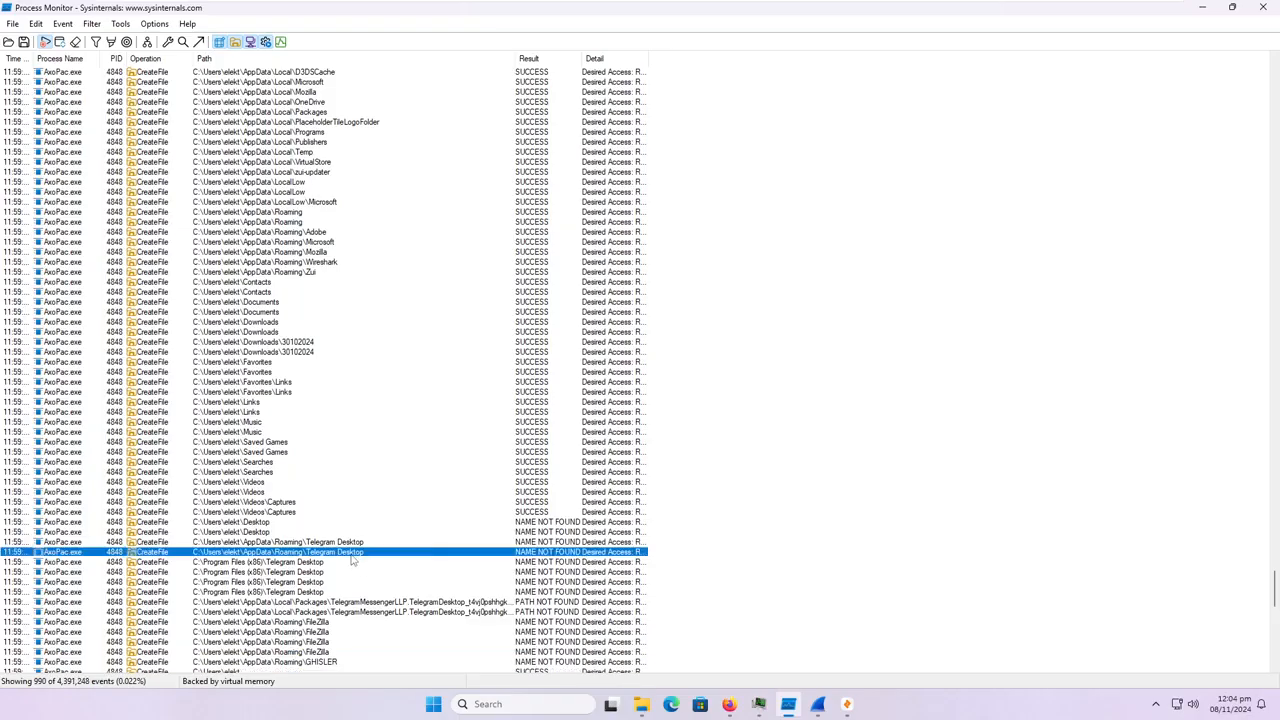
left_click(336, 633)
scroll(336, 633, "down", 1)
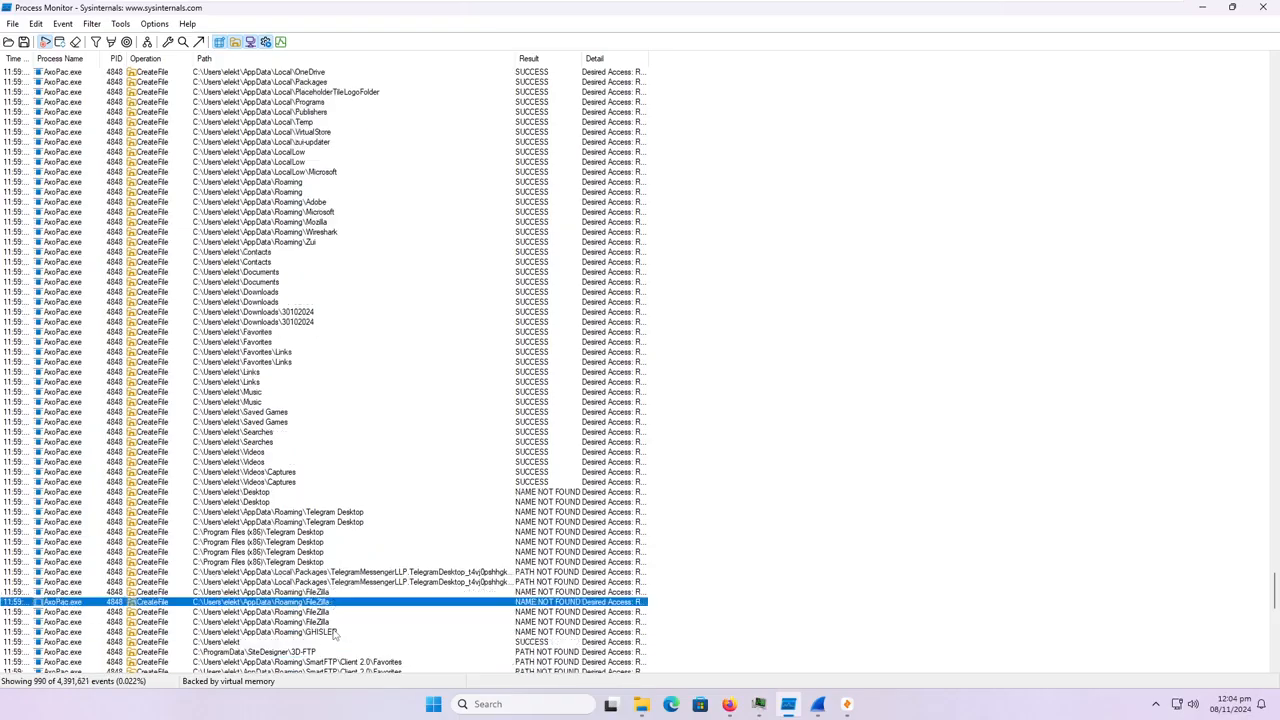
left_click(336, 633)
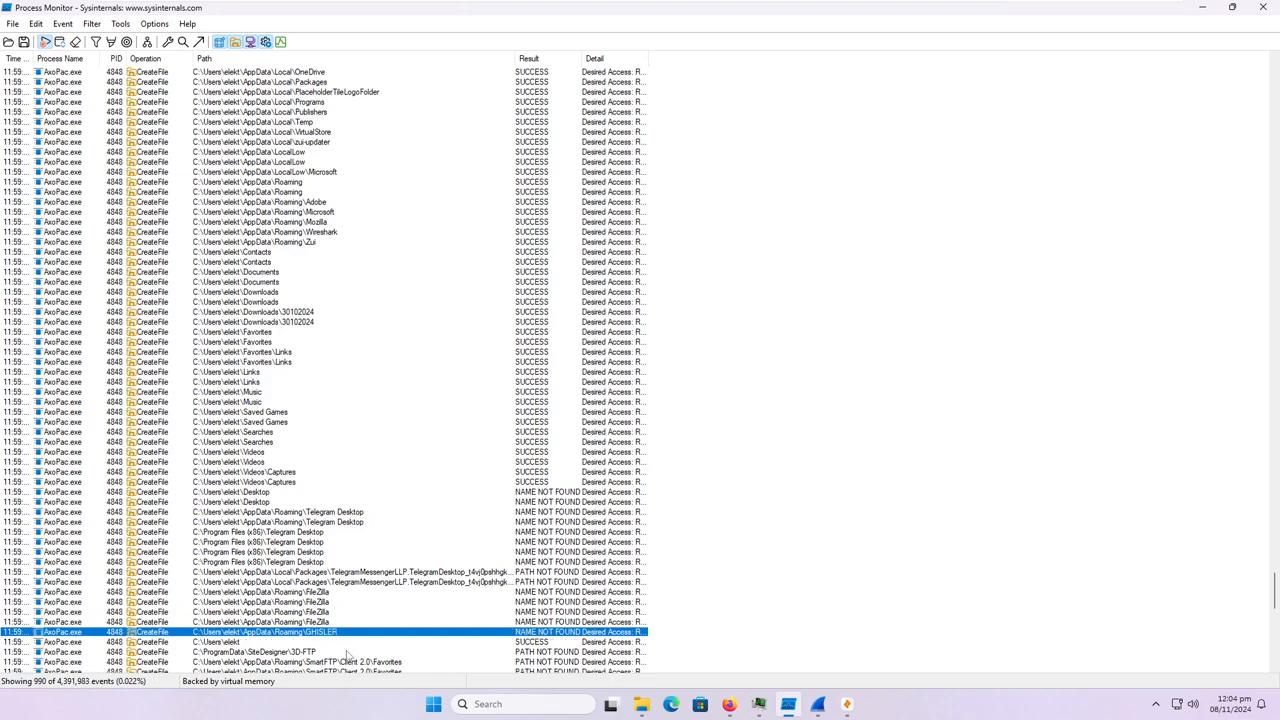
scroll(357, 627, "down", 1)
scroll(347, 609, "down", 1)
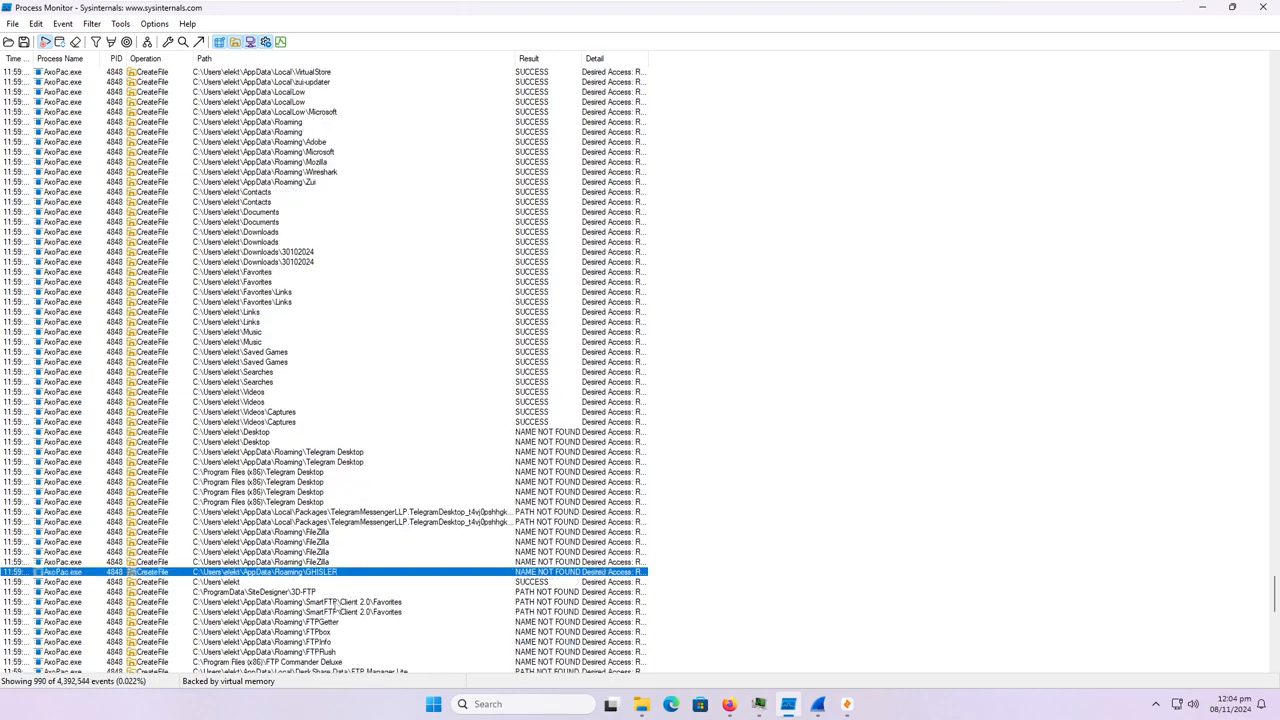
Inspect the 3D-FTP, SmartFTP, FTPGetter and FTP Commander Deluxe path entries.
left_click(325, 593)
left_click(350, 616)
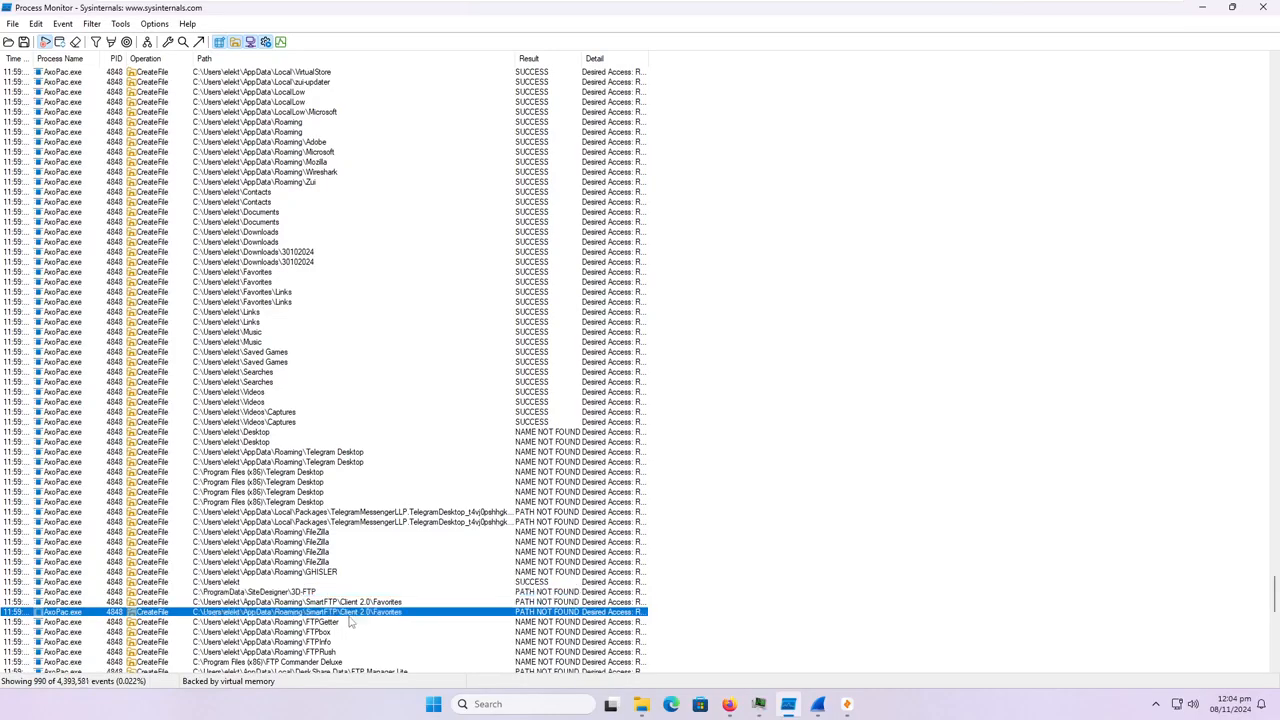
scroll(352, 610, "down", 1)
scroll(348, 595, "down", 1)
left_click(343, 564)
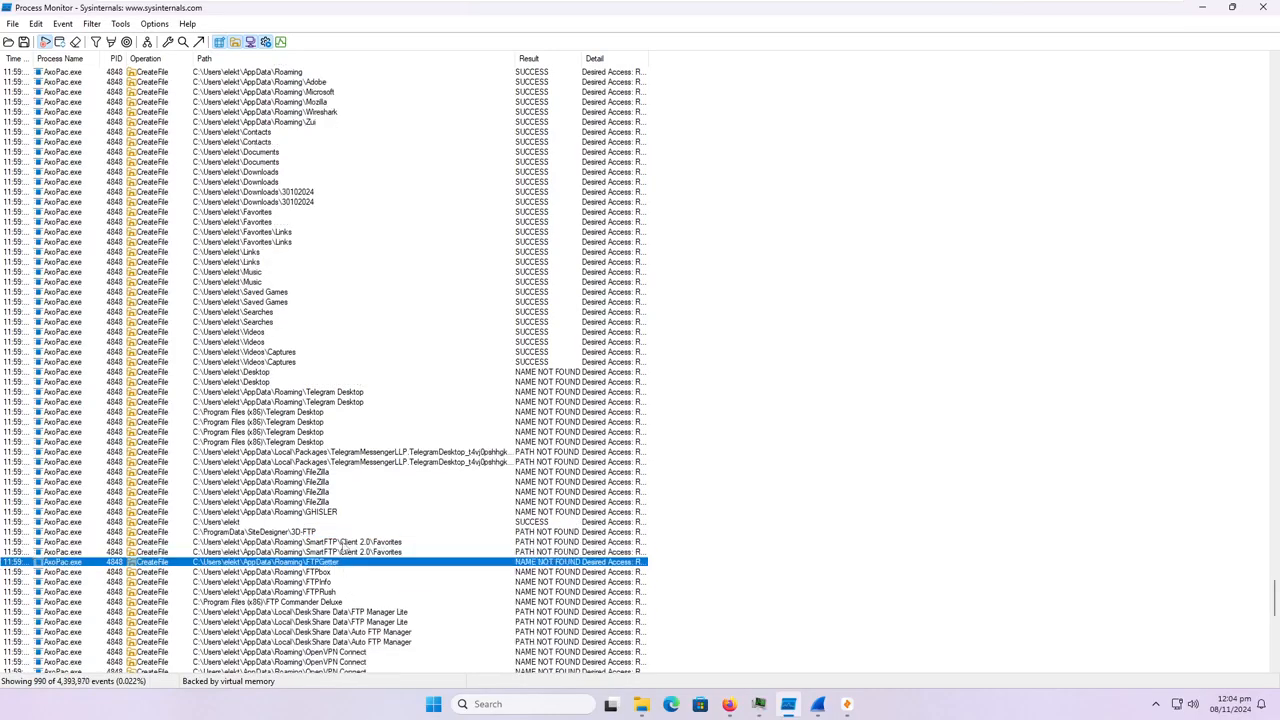
scroll(342, 582, "down", 1)
left_click(352, 573)
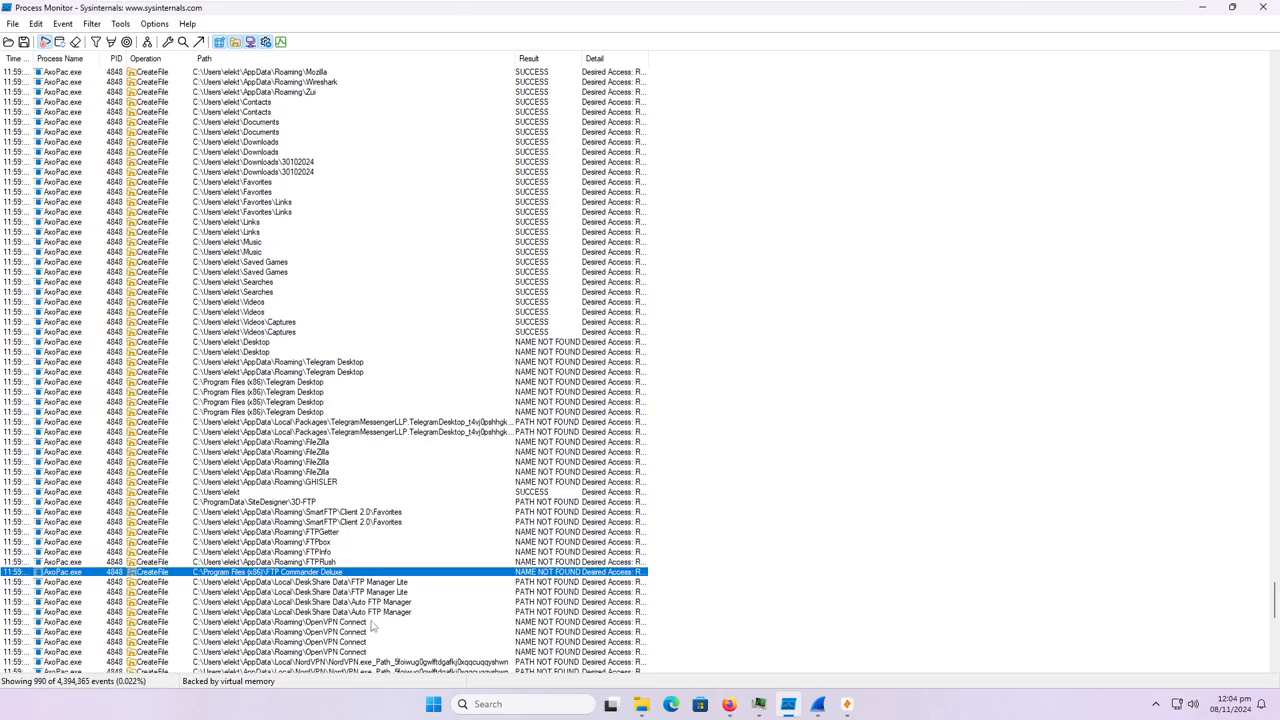
Examine the DeskShare FTP Manager Lite and Auto FTP Manager entries and the OpenVPN Connect paths.
left_click(375, 586)
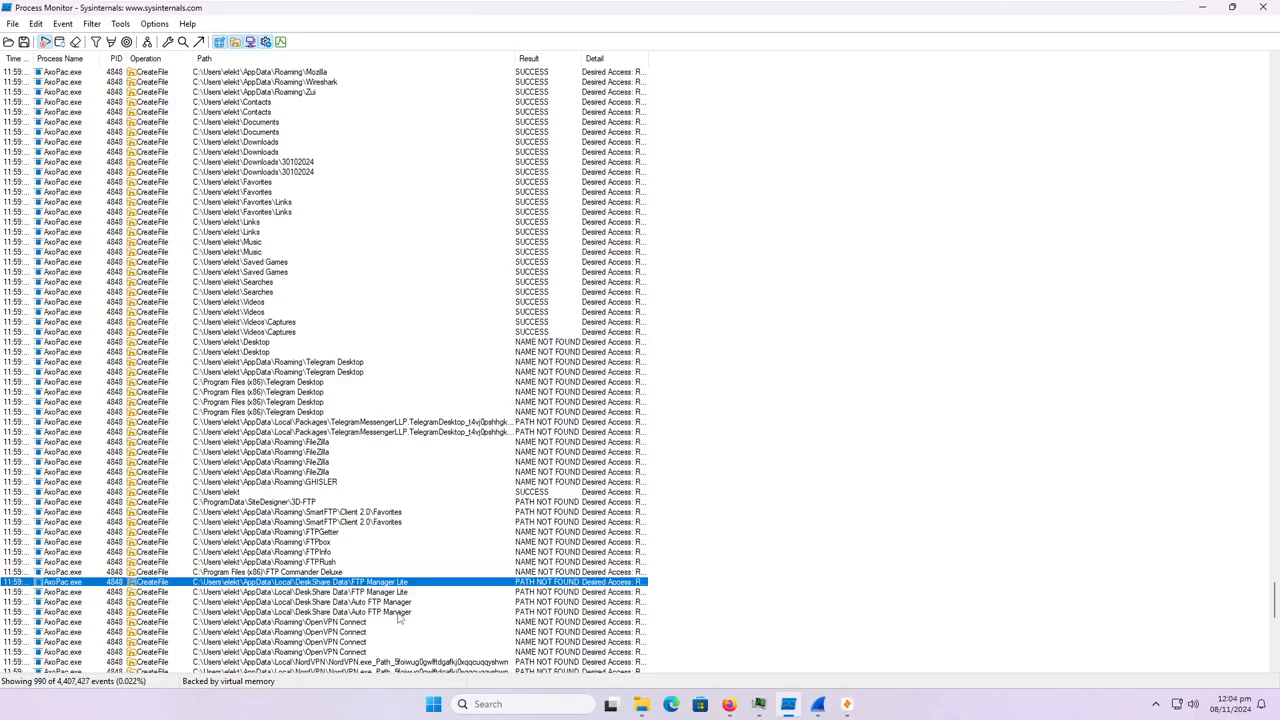
scroll(355, 603, "down", 2)
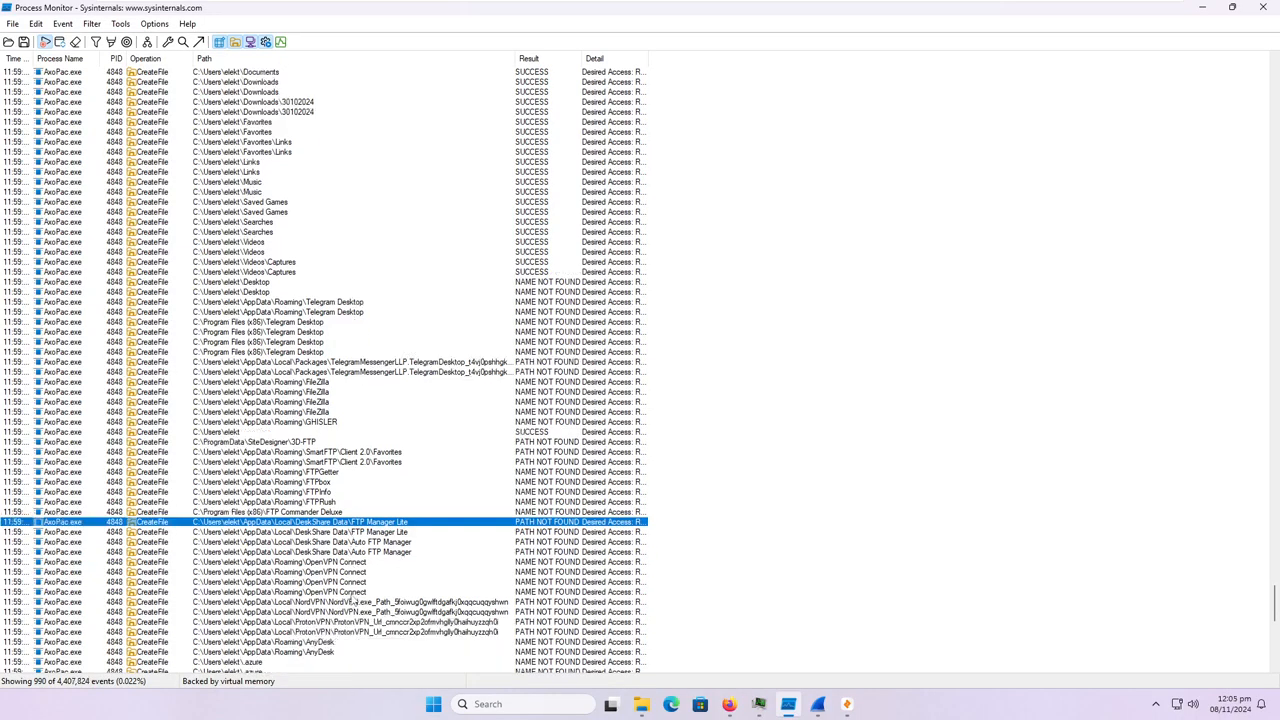
left_click(353, 554)
left_click(353, 564)
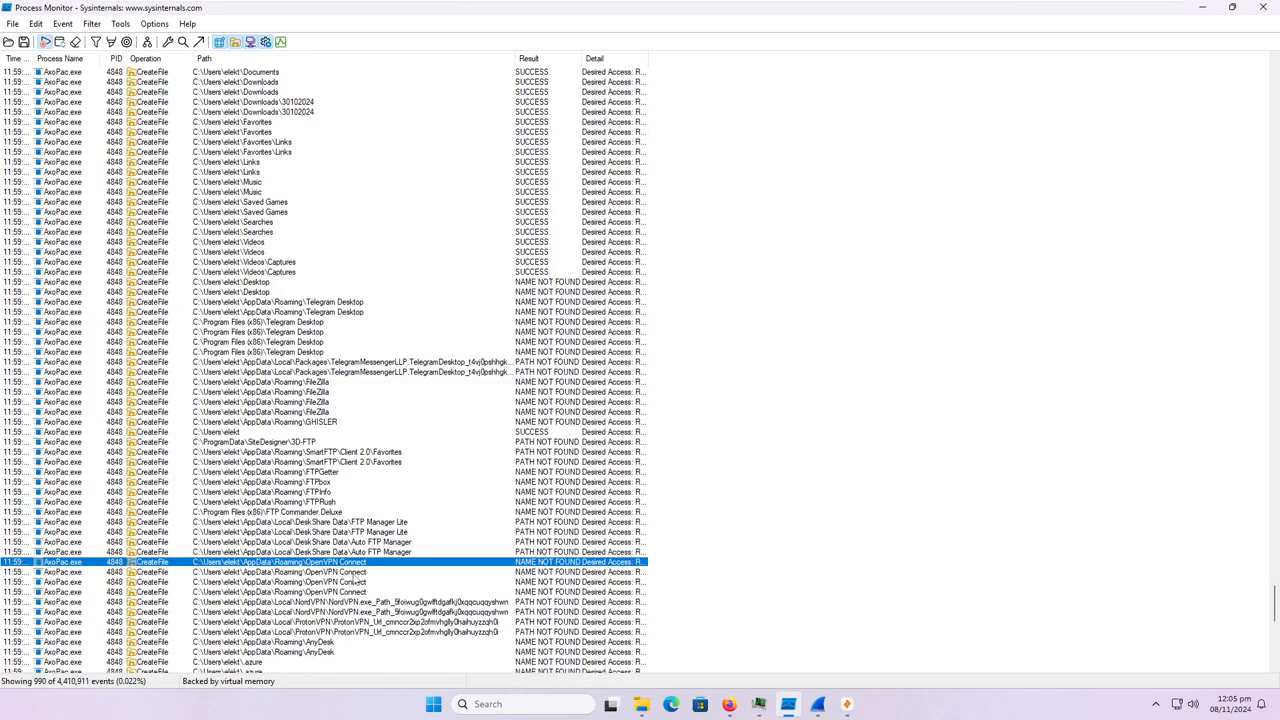
left_click(373, 533)
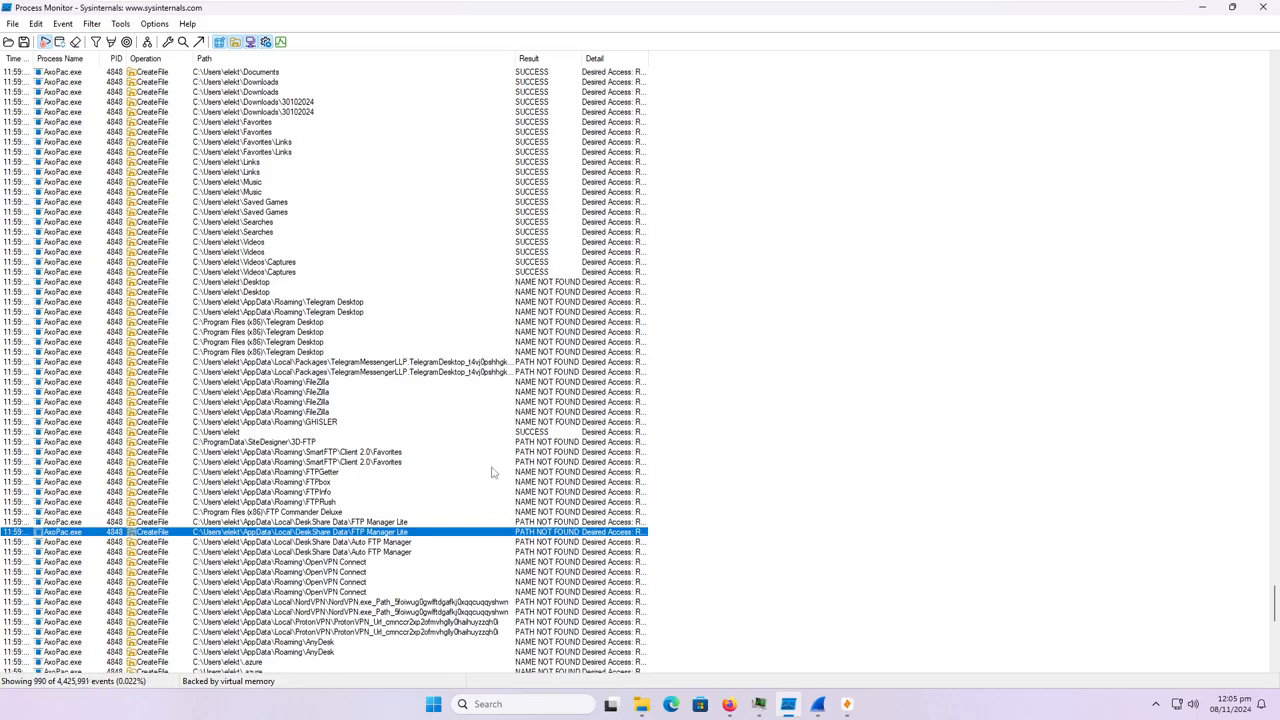
Review the AnyDesk remote access entries and the .azure and .aws cloud credential folders.
scroll(490, 473, "down", 3)
left_click(322, 554)
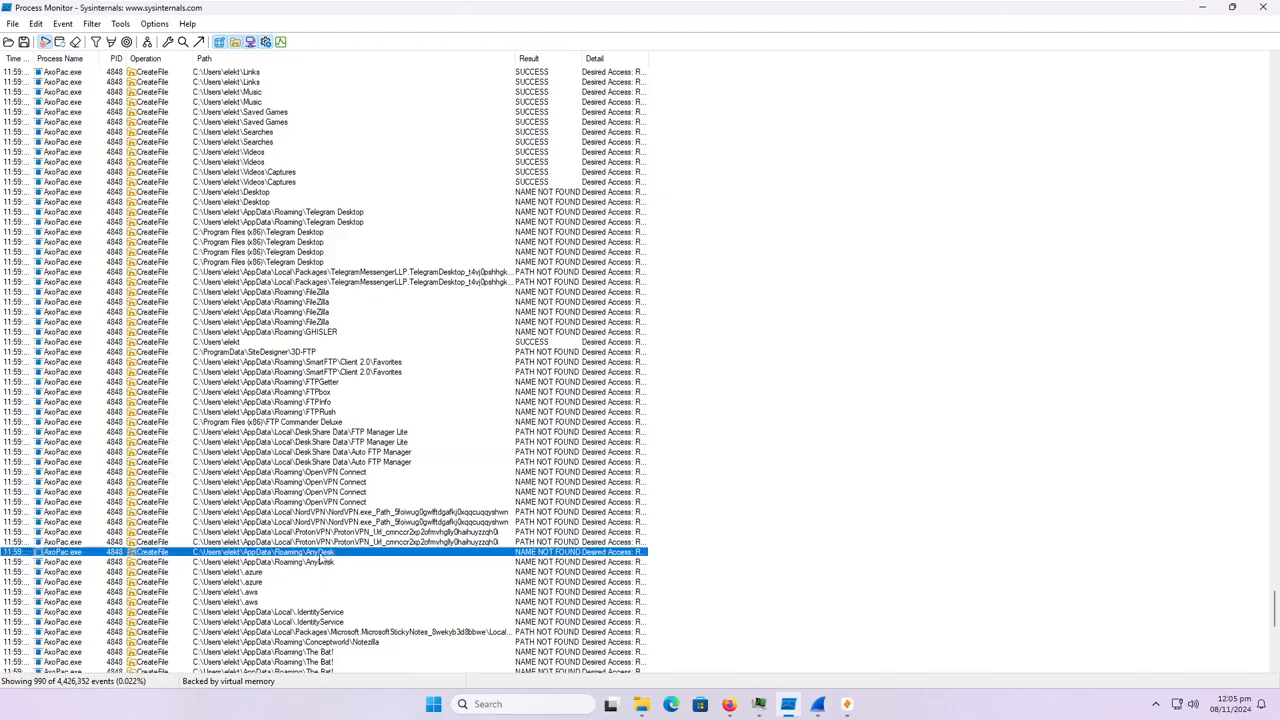
scroll(320, 561, "down", 1)
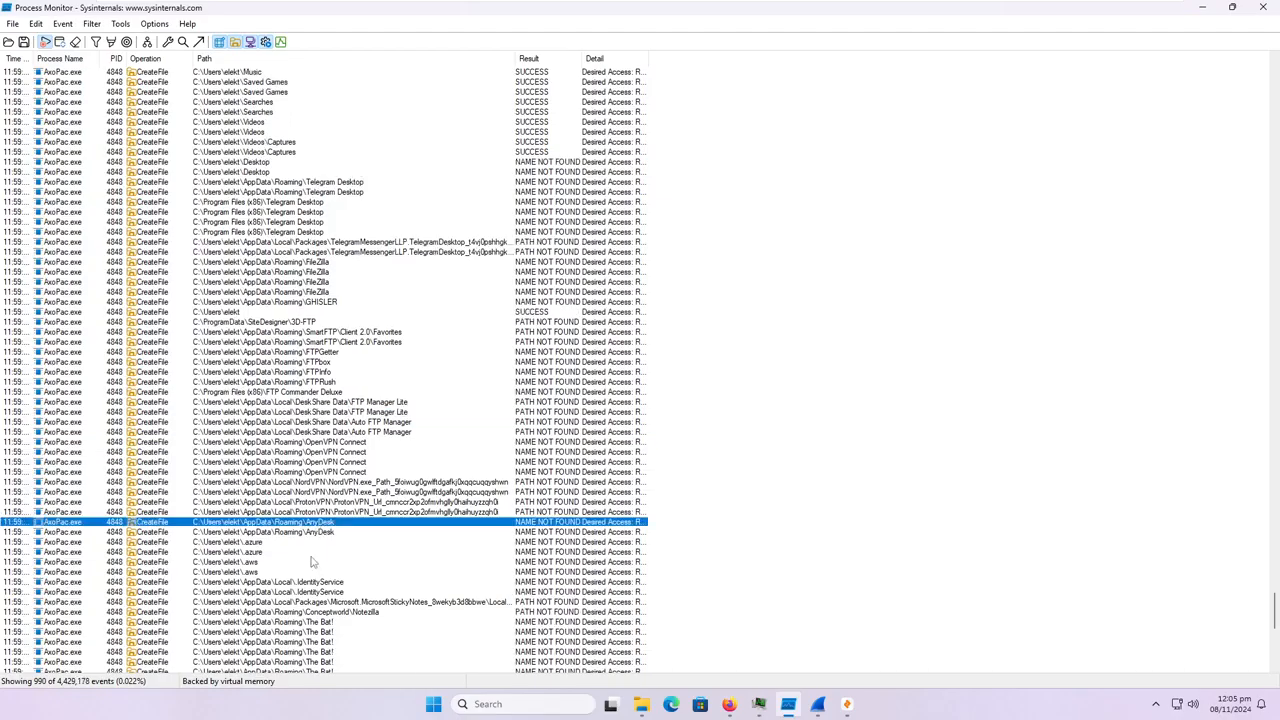
left_click(250, 571)
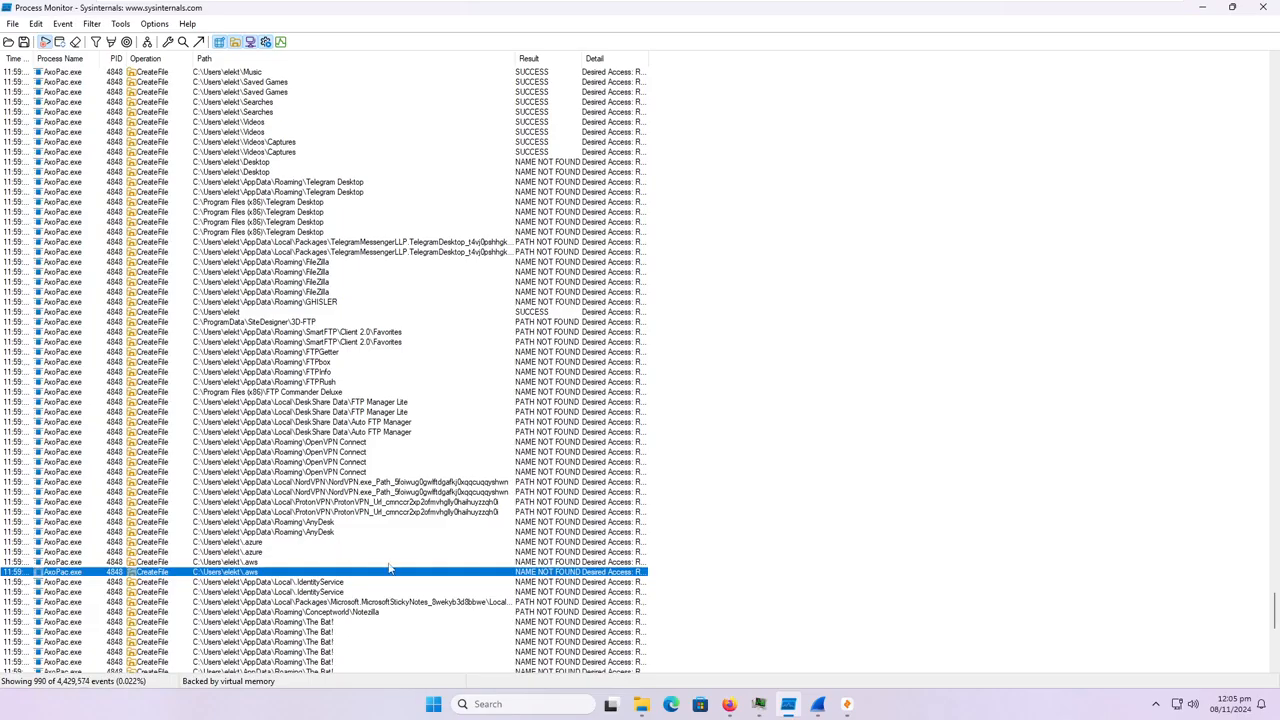
scroll(391, 589, "down", 3)
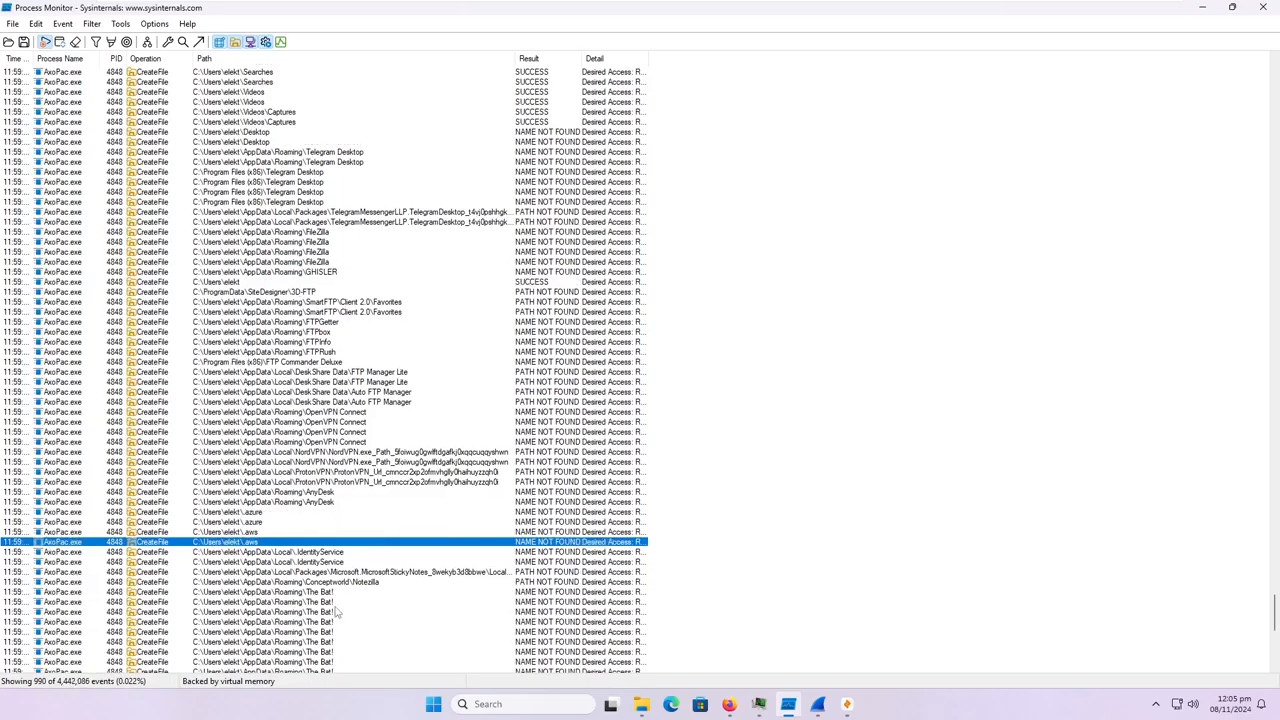
Review the repeated entries for The Bat! mail client and locate the first one.
left_click(335, 591)
scroll(333, 596, "down", 4)
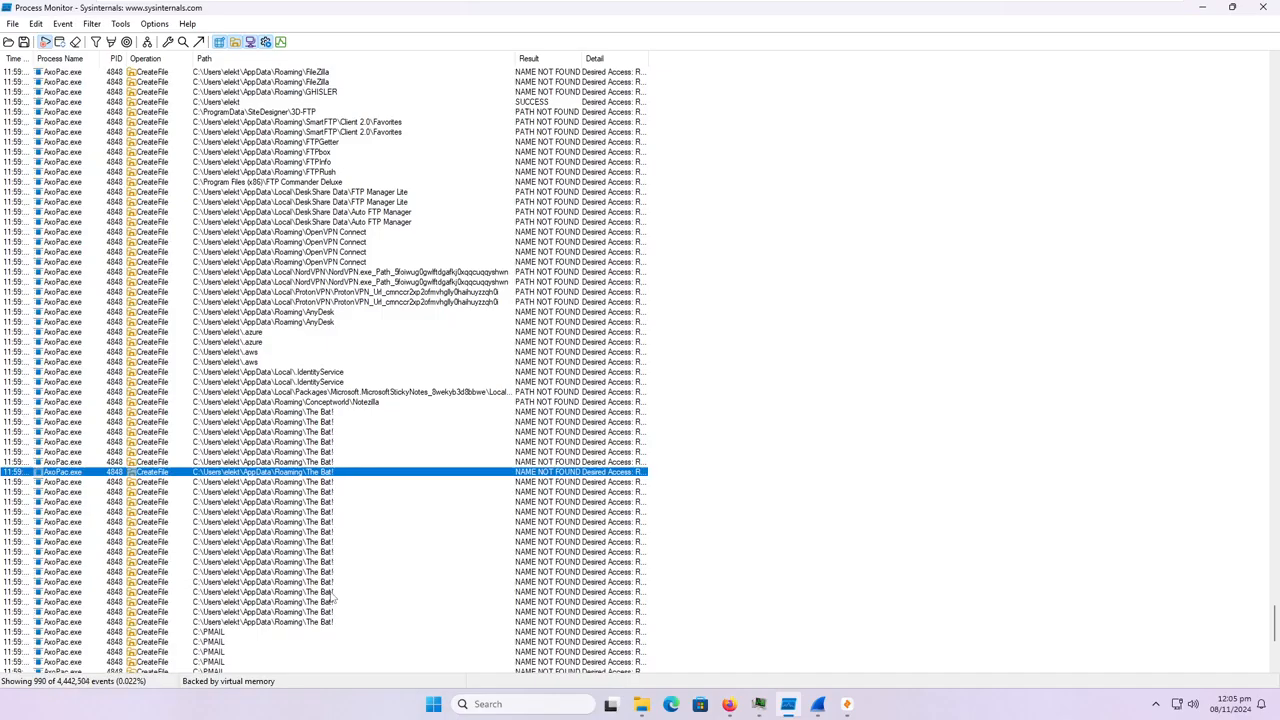
scroll(333, 599, "down", 2)
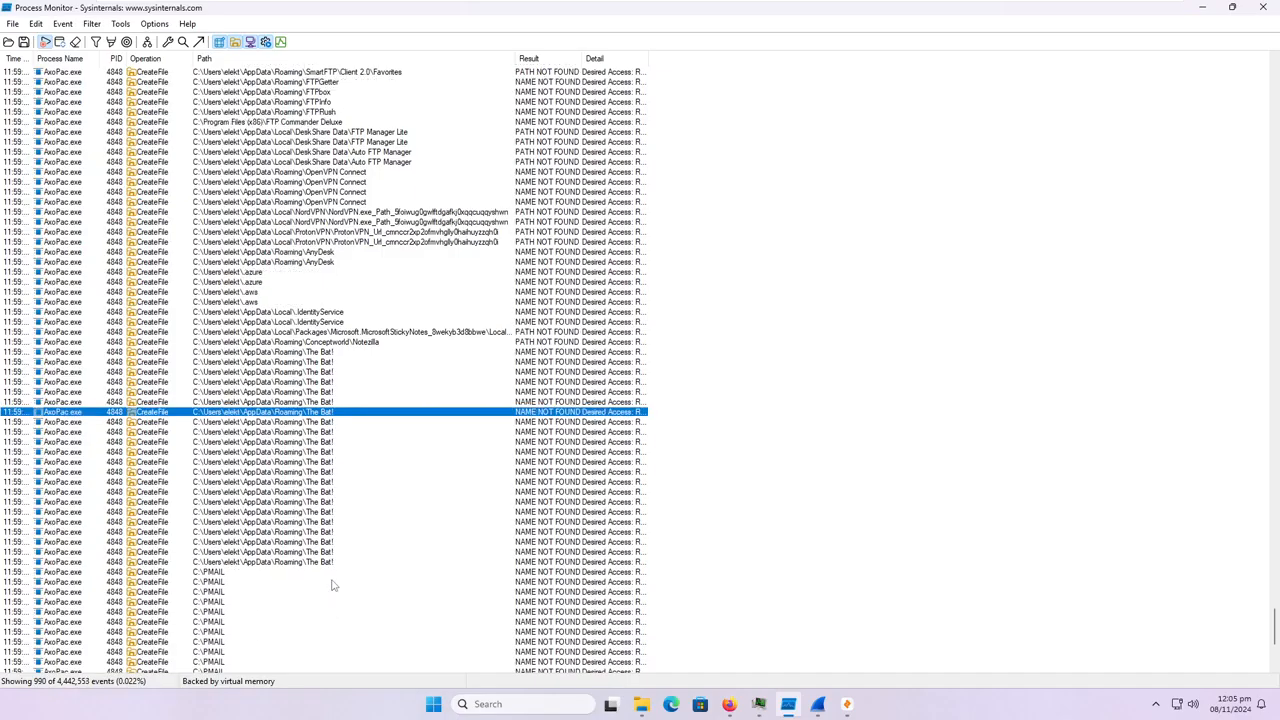
left_click(321, 352)
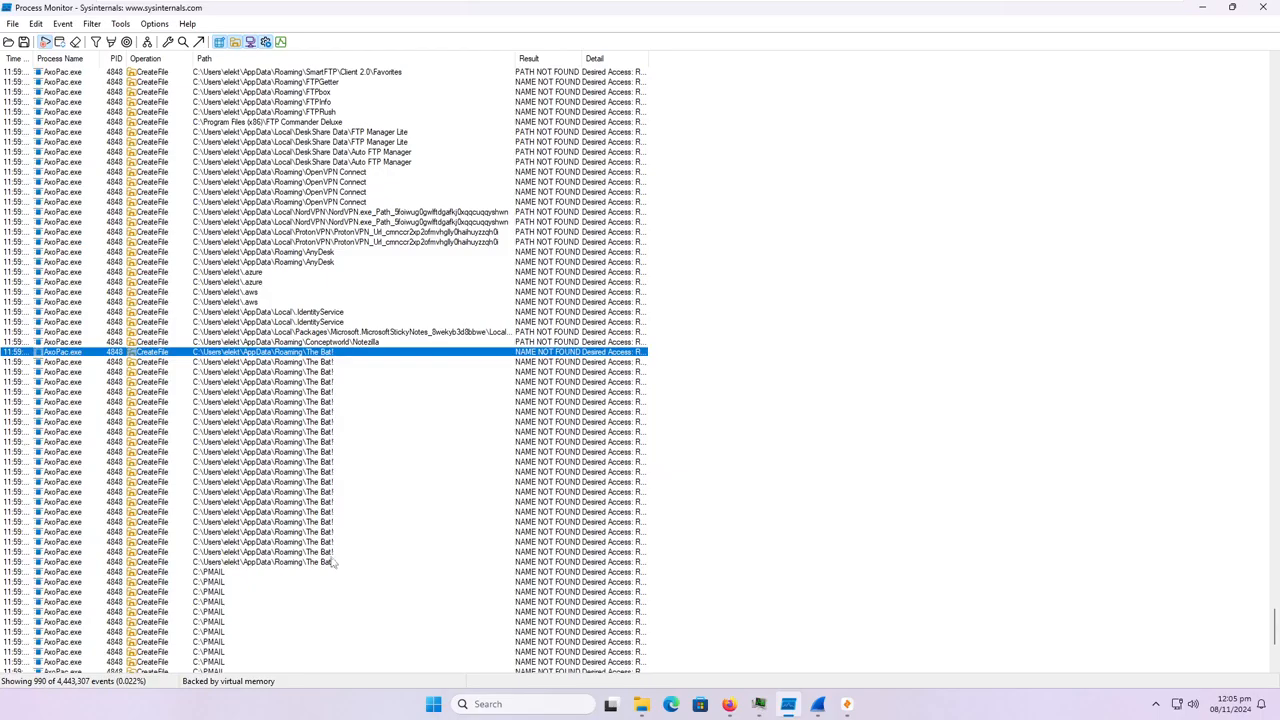
Capture a screenshot of all The Bat! event rows and save it as a PNG in the Lightshot folder.
scroll(314, 606, "down", 1)
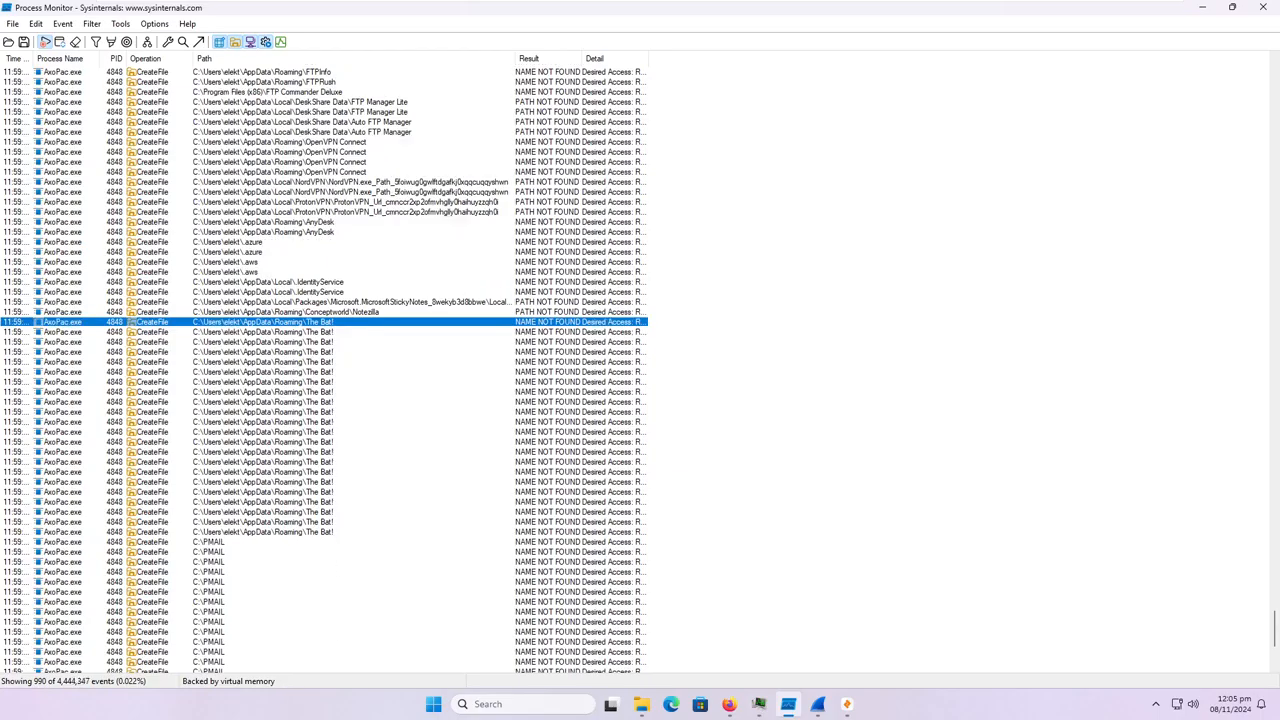
key("super+shift+s")
key("Escape")
key("Print")
left_click_drag(3, 316, 656, 538)
left_click(624, 549)
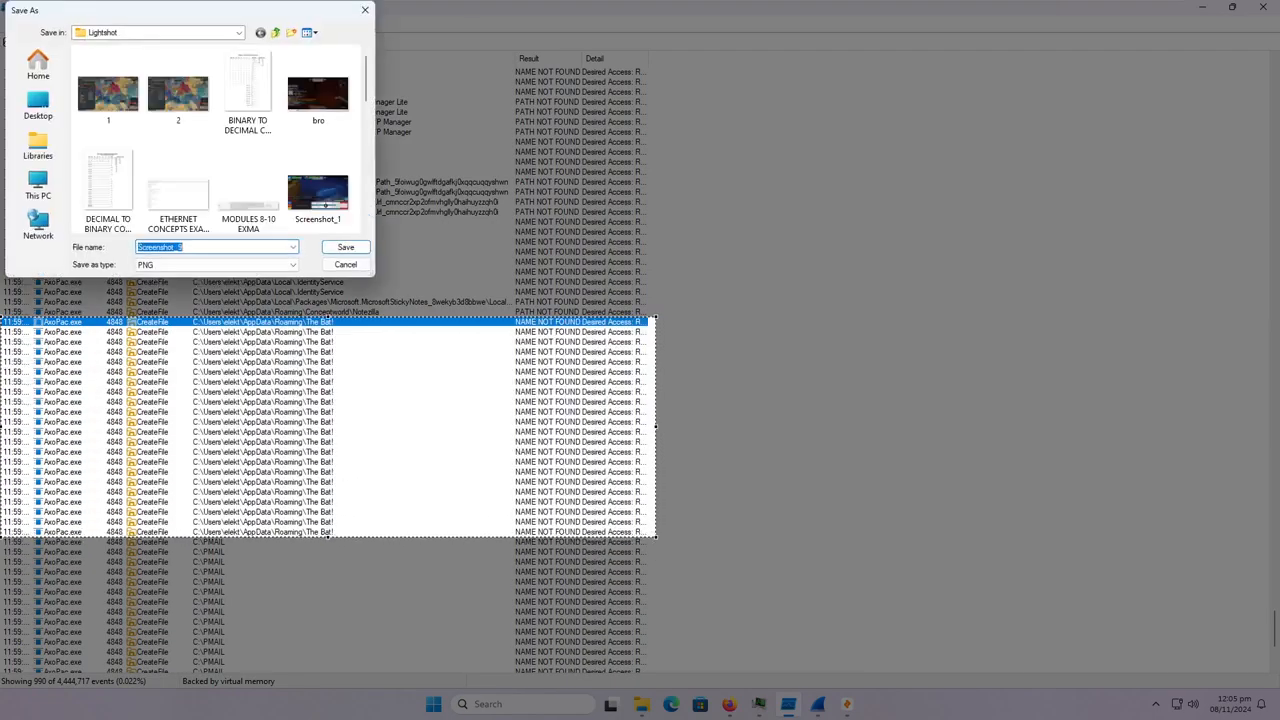
left_click(345, 248)
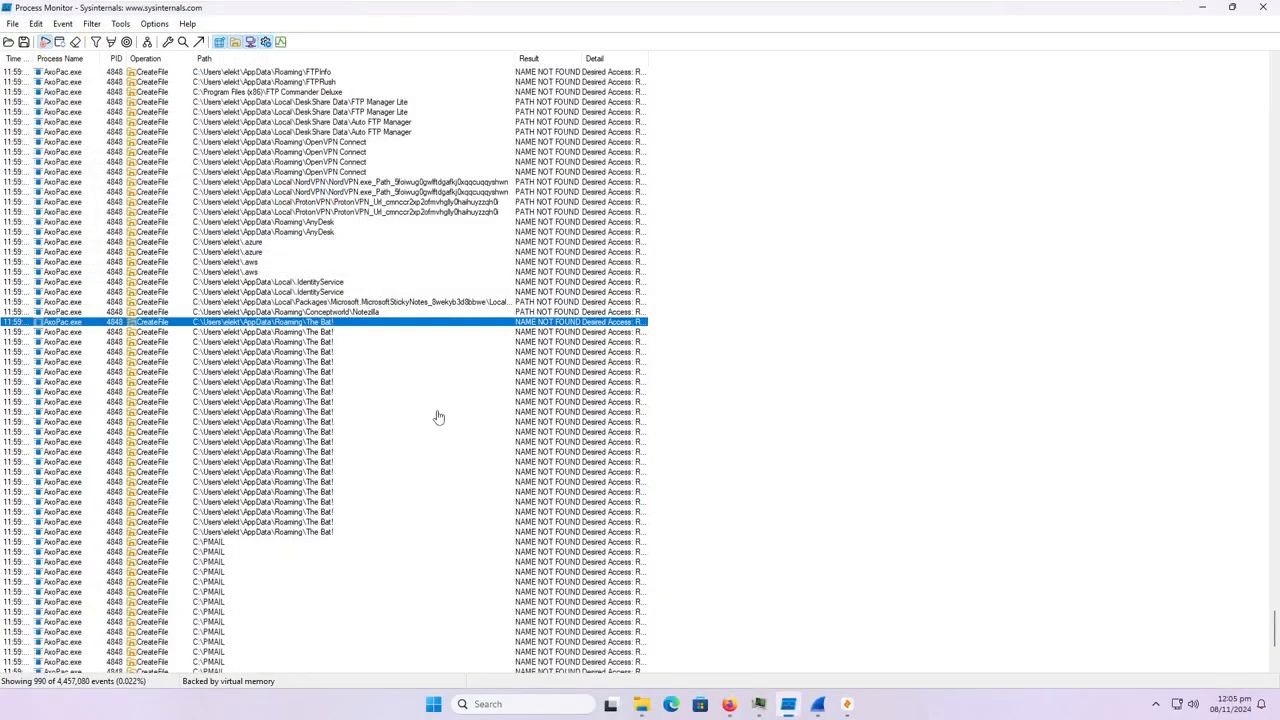
Review the email client path entries for PMAIL, Mailbird and eM Client.
scroll(232, 539, "down", 4)
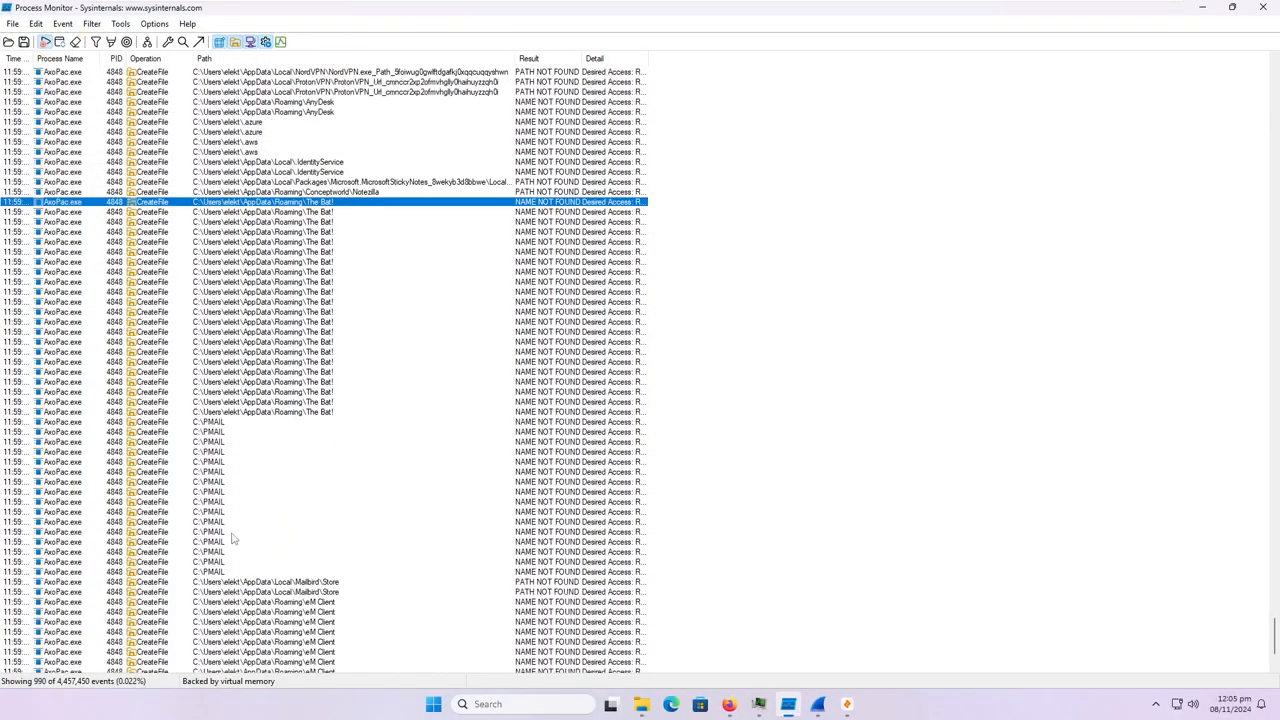
scroll(263, 537, "down", 3)
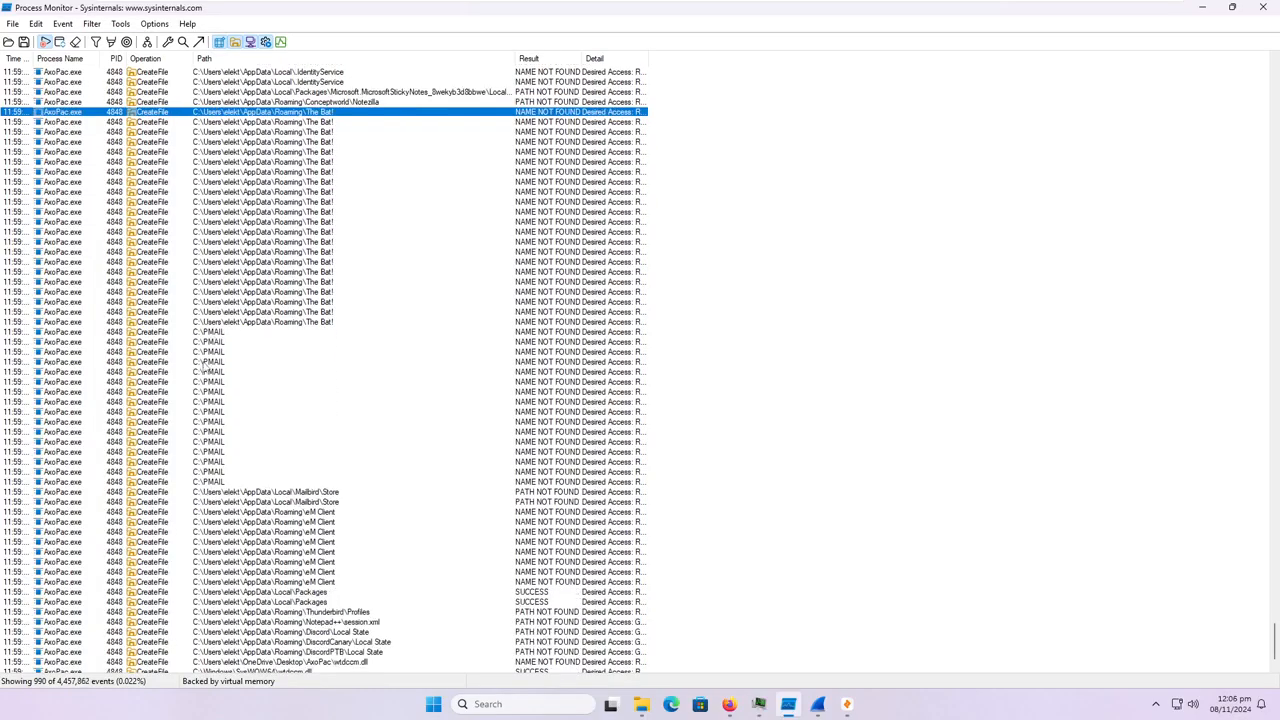
left_click(208, 371)
left_click(312, 492)
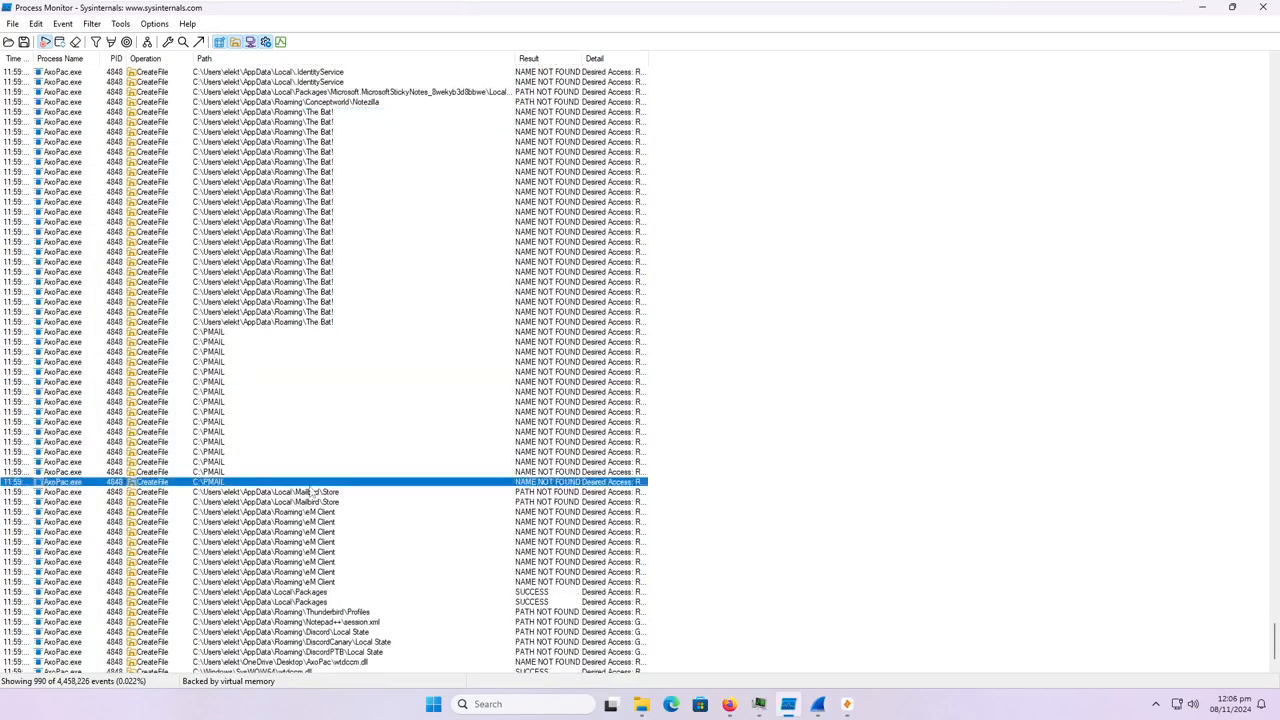
left_click(311, 503)
left_click(310, 532)
scroll(310, 535, "down", 1)
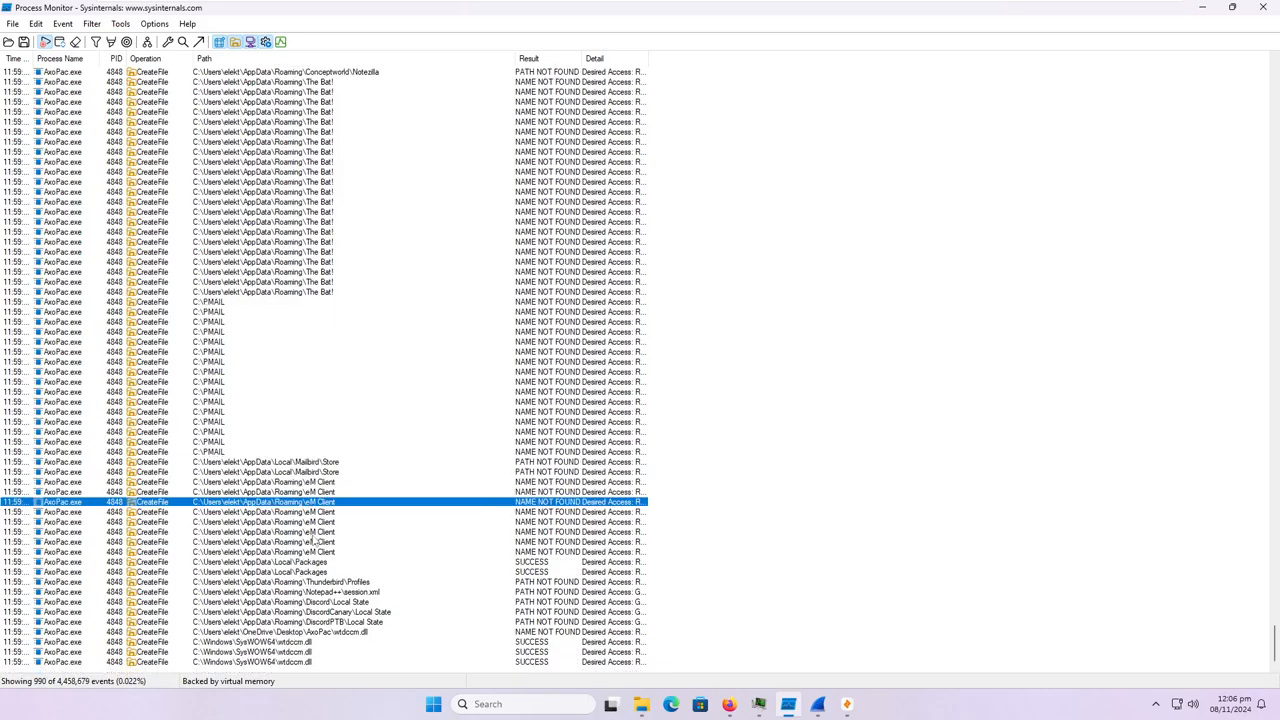
Inspect the Thunderbird profiles, Notepad++ session.xml and Discord, DiscordCanary and DiscordPTB Local State entries.
left_click(334, 582)
left_click(331, 594)
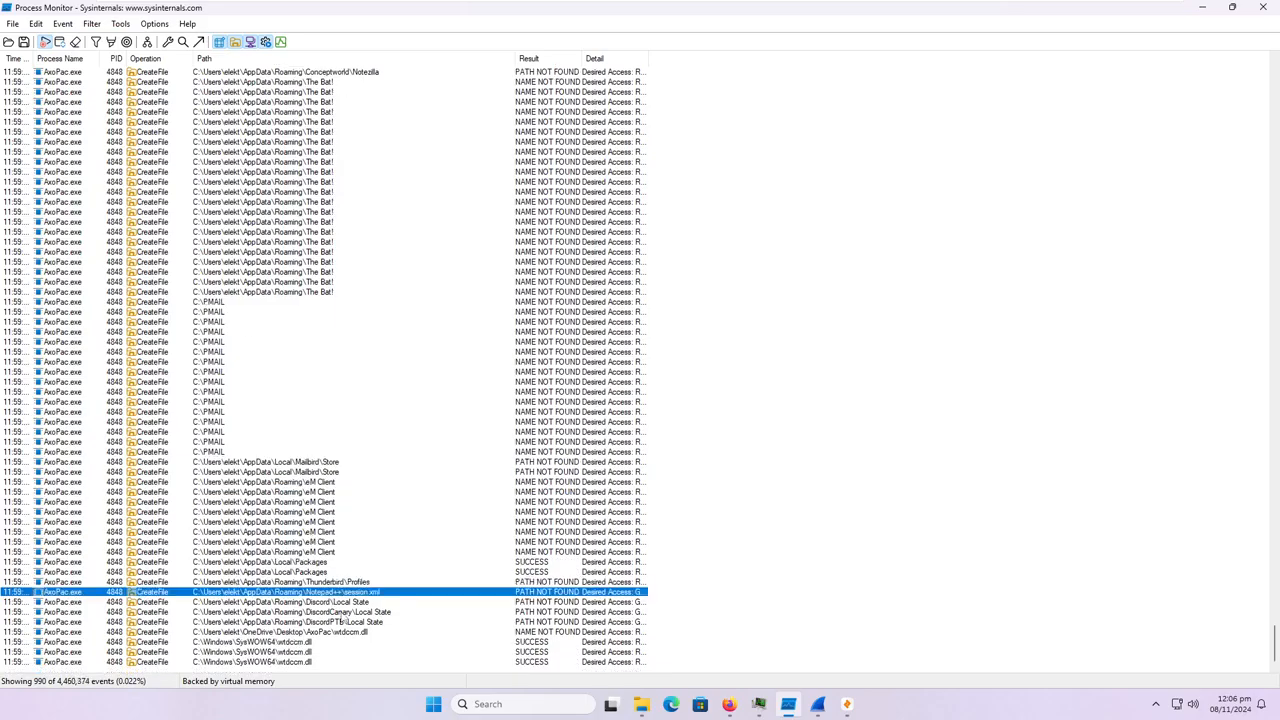
left_click(348, 603)
left_click(354, 612)
left_click(352, 622)
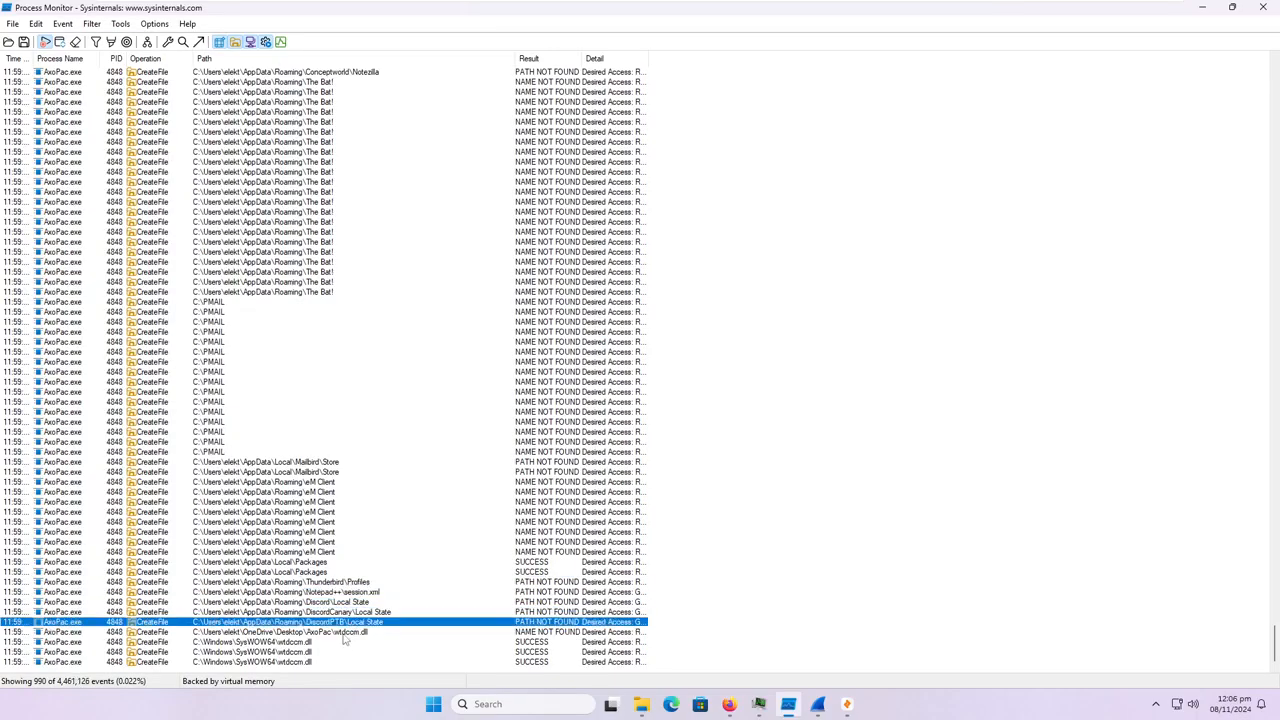
Look back over the earlier AxoPac.exe file events up to the start of the list.
scroll(310, 656, "up", 15)
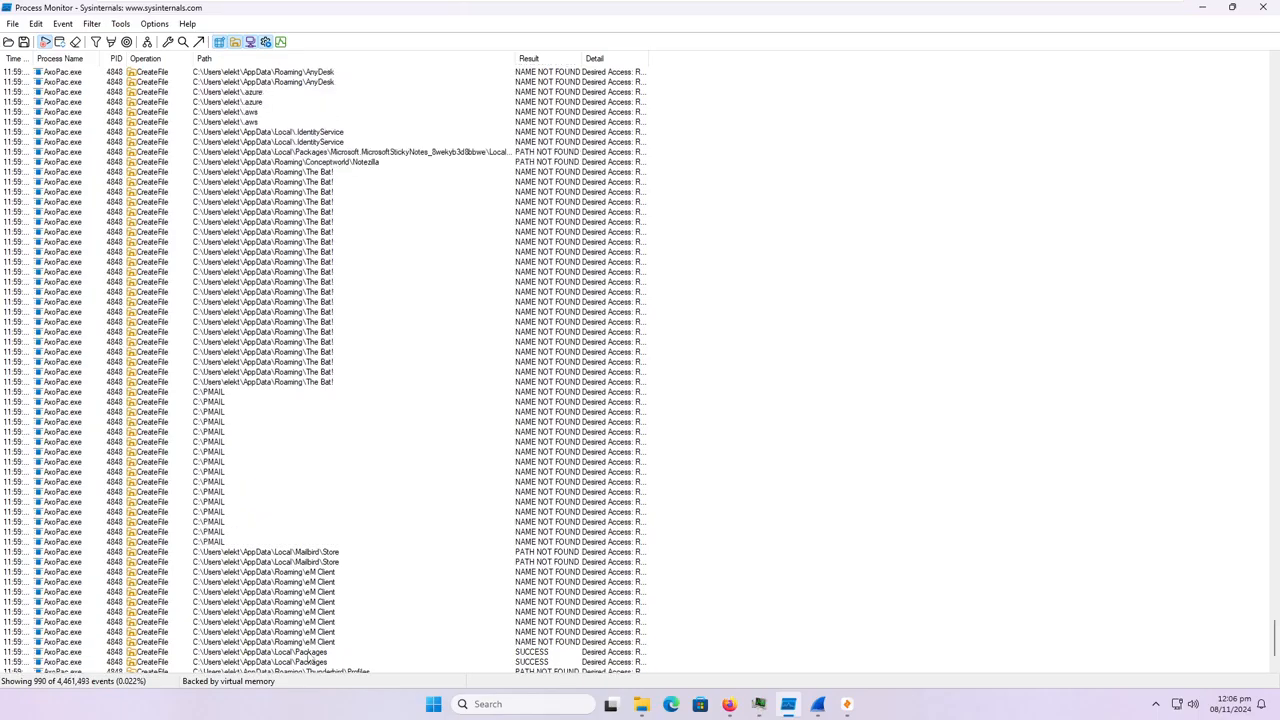
scroll(312, 655, "up", 20)
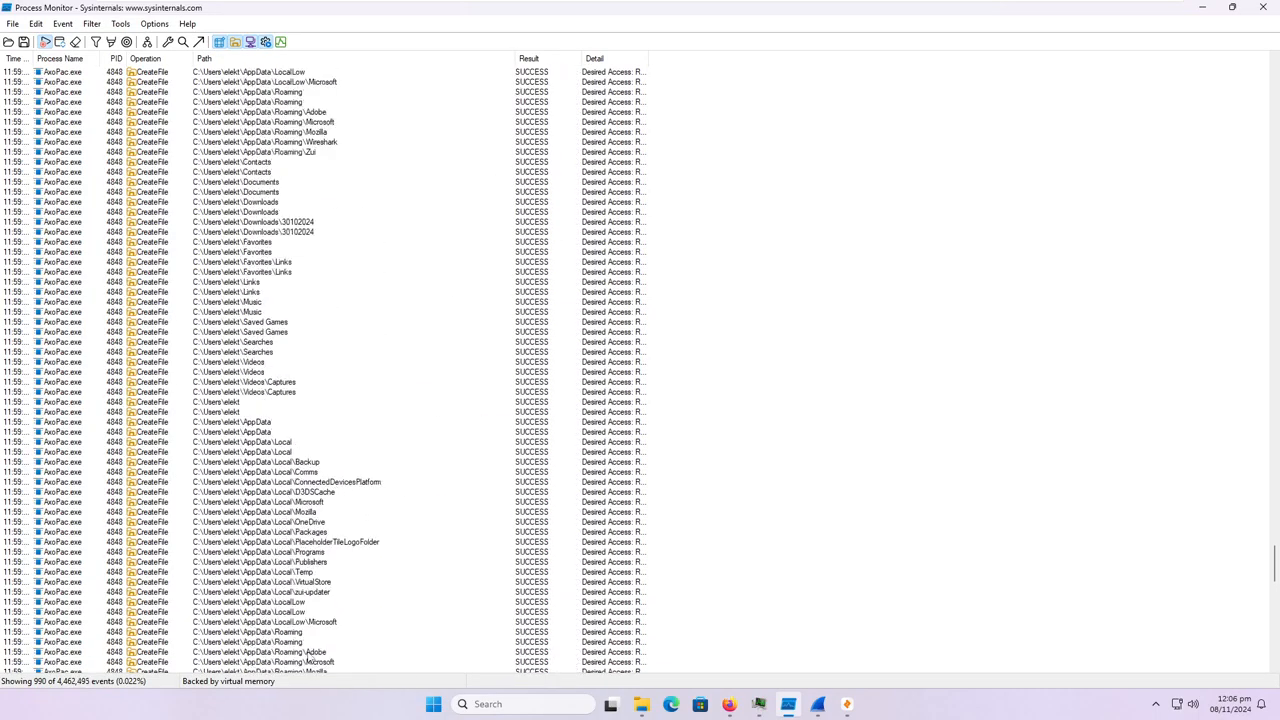
scroll(318, 655, "up", 15)
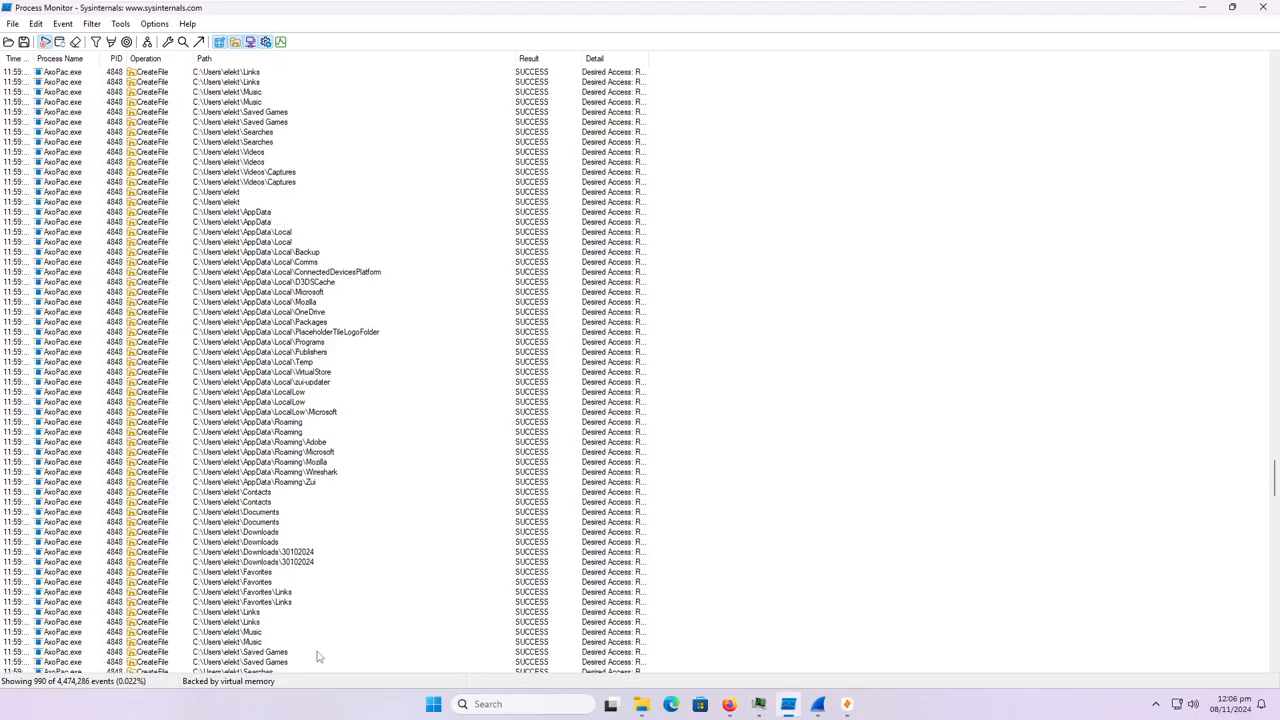
left_click_drag(1275, 468, 1275, 62)
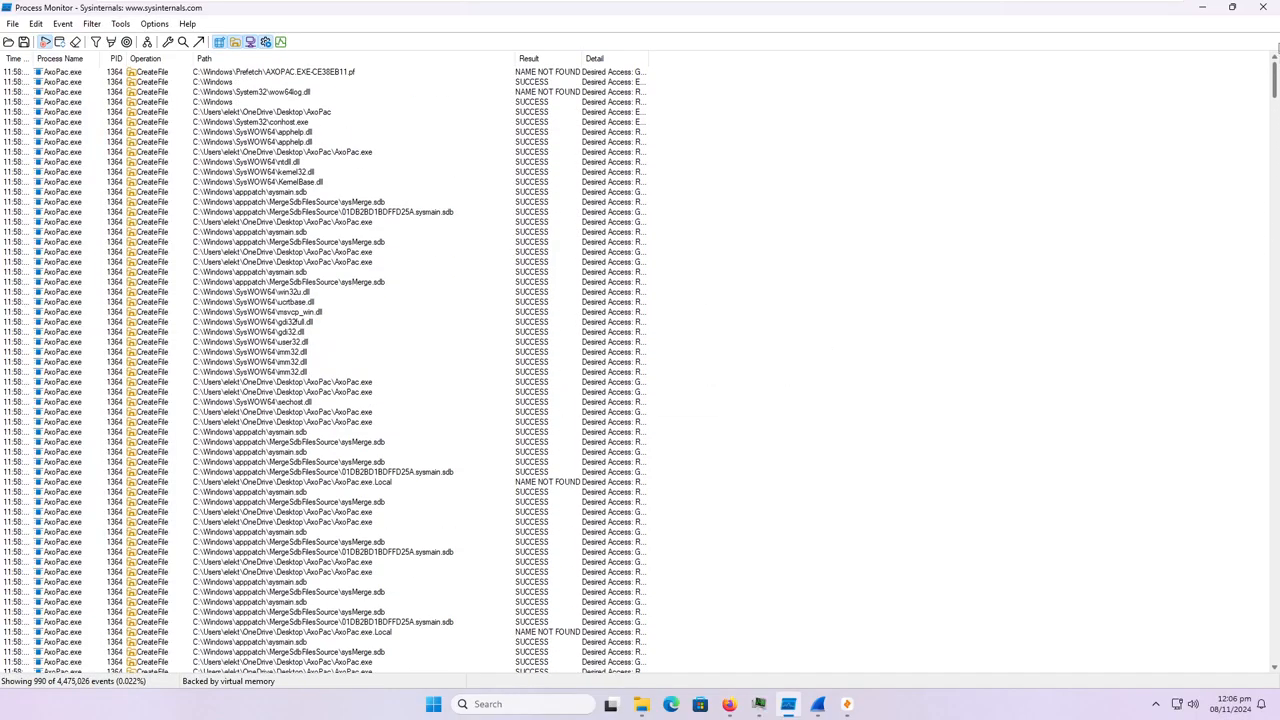
left_click_drag(1275, 80, 1275, 406)
left_click_drag(1275, 467, 1271, 10)
Minimize Process Monitor, switch to Zui and query the 1.pcapng pool.
left_click(1203, 7)
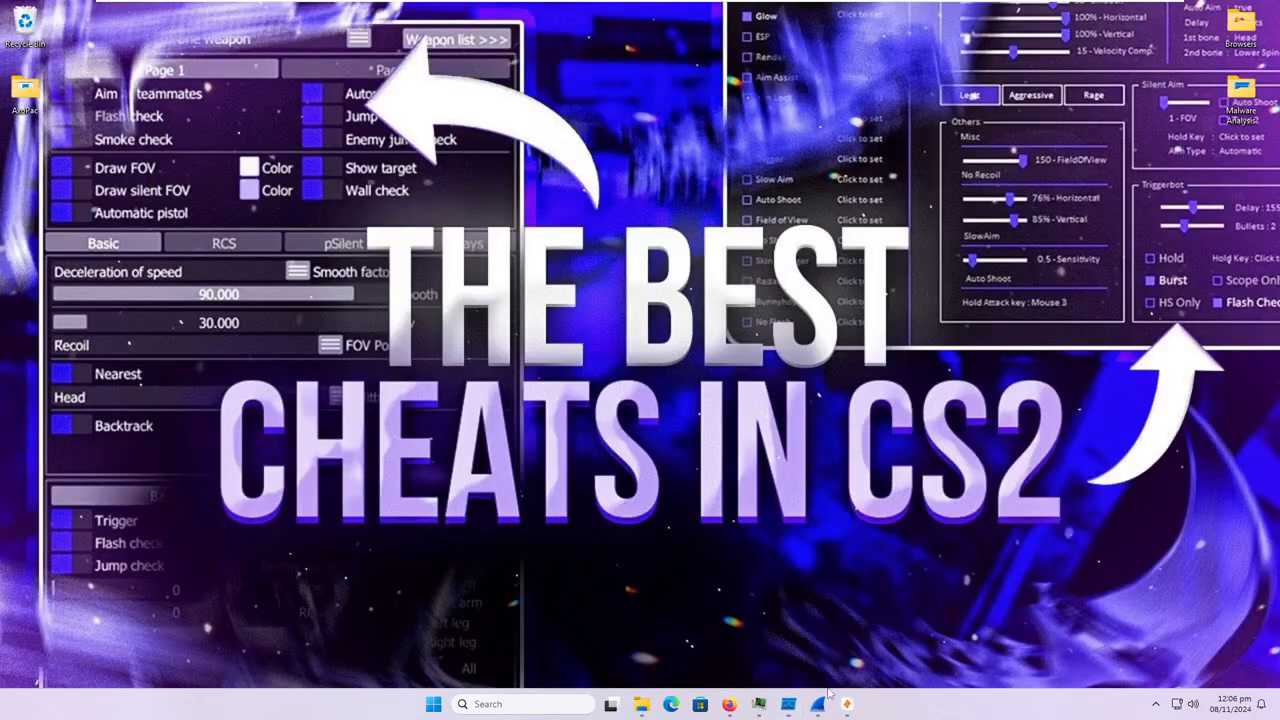
left_click(823, 705)
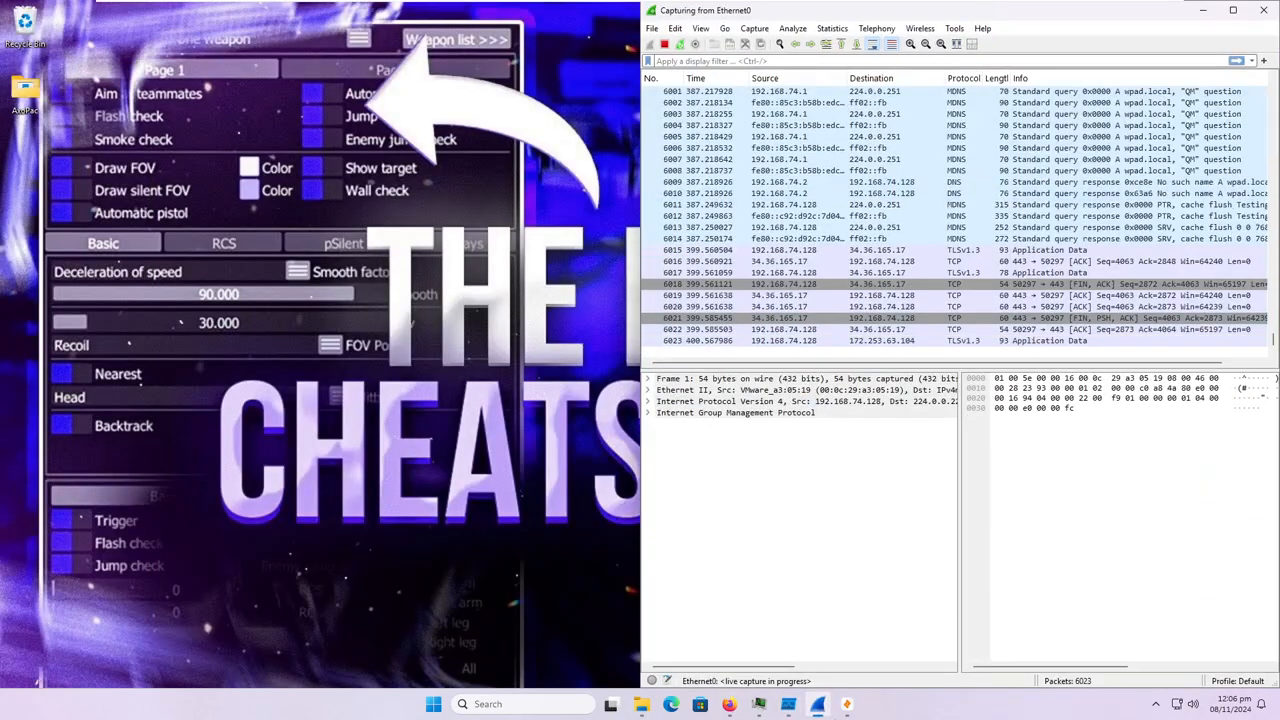
left_click(847, 705)
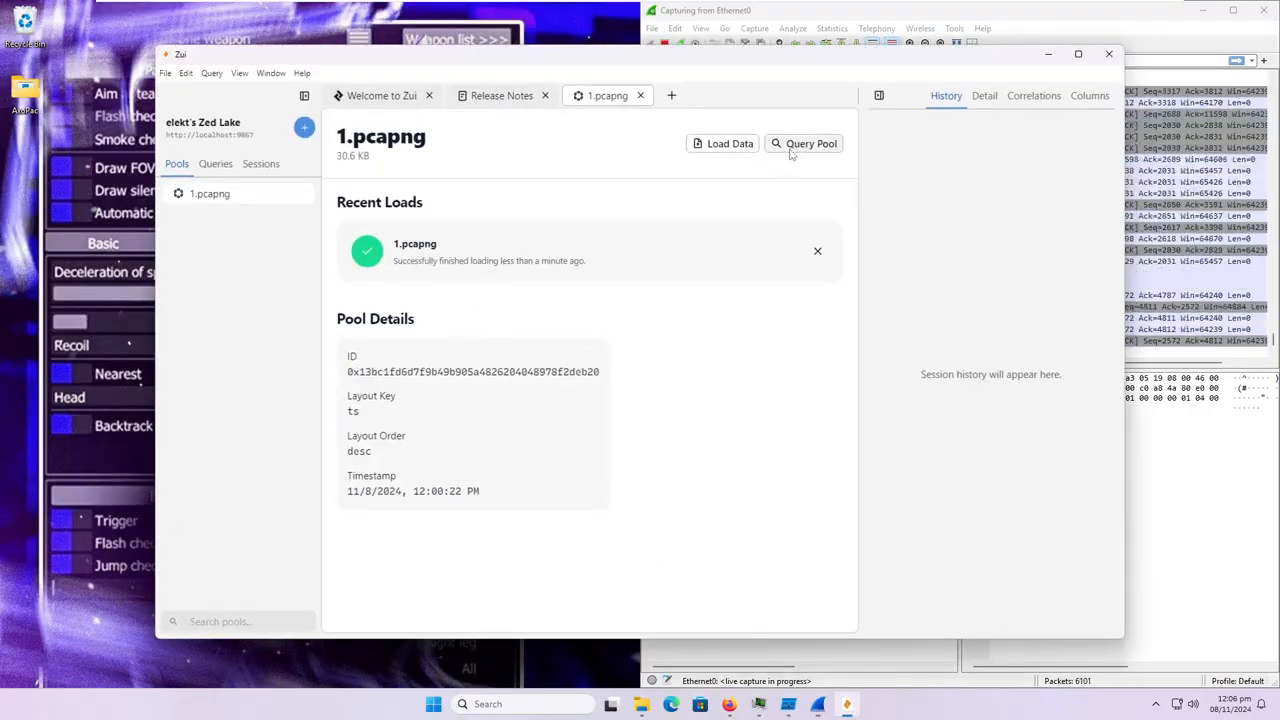
left_click(791, 149)
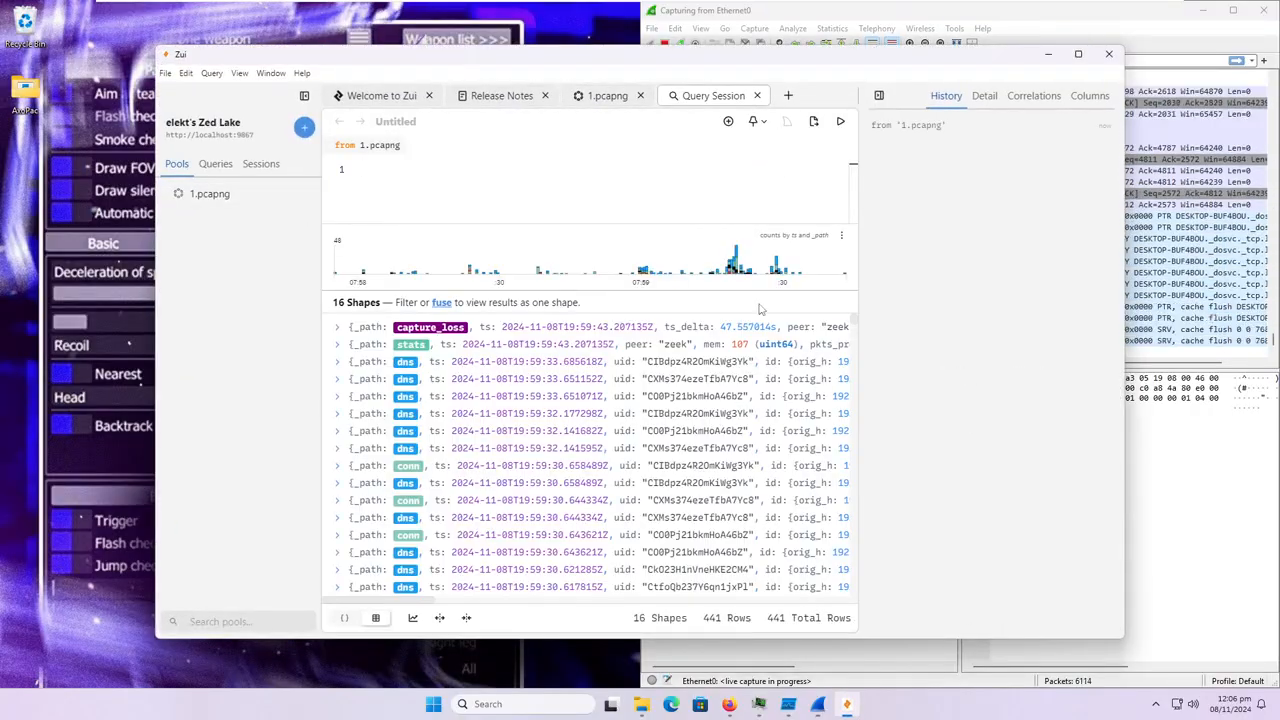
Inspect the alert (3) entries around 19:59:29 and 19:59:28 in the 1.pcapng query results.
scroll(716, 530, "down", 5)
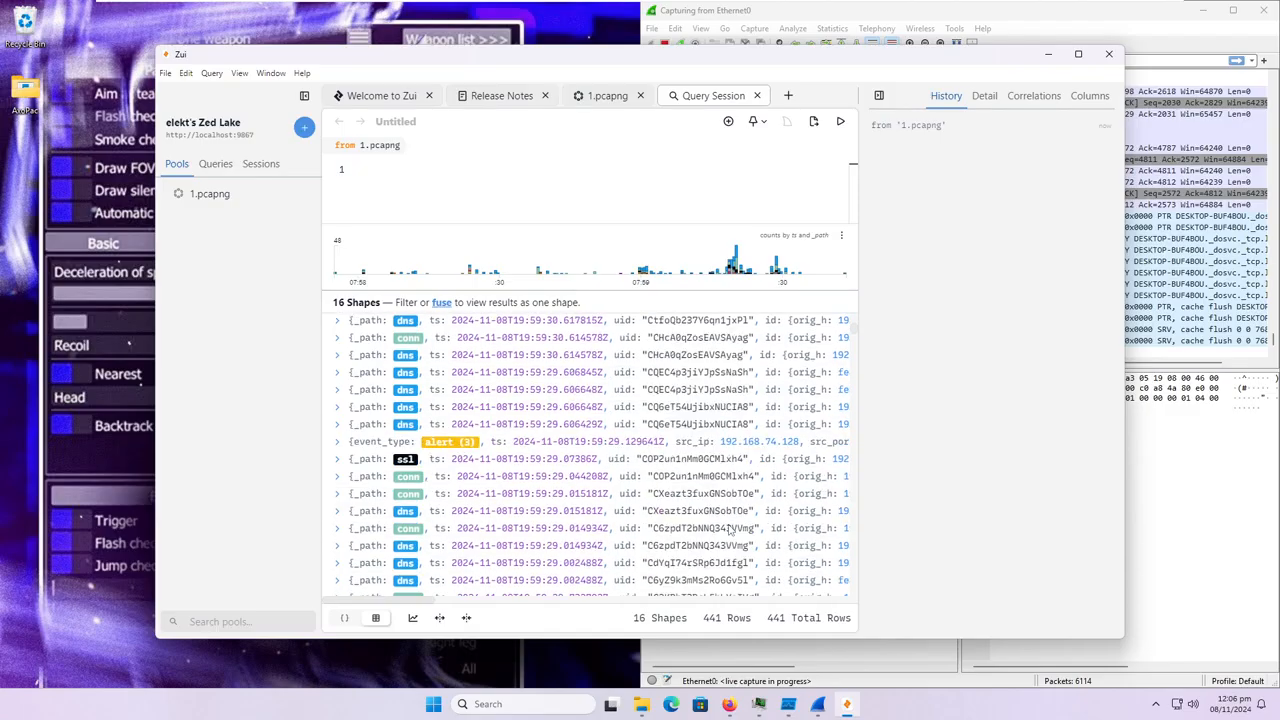
left_click(340, 443)
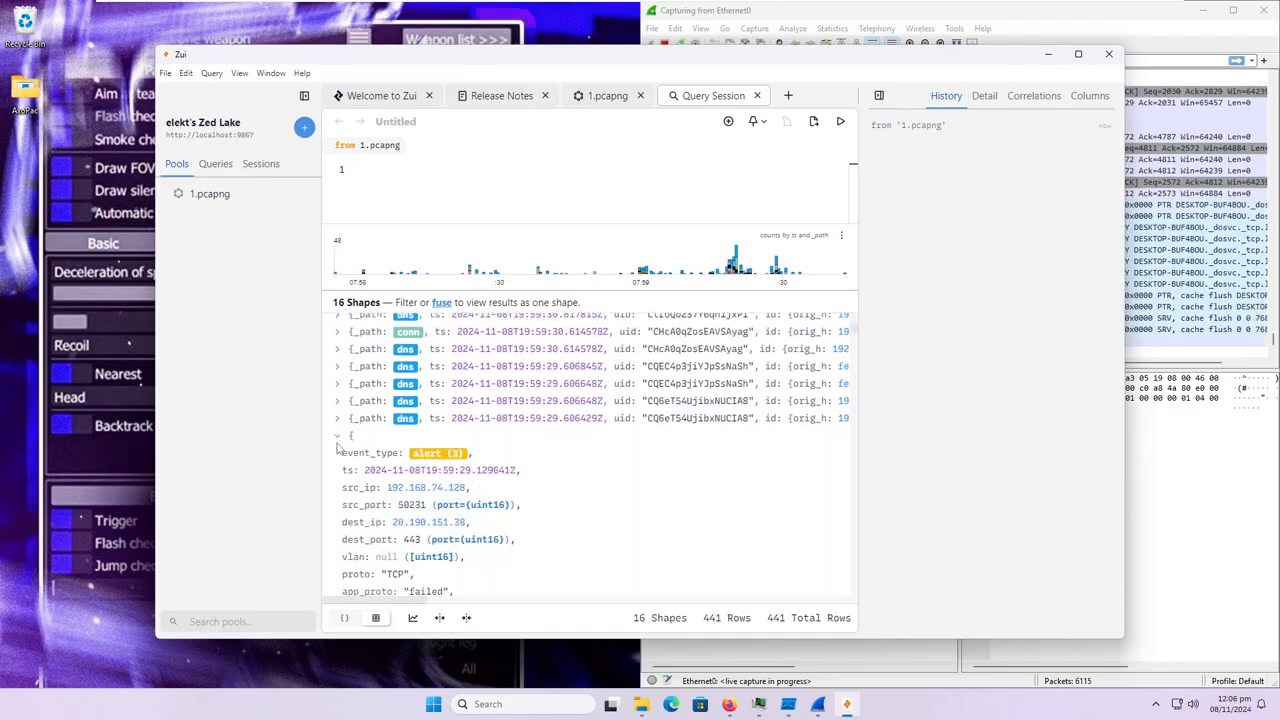
left_click(342, 377)
scroll(342, 379, "down", 2)
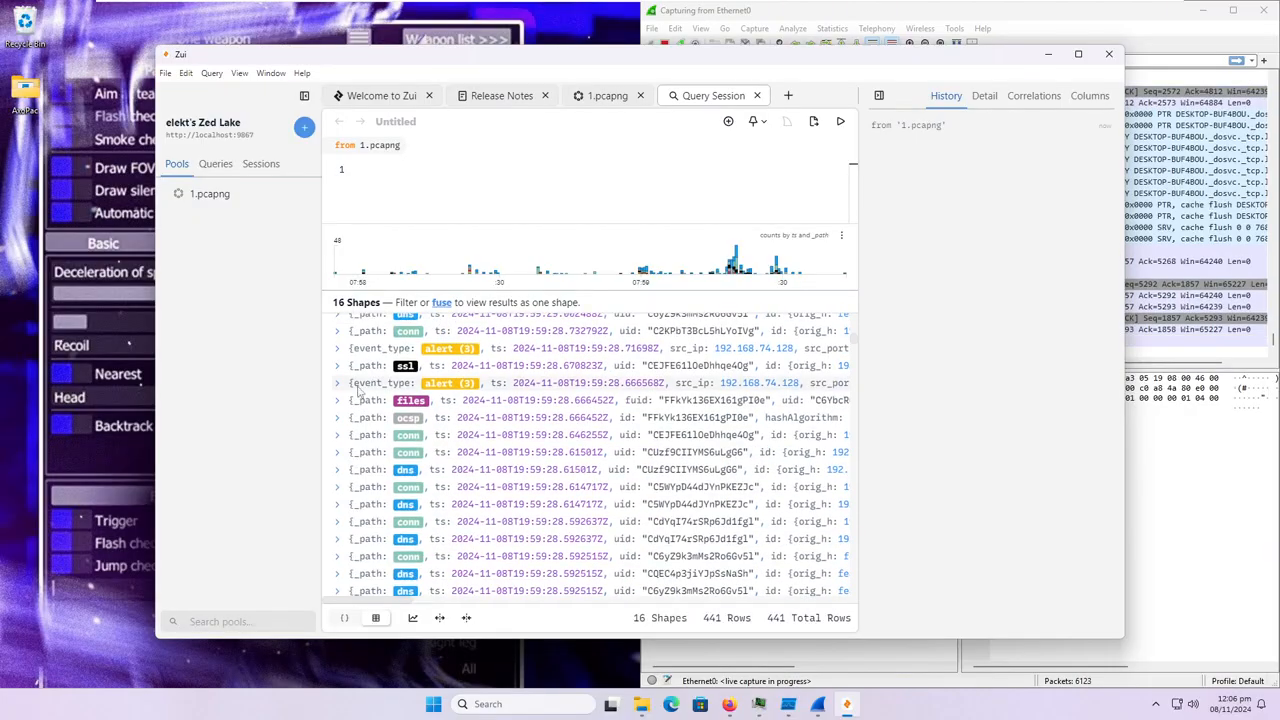
left_click(341, 387)
left_click(340, 386)
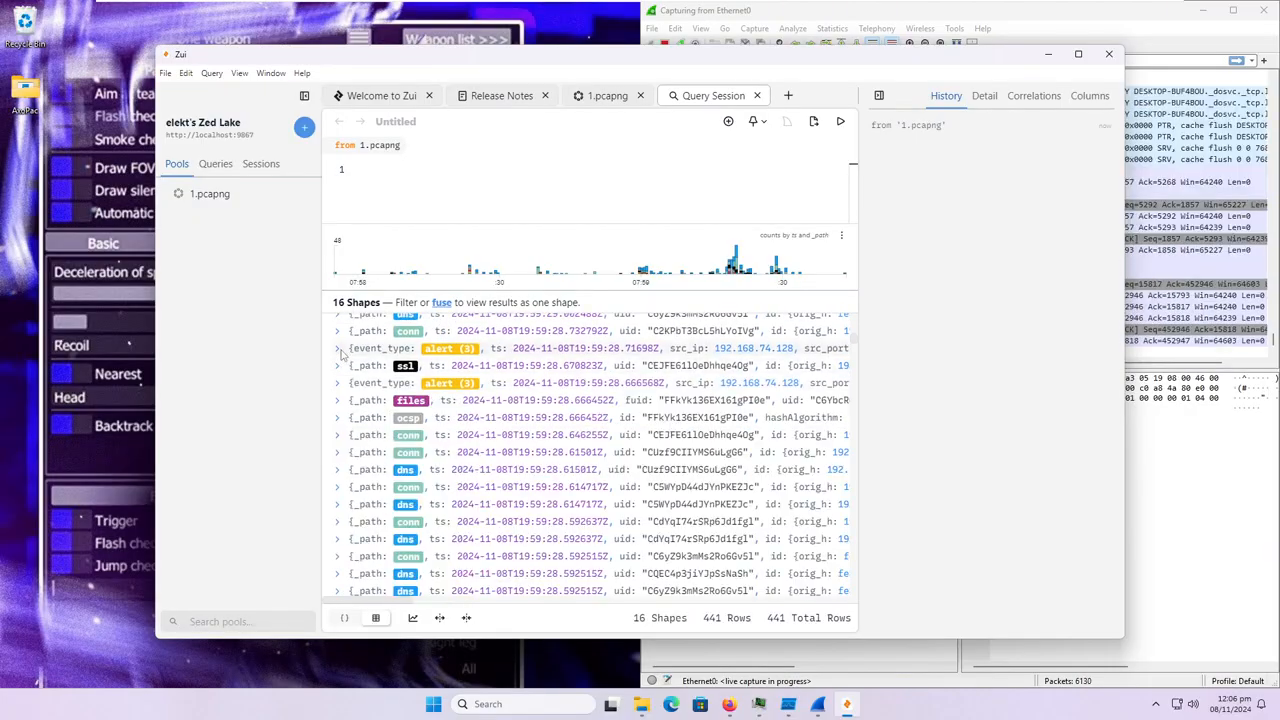
left_click(340, 350)
left_click(340, 350)
Check further entries in the query results, working back in time to about 19:59:21.
scroll(358, 367, "down", 3)
scroll(365, 371, "down", 3)
left_click(338, 451)
scroll(344, 457, "down", 1)
left_click(337, 387)
scroll(360, 450, "down", 5)
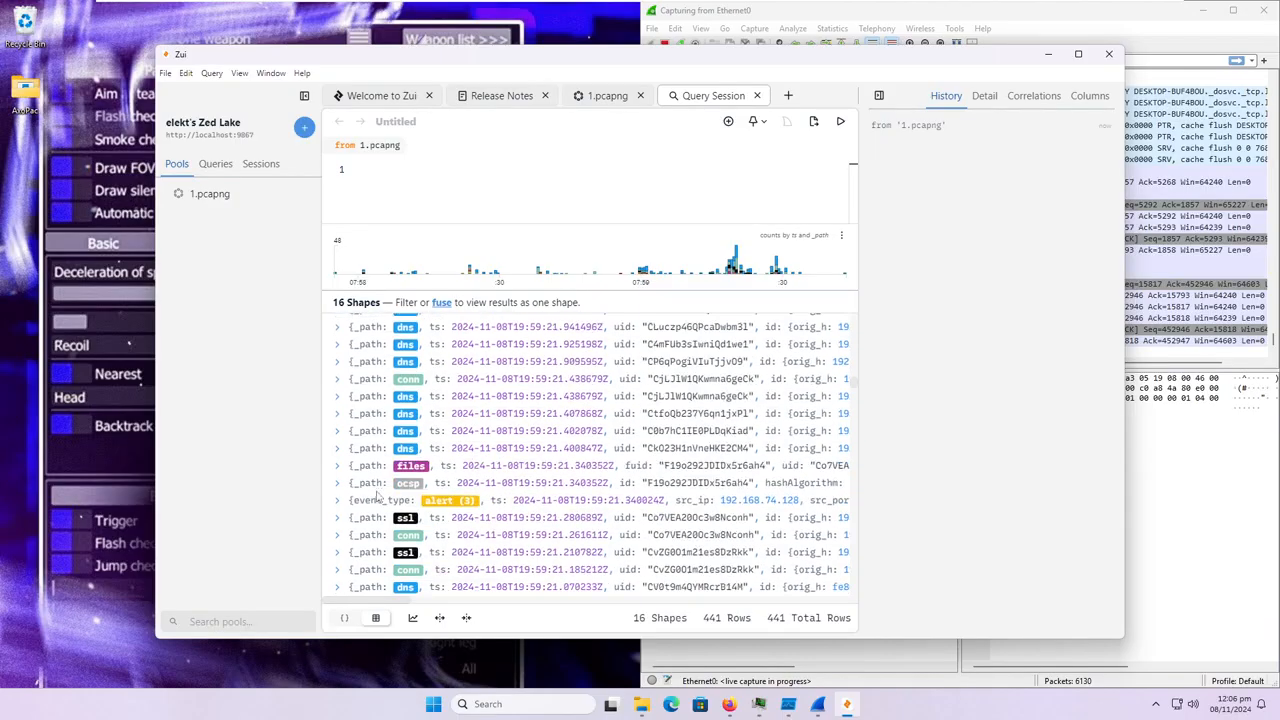
Find the alert (1) entries and read the signature and category of the one at 19:59:12.
scroll(376, 490, "down", 5)
scroll(380, 456, "down", 10)
scroll(391, 453, "down", 10)
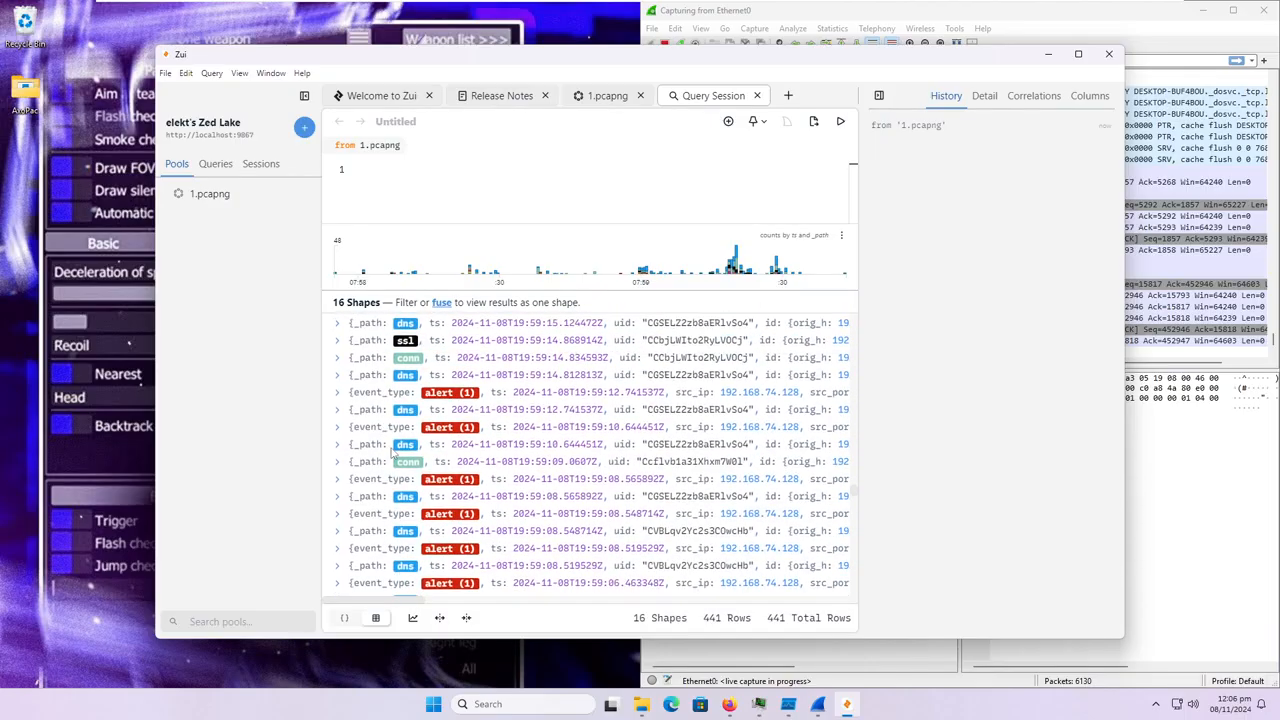
left_click(338, 392)
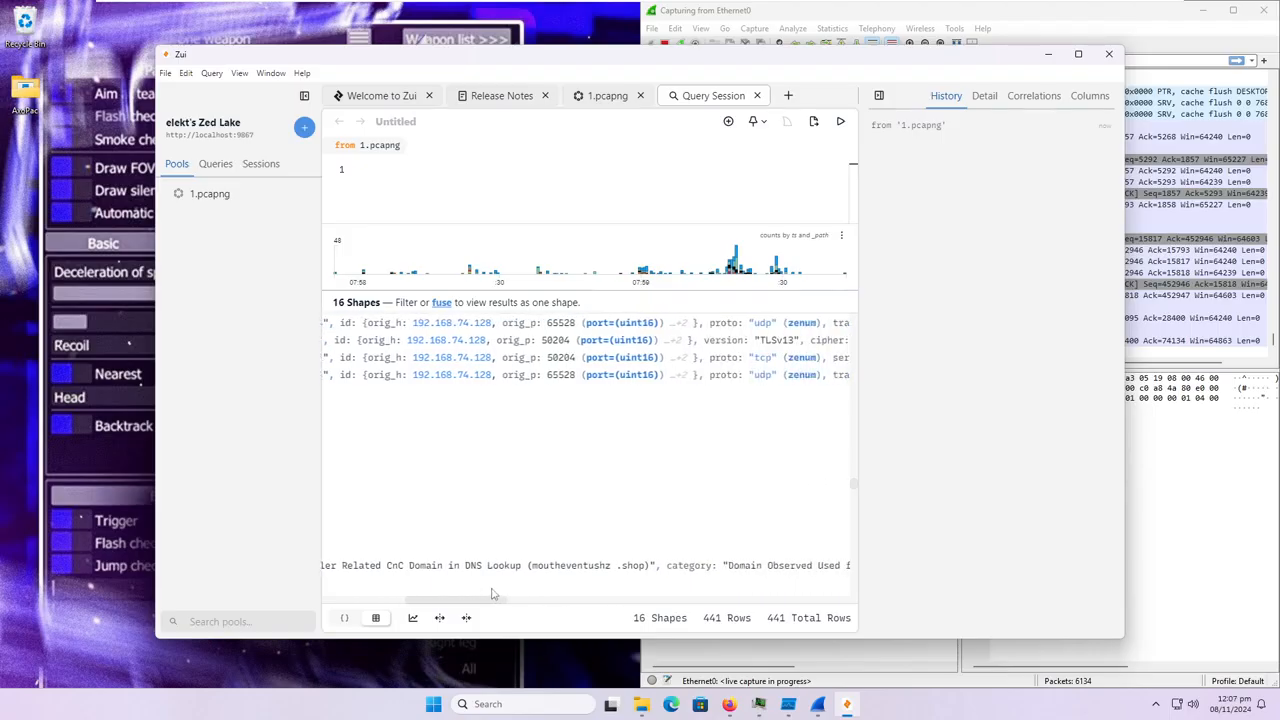
left_click_drag(489, 599, 332, 497)
left_click(336, 398)
scroll(370, 486, "down", 10)
scroll(370, 486, "up", 3)
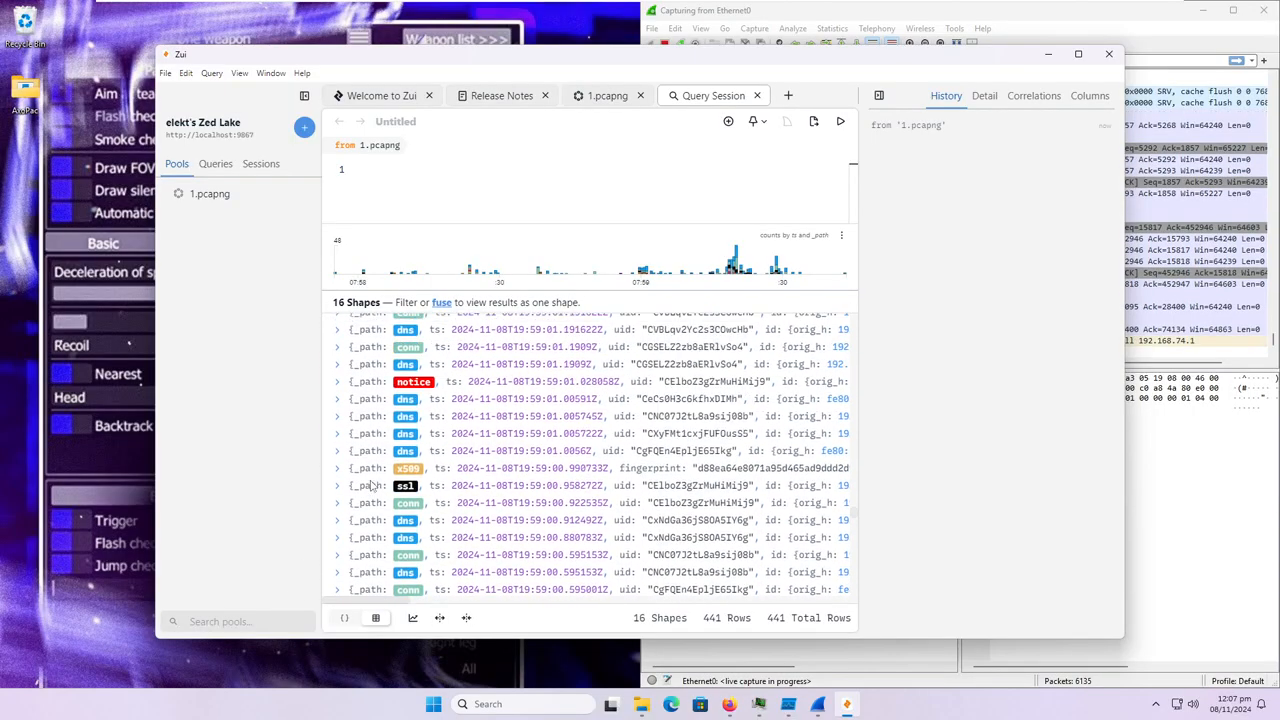
Examine the notice entry at 19:59:01 and the details of the alert (1) entry at 19:59:00.
left_click(337, 381)
scroll(432, 532, "down", 3)
scroll(432, 532, "up", 2)
left_click(337, 317)
scroll(340, 455, "down", 3)
left_click(336, 459)
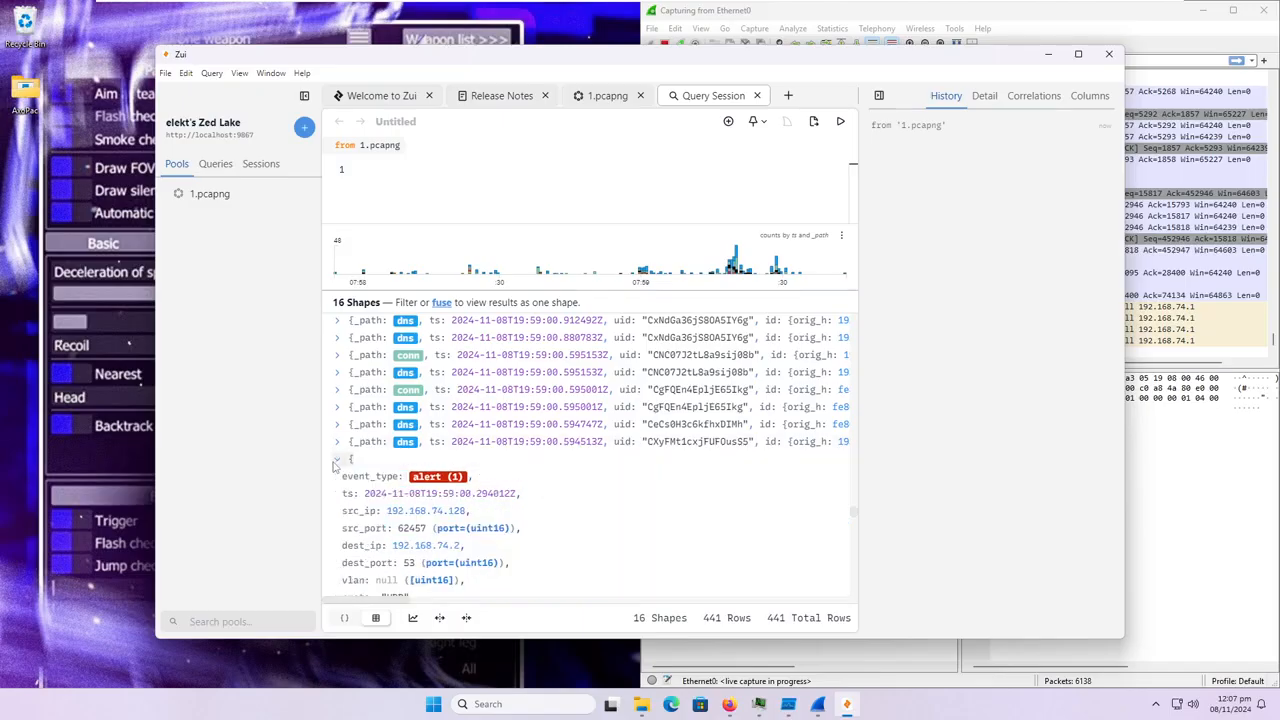
scroll(368, 468, "down", 3)
scroll(340, 400, "up", 2)
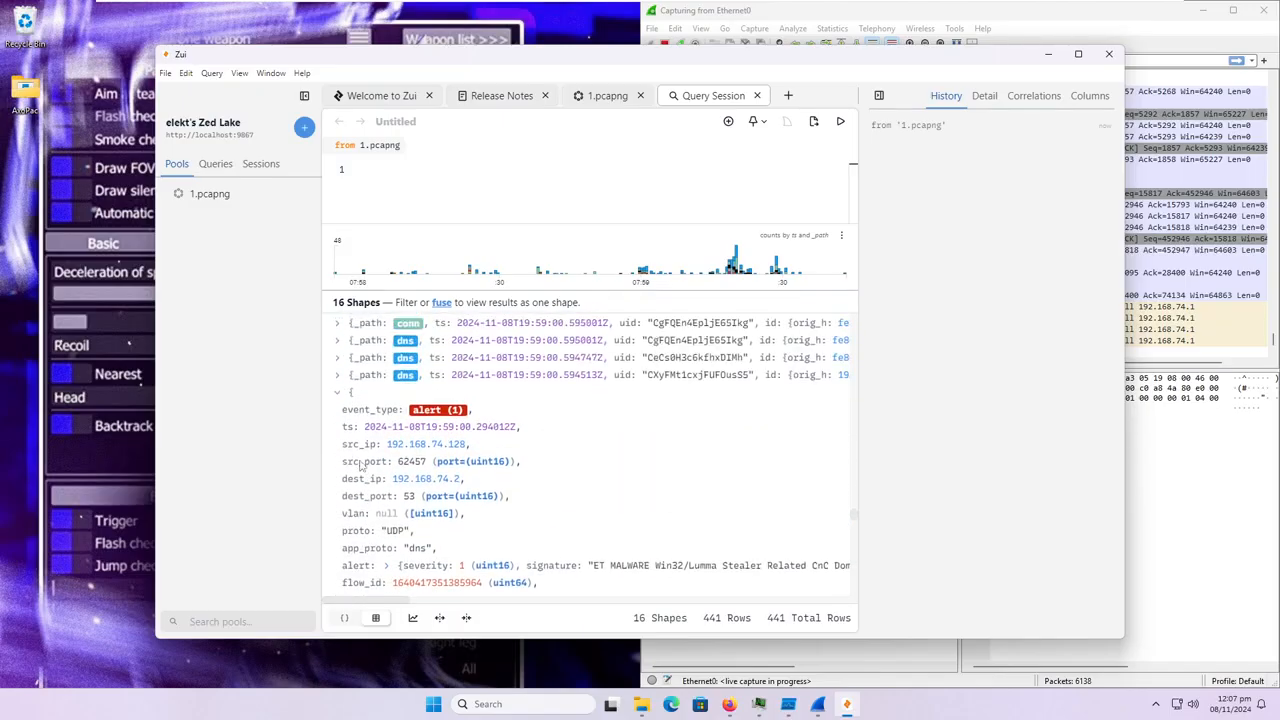
left_click(338, 393)
Look through the remaining records down to the oldest entry of the capture.
scroll(350, 360, "down", 5)
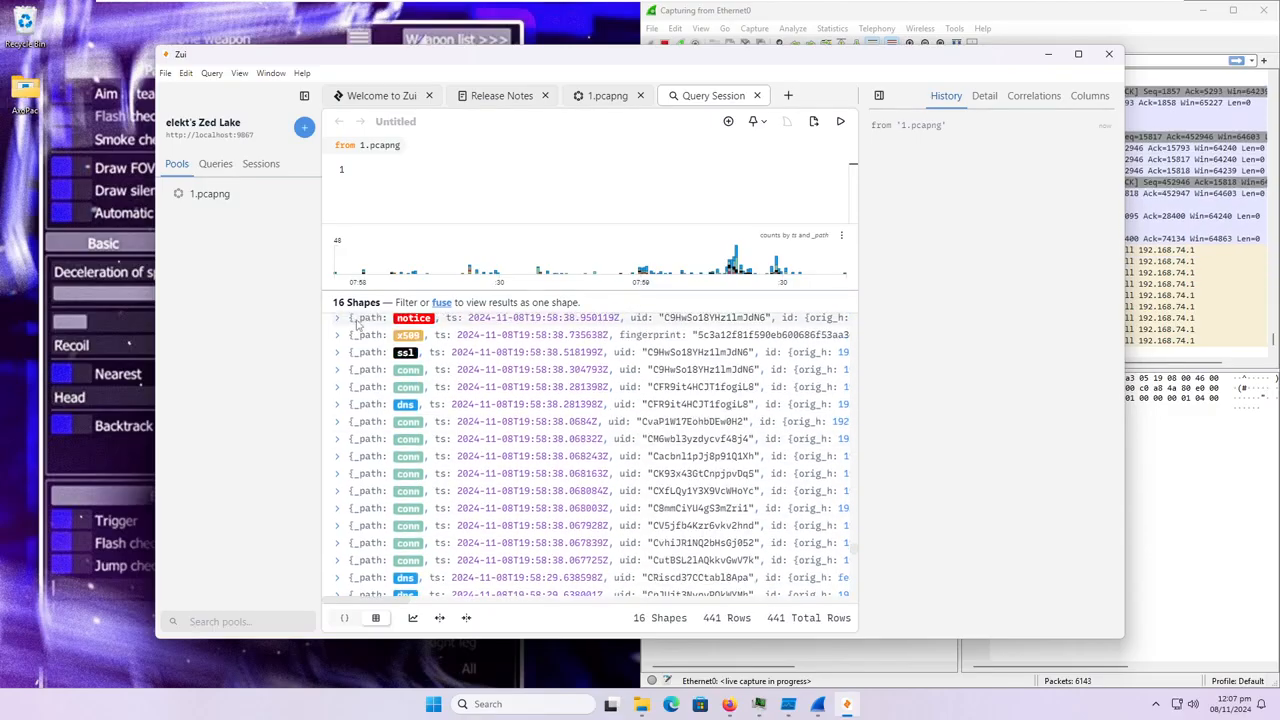
scroll(357, 322, "down", 10)
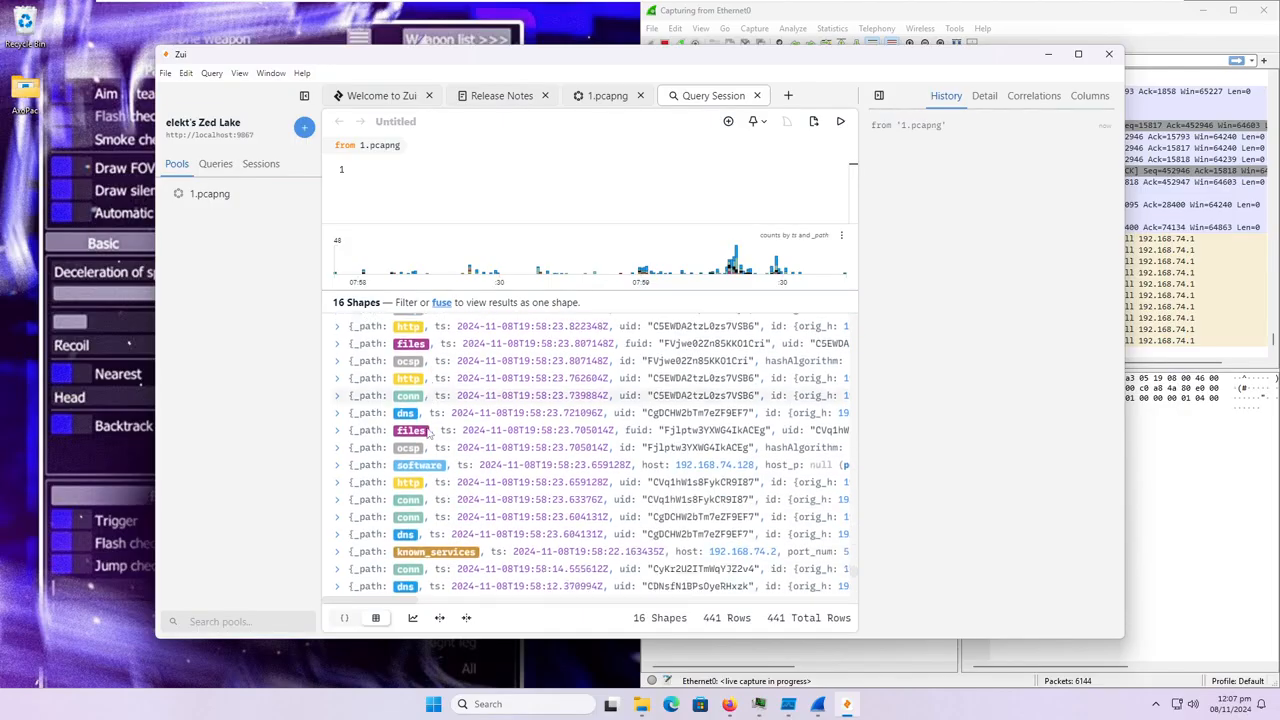
scroll(425, 432, "down", 5)
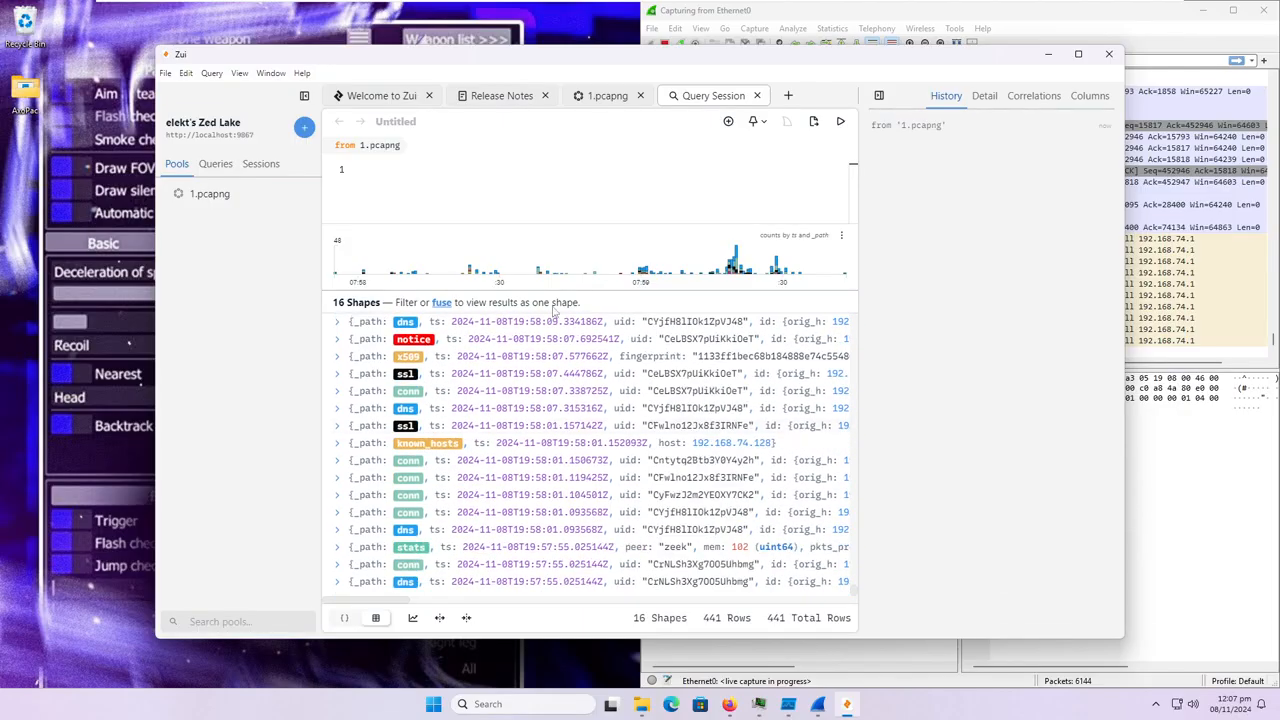
Minimize Zui, stop the live Ethernet0 capture in Wireshark and save it as 2.
left_click(1047, 54)
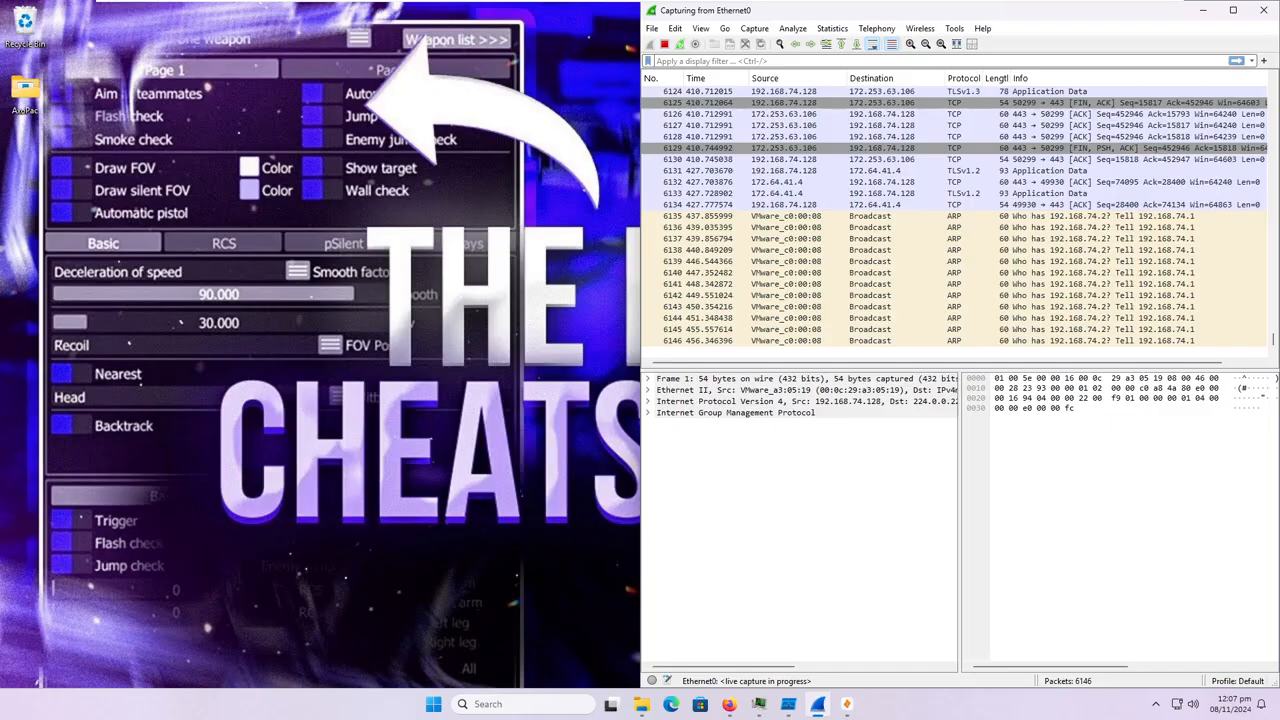
left_click(665, 46)
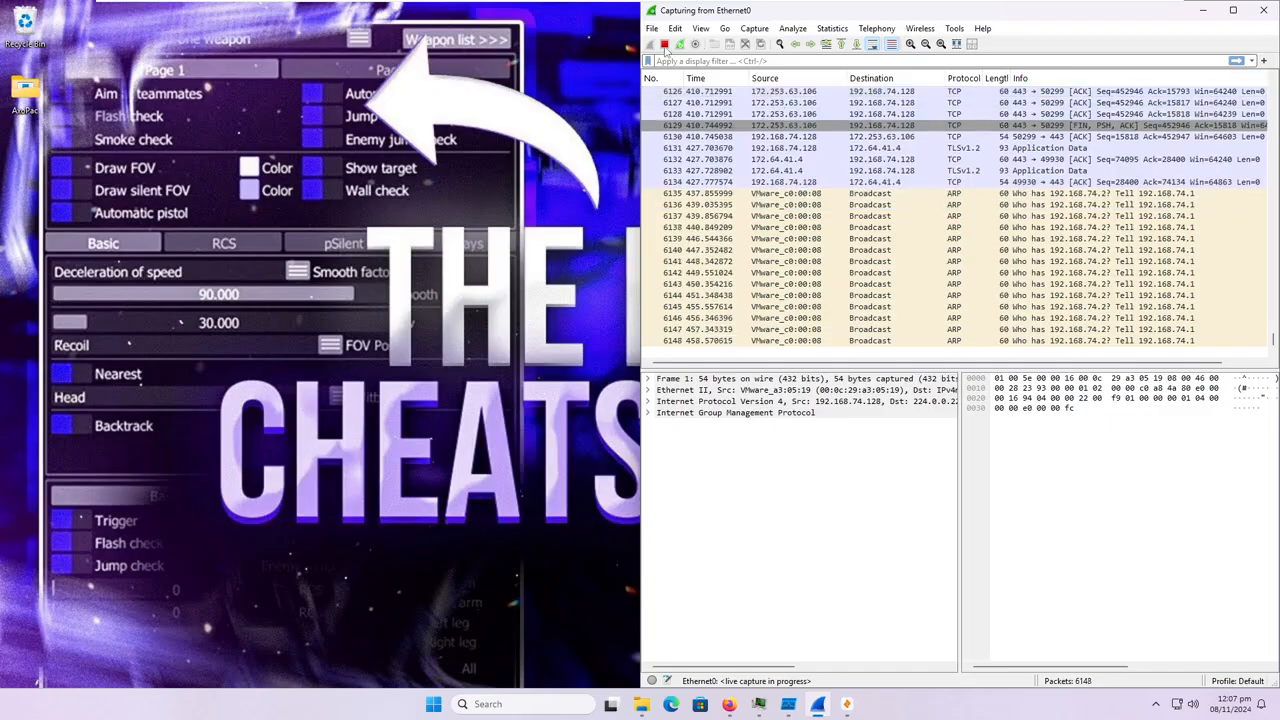
left_click(722, 137)
key("ctrl+s")
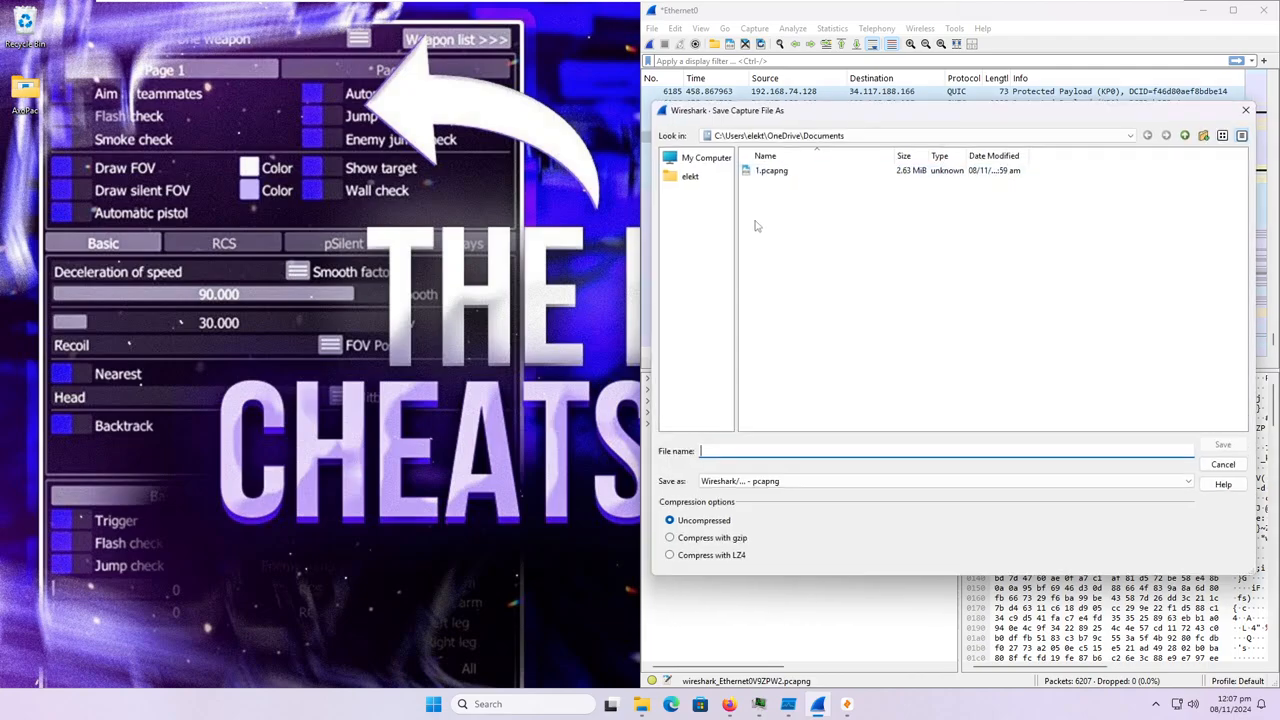
type("2")
key("Return")
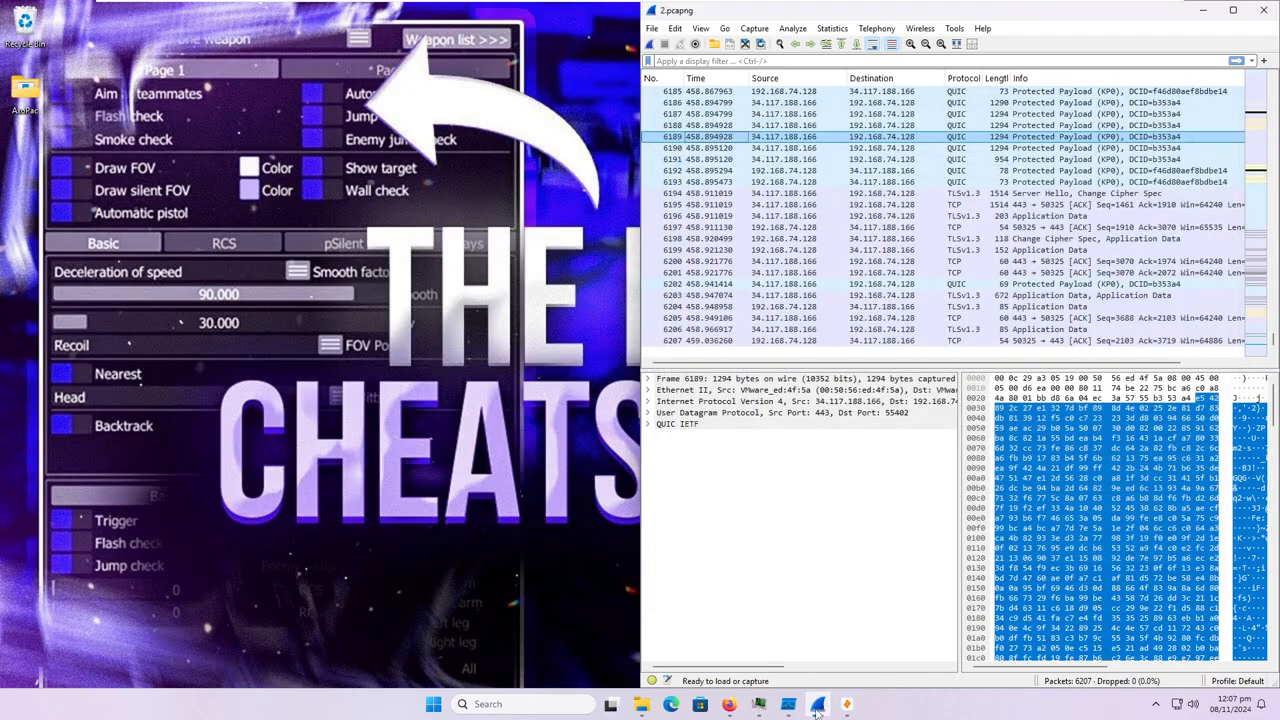
Switch back to Zui, close the Query Session and 1.pcapng tabs, and import 2.pcapng as a new pool.
left_click(847, 705)
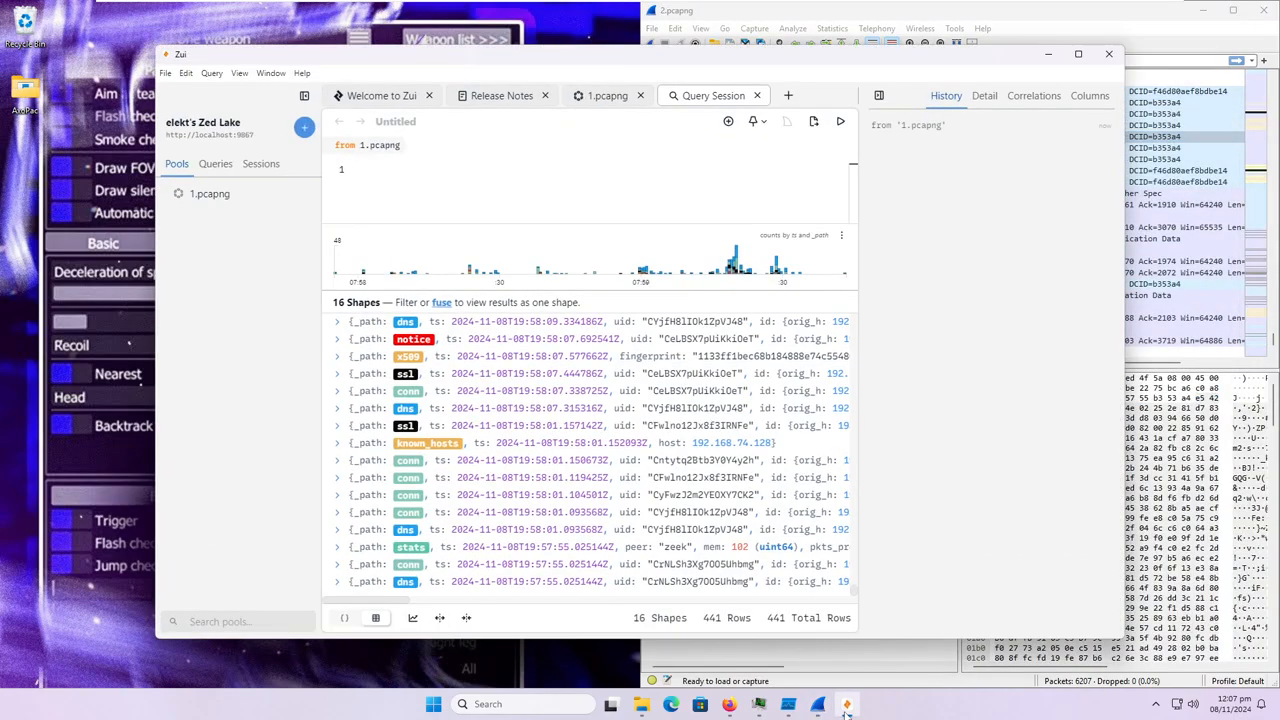
left_click(757, 95)
left_click(640, 95)
left_click(393, 90)
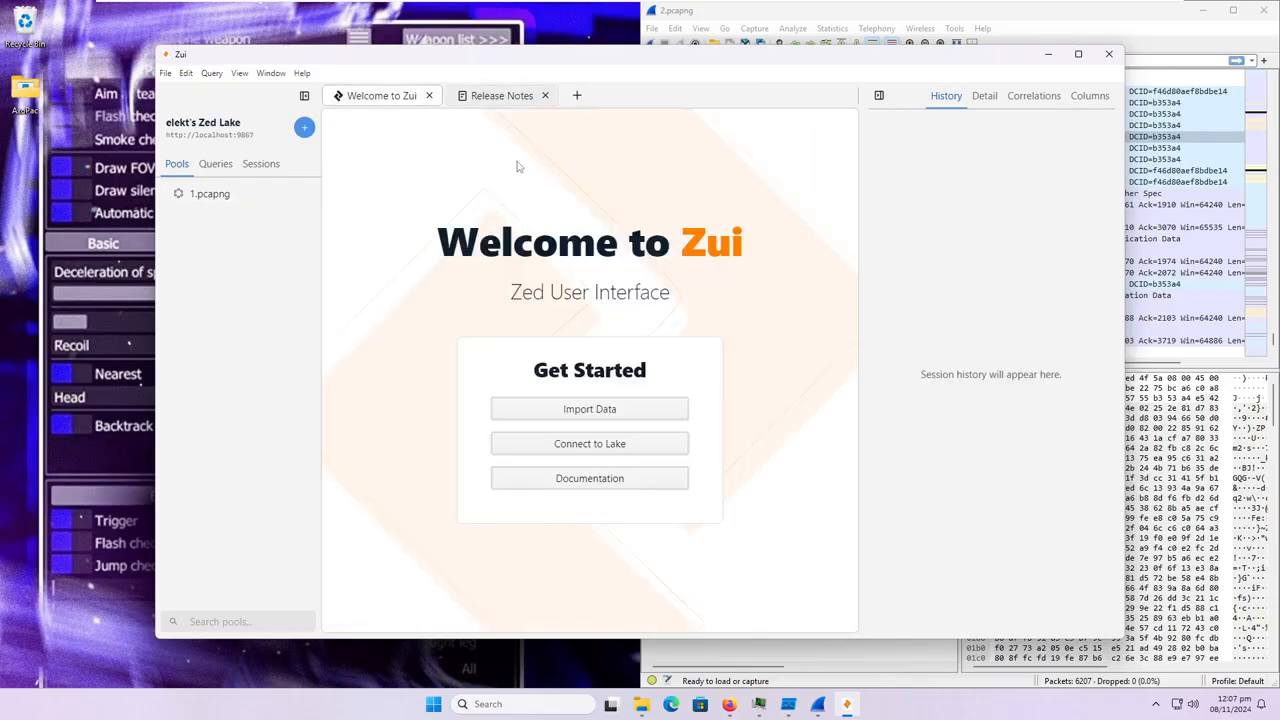
left_click(636, 412)
double_click(155, 128)
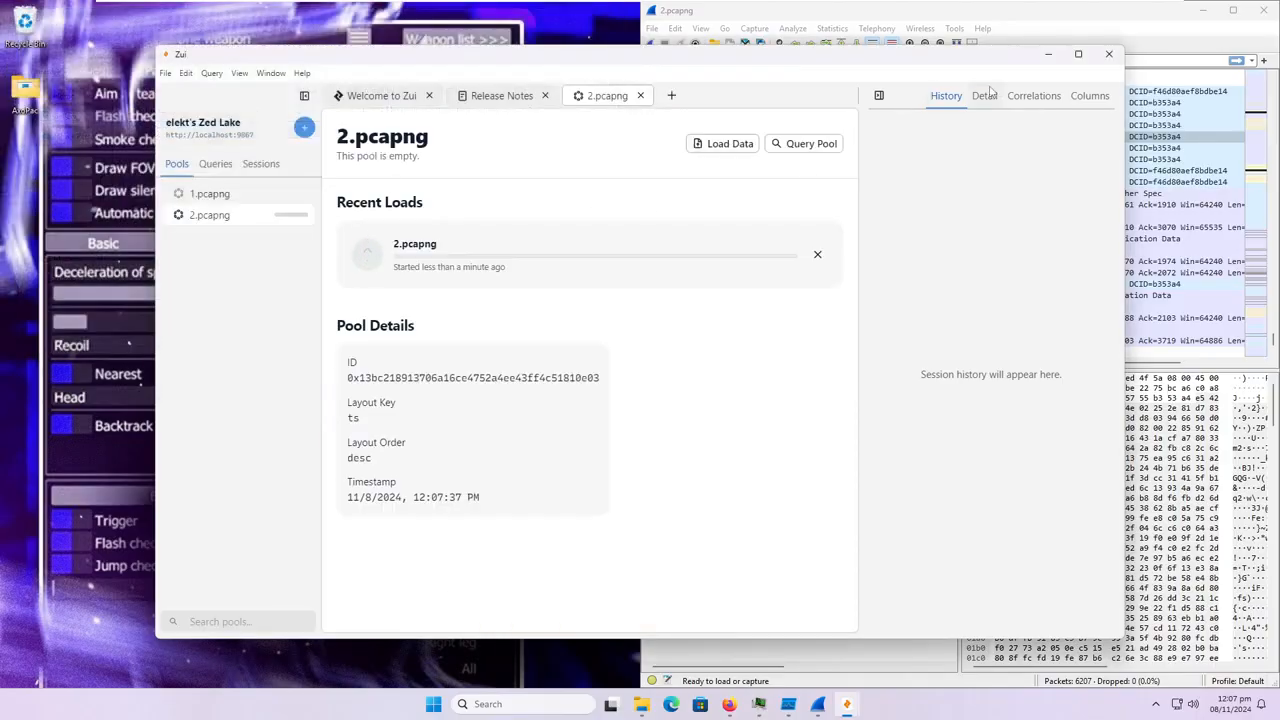
While 2.pcapng loads, view the VirusTotal detection results for AxoPac.exe in the browser and check the load in Zui.
left_click(1047, 55)
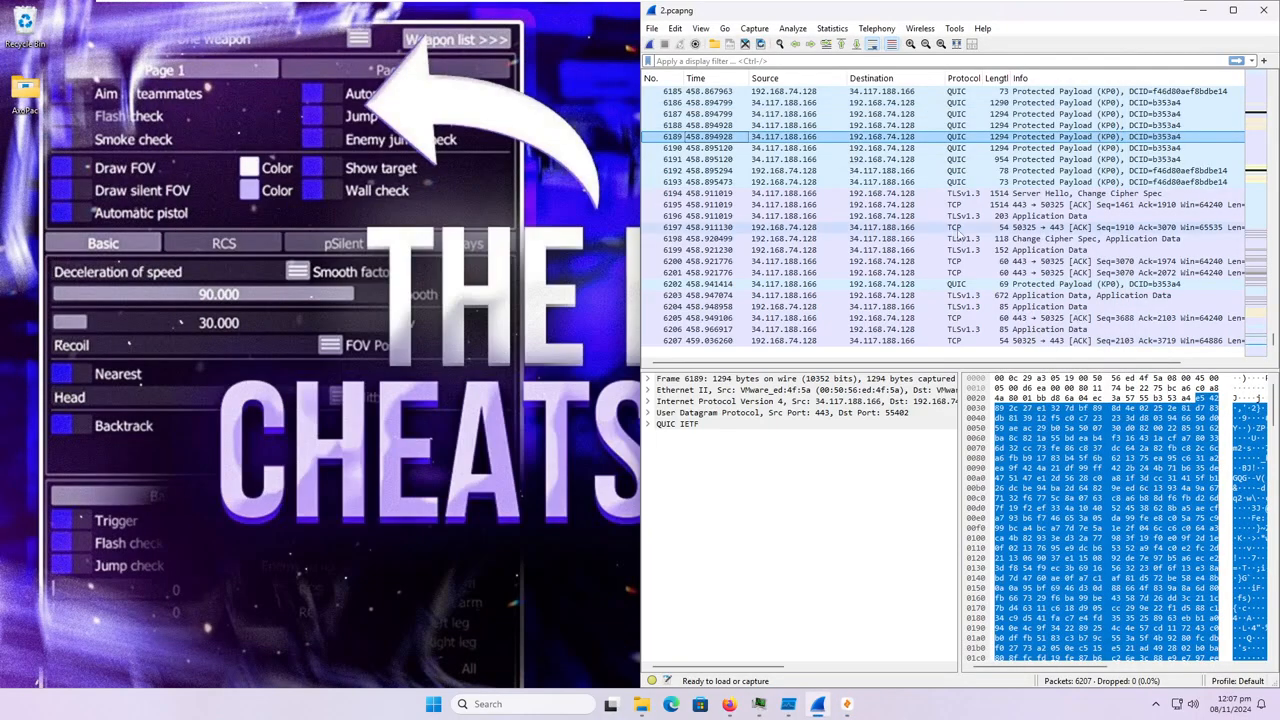
left_click(740, 708)
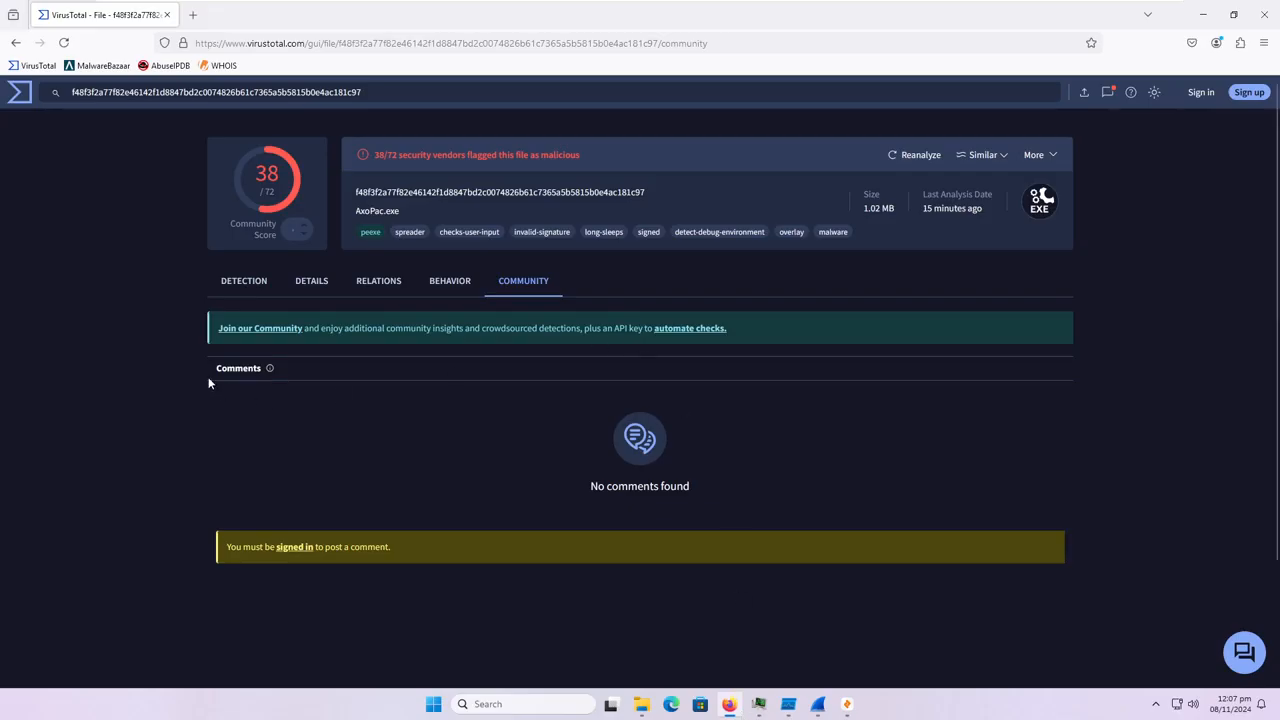
left_click(232, 287)
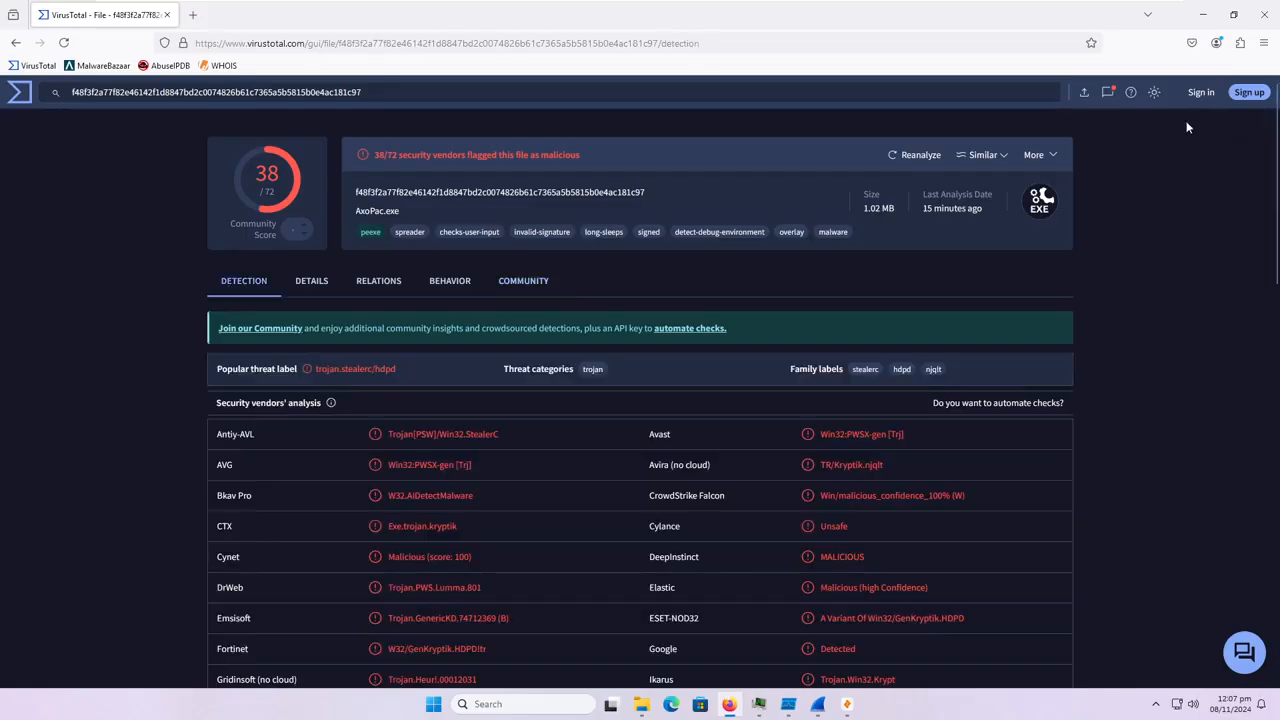
left_click(1201, 14)
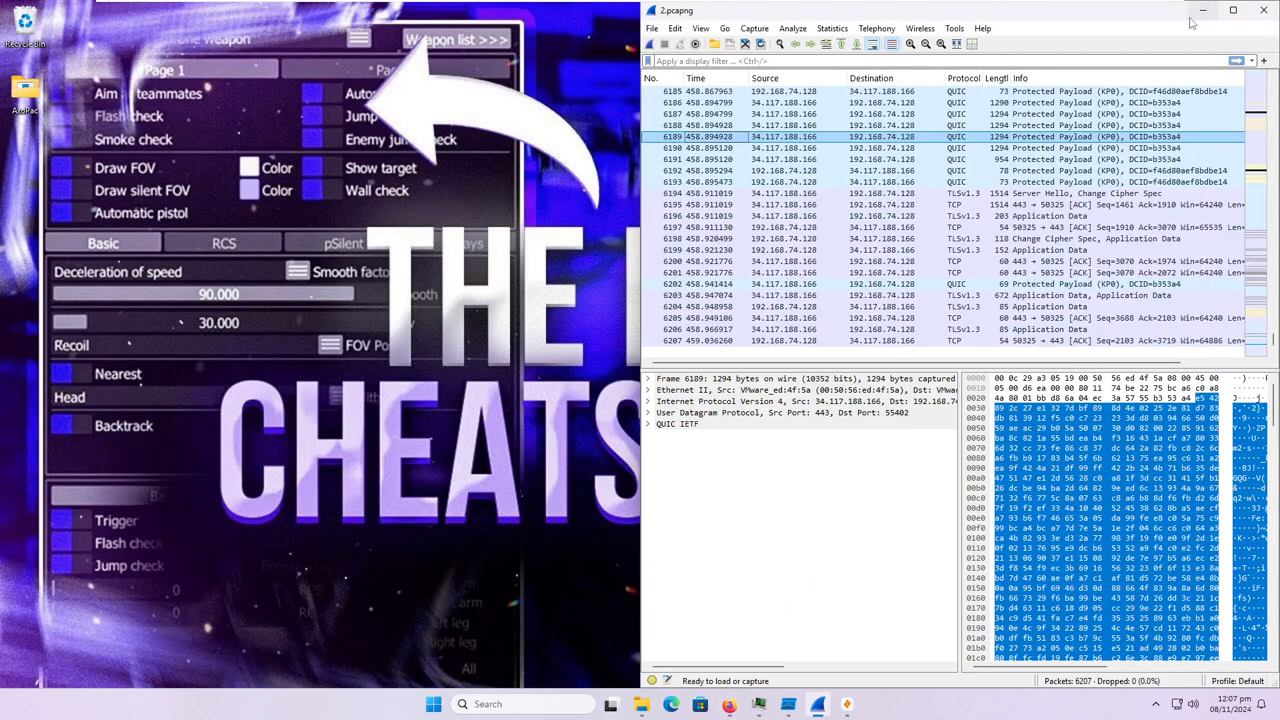
left_click(846, 705)
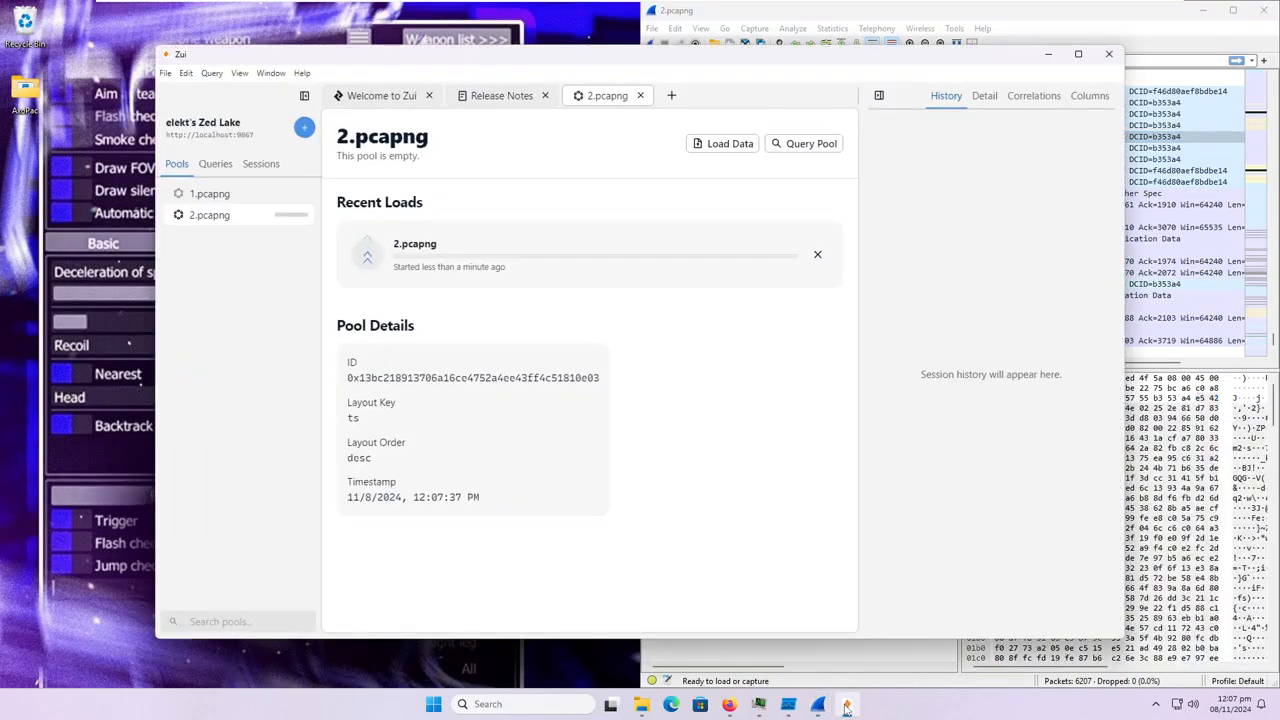
left_click(846, 705)
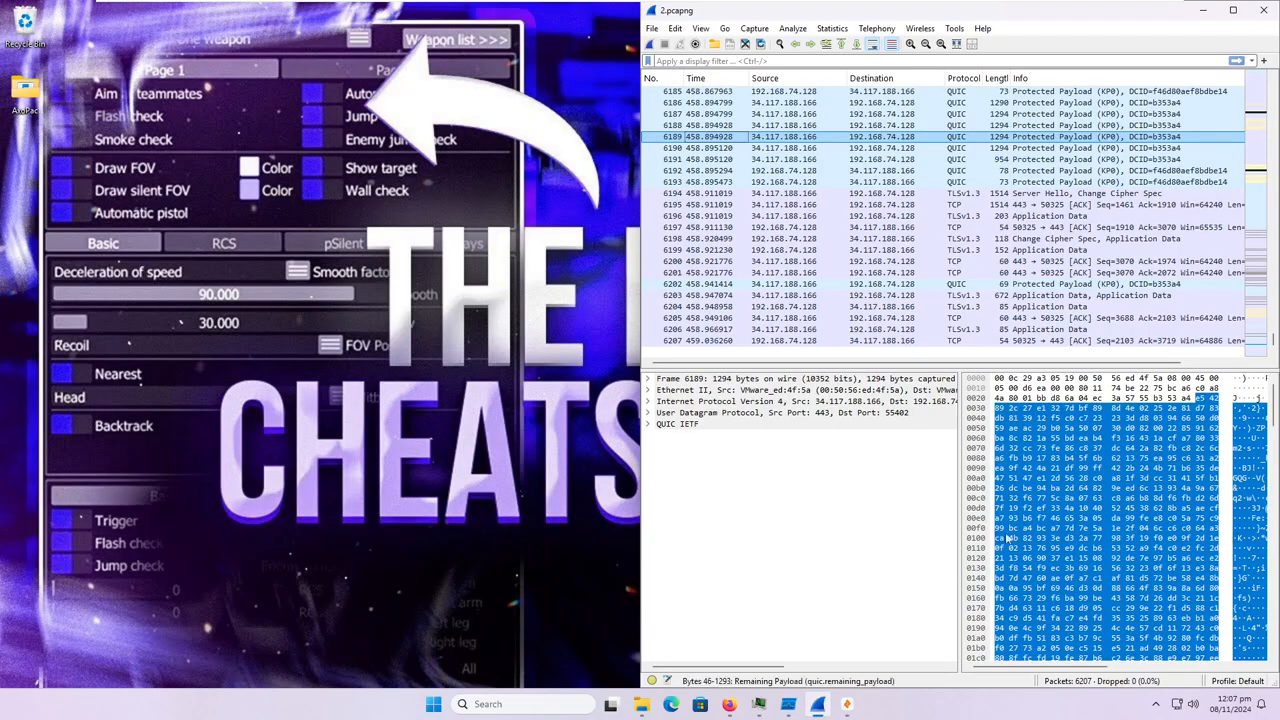
Filter the 2.pcapng packets in Wireshark with the display filter http.
left_click(816, 606)
left_click(998, 637)
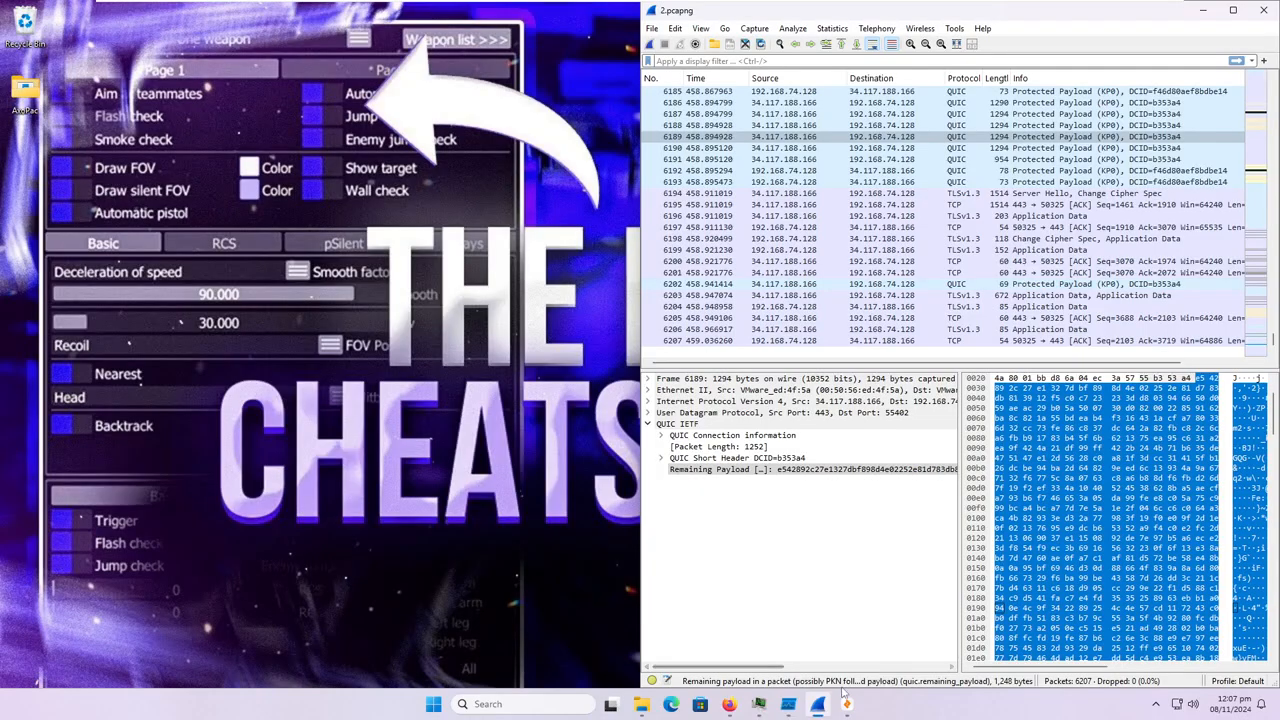
key("ctrl+slash")
type("http")
key("Return")
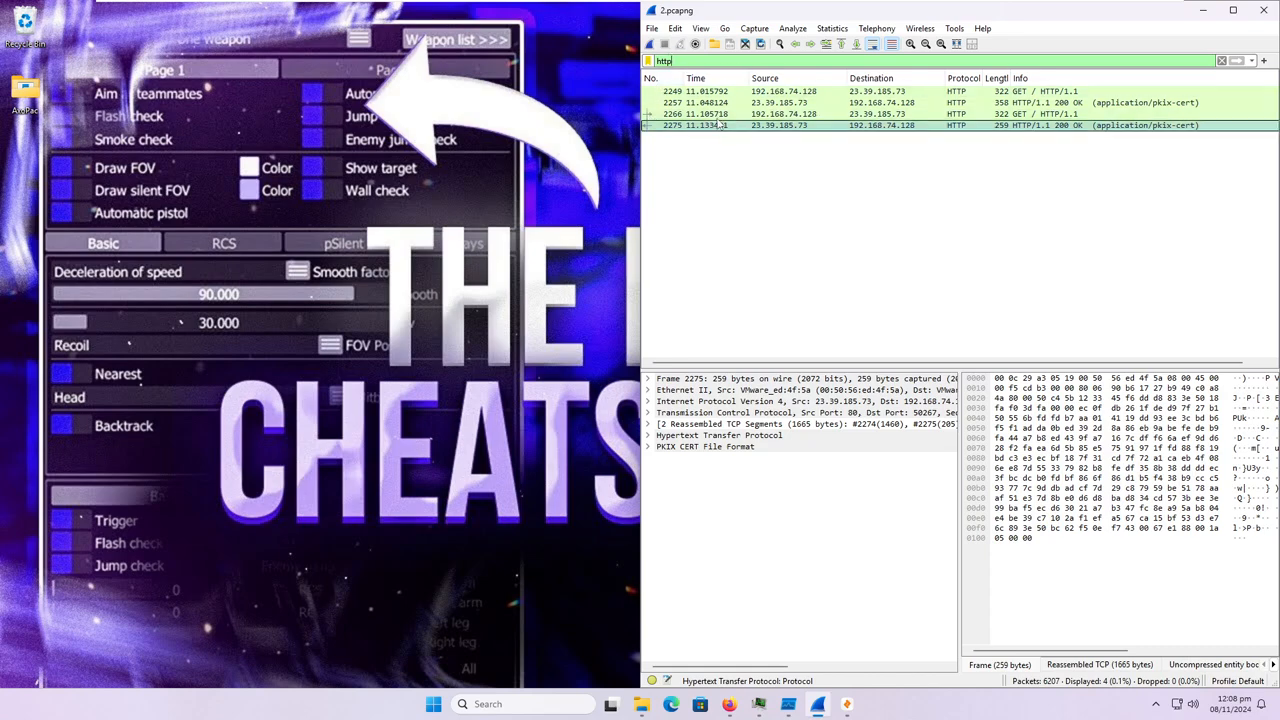
Inspect the HTTP details of packets 2249, 2257 and 2266, and minimize Wireshark.
left_click(737, 92)
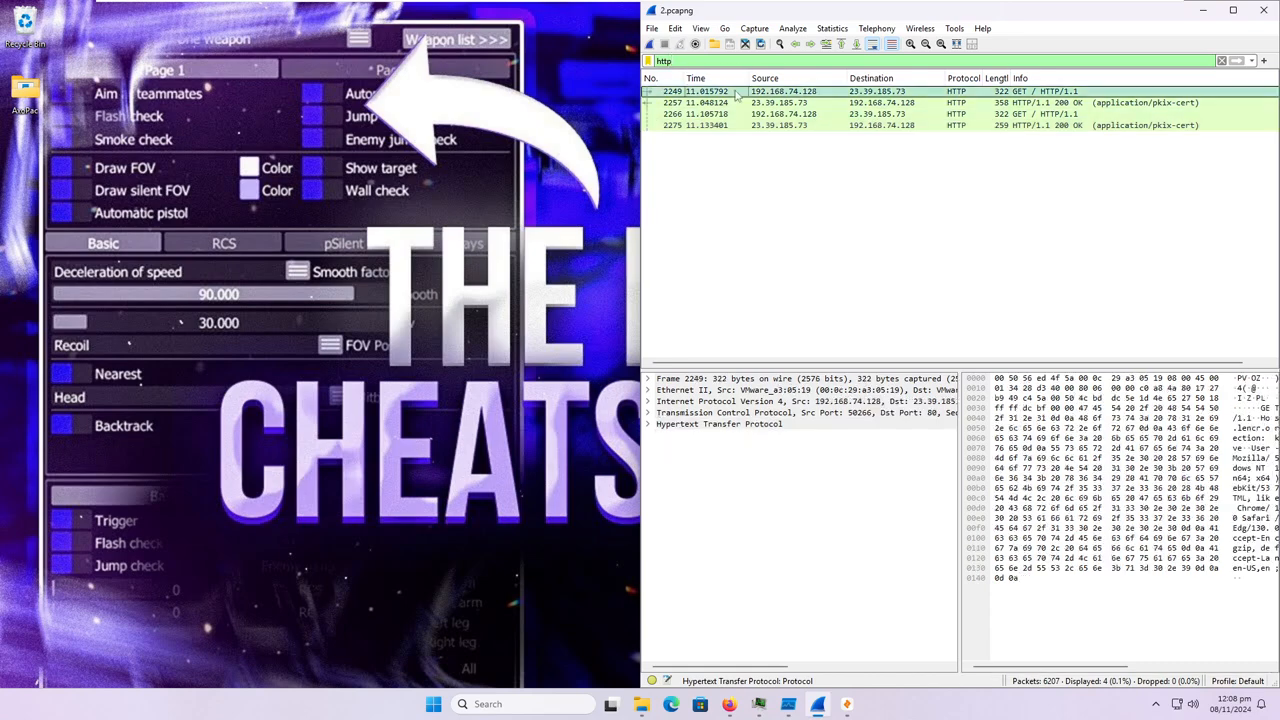
left_click(647, 424)
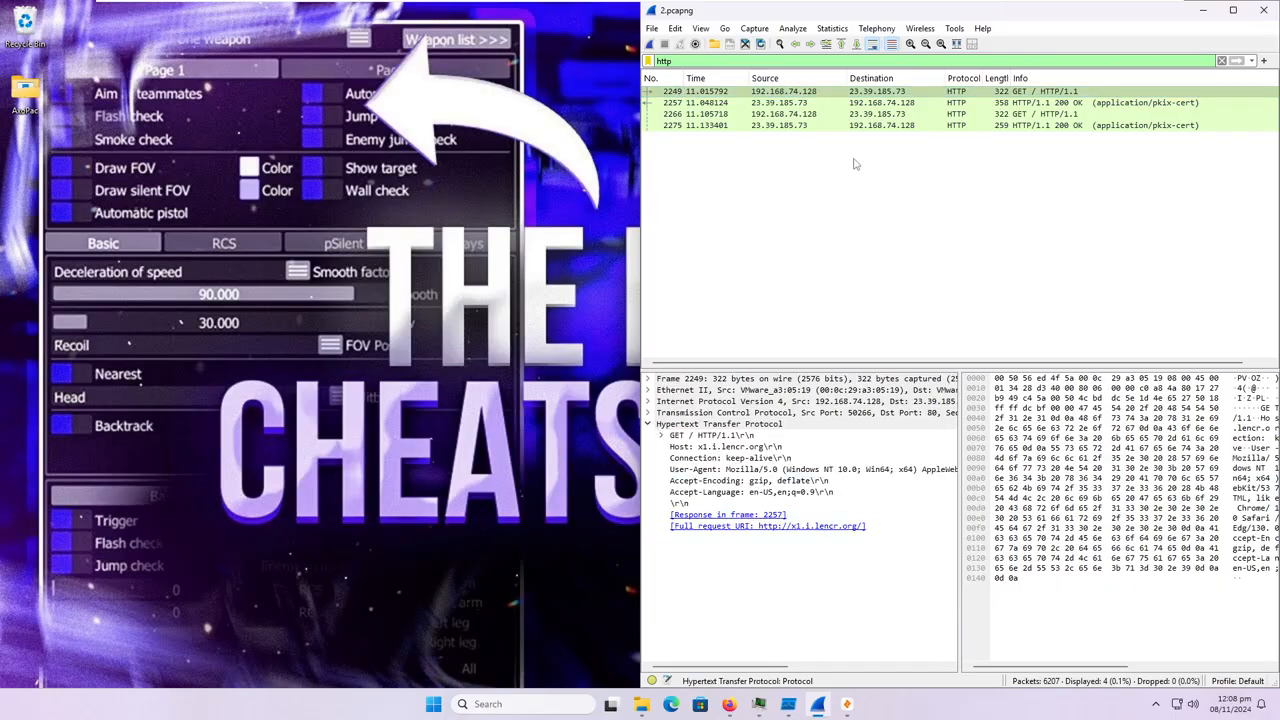
left_click(878, 102)
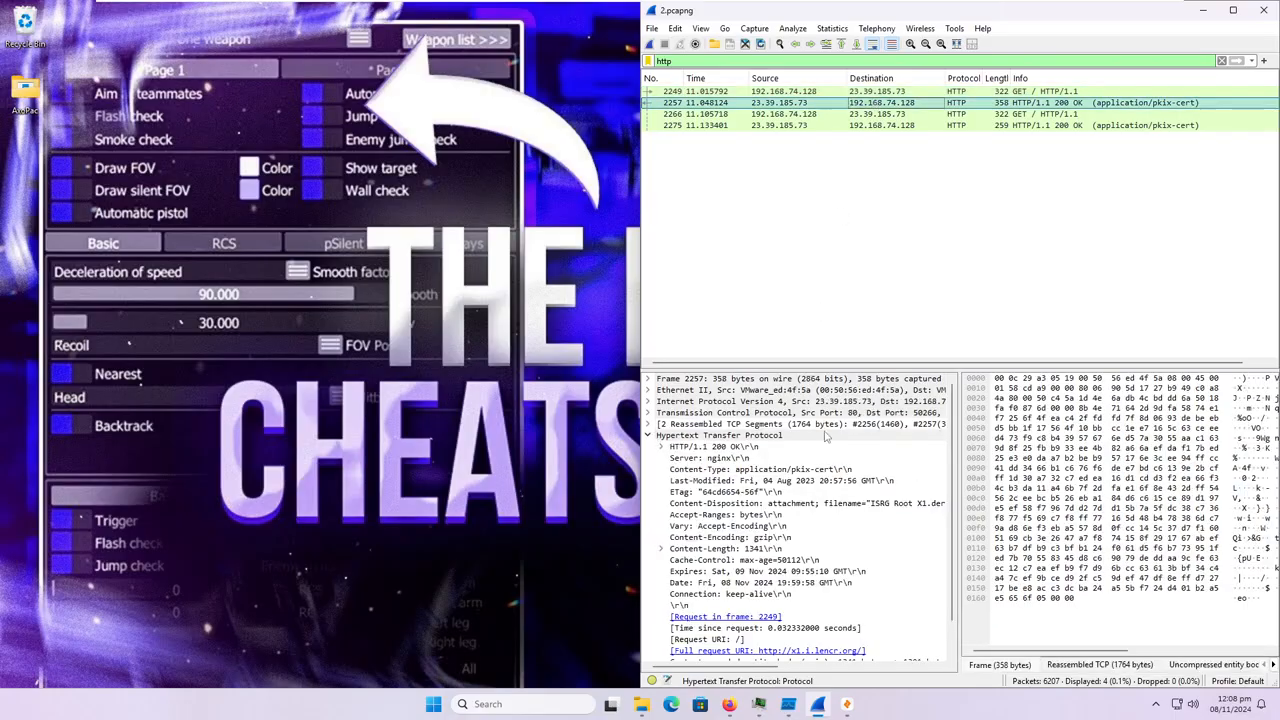
left_click(880, 114)
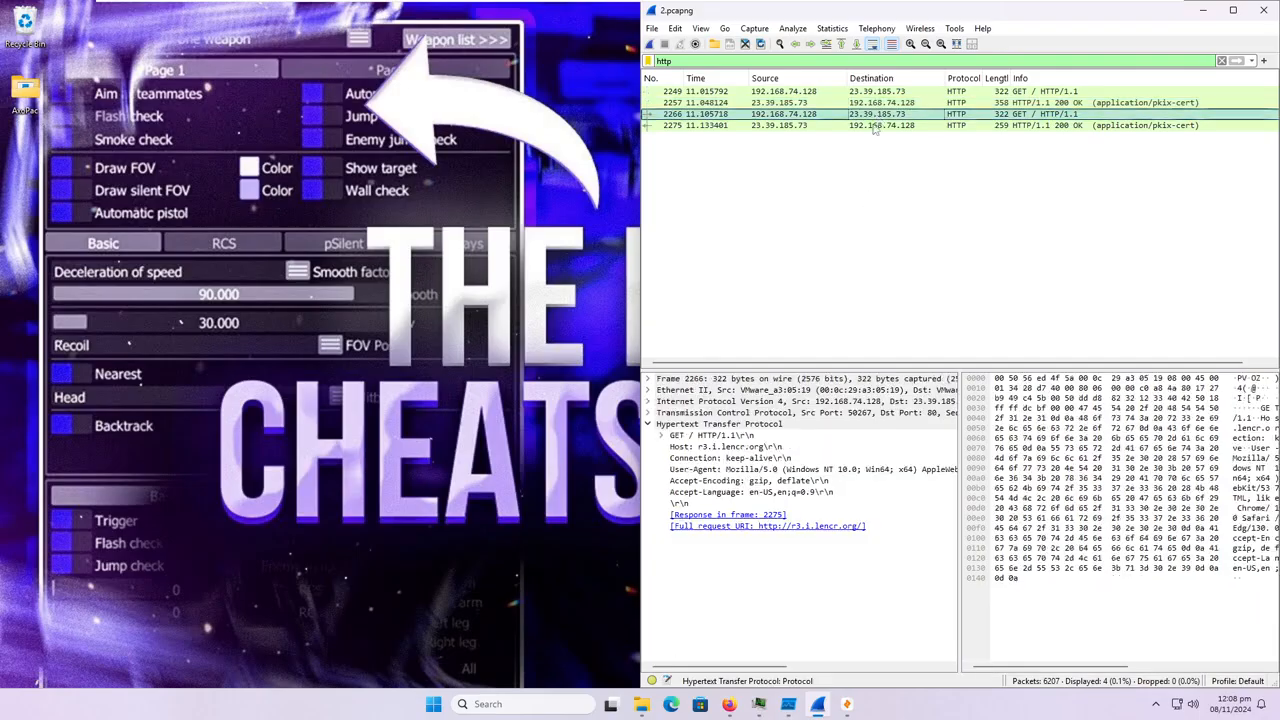
left_click(1205, 9)
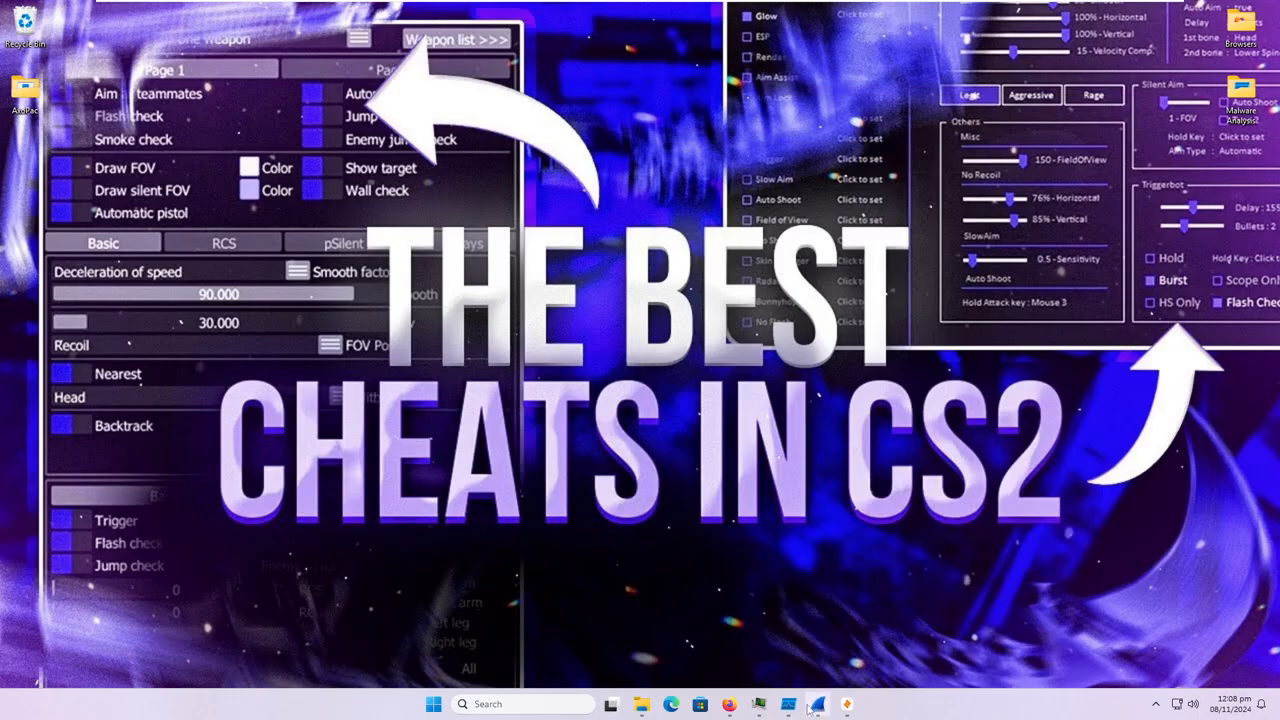
Glance at the VirusTotal page and return to Zui to check the 2.pcapng load.
left_click(731, 704)
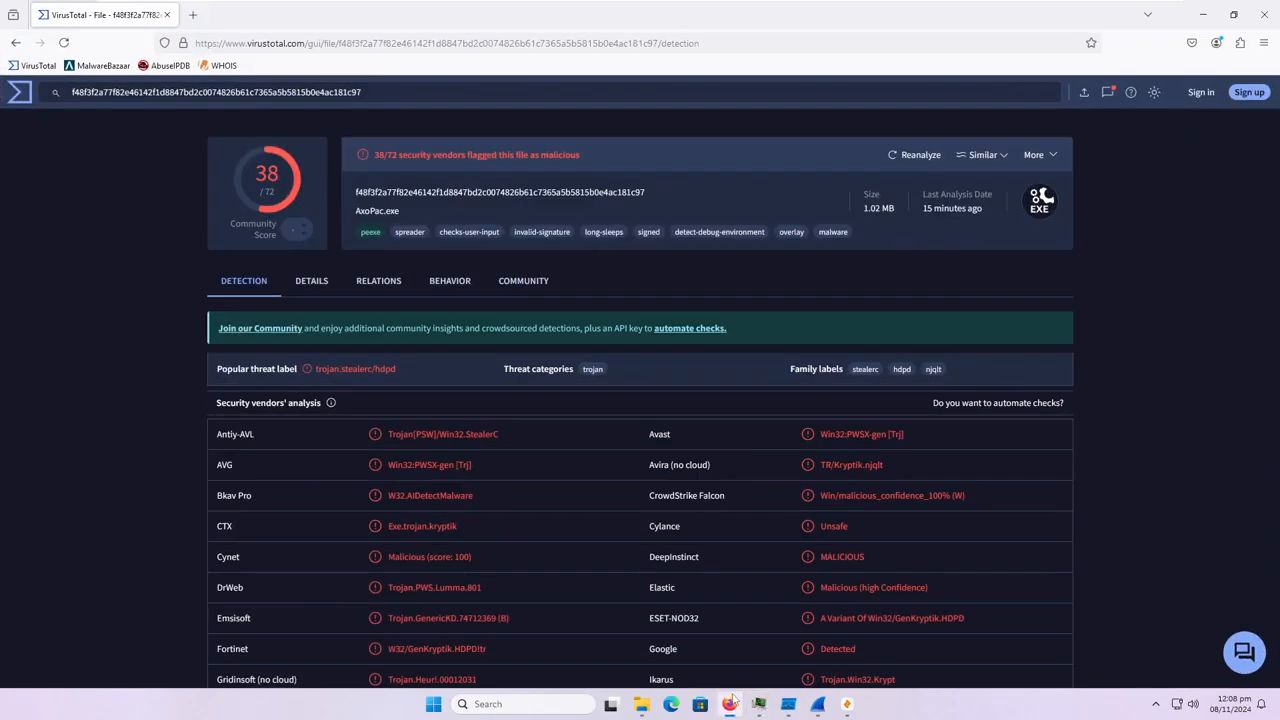
left_click(731, 704)
left_click(847, 704)
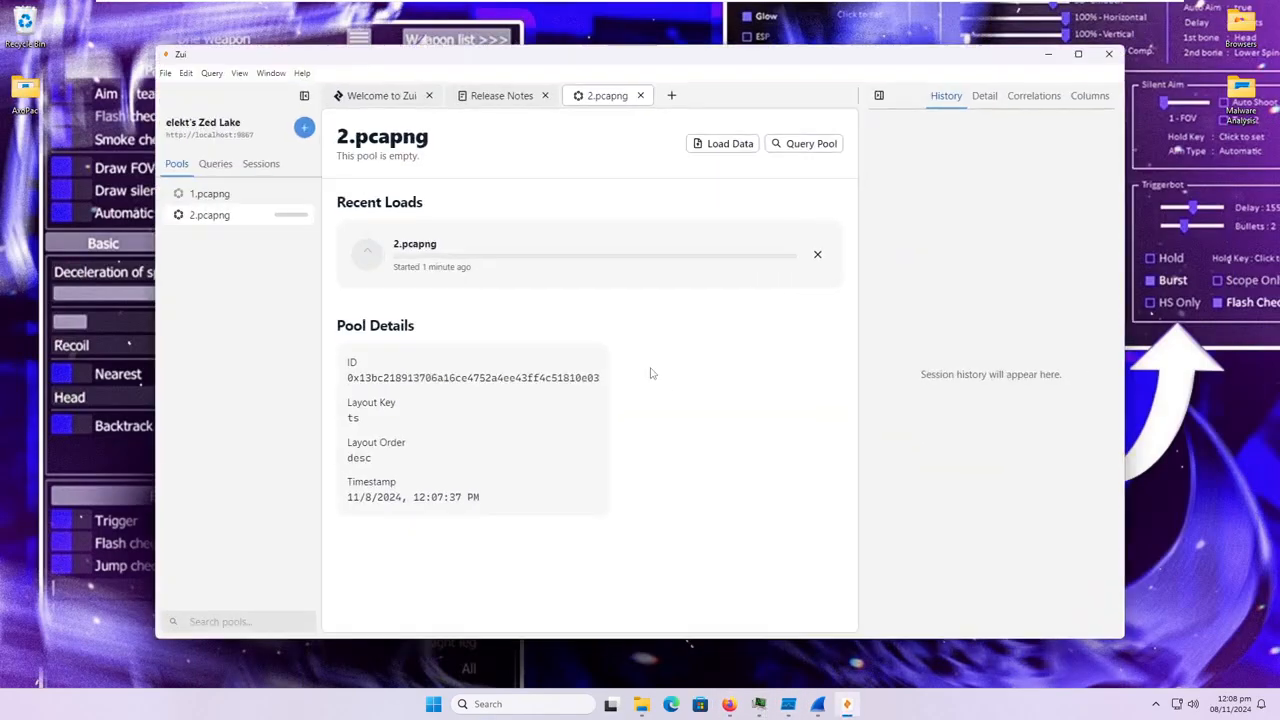
Query the 2.pcapng pool in Zui and examine its alert, weird, conn and dns records.
left_click(815, 143)
scroll(637, 440, "down", 3)
scroll(637, 440, "up", 3)
left_click(341, 363)
left_click(341, 363)
scroll(586, 452, "down", 3)
scroll(586, 452, "down", 10)
scroll(584, 440, "down", 8)
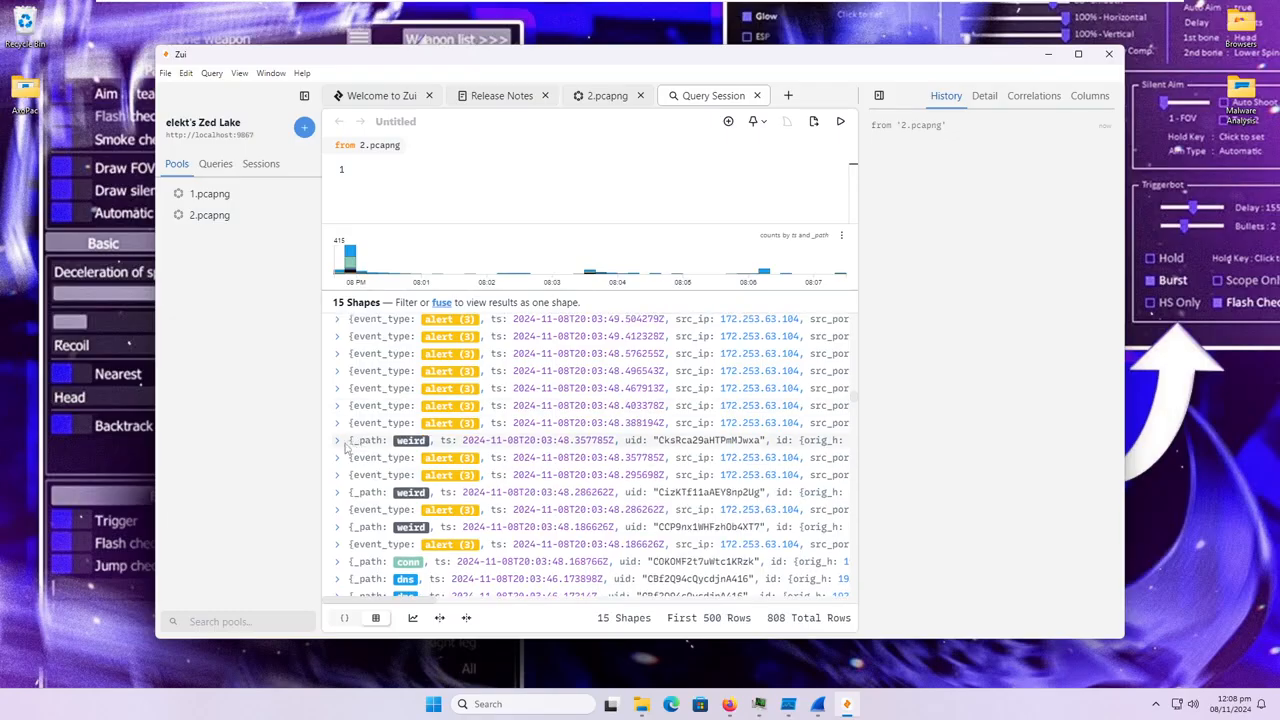
left_click(338, 441)
scroll(343, 444, "down", 1)
scroll(346, 440, "up", 2)
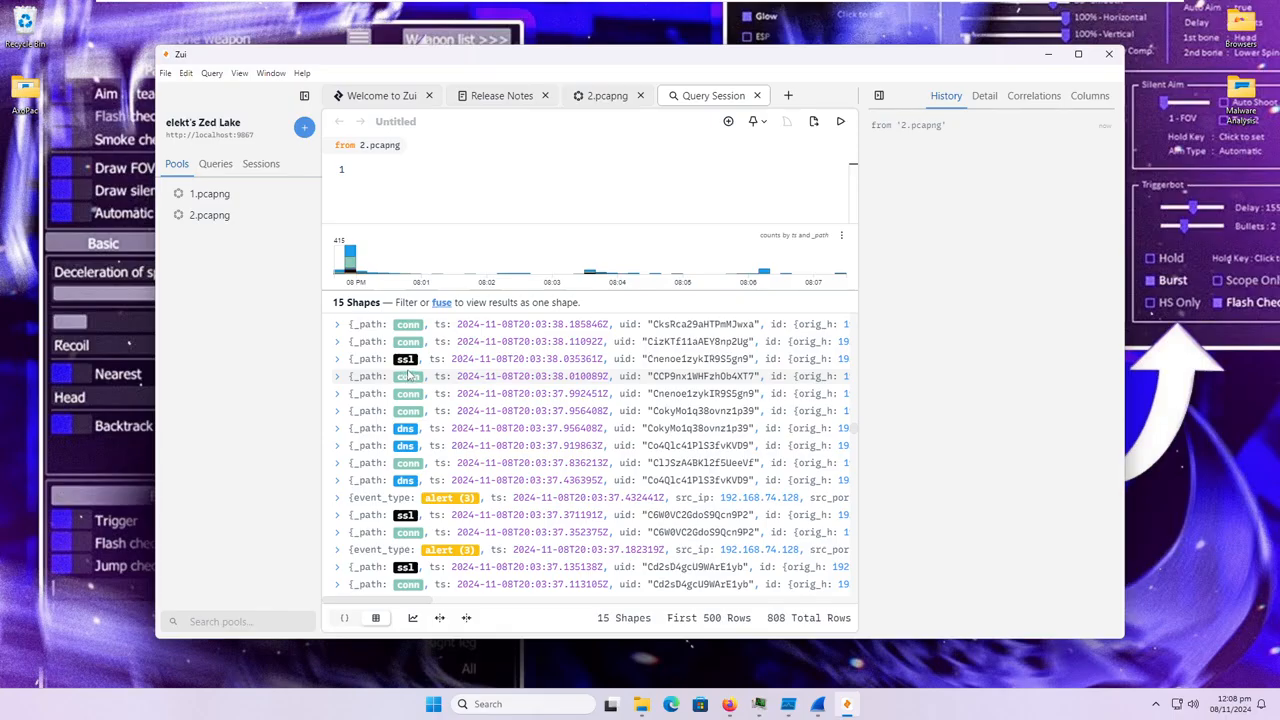
Review the remaining 2.pcapng records down to the earliest stats entry, and close Zui.
scroll(413, 375, "down", 10)
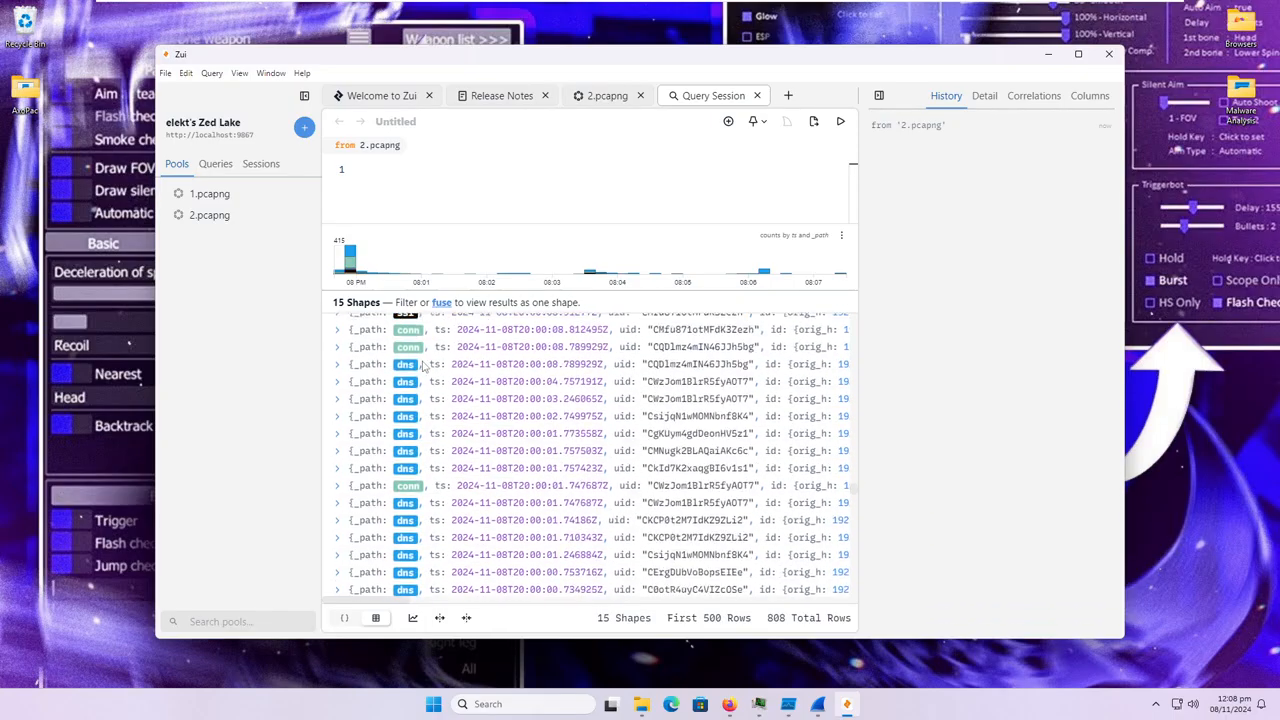
scroll(440, 380, "down", 10)
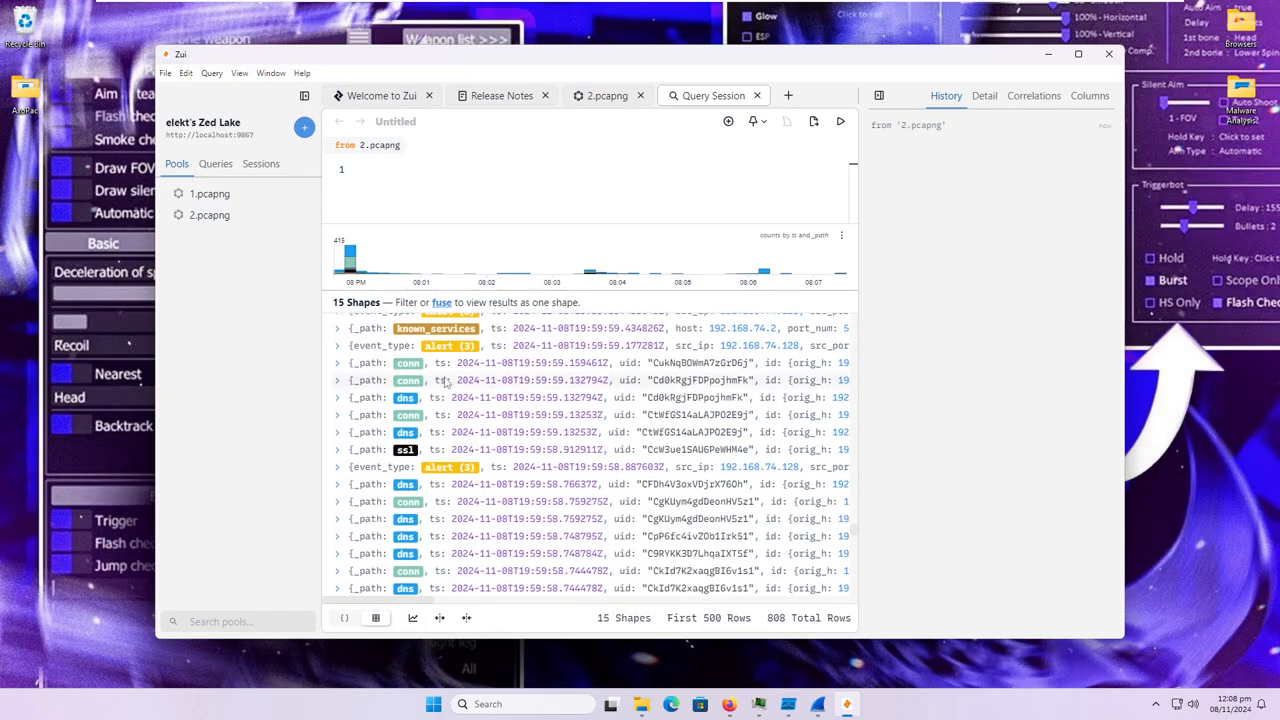
scroll(447, 386, "down", 10)
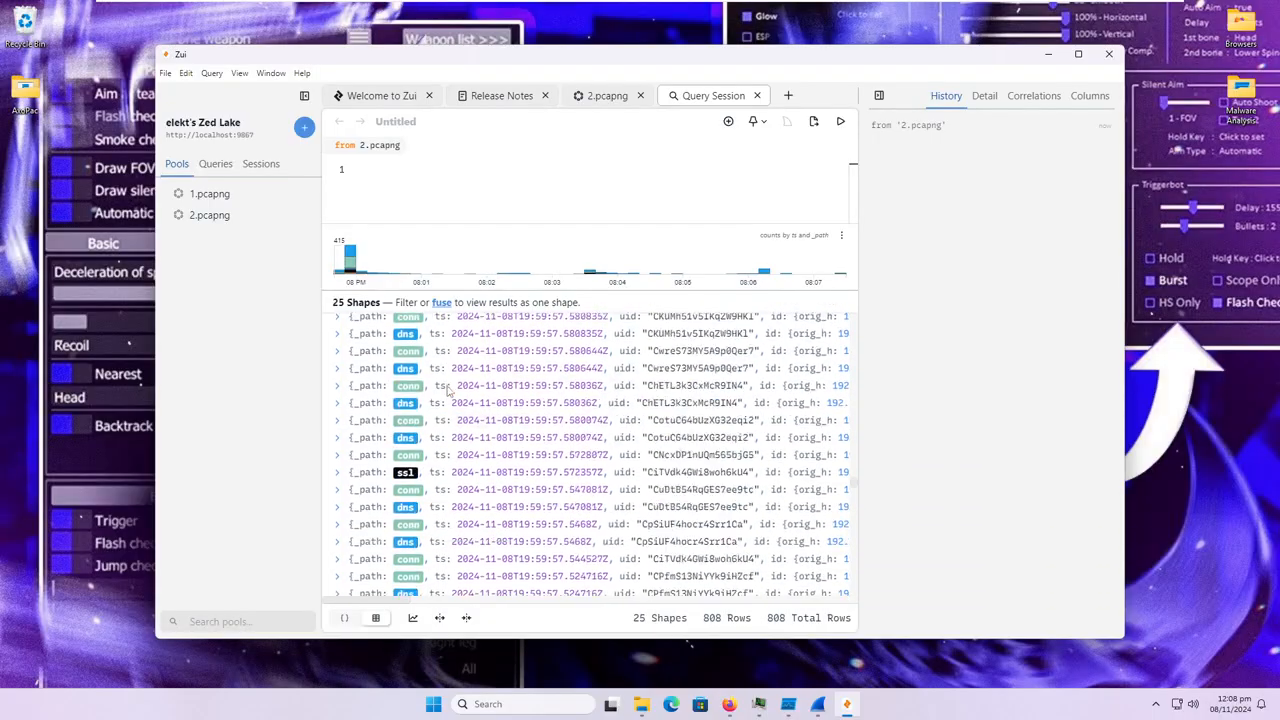
scroll(445, 400, "down", 10)
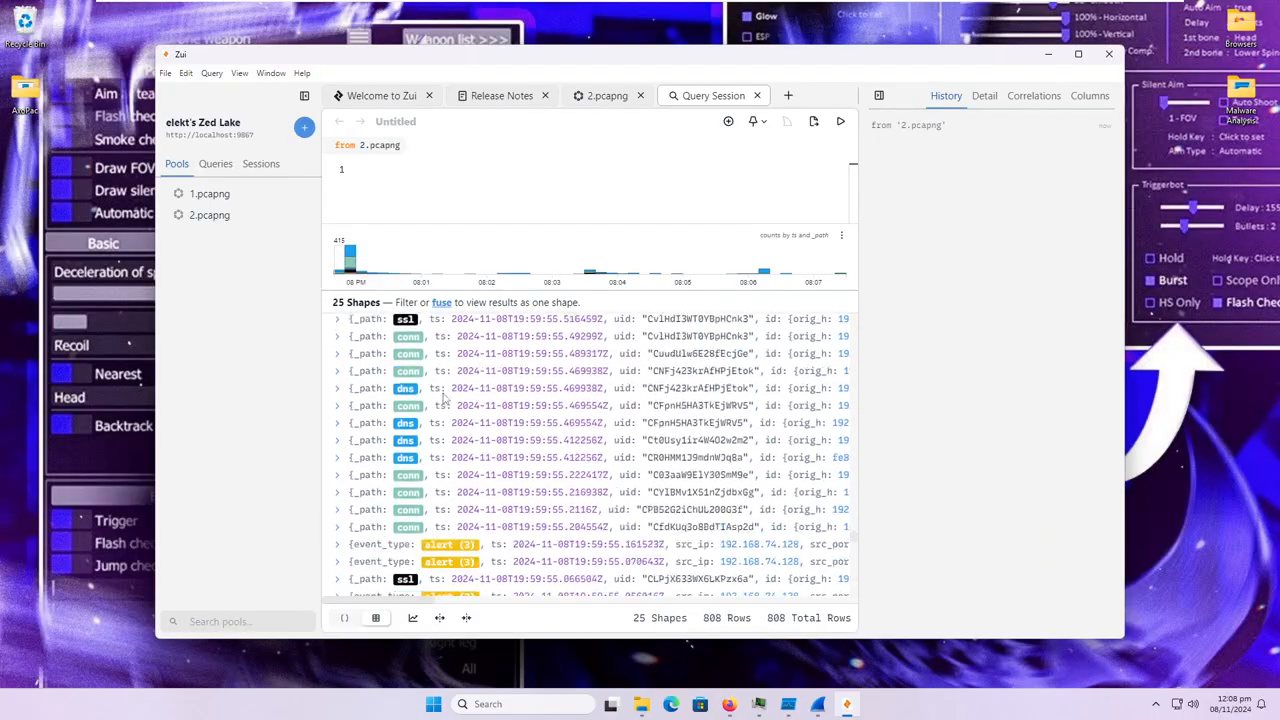
scroll(441, 410, "down", 10)
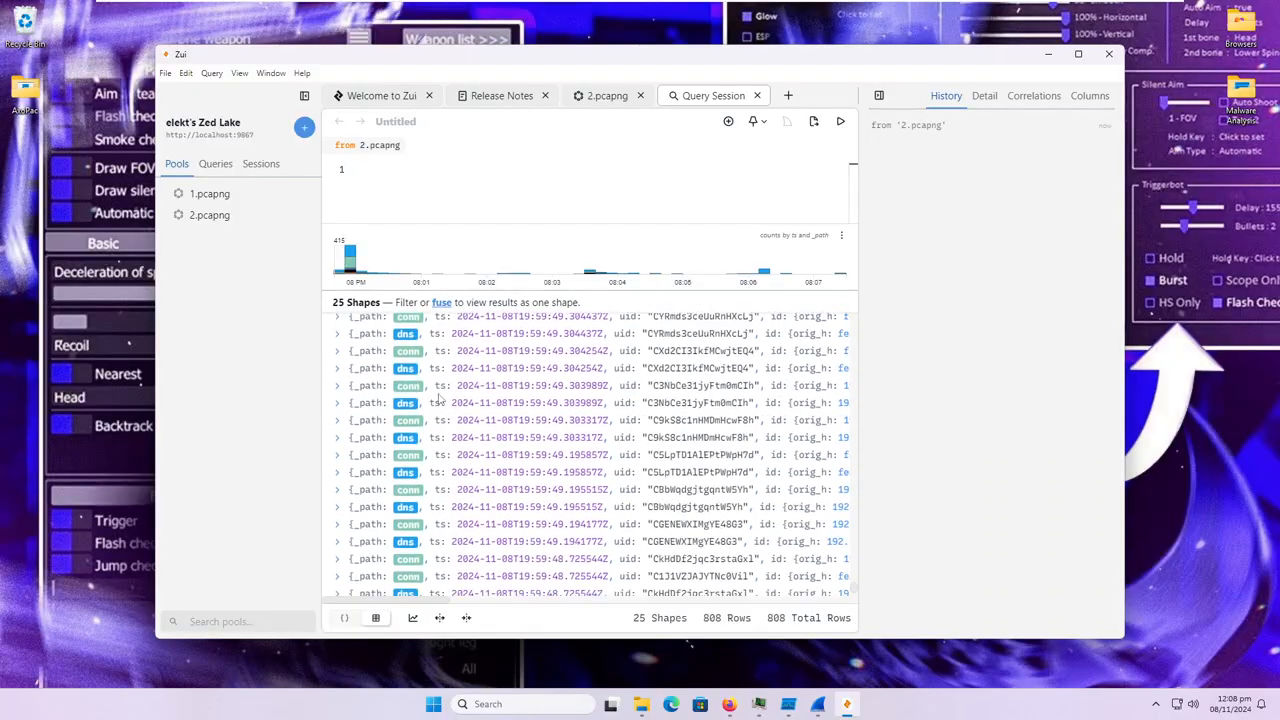
left_click(1109, 53)
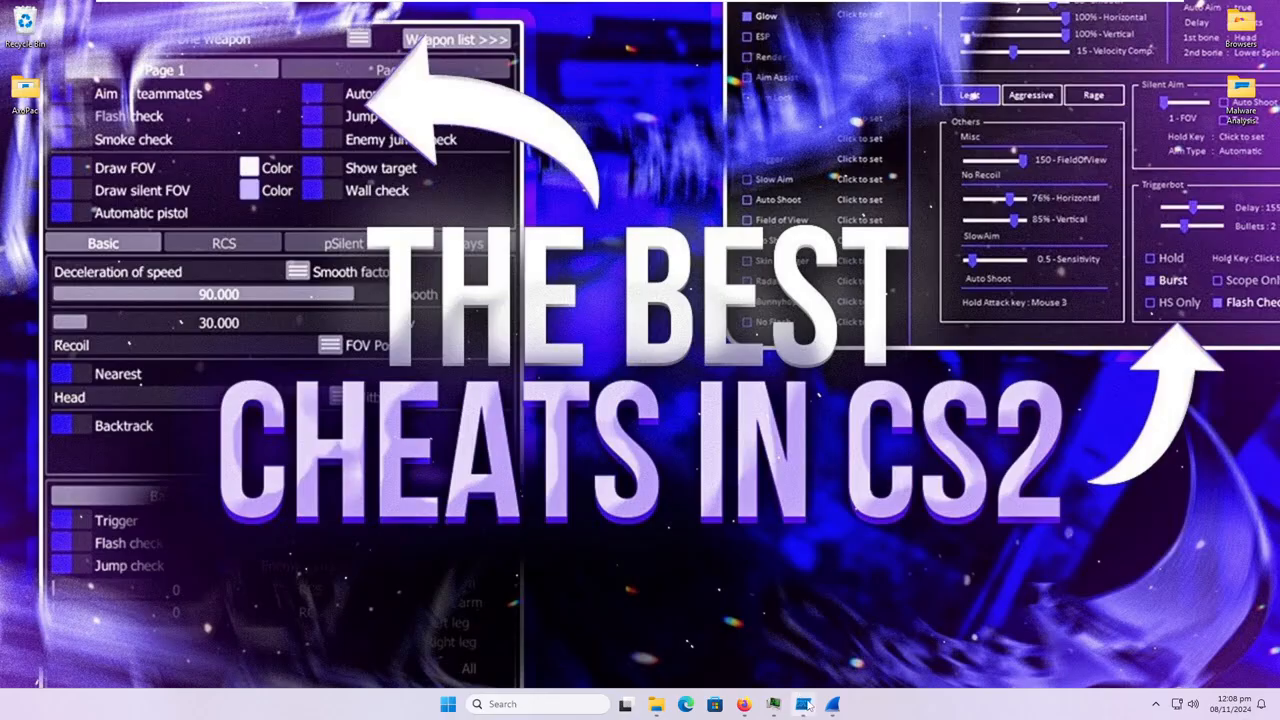
Glance at the running processes in Process Hacker, and view the VirusTotal relations of AxoPac.exe in Firefox.
left_click(777, 706)
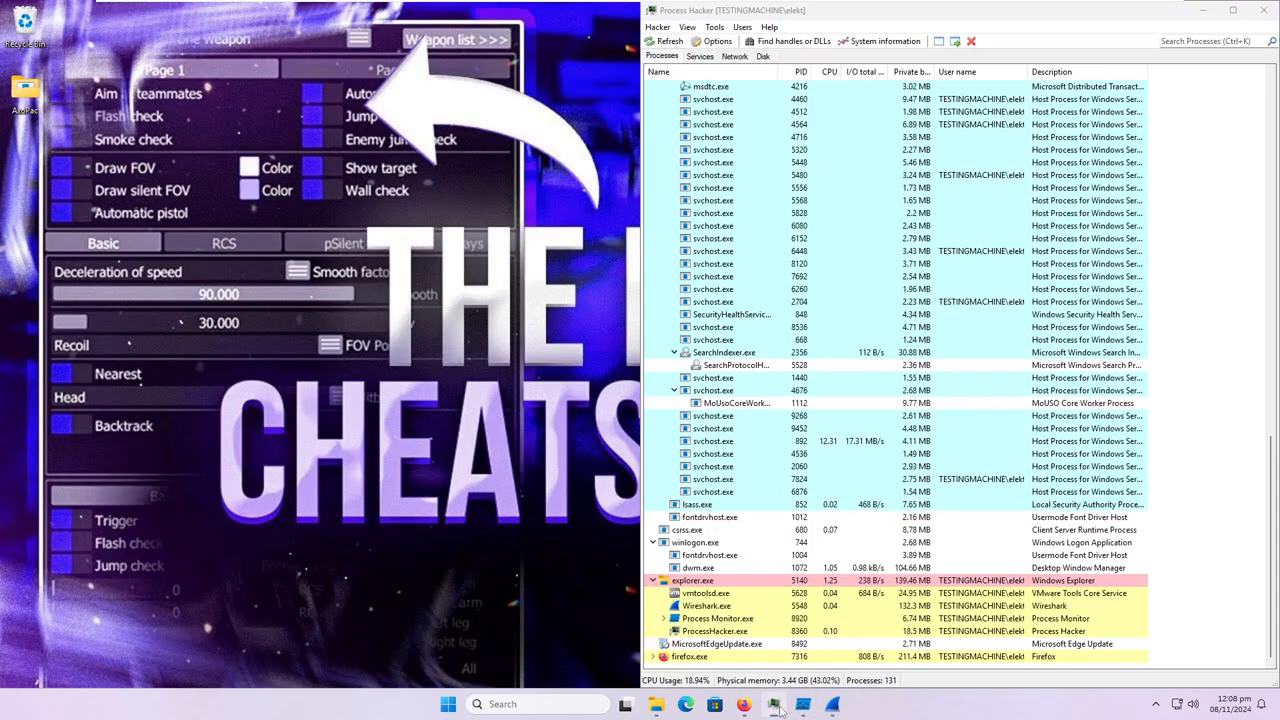
left_click(777, 706)
left_click(744, 704)
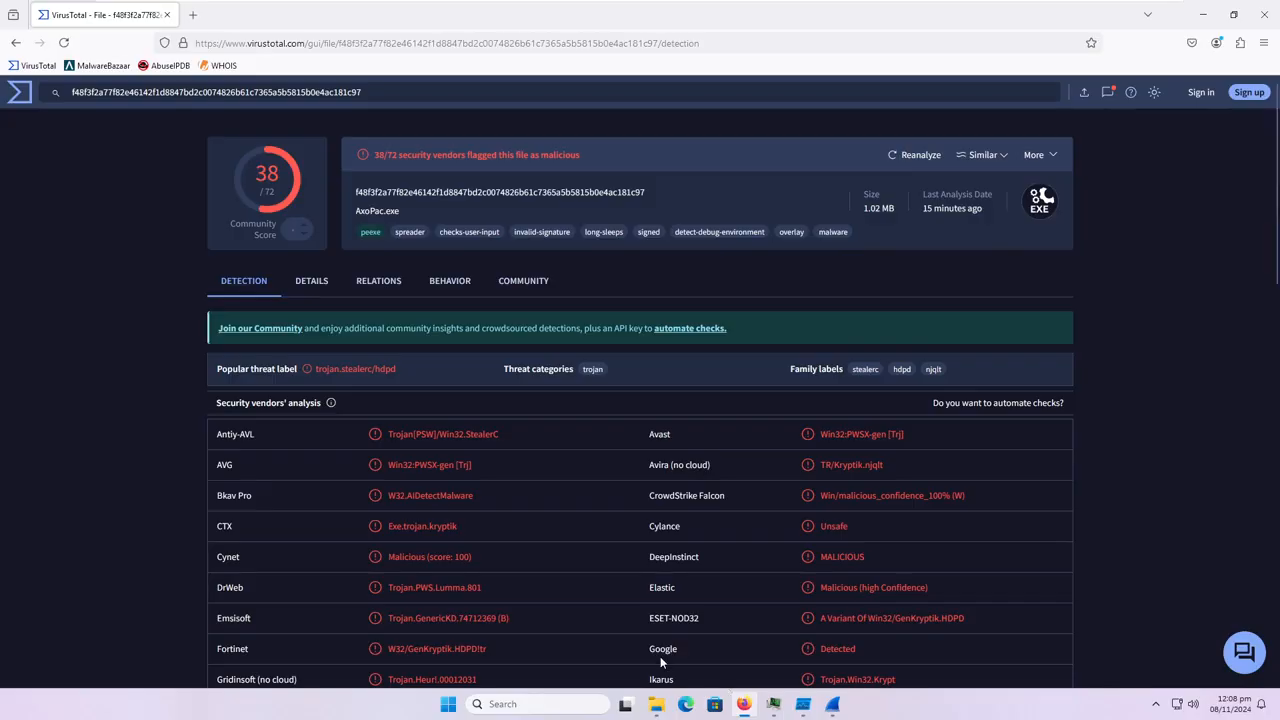
left_click(354, 281)
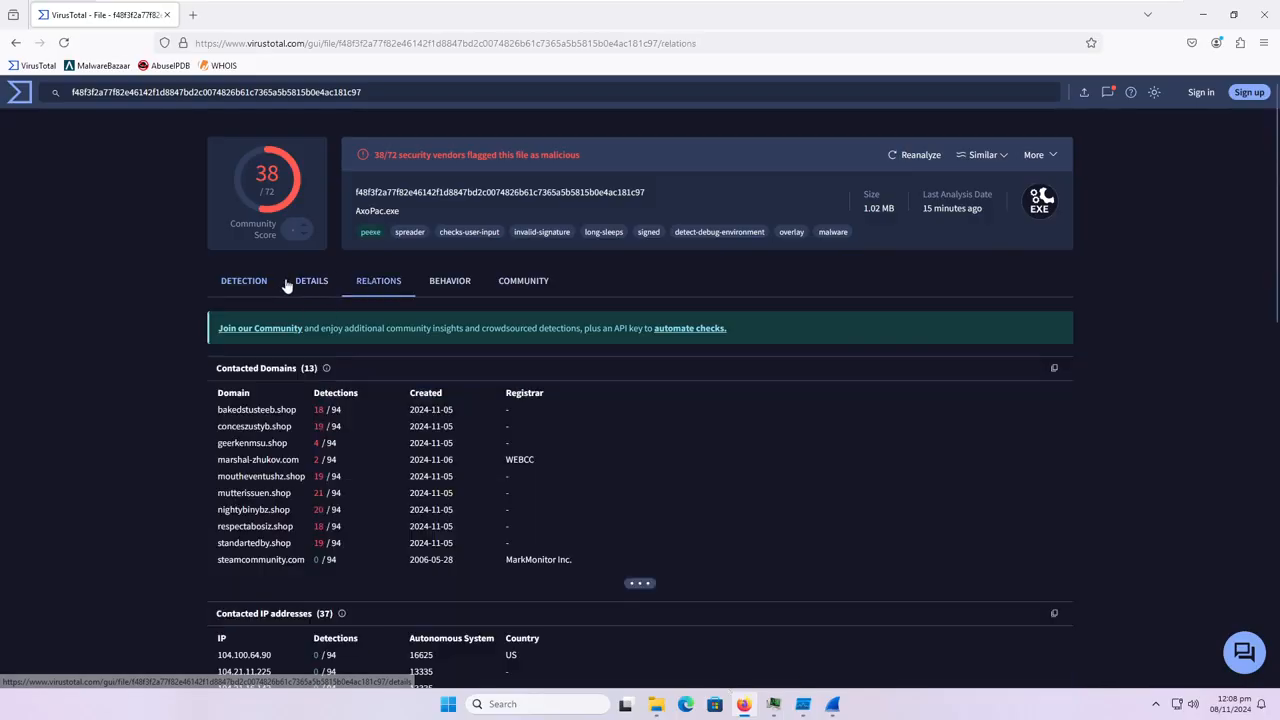
Copy the contacted domain bakedstusteeb.shop and load it in a new browser tab.
left_click_drag(218, 410, 291, 410)
right_click(291, 411)
left_click(214, 415)
left_click_drag(216, 411, 298, 410)
right_click(229, 409)
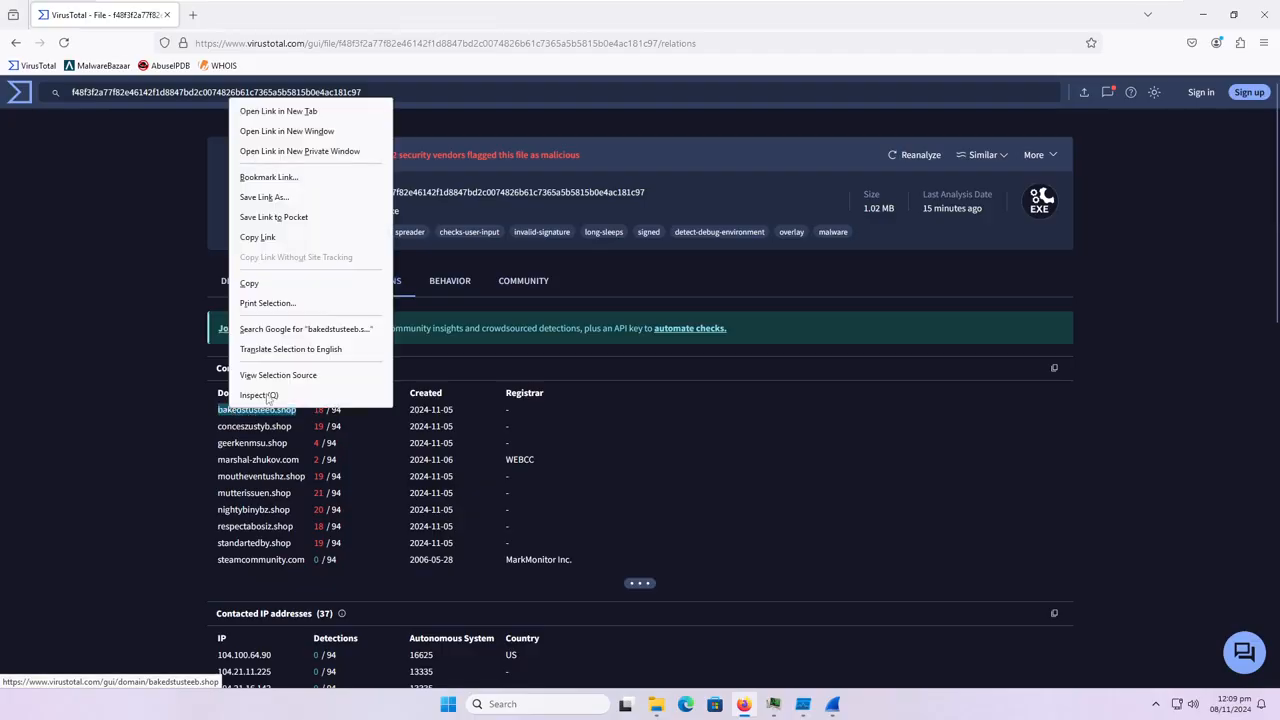
left_click(250, 283)
left_click(196, 15)
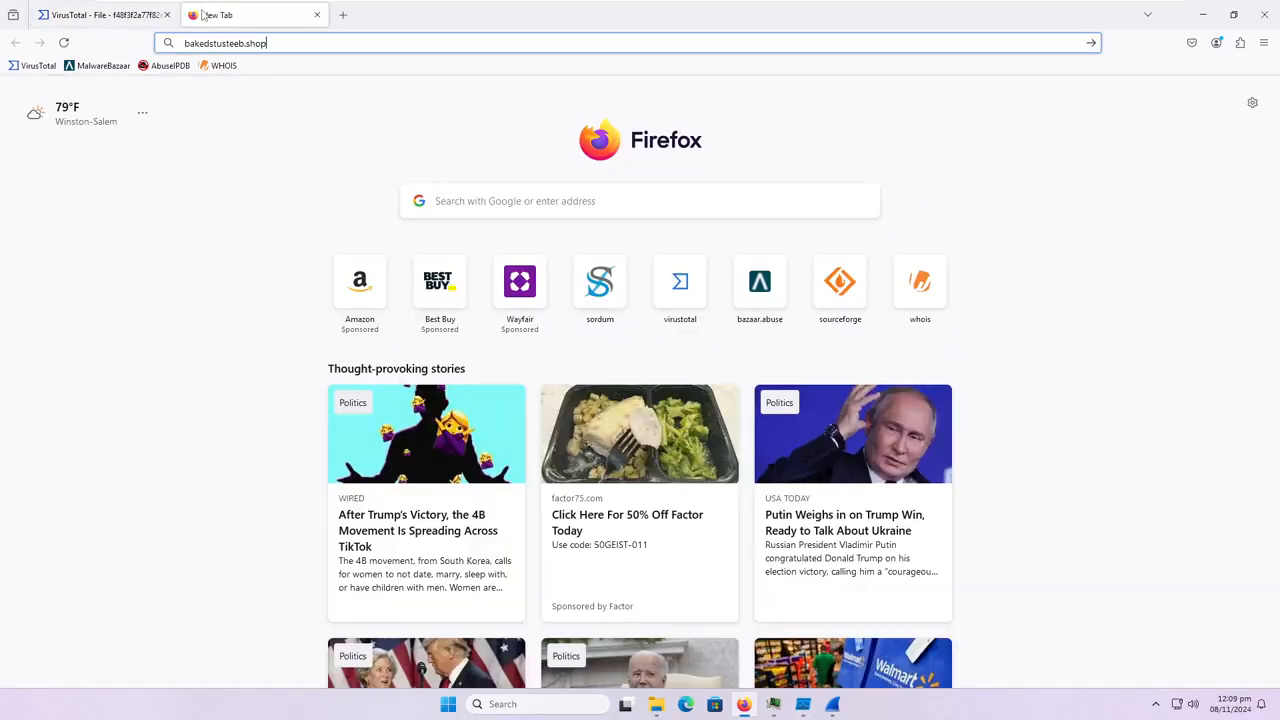
Copy the contacted domain mutterissuen.shop from the VirusTotal relations and load it in another new tab.
left_click(110, 15)
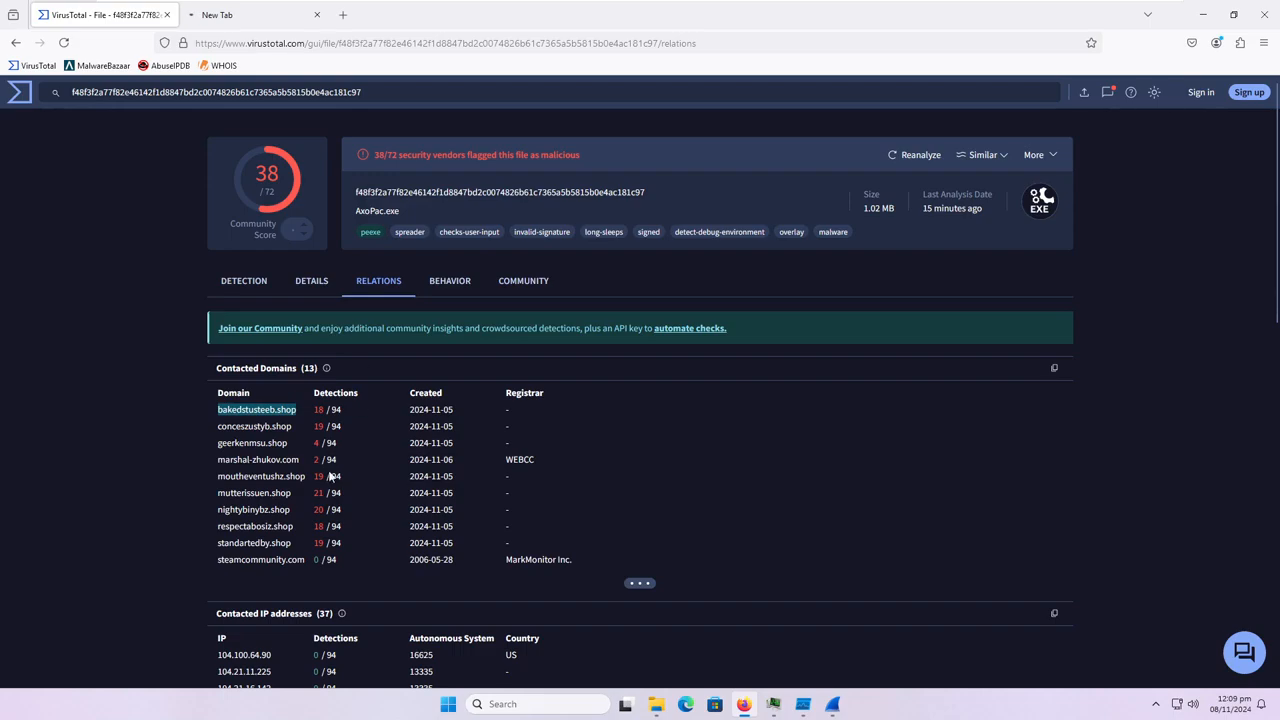
left_click_drag(305, 486, 213, 495)
key("ctrl+c")
key("ctrl+t")
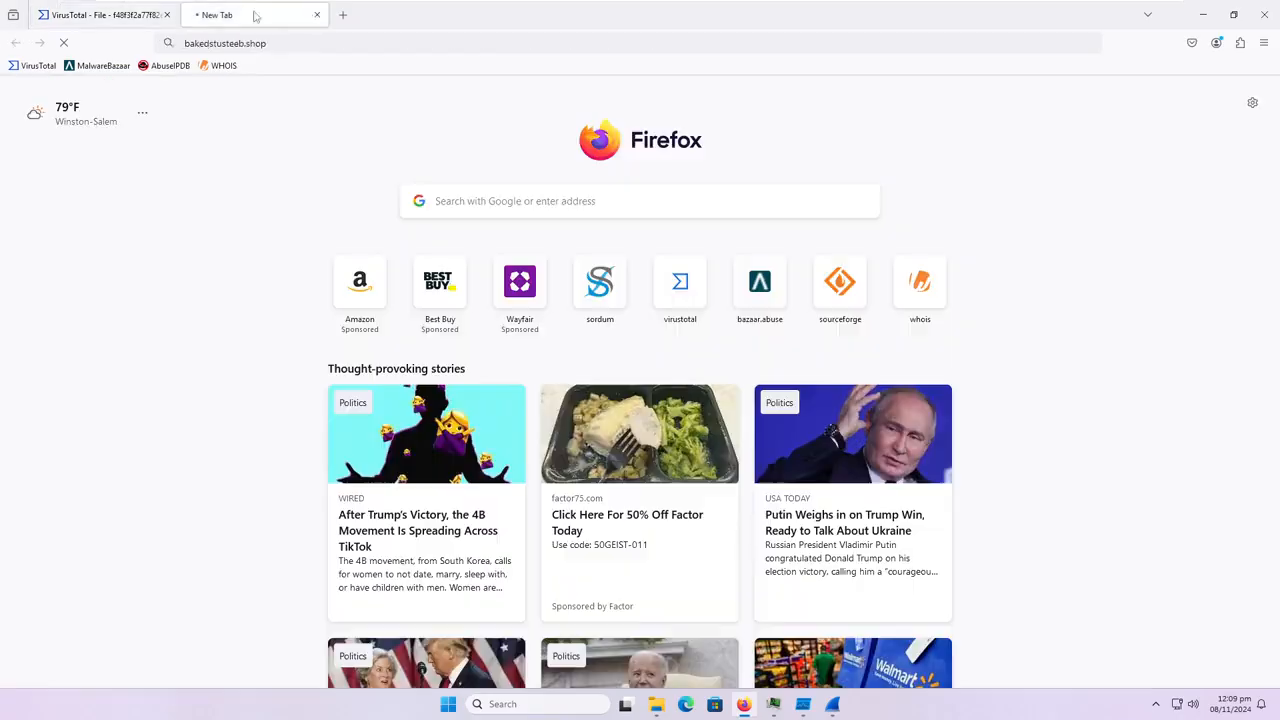
key("ctrl+v")
key("Return")
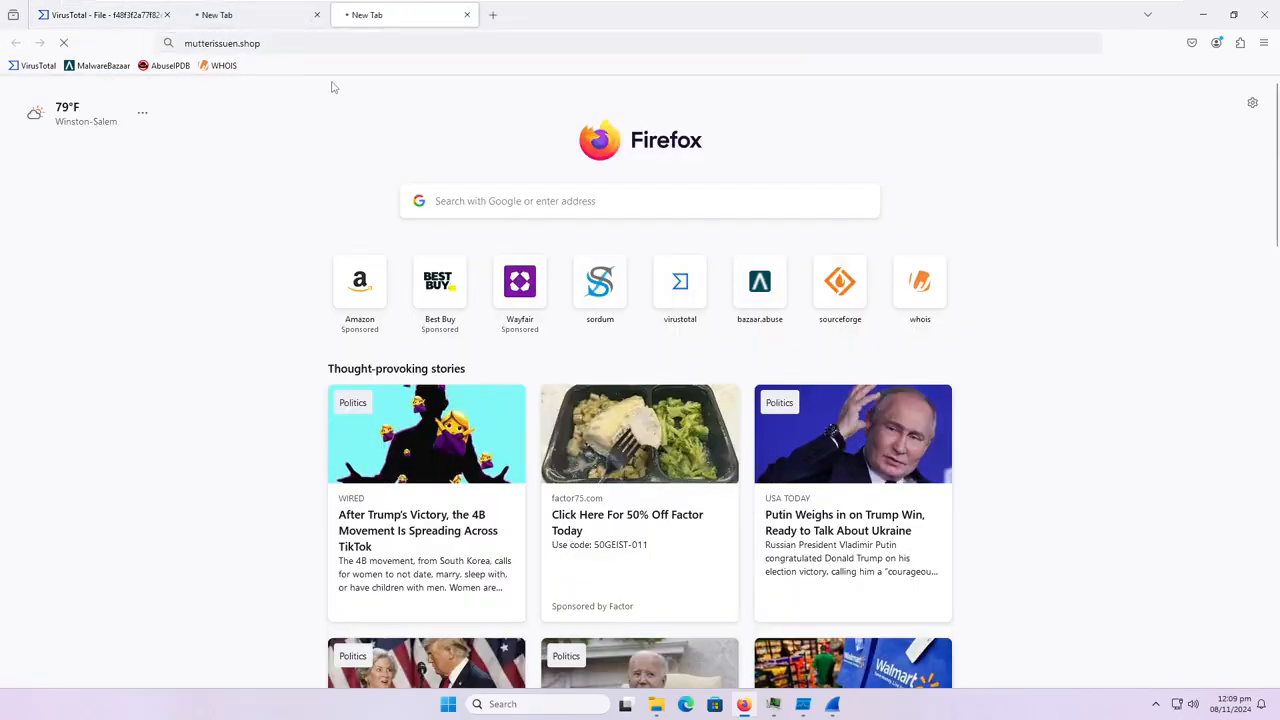
Expand the full list of contacted domains on the VirusTotal page and look through it.
left_click(120, 15)
scroll(407, 538, "down", 1)
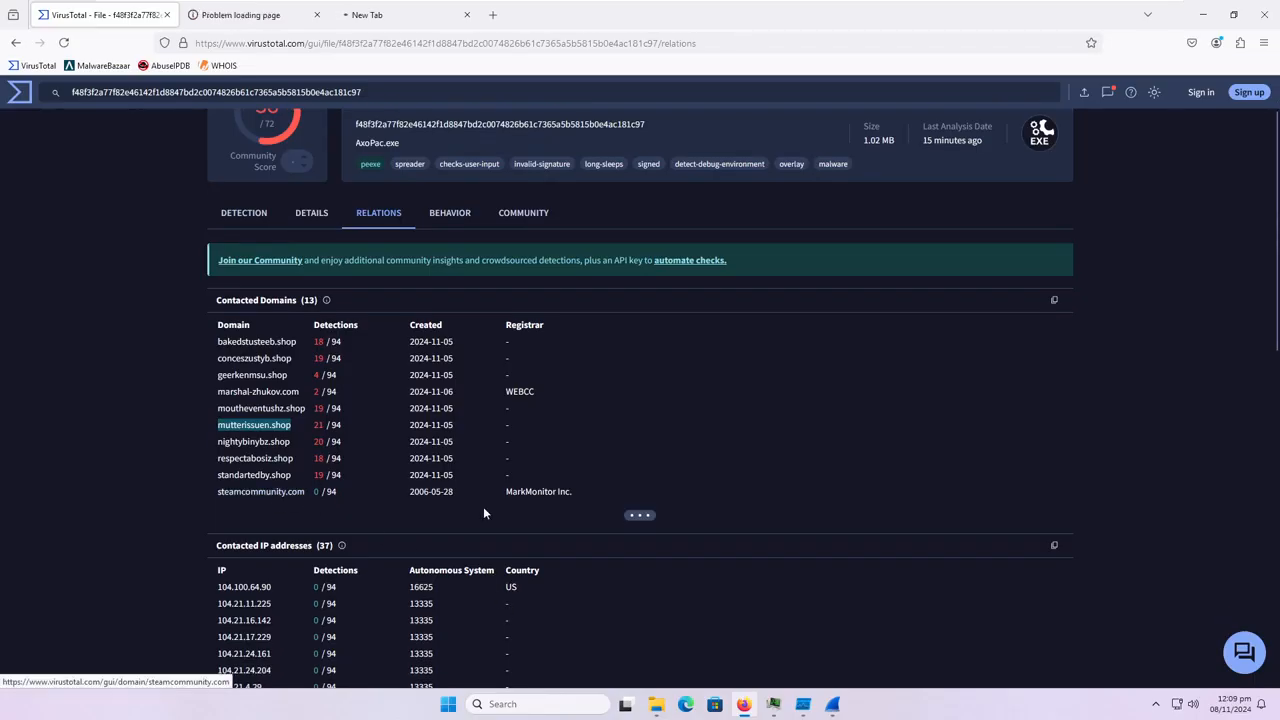
left_click(632, 517)
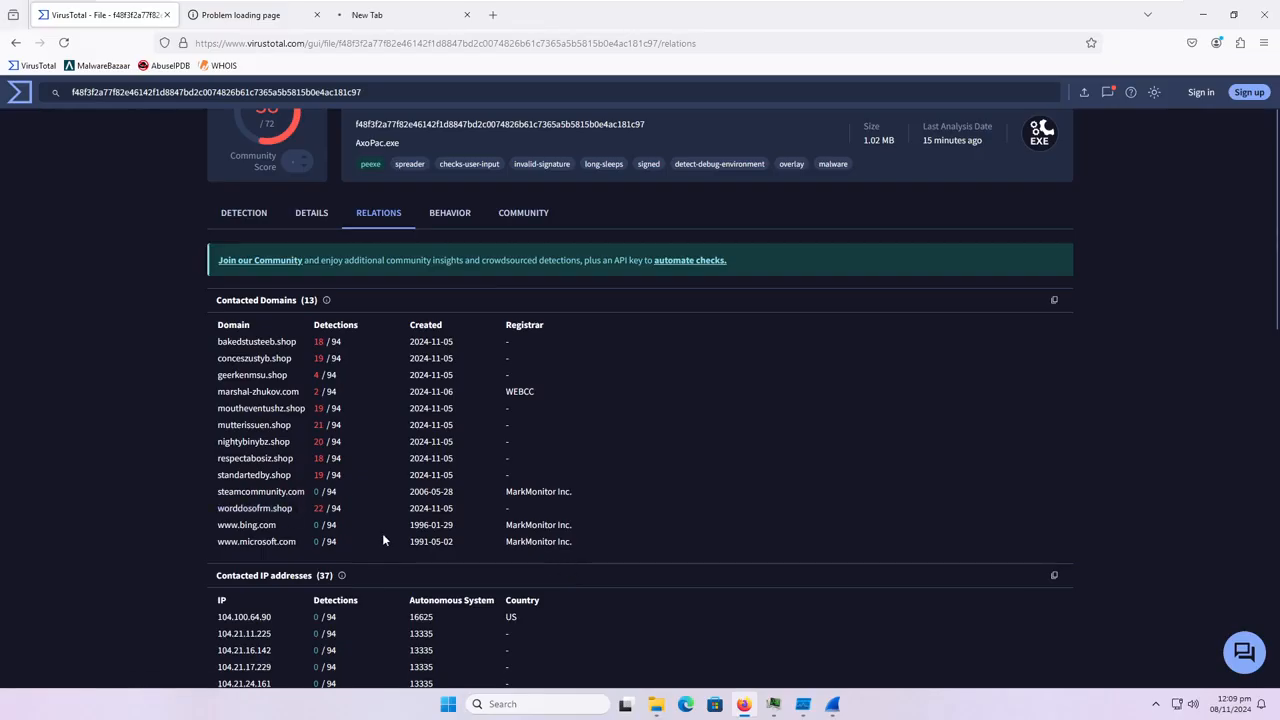
scroll(384, 540, "down", 1)
Check the bakedstusteeb.shop and mutterissuen.shop pages, and close both tabs.
left_click(285, 12)
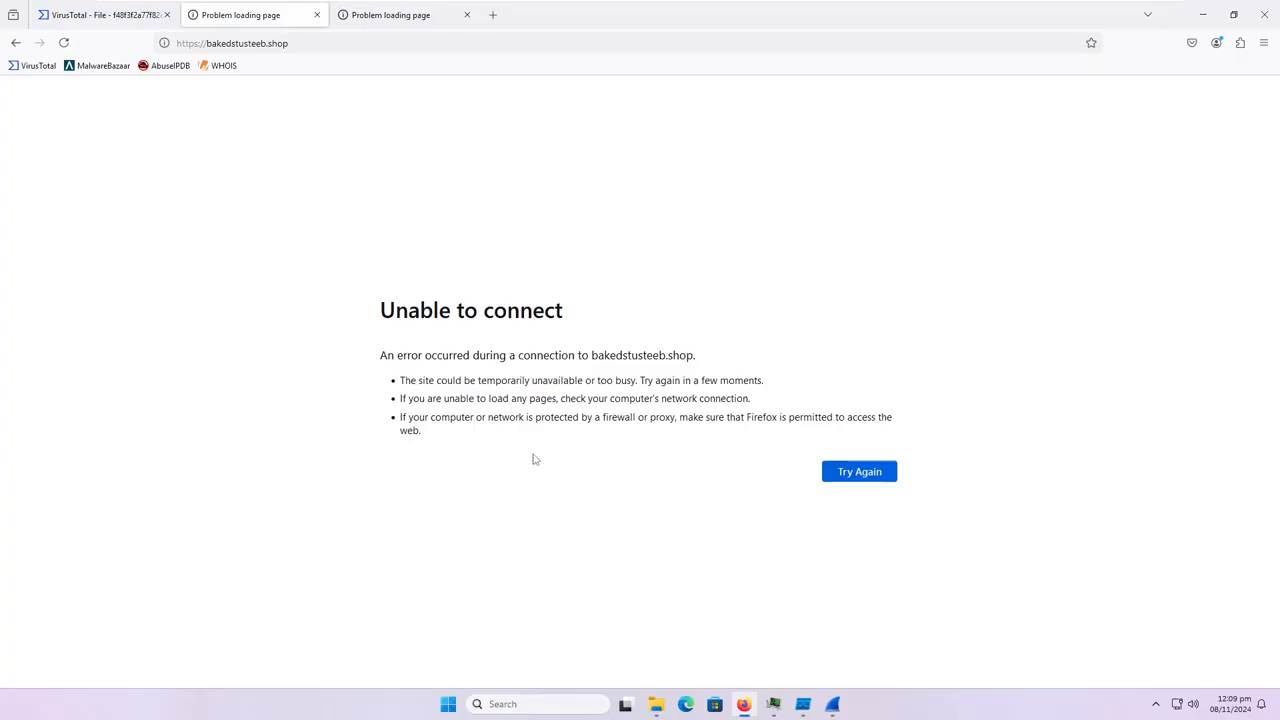
key("ctrl+w")
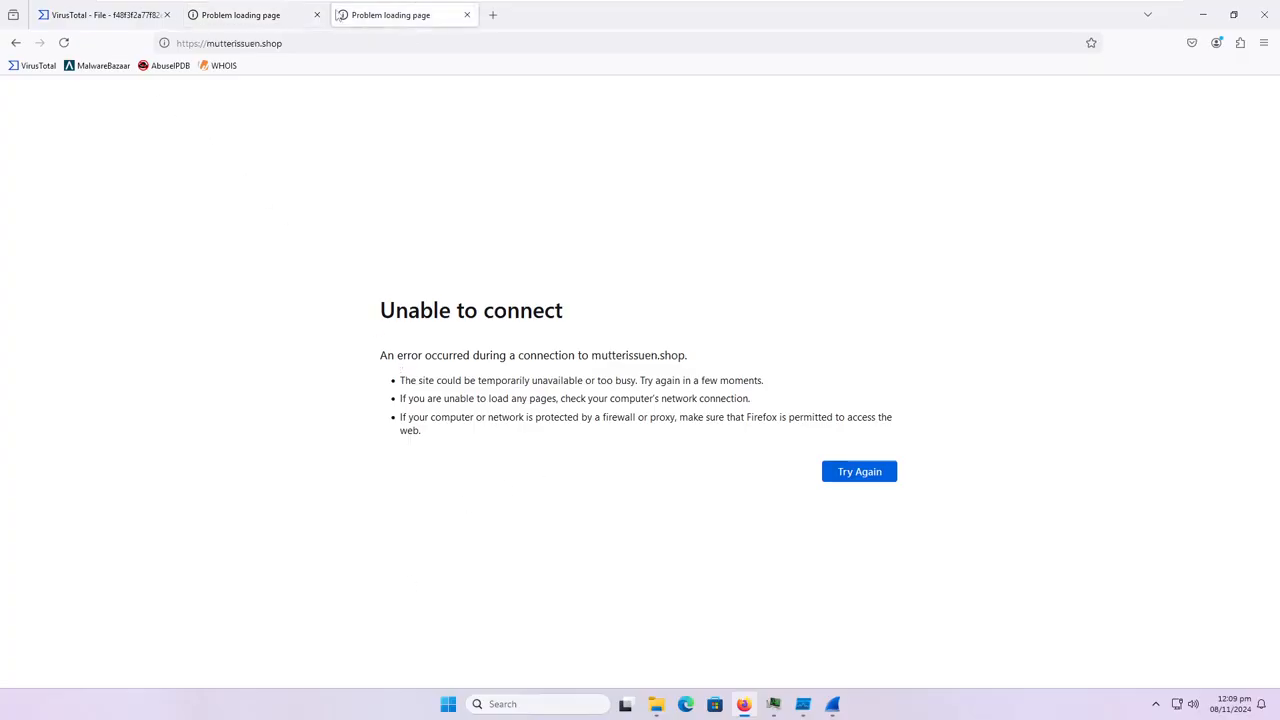
key("ctrl+w")
Review the contacted IP addresses plus the community and behavior reports for AxoPac.exe, and close the browser.
scroll(298, 464, "down", 5)
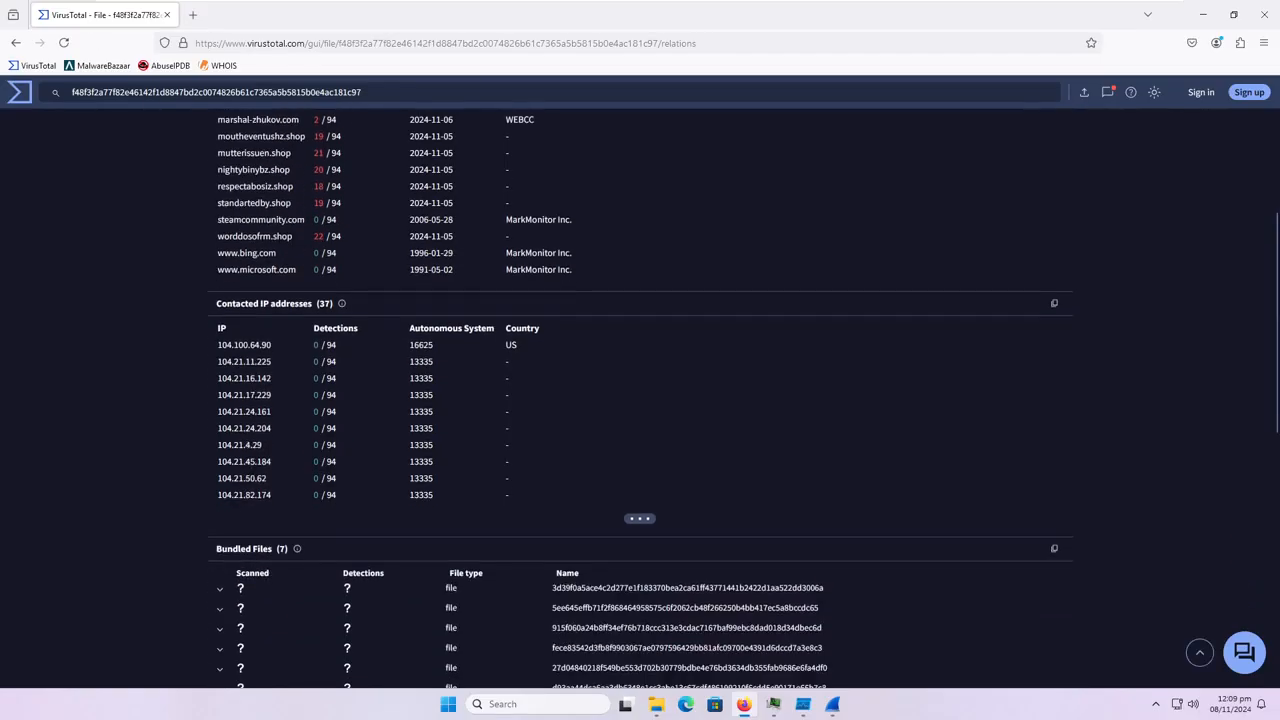
scroll(396, 509, "up", 15)
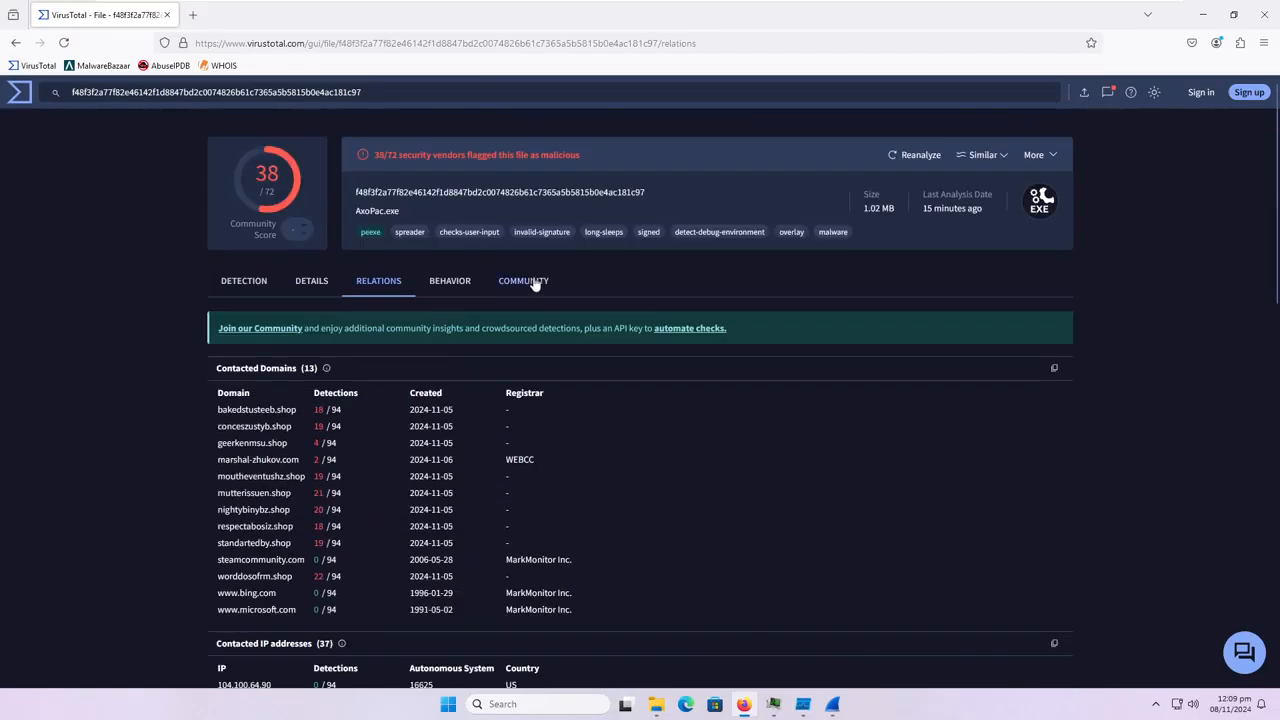
left_click(537, 286)
left_click(435, 293)
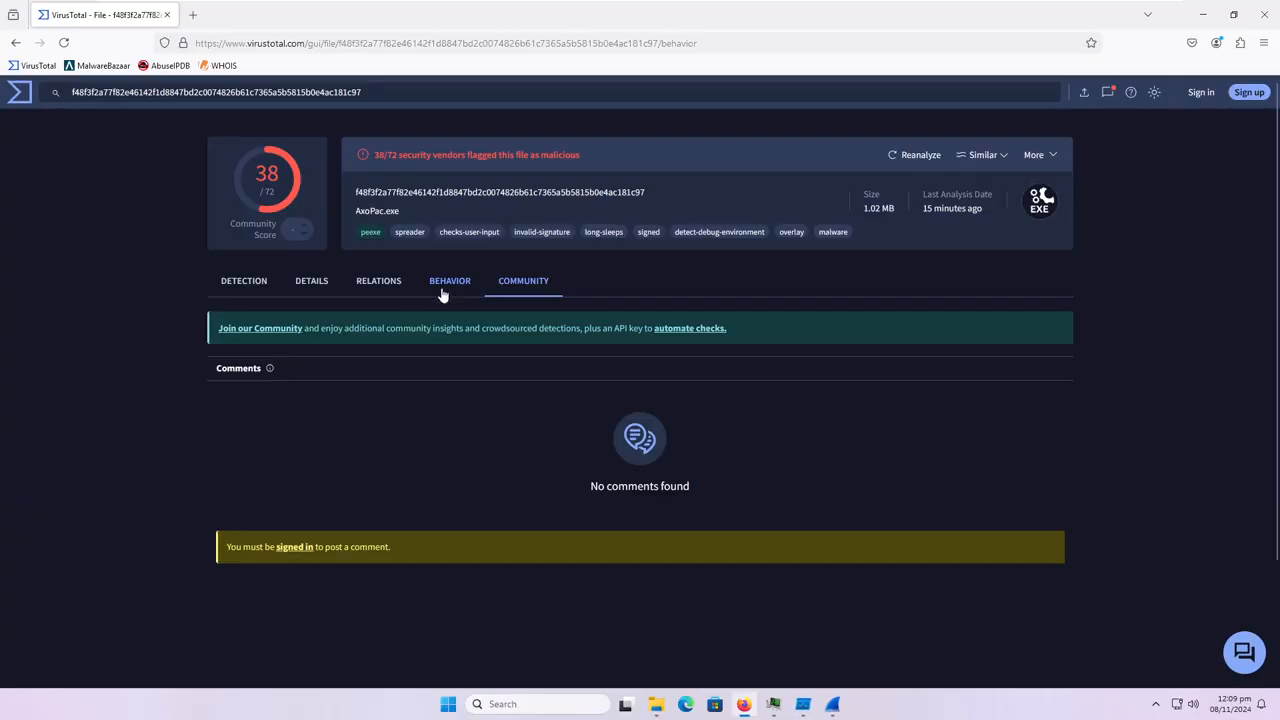
left_click(1265, 18)
Restart Windows and return to the desktop.
left_click(818, 704)
left_click(818, 704)
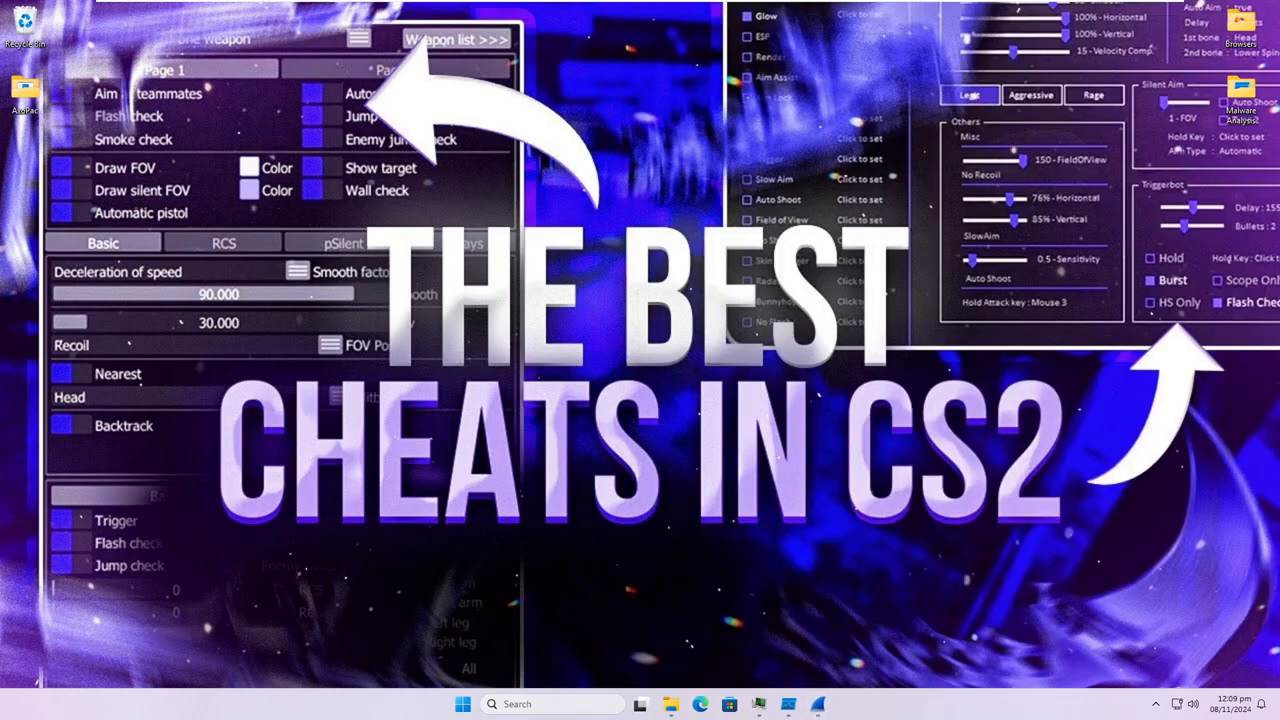
right_click(463, 704)
mouse_move(495, 645)
left_click(548, 645)
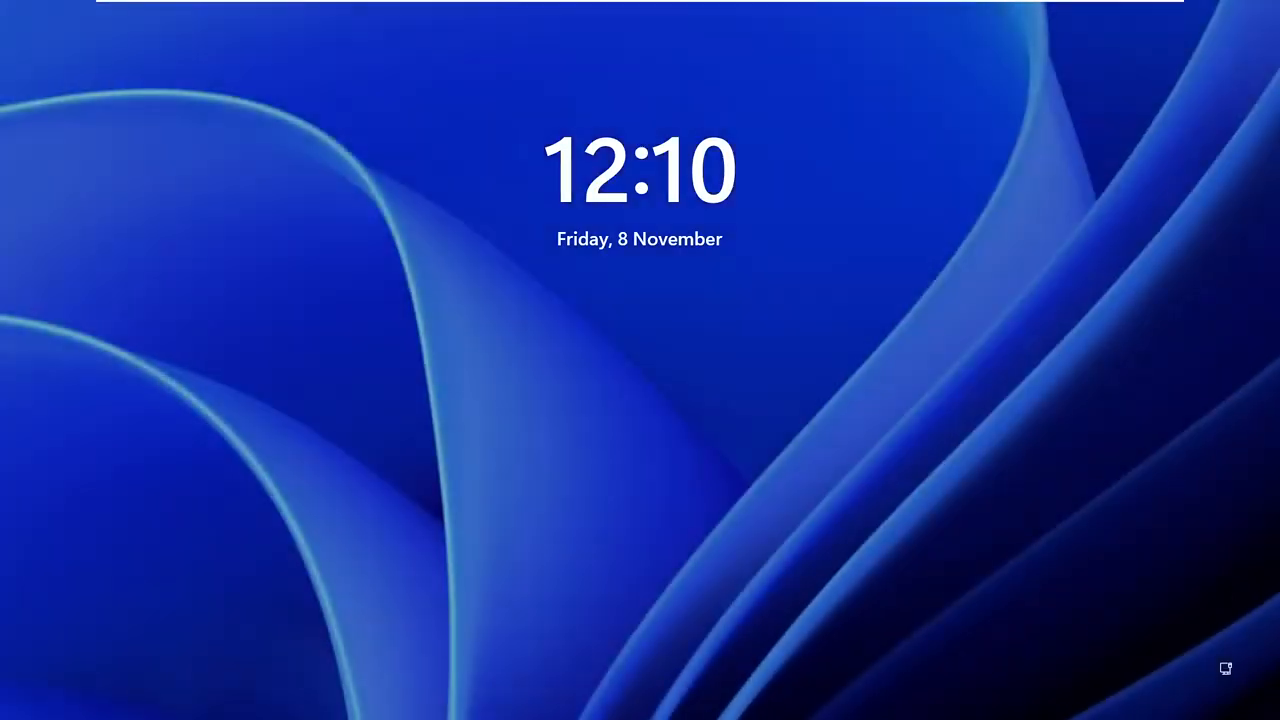
left_click(832, 543)
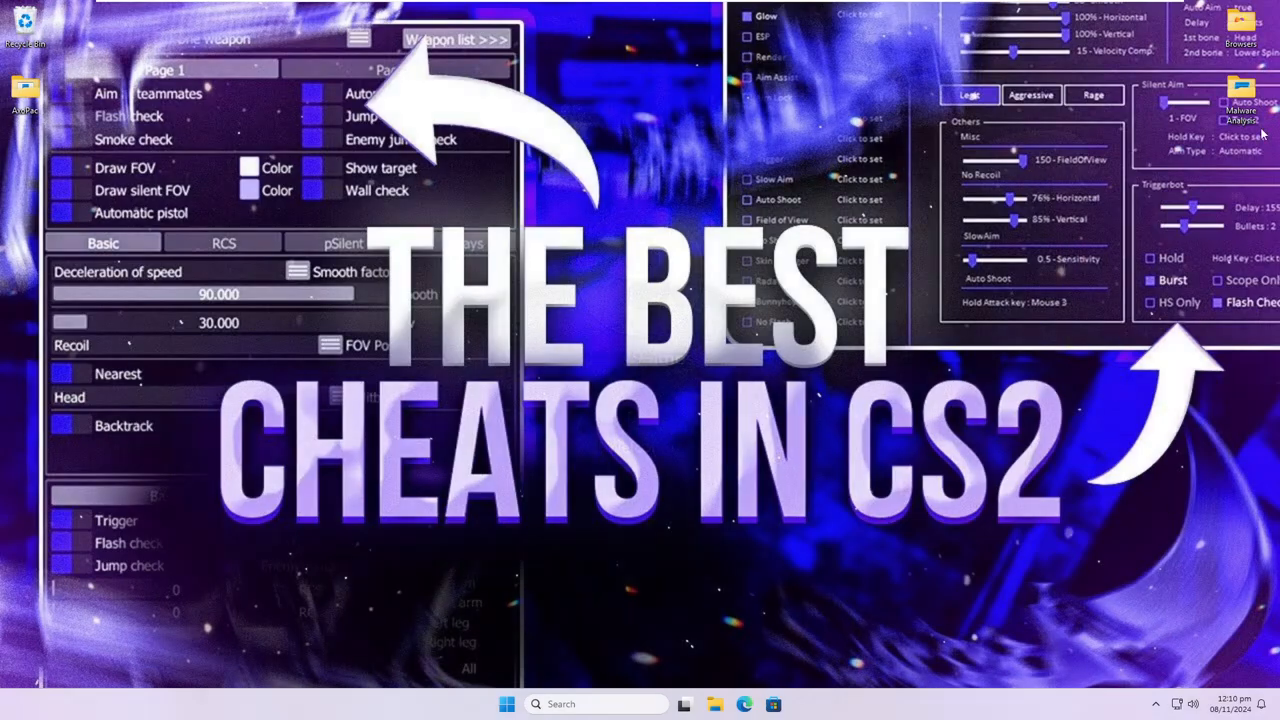
Launch Process Hacker 2 from the Malware Analysis desktop folder, minimize the folder window and maximize Process Hacker.
double_click(1240, 92)
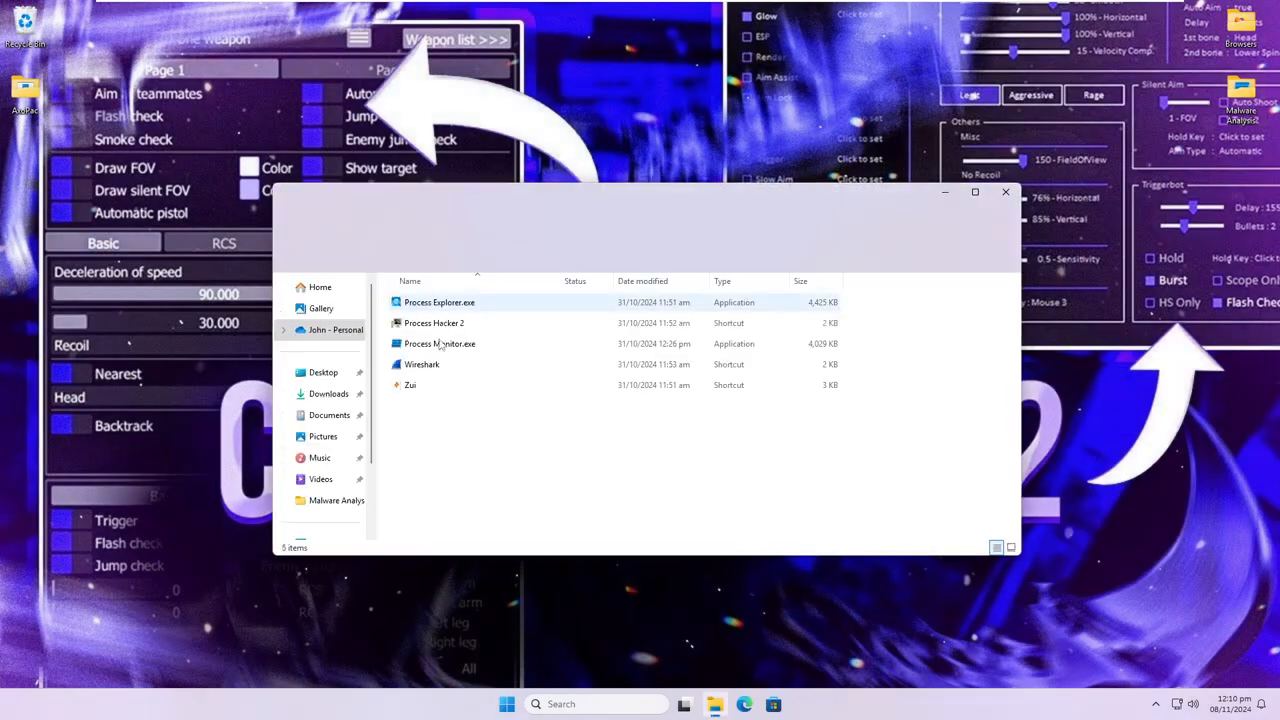
left_click(447, 327)
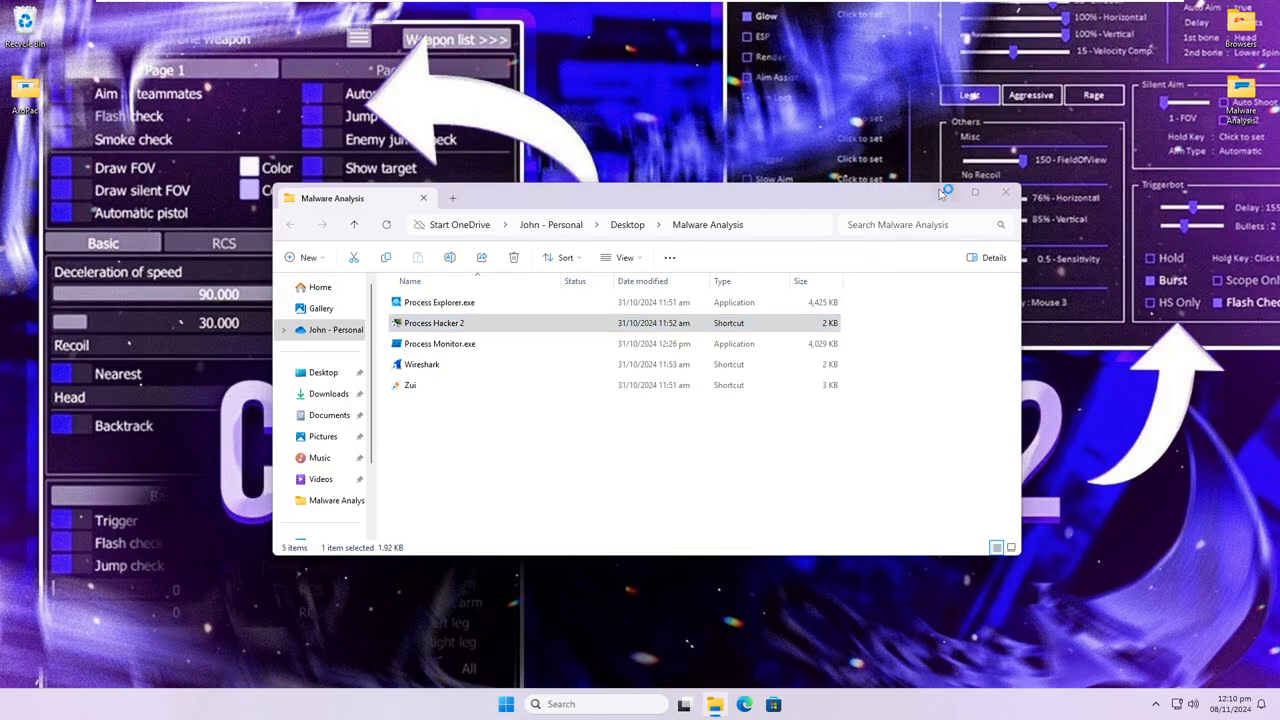
left_click(944, 192)
left_click_drag(320, 86, 665, 2)
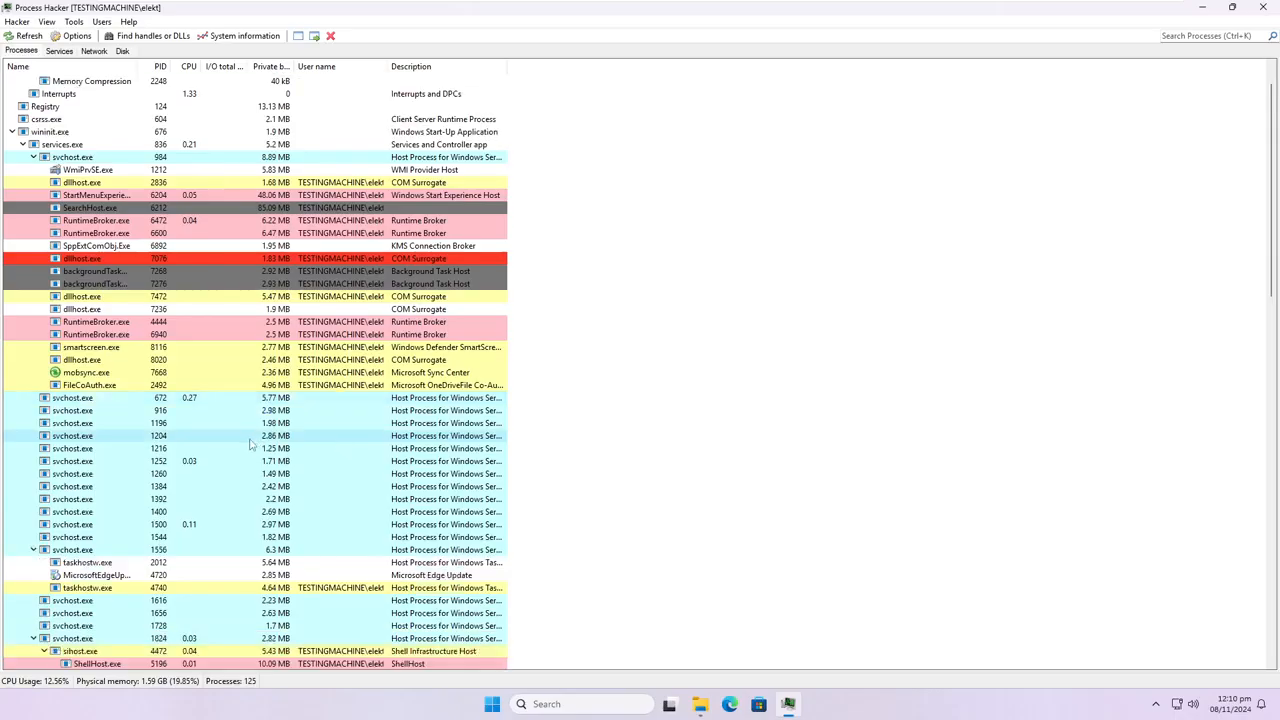
Examine the full process tree in Process Hacker for suspicious processes after the restart.
scroll(253, 444, "down", 20)
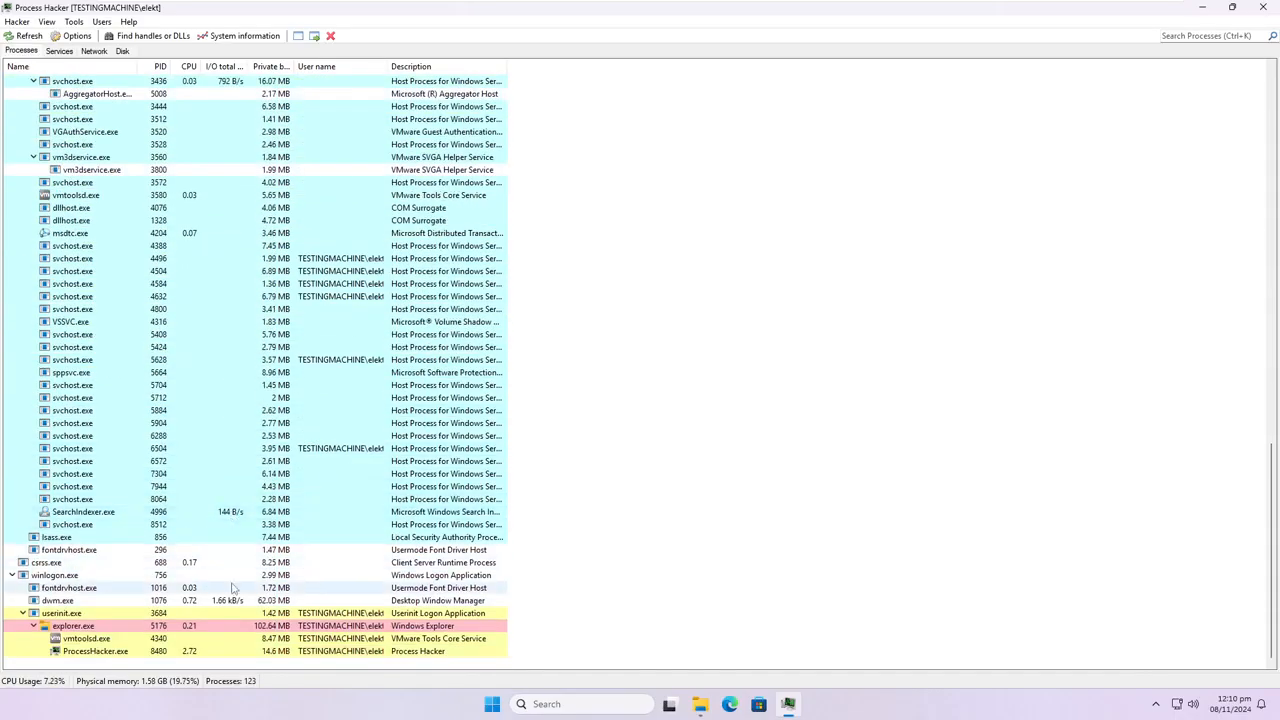
scroll(232, 600, "up", 3)
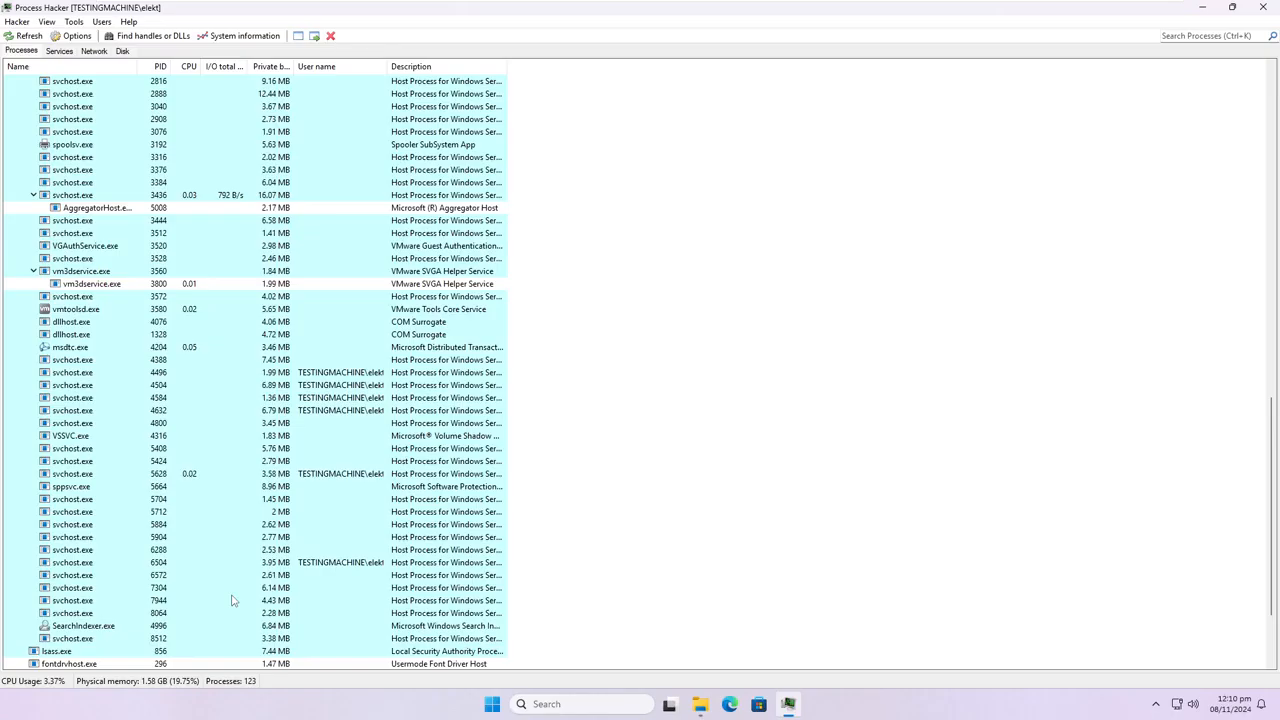
scroll(232, 600, "up", 20)
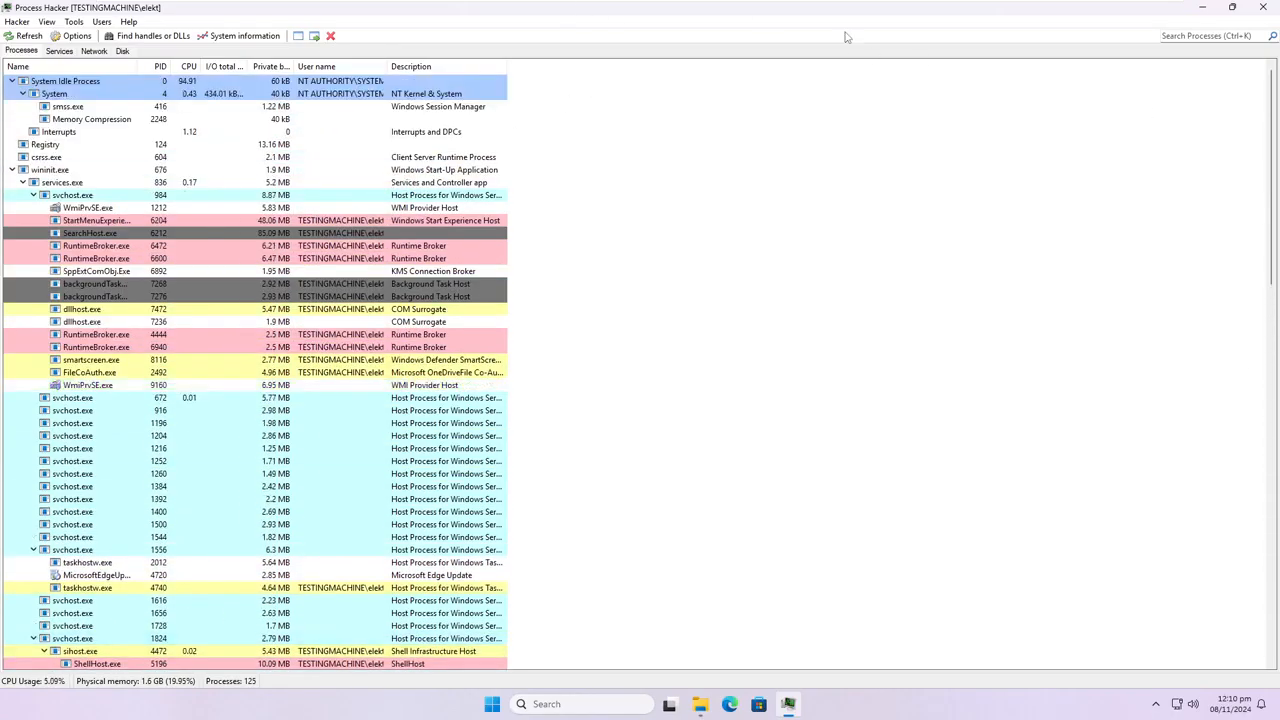
Snap the Process Hacker window to the right half of the screen and check the process list down to explorer.exe.
left_click_drag(836, 9, 1278, 30)
left_click_drag(992, 8, 1278, 250)
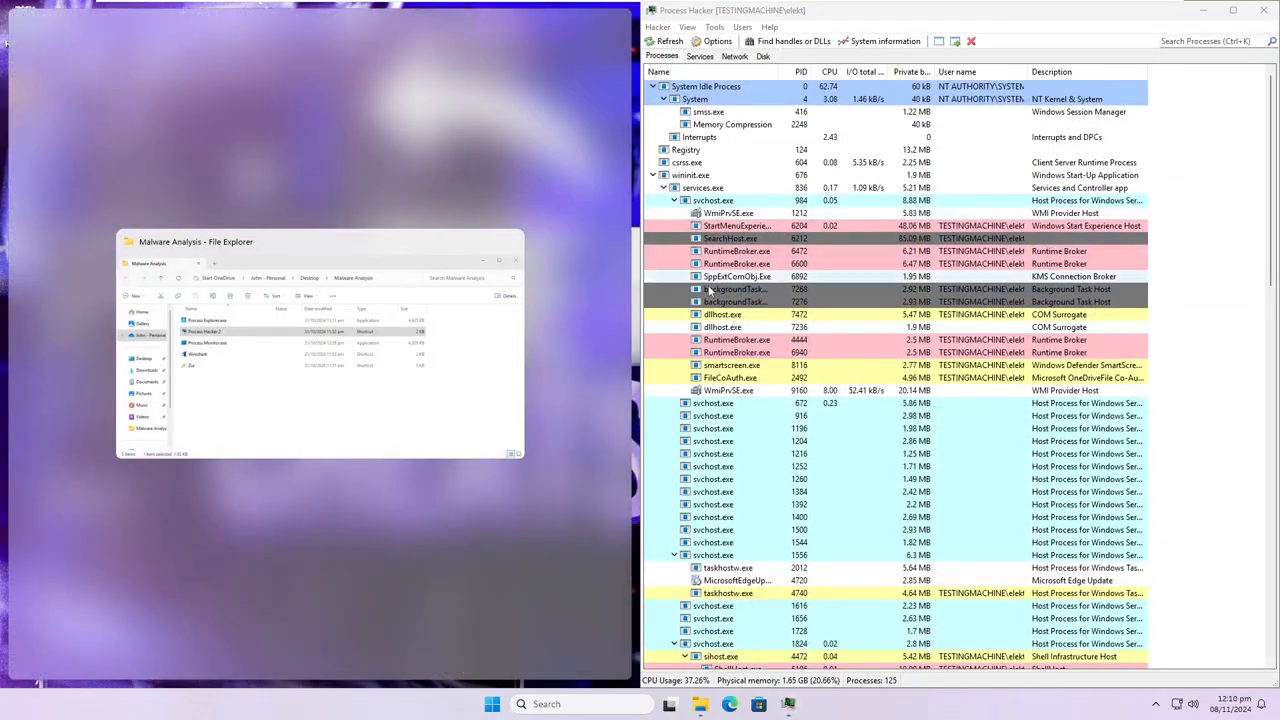
scroll(706, 286, "down", 20)
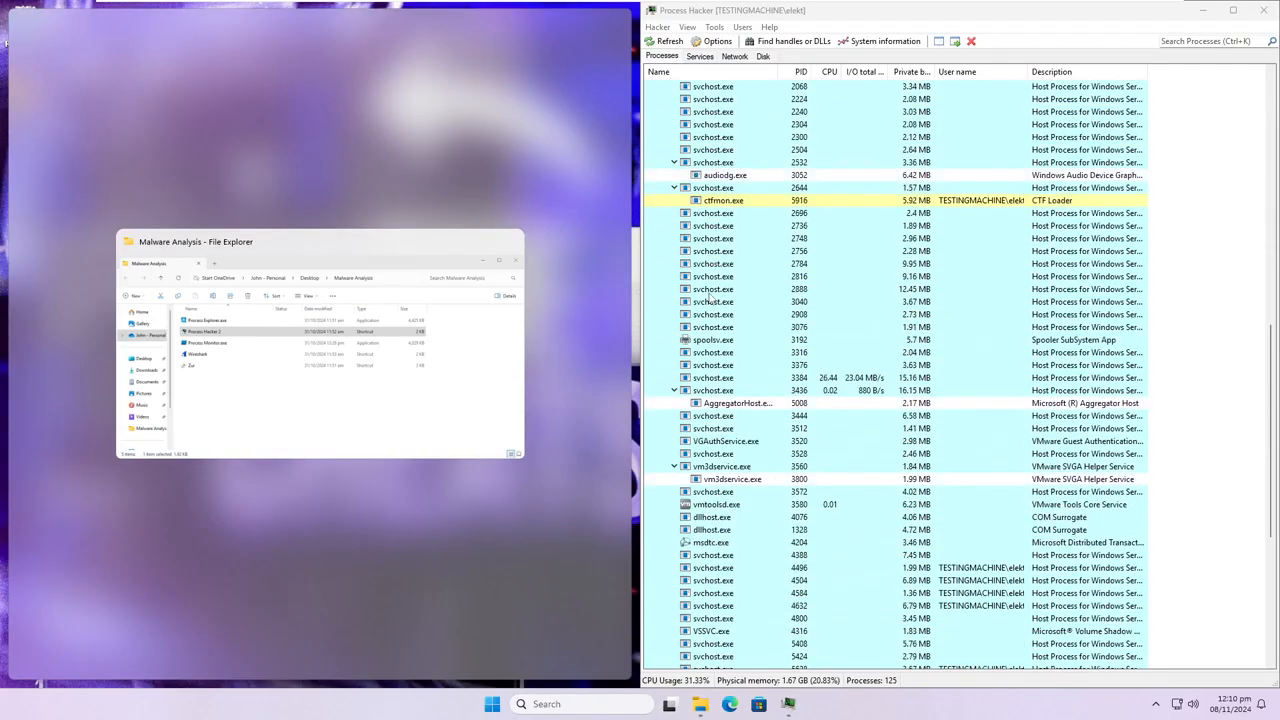
scroll(710, 298, "down", 10)
left_click(457, 623)
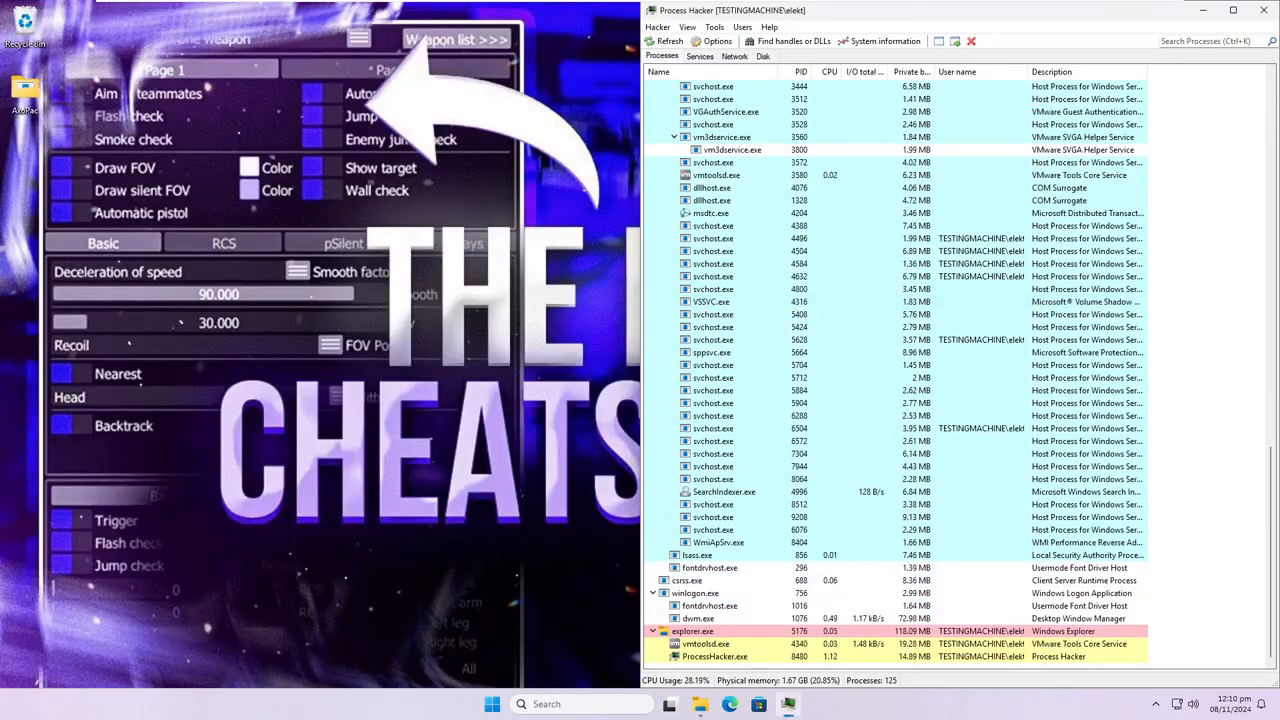
Launch Firefox and open the VirusTotal report for AxoPac.exe from the new tab page.
left_click(493, 704)
left_click(407, 608)
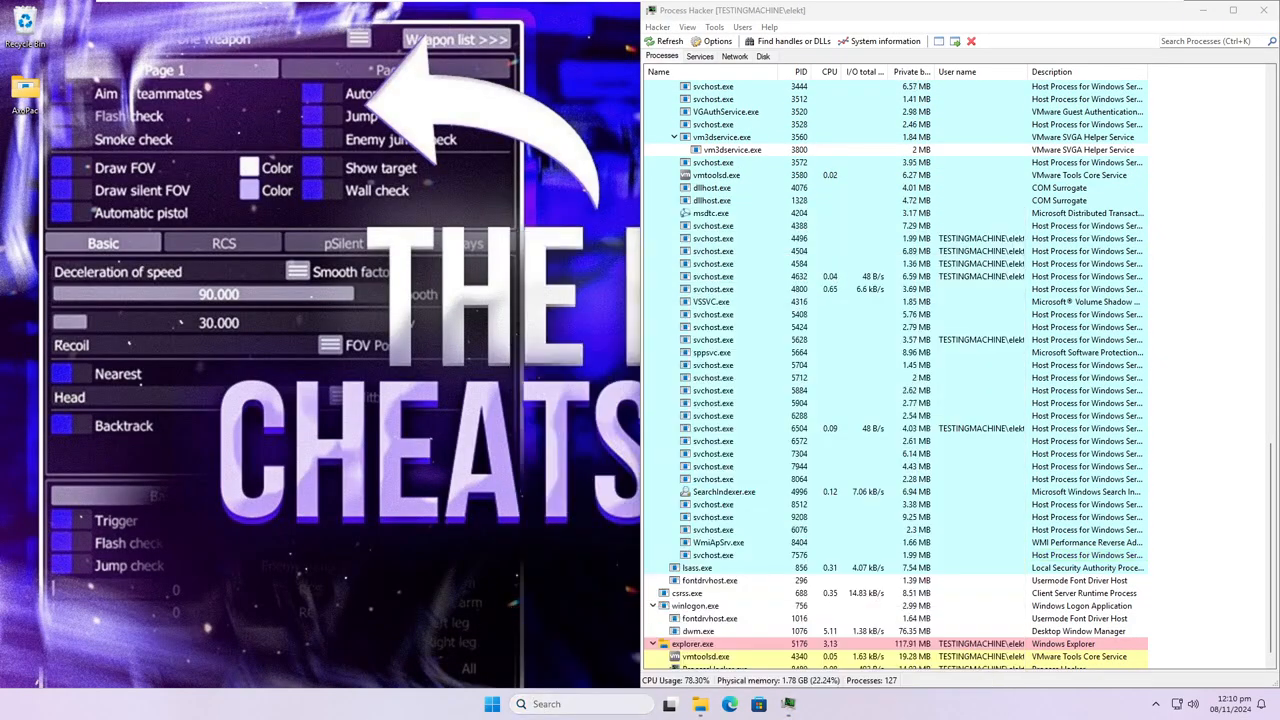
left_click(568, 704)
left_click(627, 261)
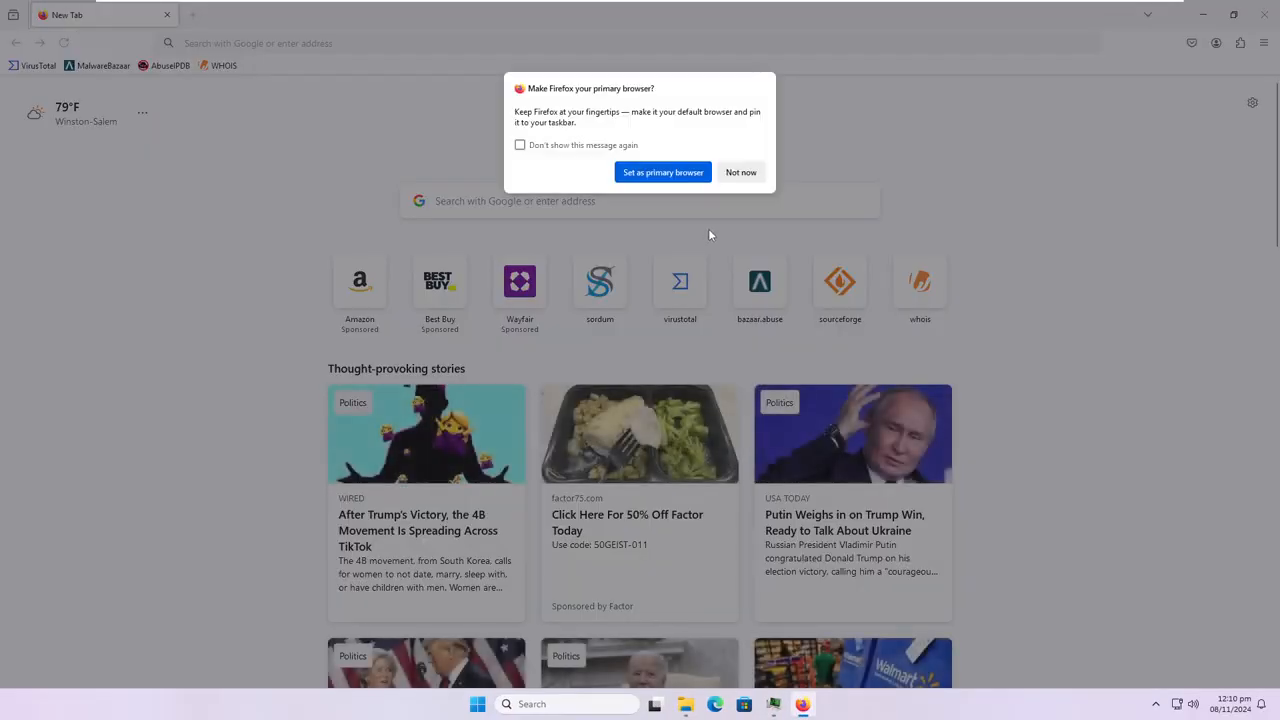
left_click(740, 174)
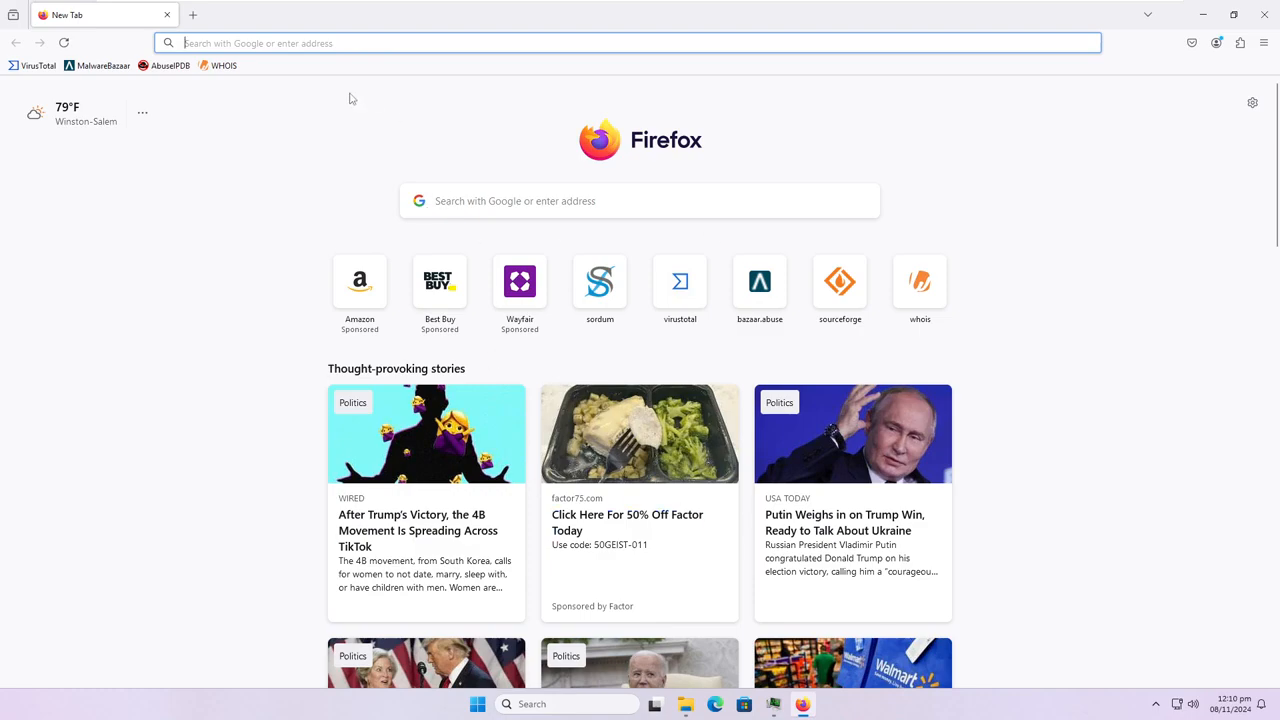
left_click(677, 305)
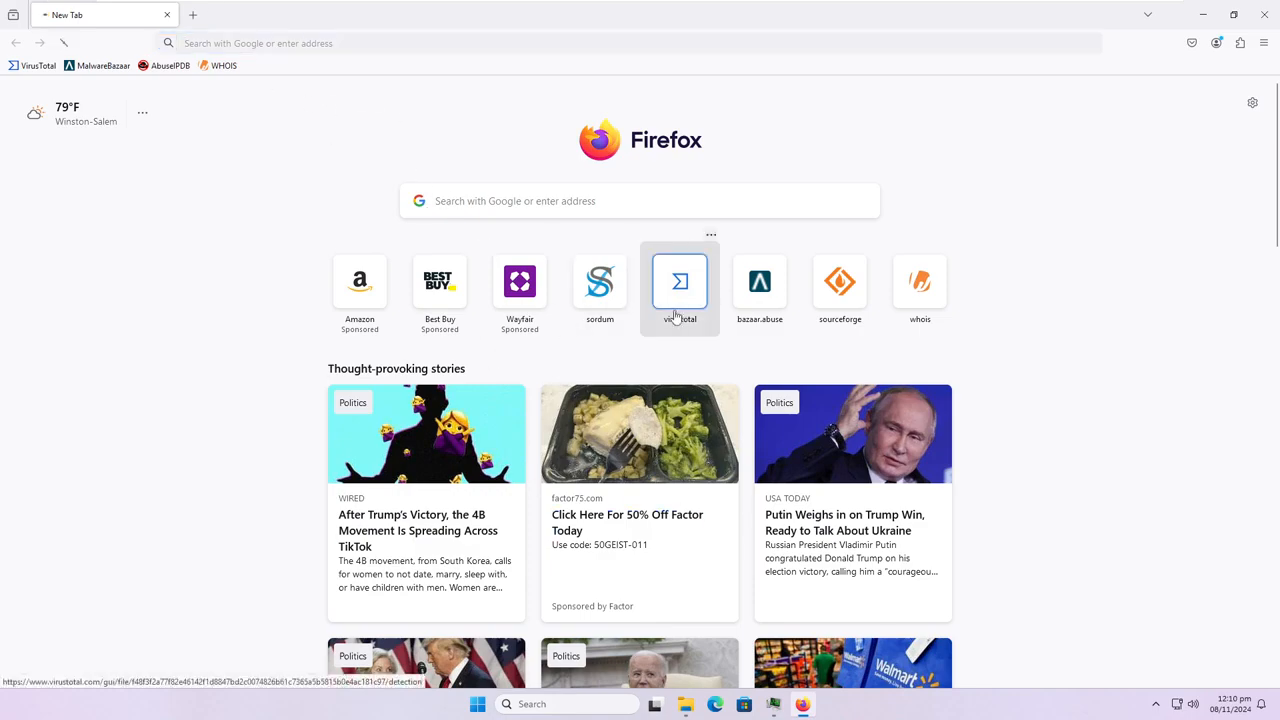
Check the community section of the AxoPac.exe report and return to its detection results.
left_click(1264, 43)
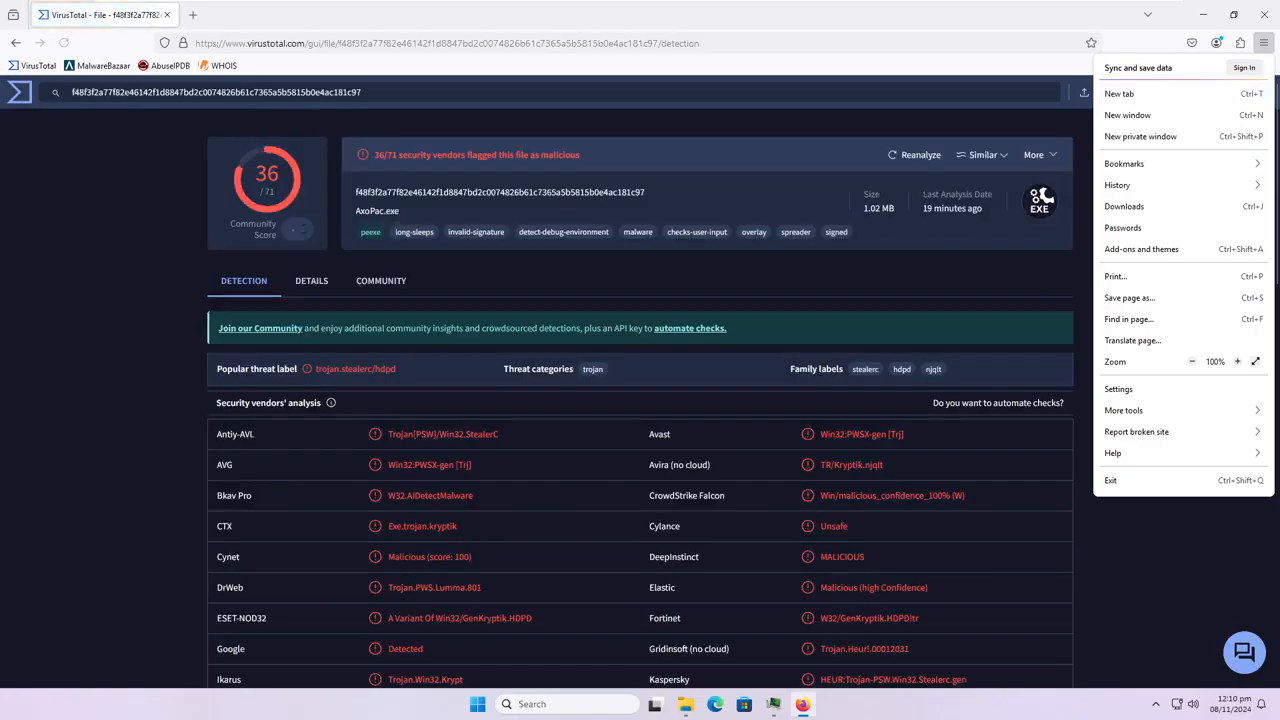
left_click(781, 116)
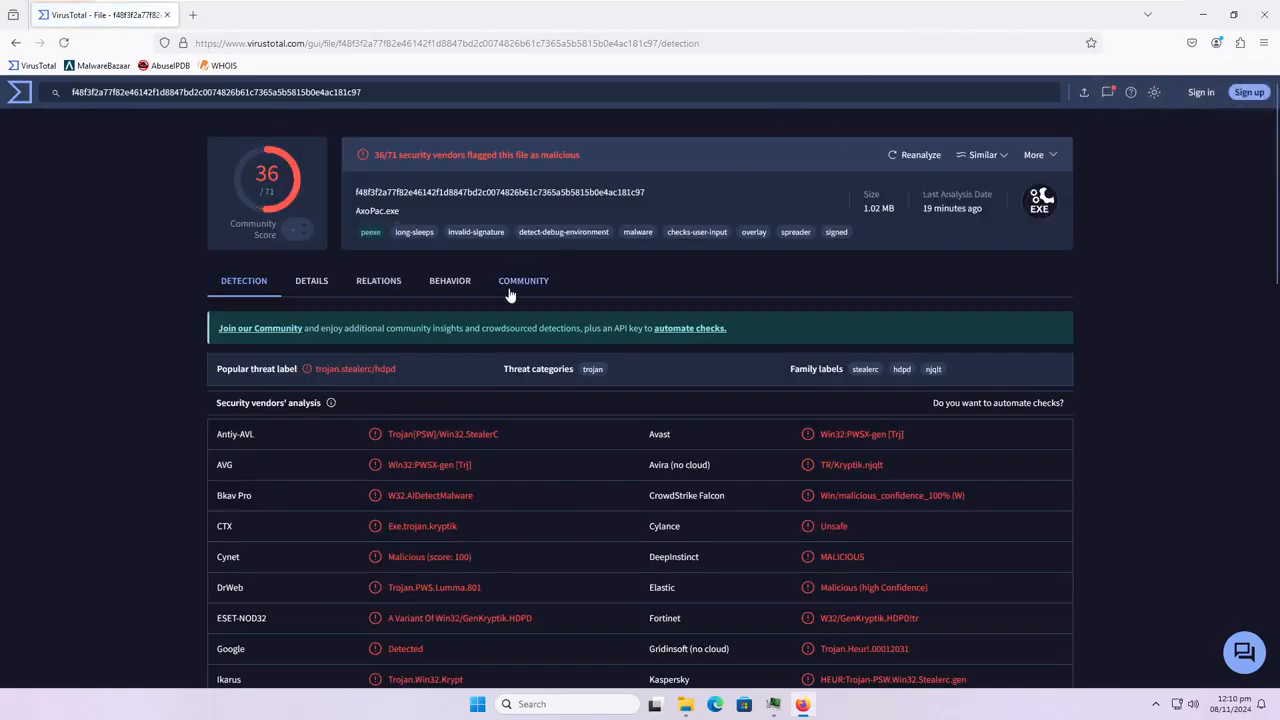
left_click(510, 285)
left_click(250, 281)
Minimize Firefox and recheck the Process Hacker process tree from System Idle Process down to the firefox.exe entries.
left_click_drag(427, 25, 713, 57)
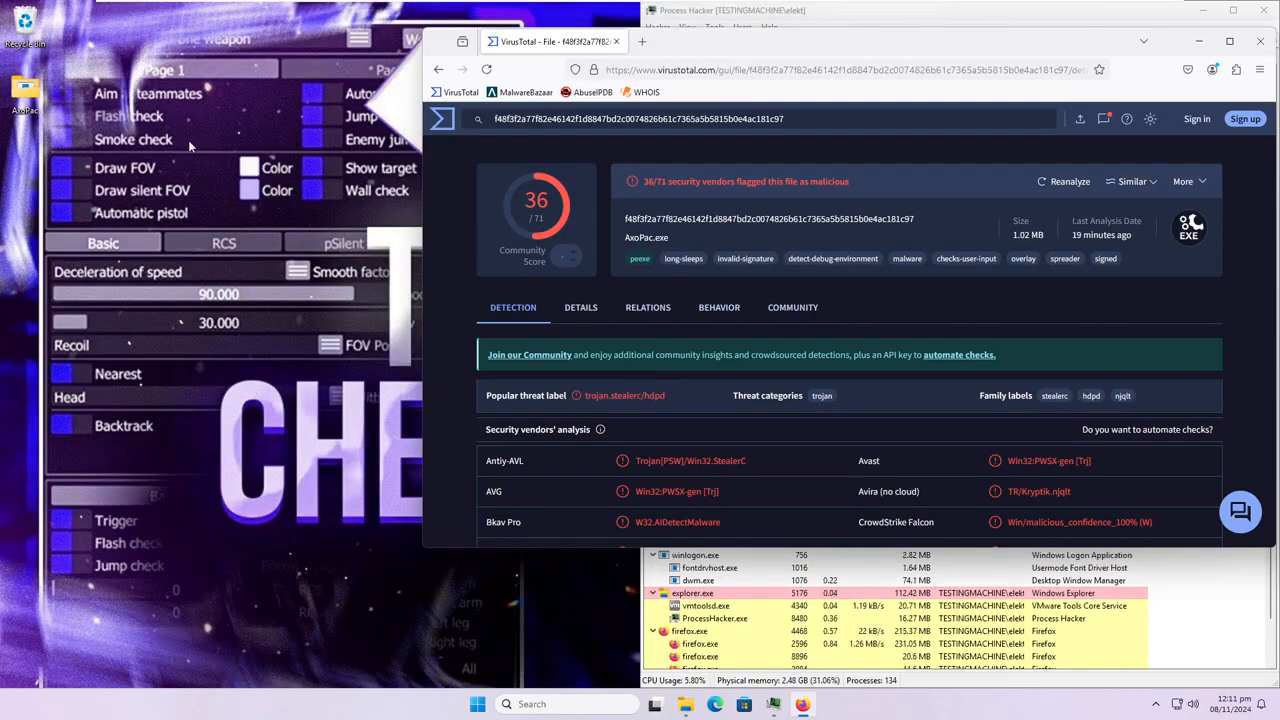
left_click(1200, 41)
scroll(973, 504, "up", 3)
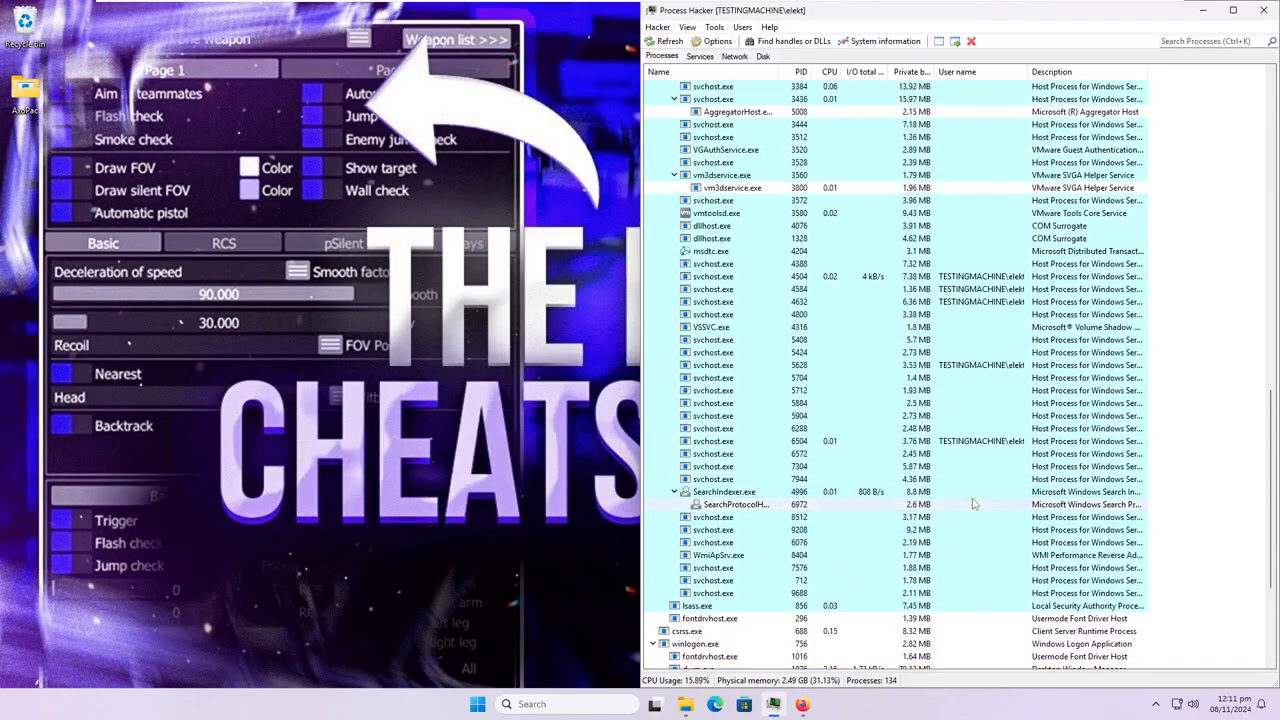
scroll(973, 504, "up", 20)
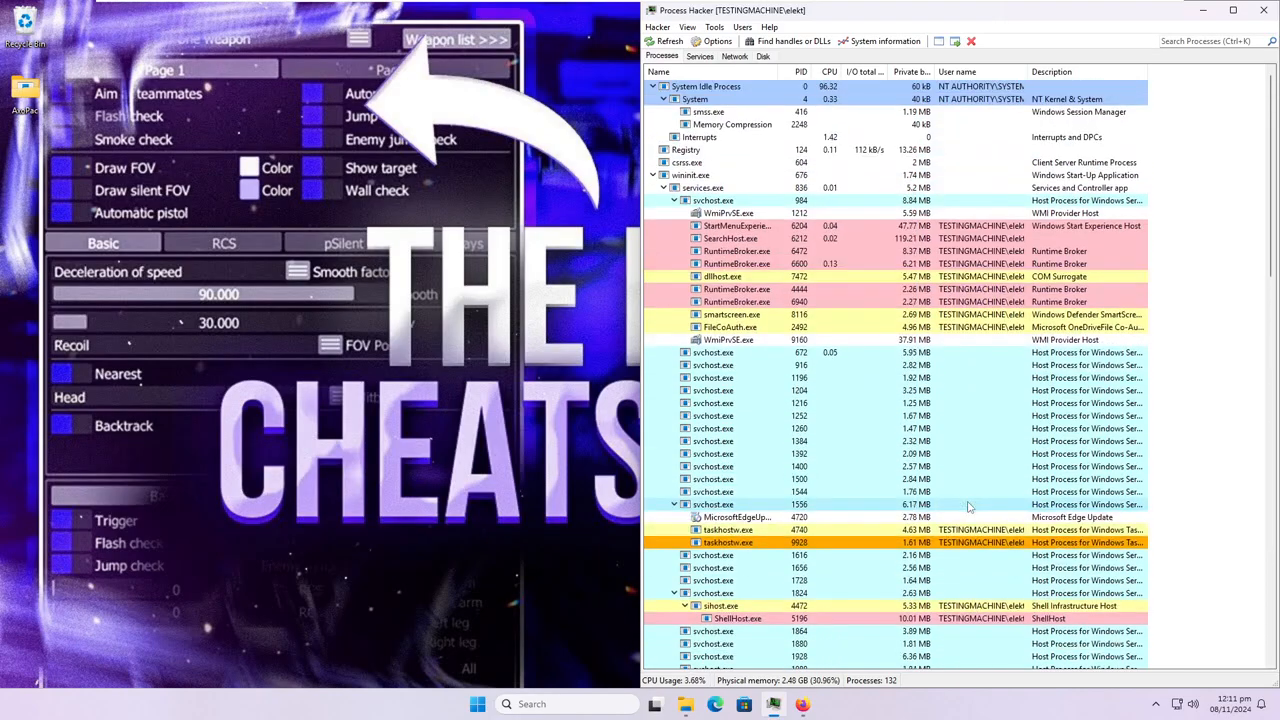
scroll(968, 507, "down", 20)
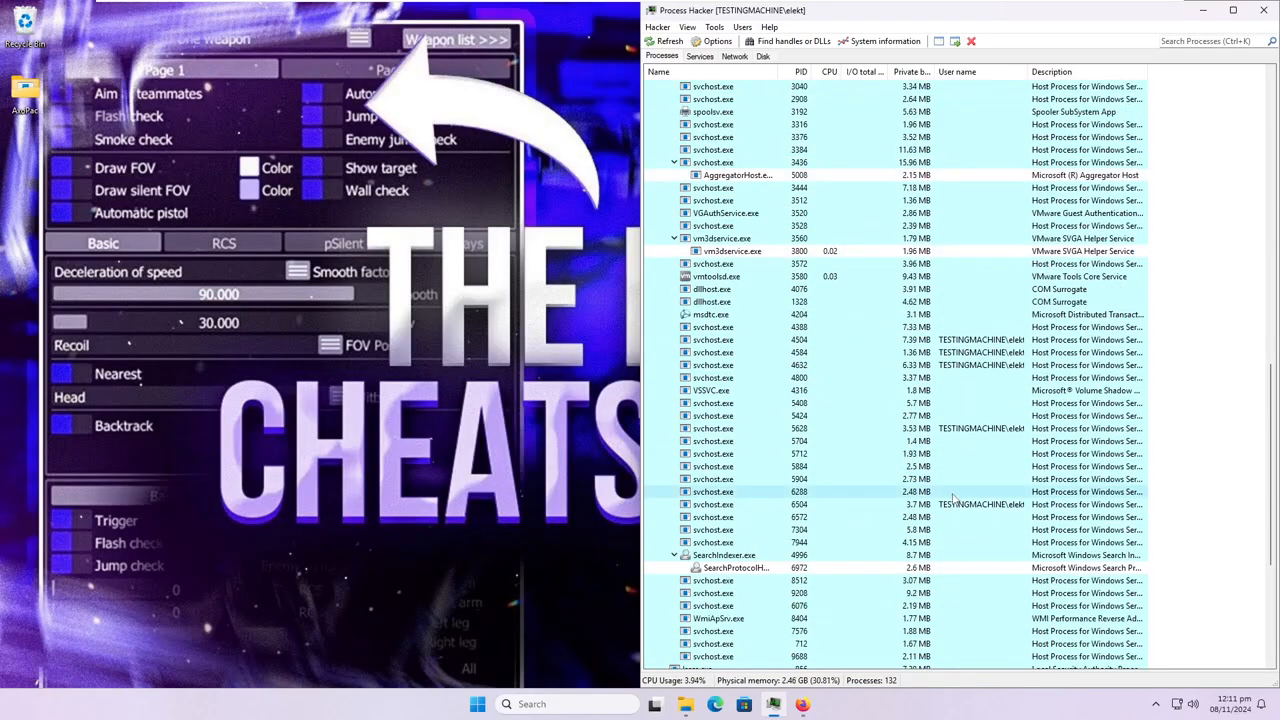
scroll(955, 497, "down", 7)
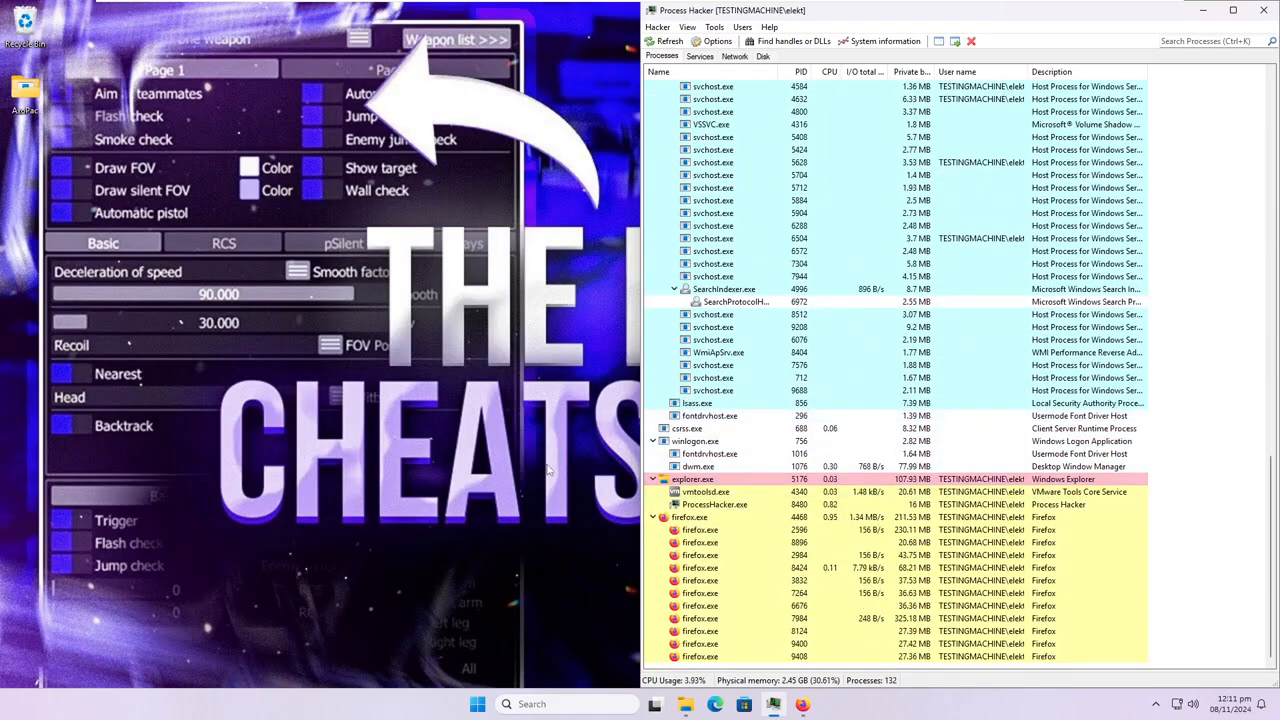